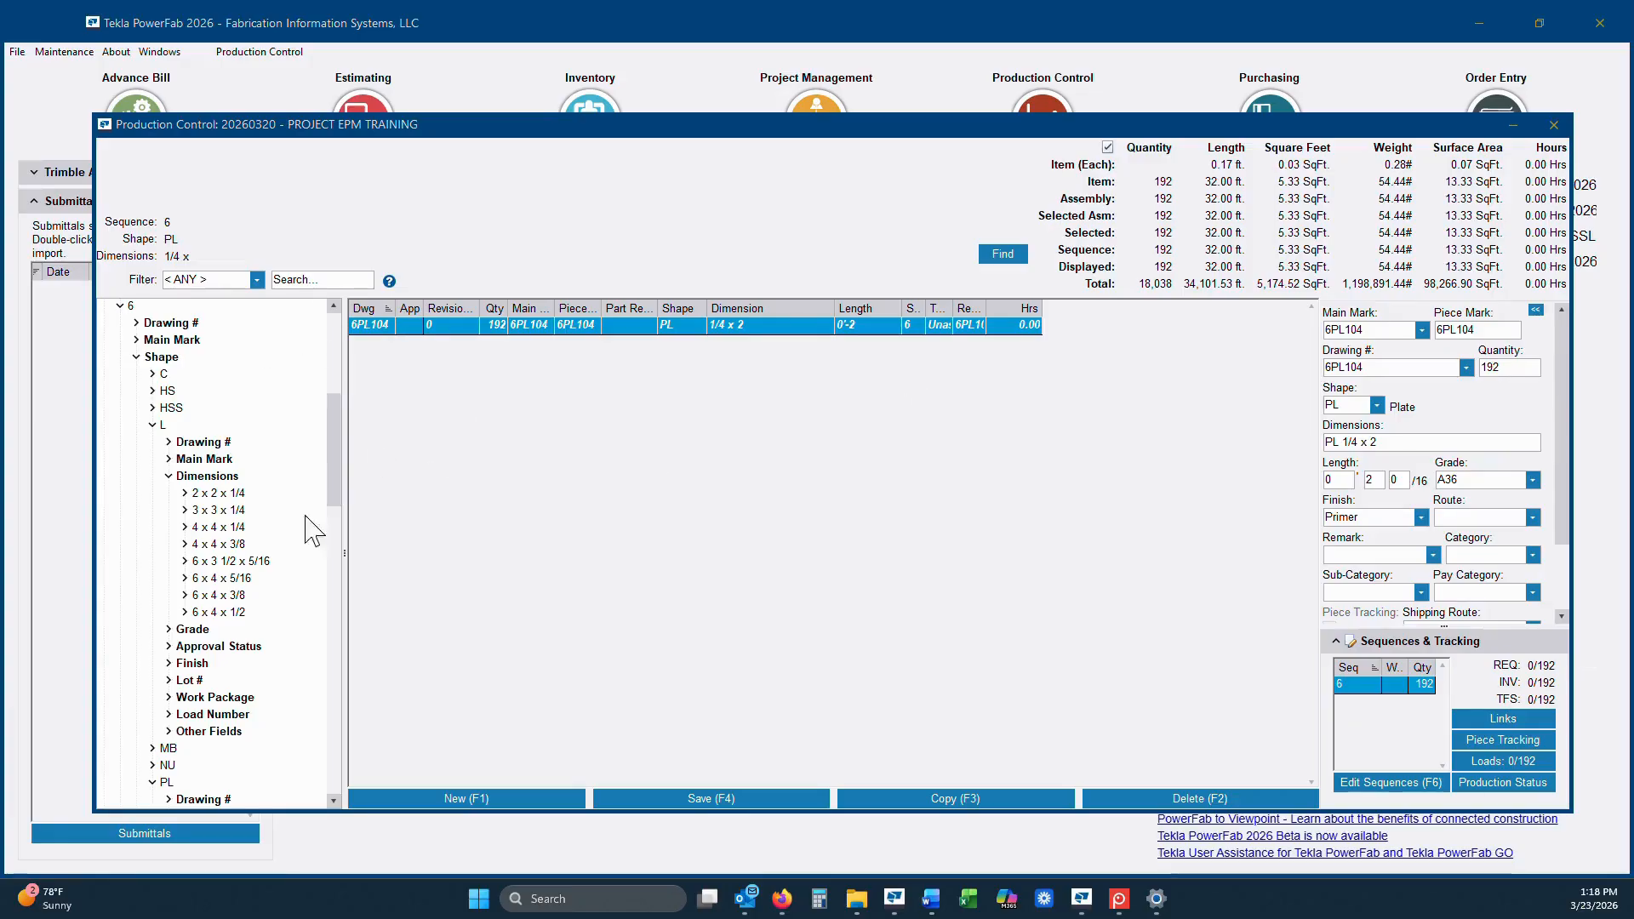
Step: List sequence 6's L 4 x 4 x 1/4 items and start a new Mult & Nest combining run
click(218, 528)
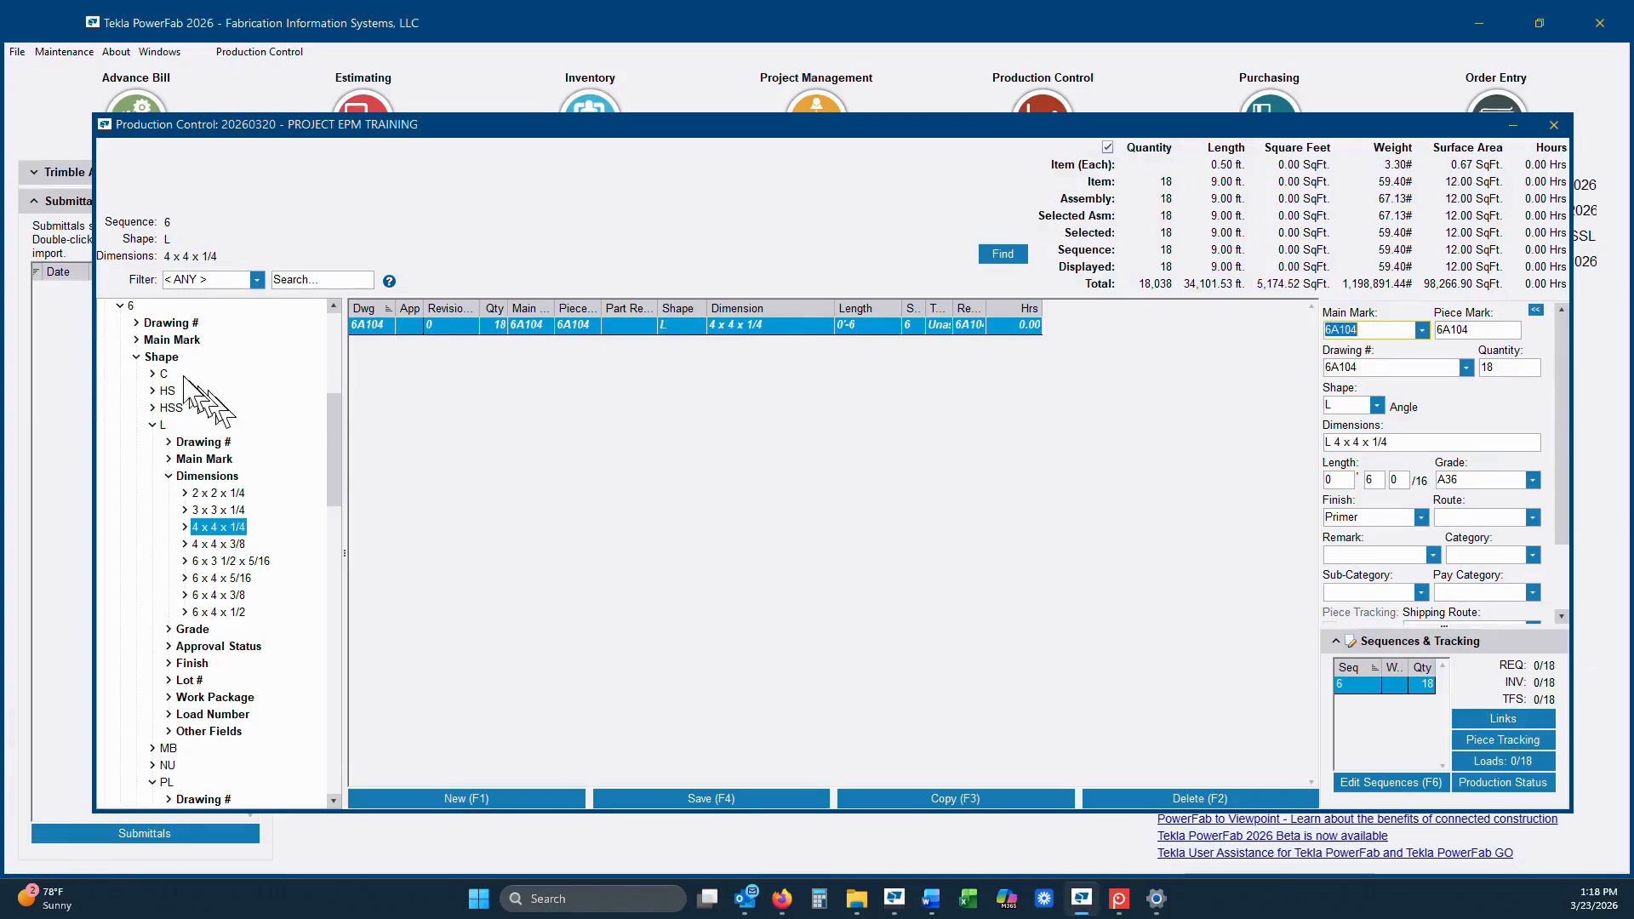
mouse_move(335, 434)
mouse_down()
mouse_move(335, 384)
mouse_move(340, 449)
mouse_up()
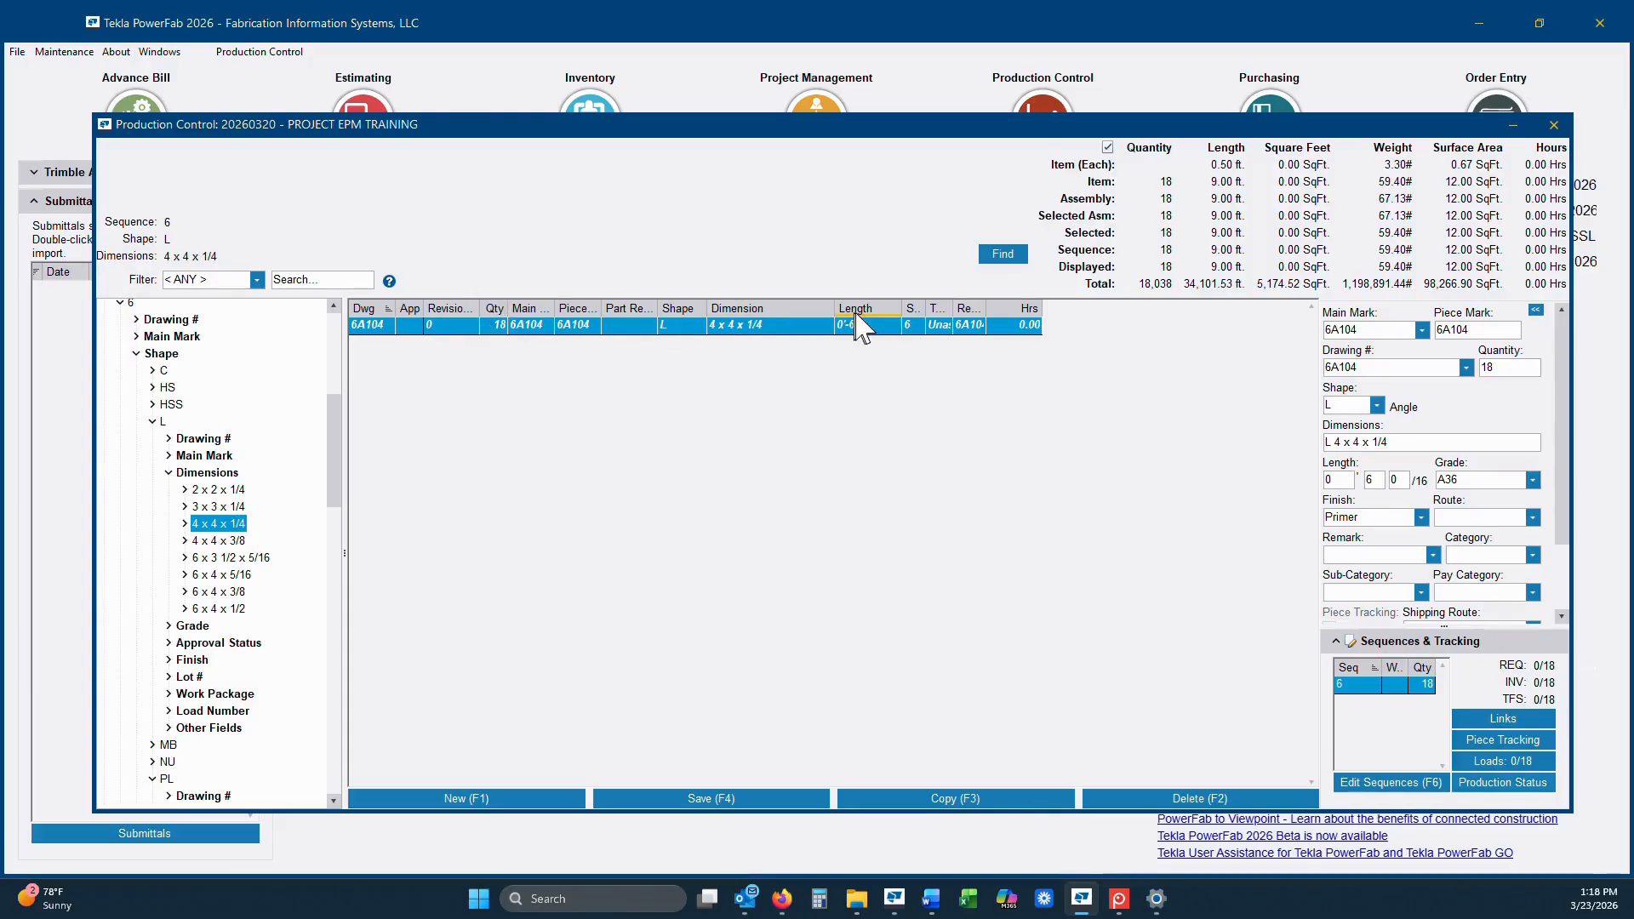
click(259, 54)
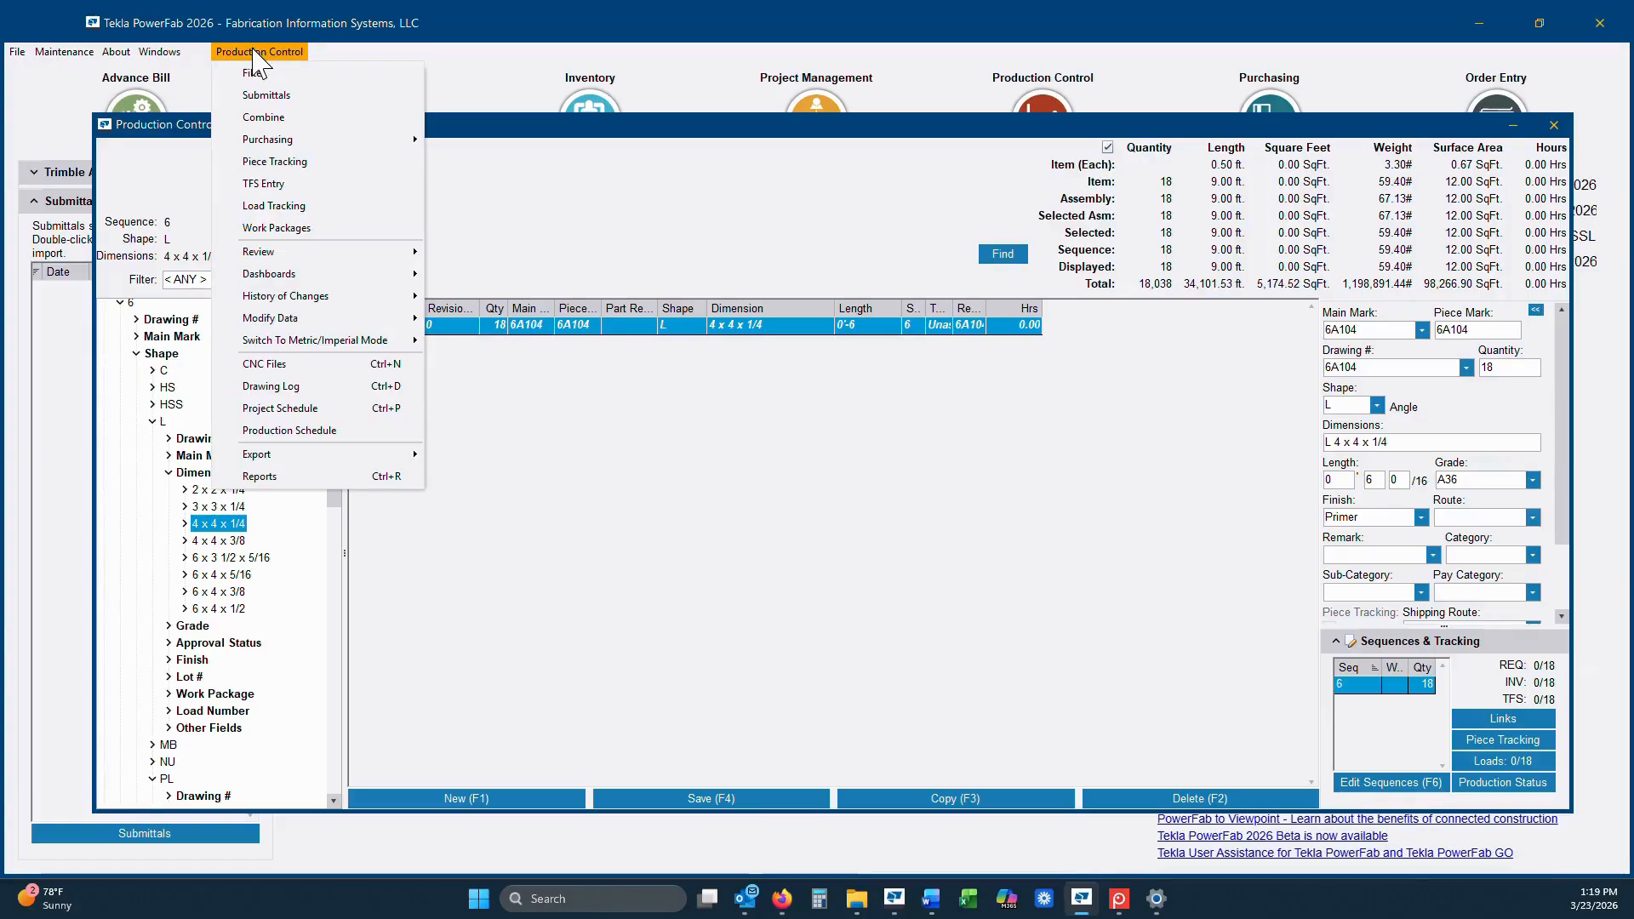
click(276, 120)
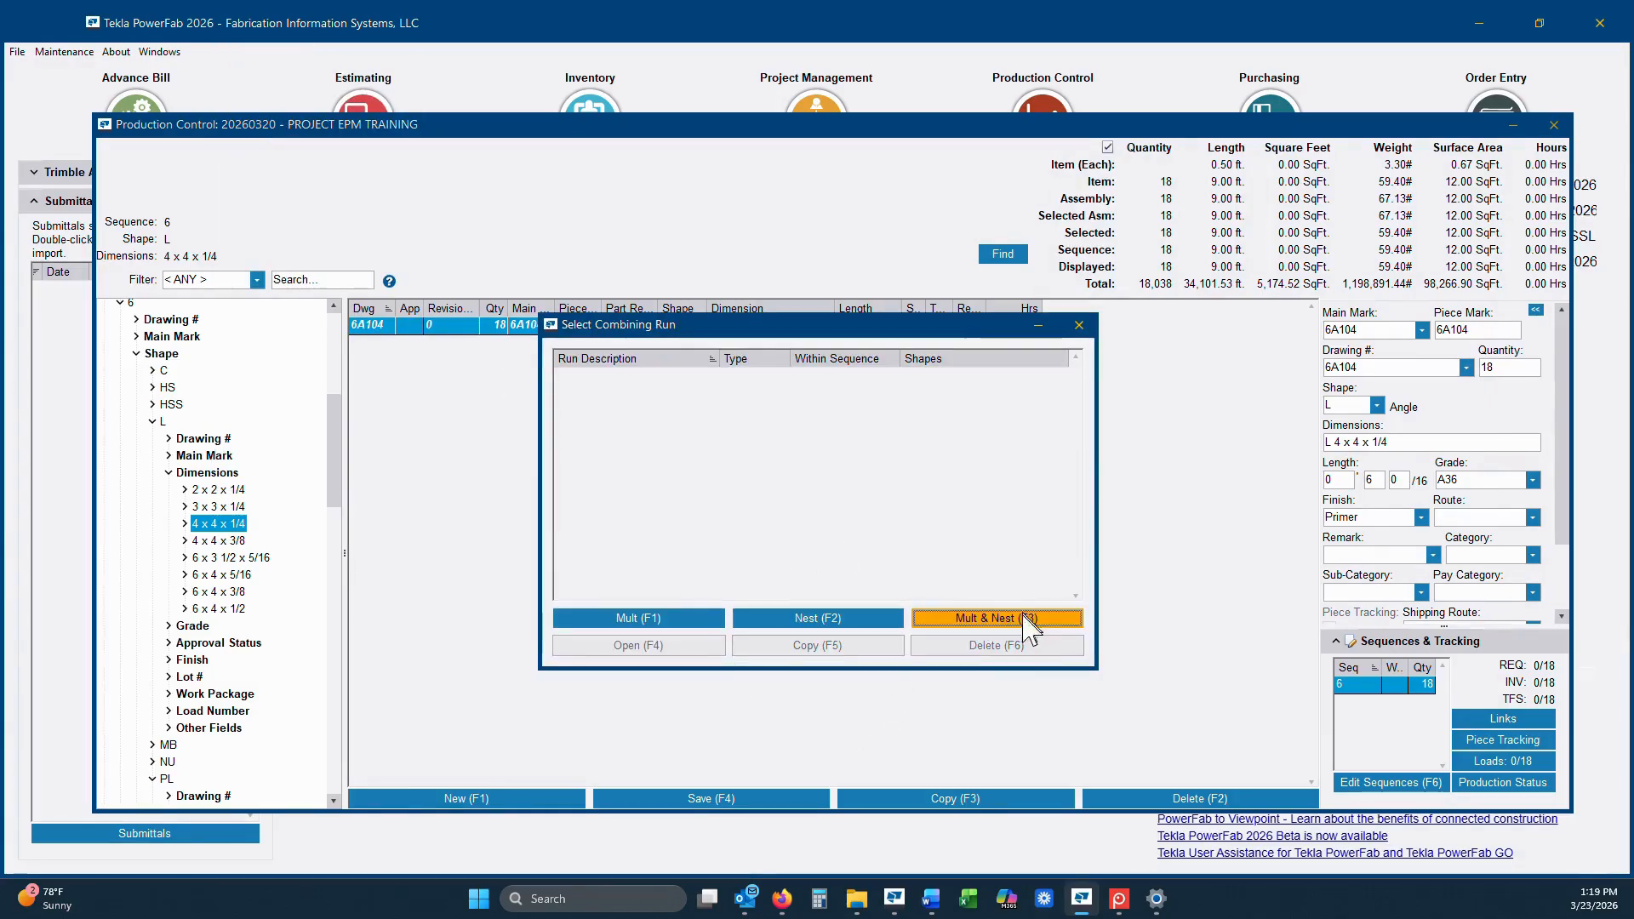
click(1025, 616)
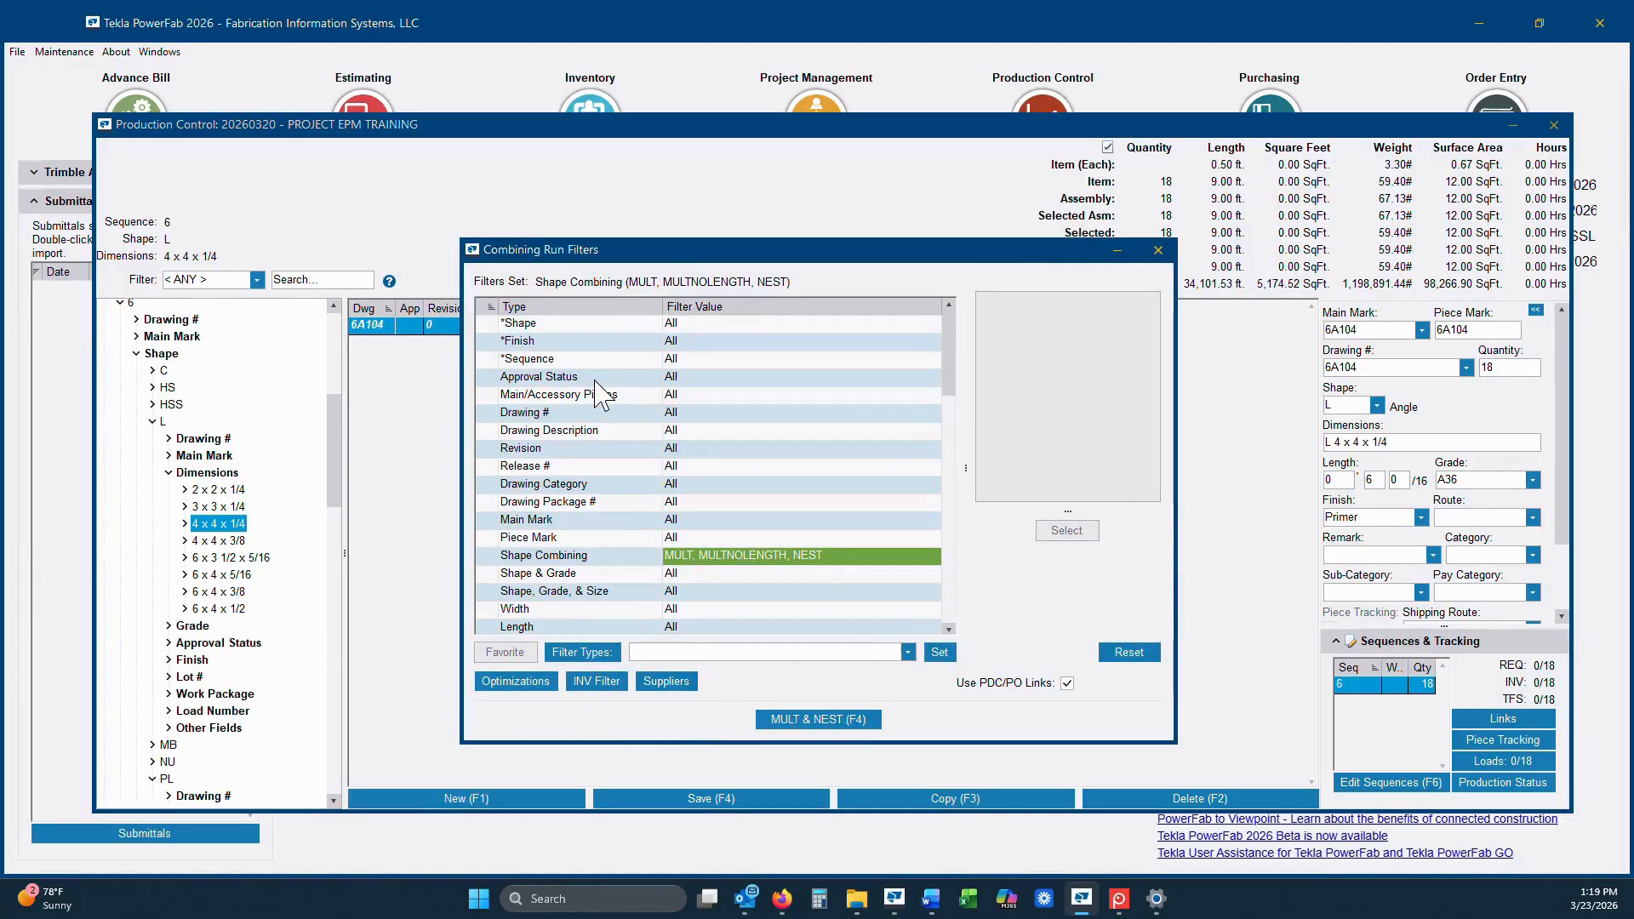
Step: Filter the combining run to include only sequence 6
double_click(595, 358)
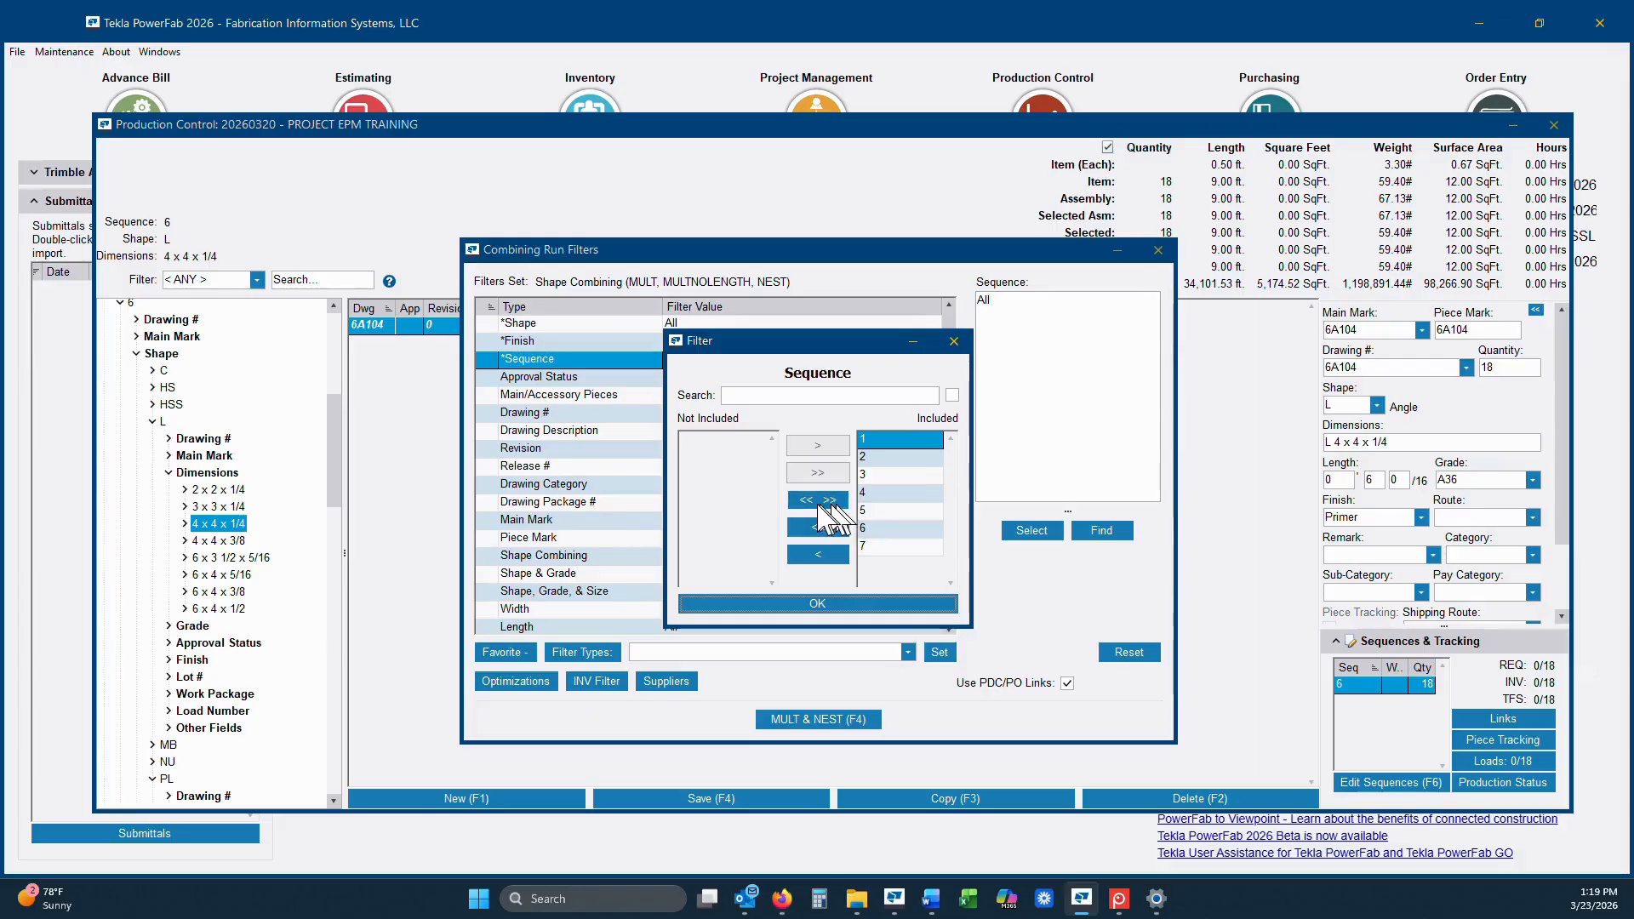
click(703, 532)
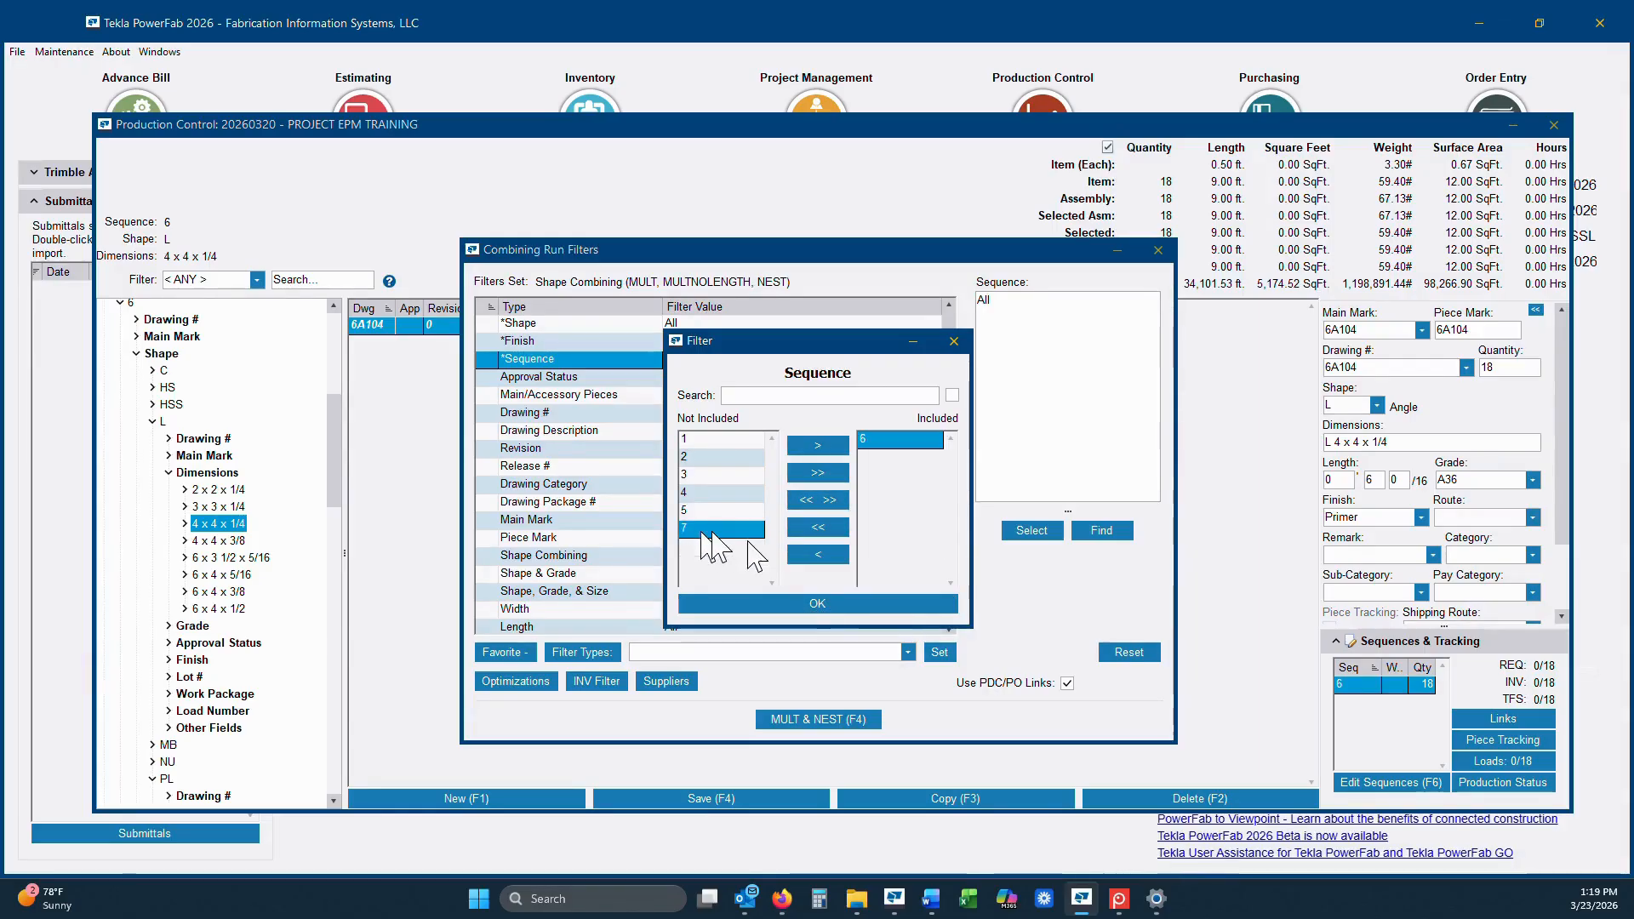
click(830, 606)
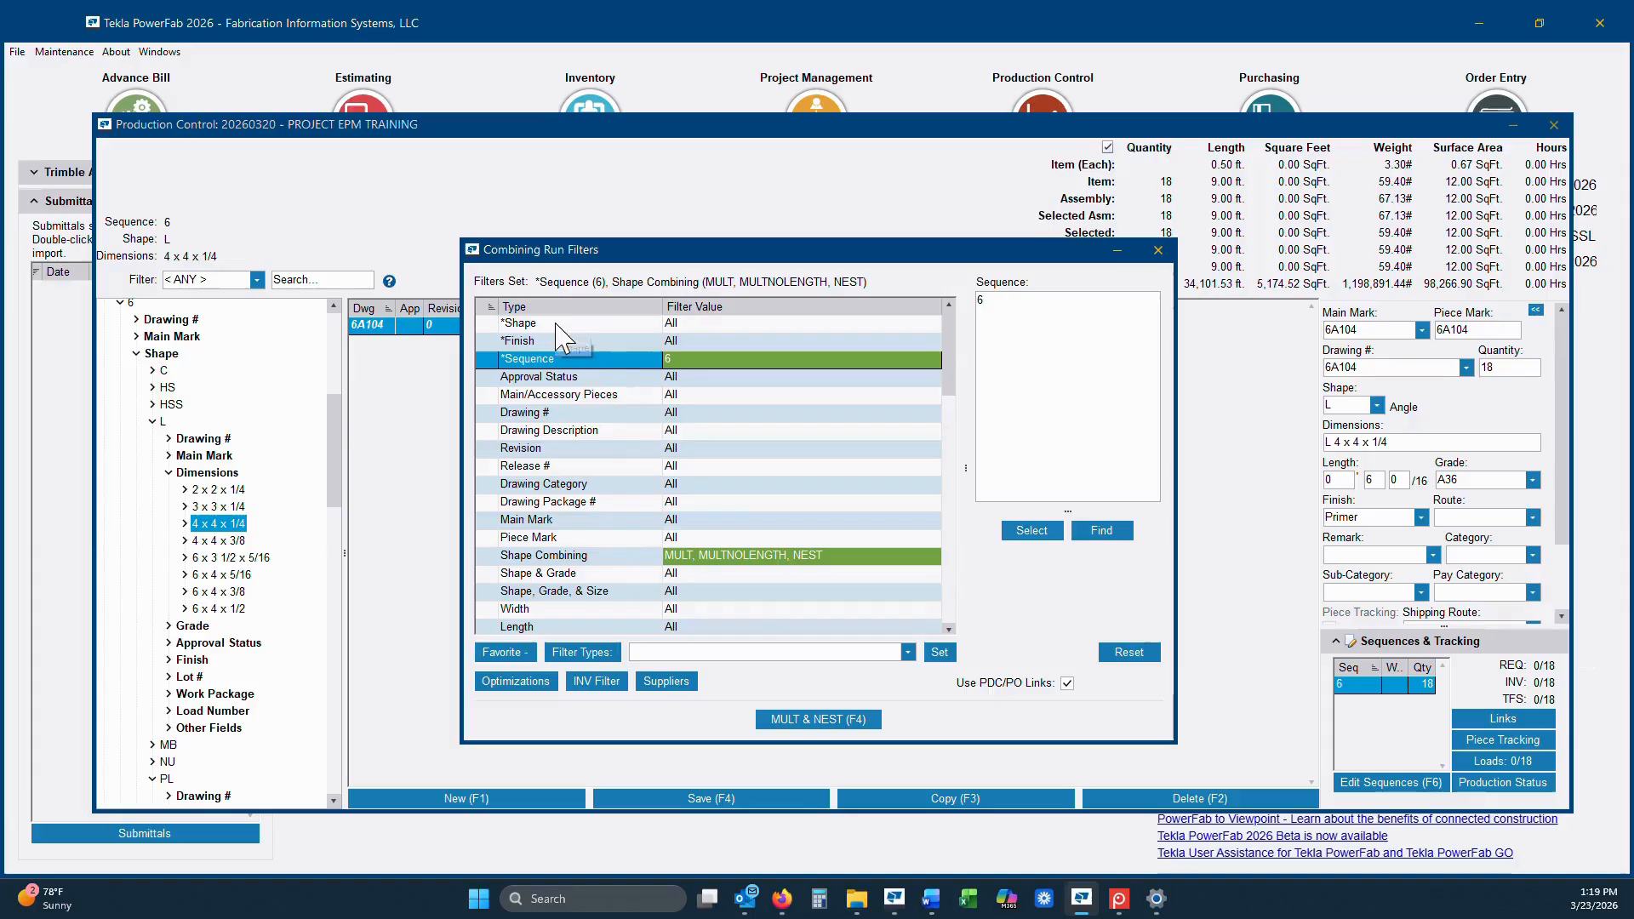
Step: Limit the sequence 6 run's shape, grade and size to L A36 4 x 4 x 1/4 and check the linear material optimization settings
double_click(846, 557)
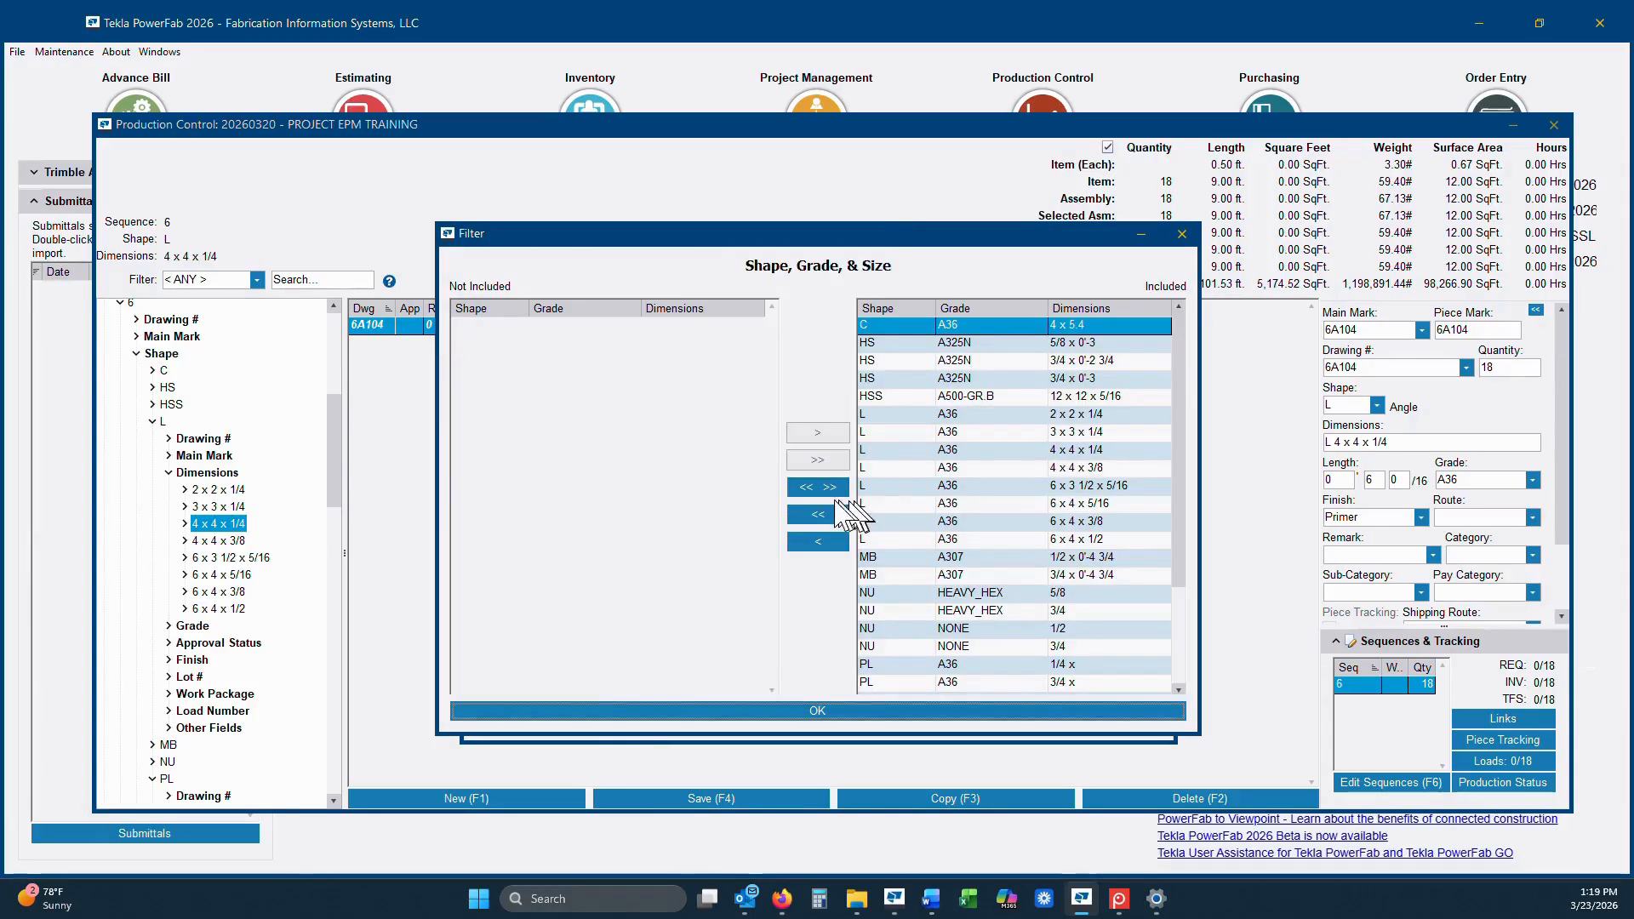
click(815, 514)
double_click(579, 449)
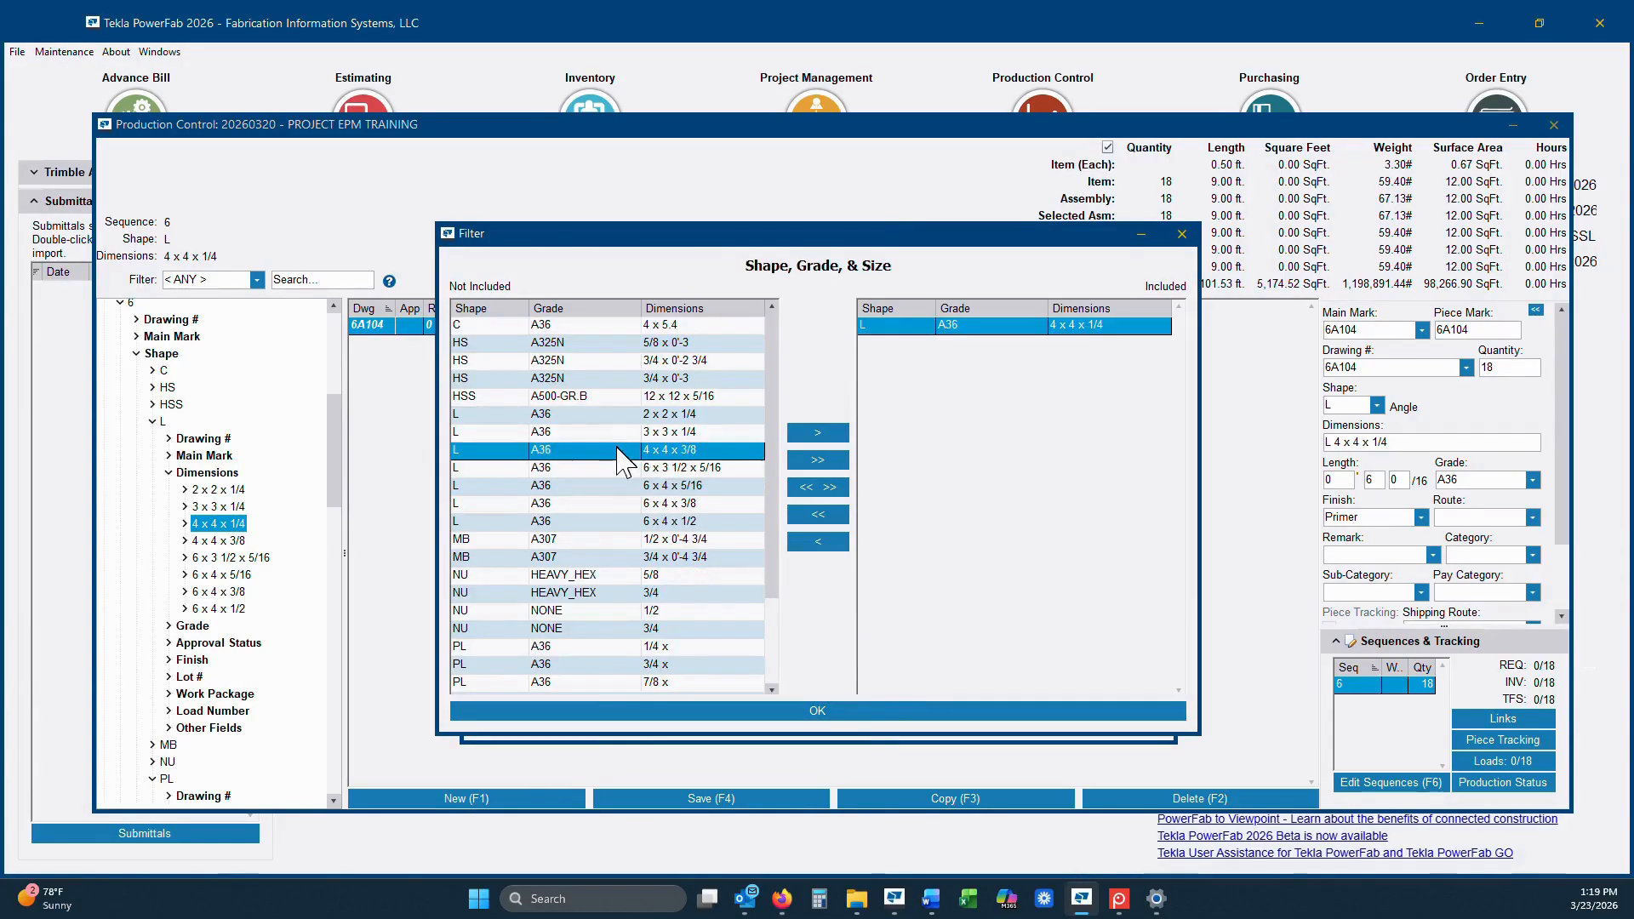
click(856, 715)
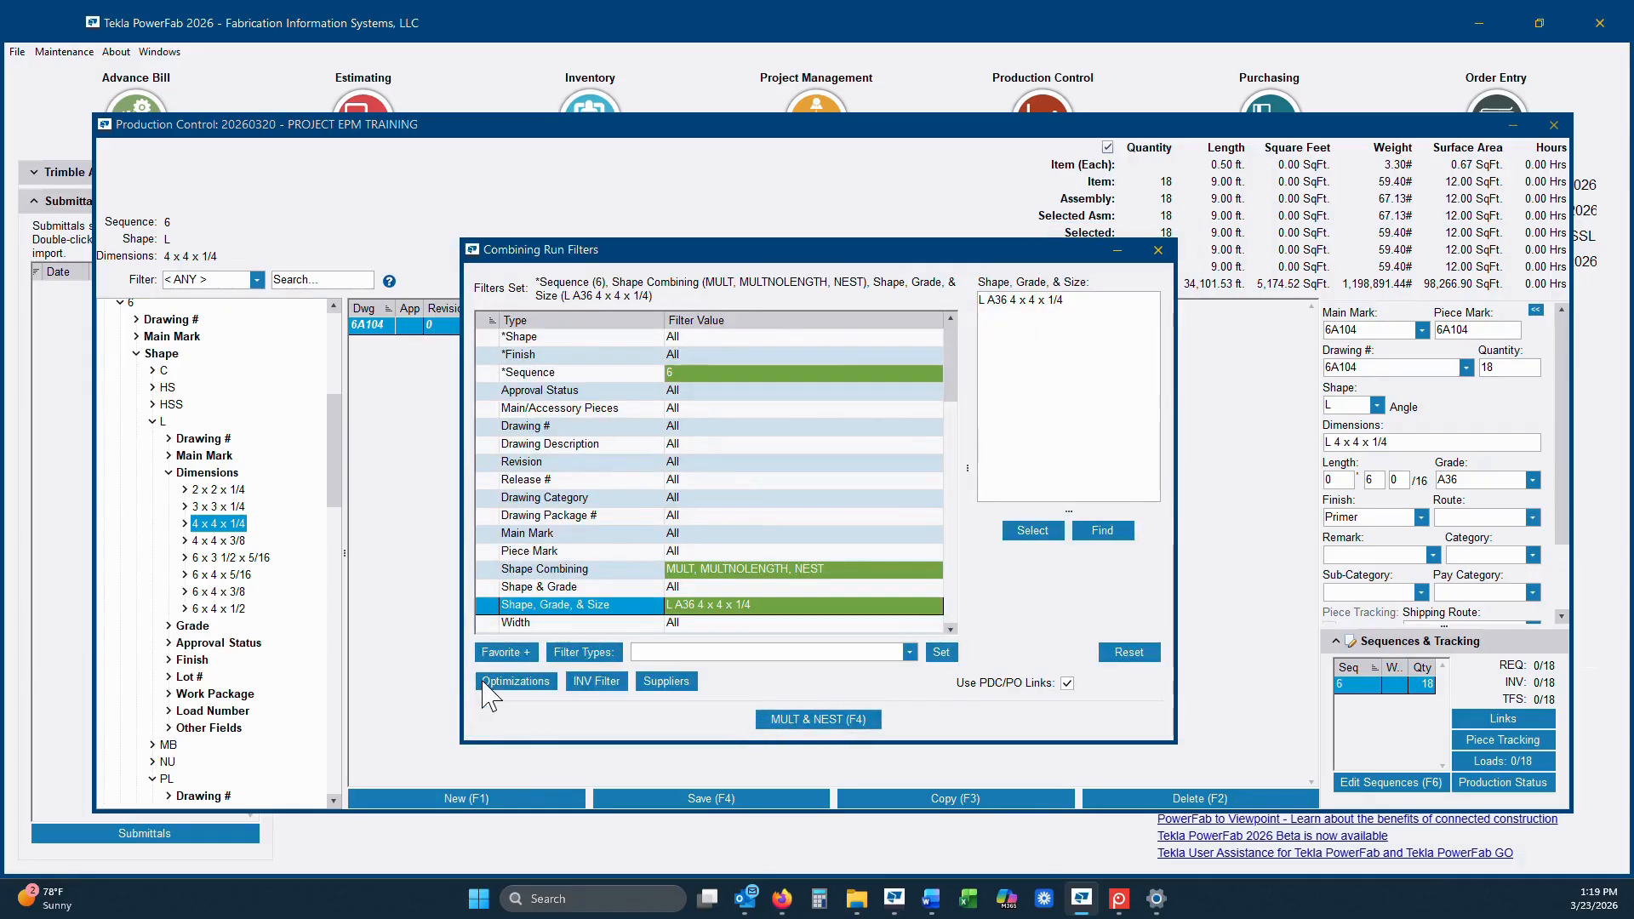
click(515, 682)
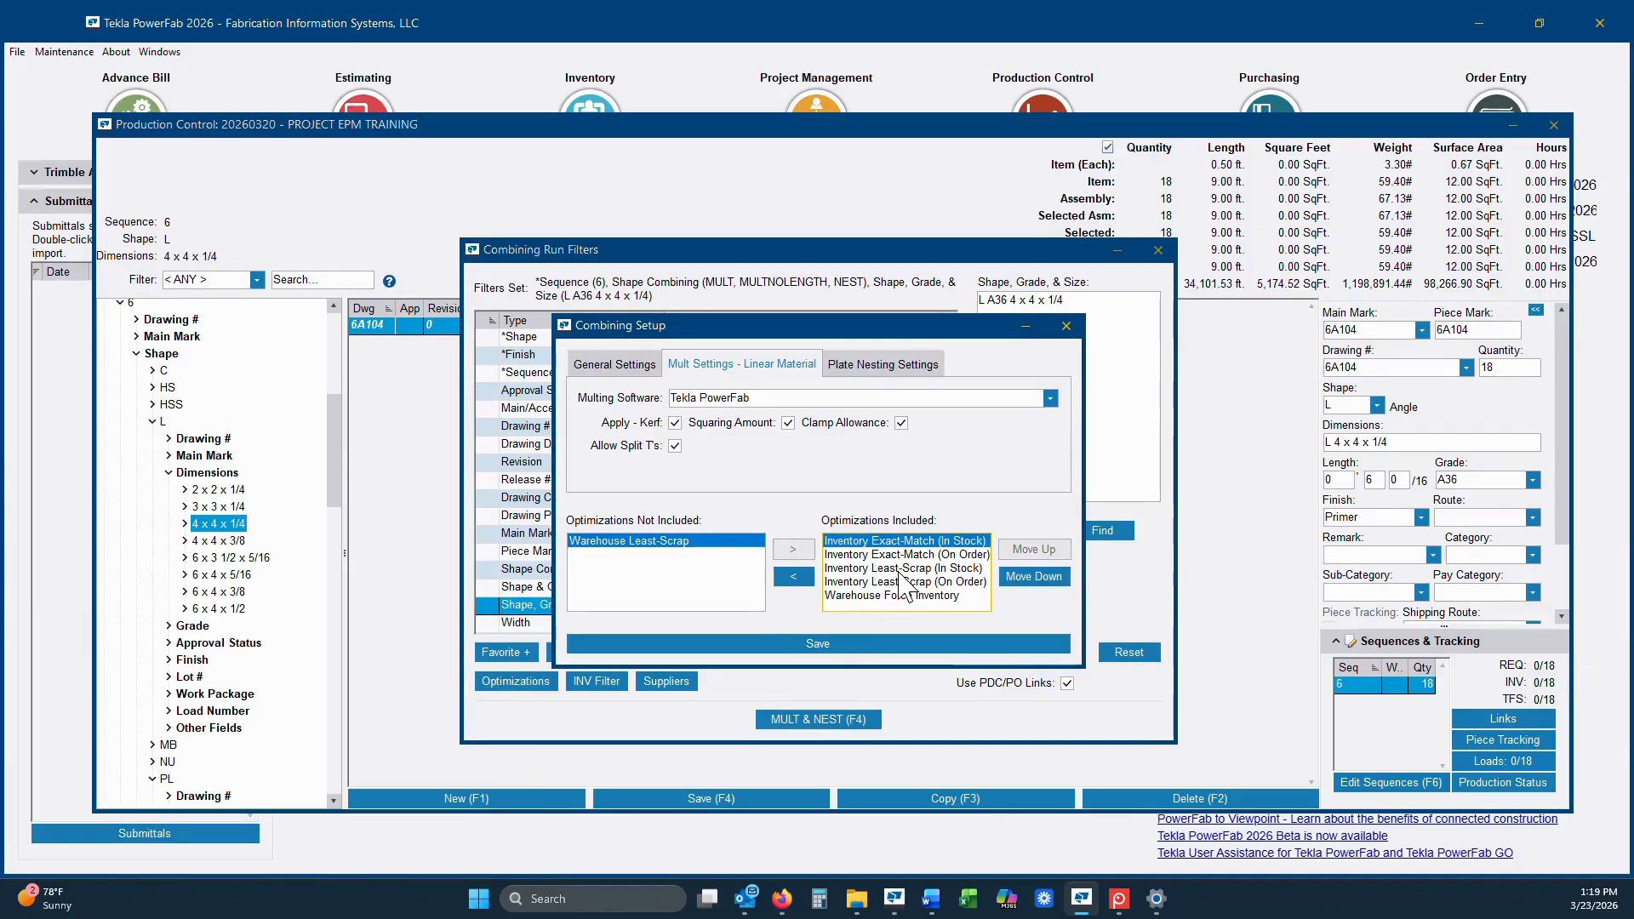
click(1066, 326)
Step: Run the mult and nest and save the displayed results to the 3/23/2026 purchase order for job 20260320
click(818, 720)
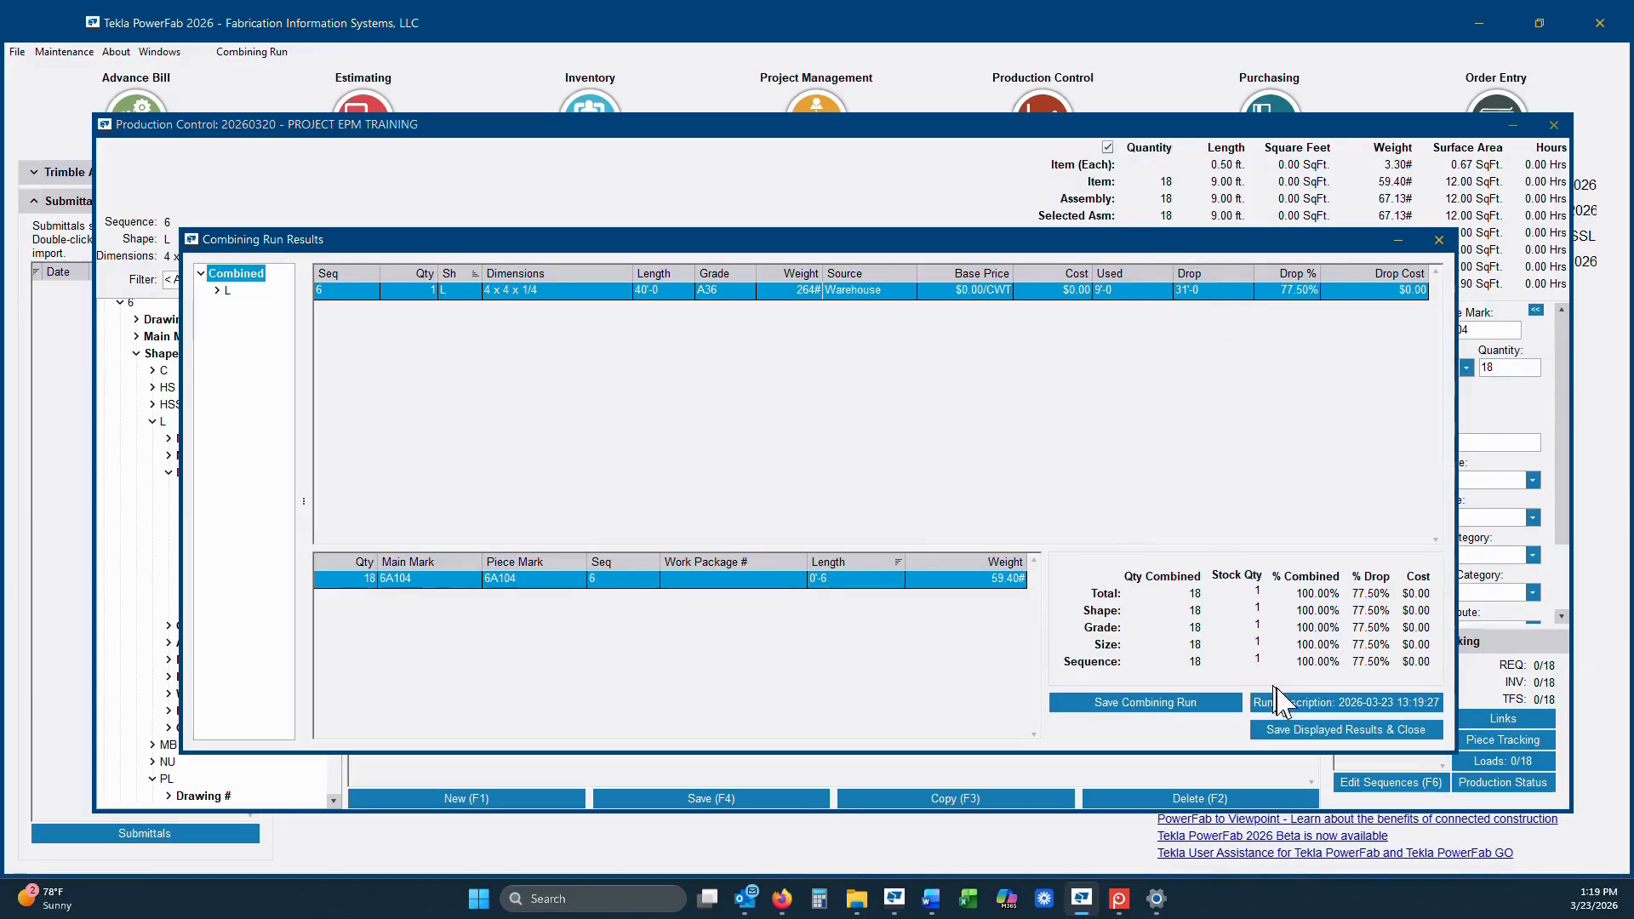
click(1336, 731)
click(877, 521)
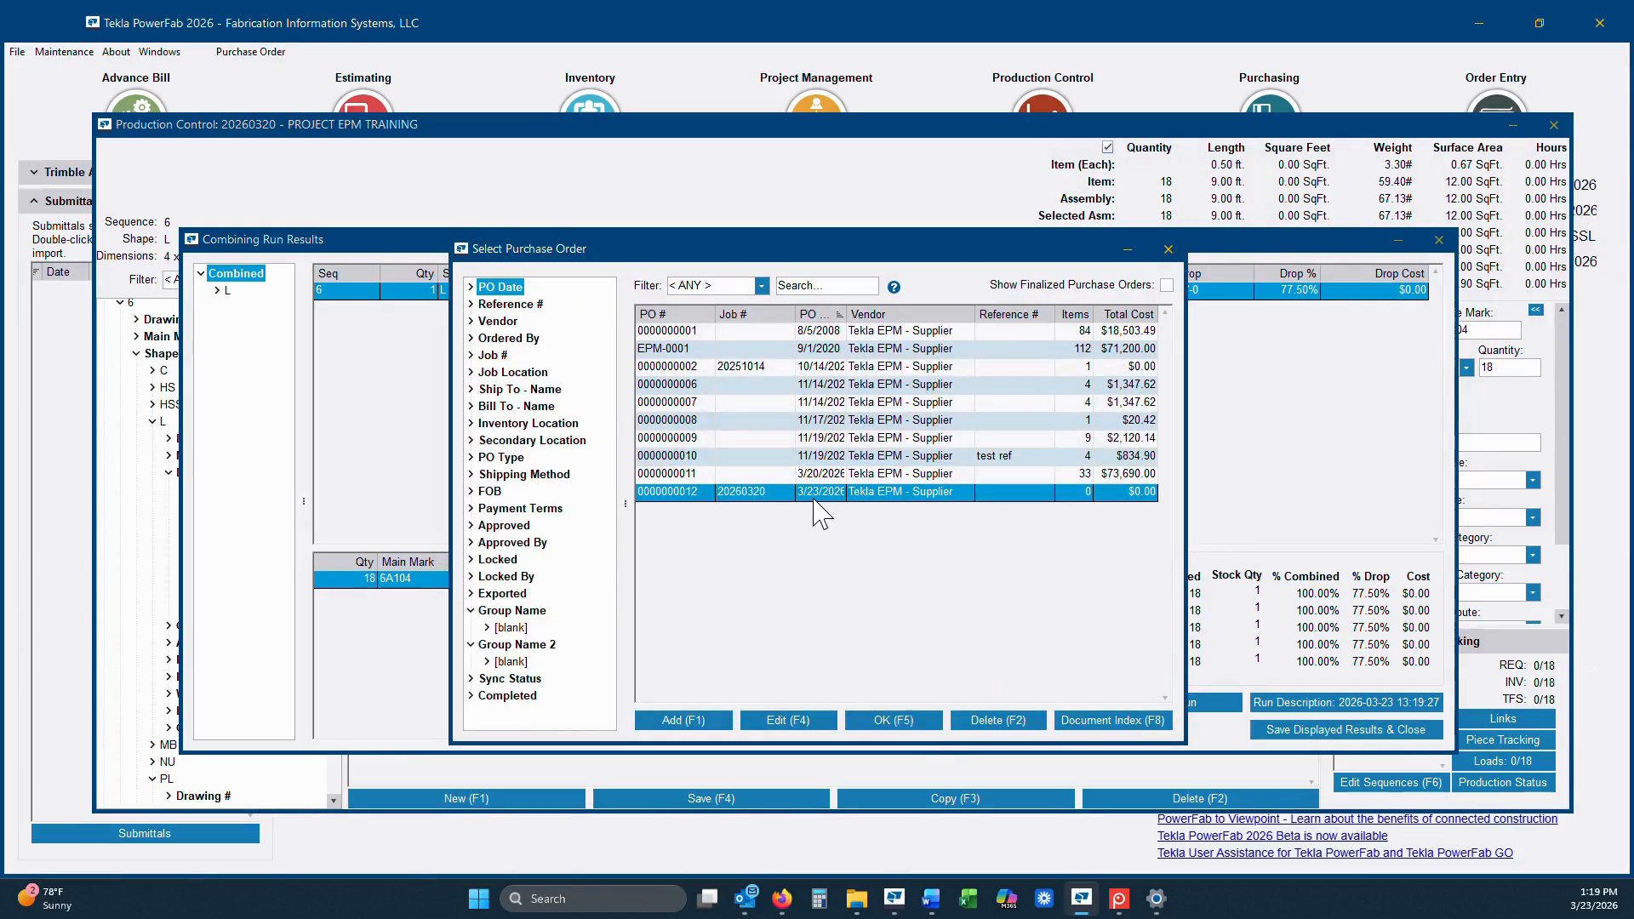
double_click(813, 497)
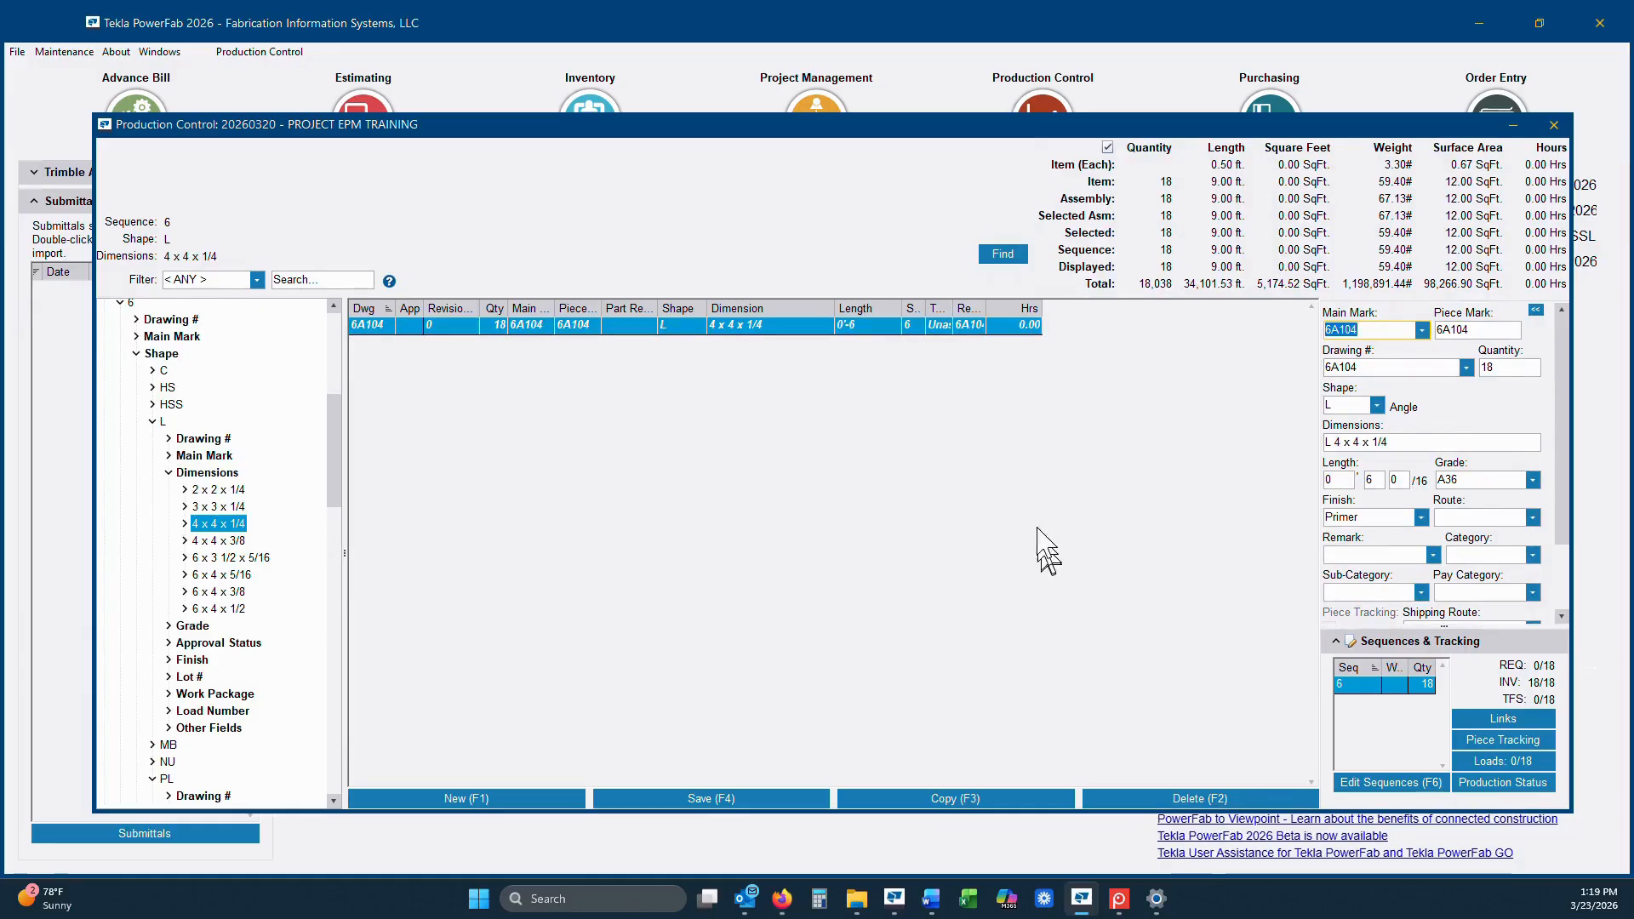
Step: Start a new cut list and generate its report selection with the filters set to sequence 6 and shape L
click(259, 51)
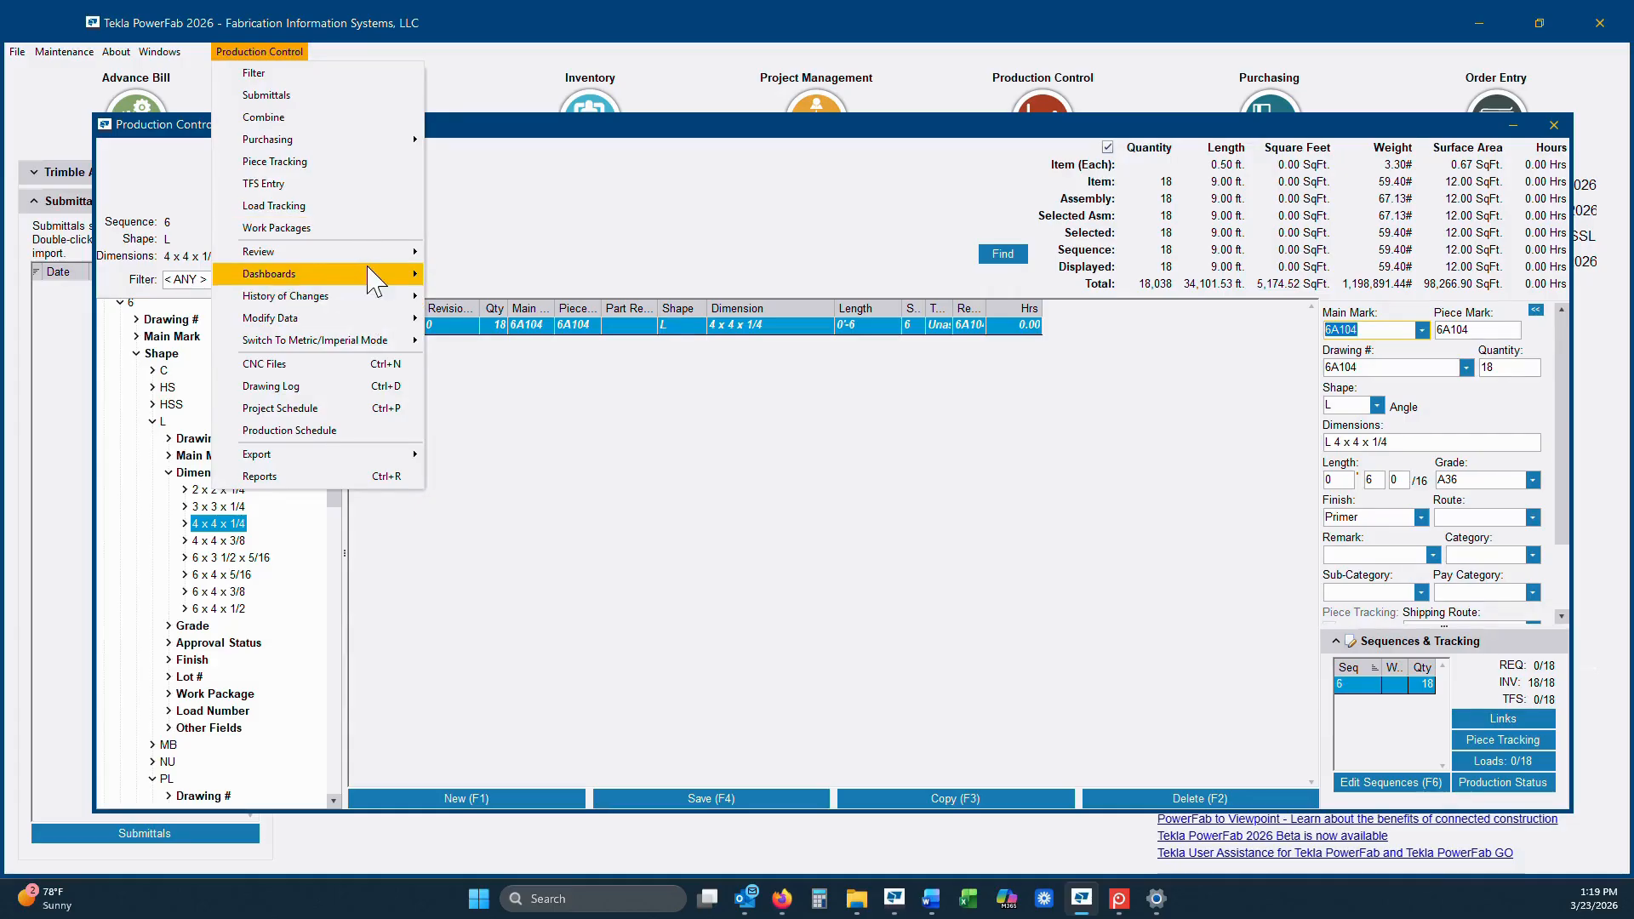
mouse_move(375, 252)
click(494, 251)
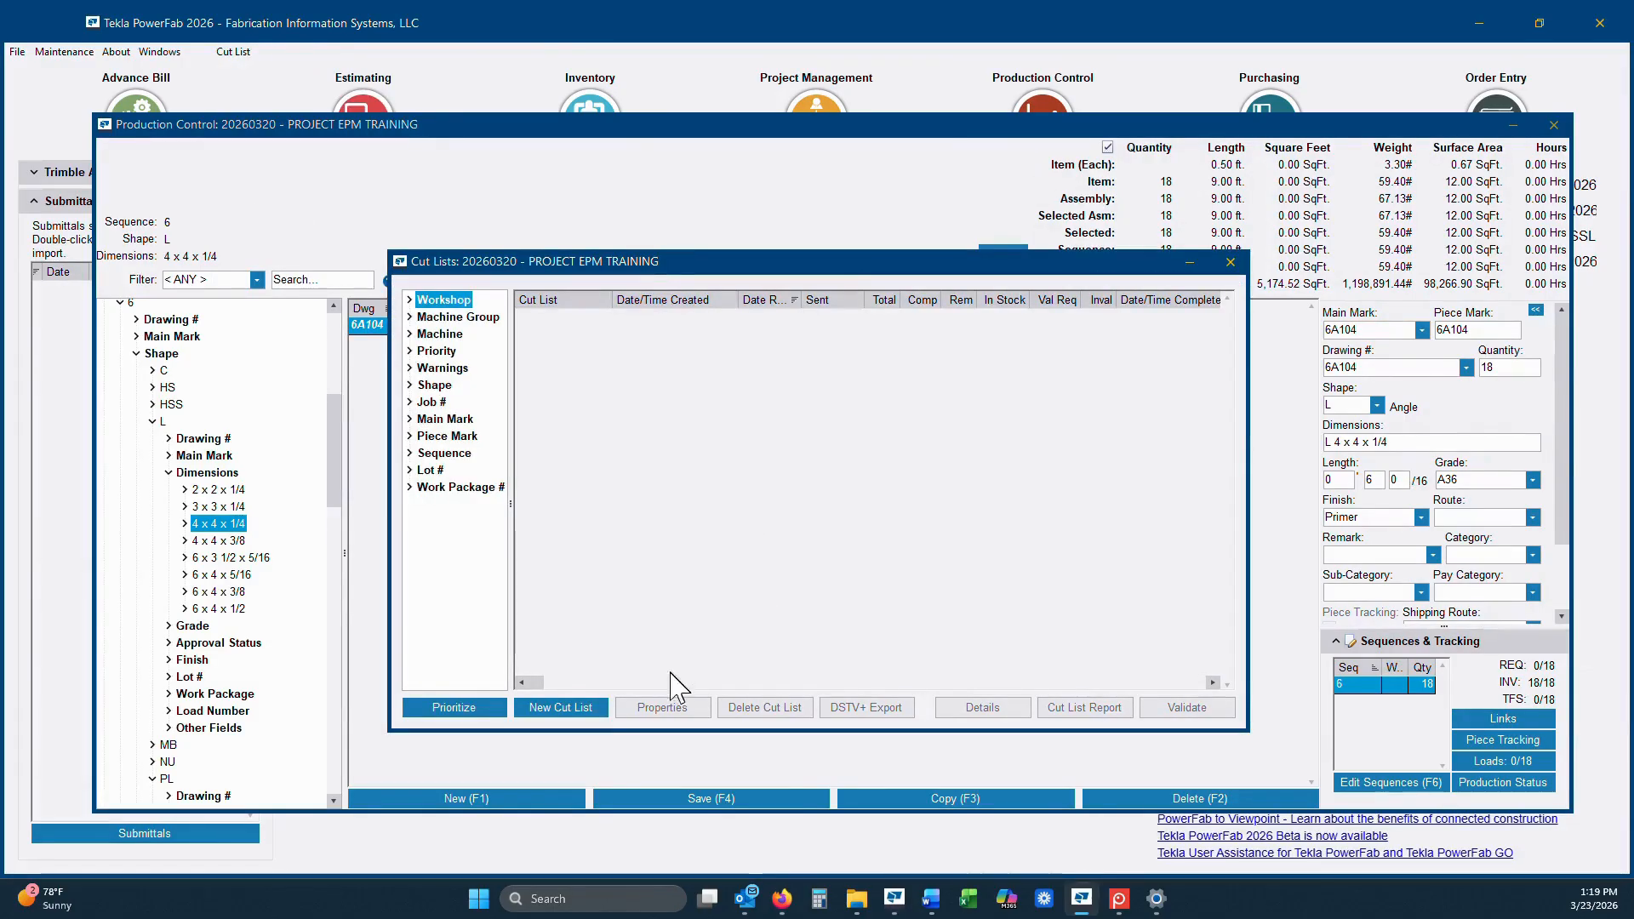
click(582, 707)
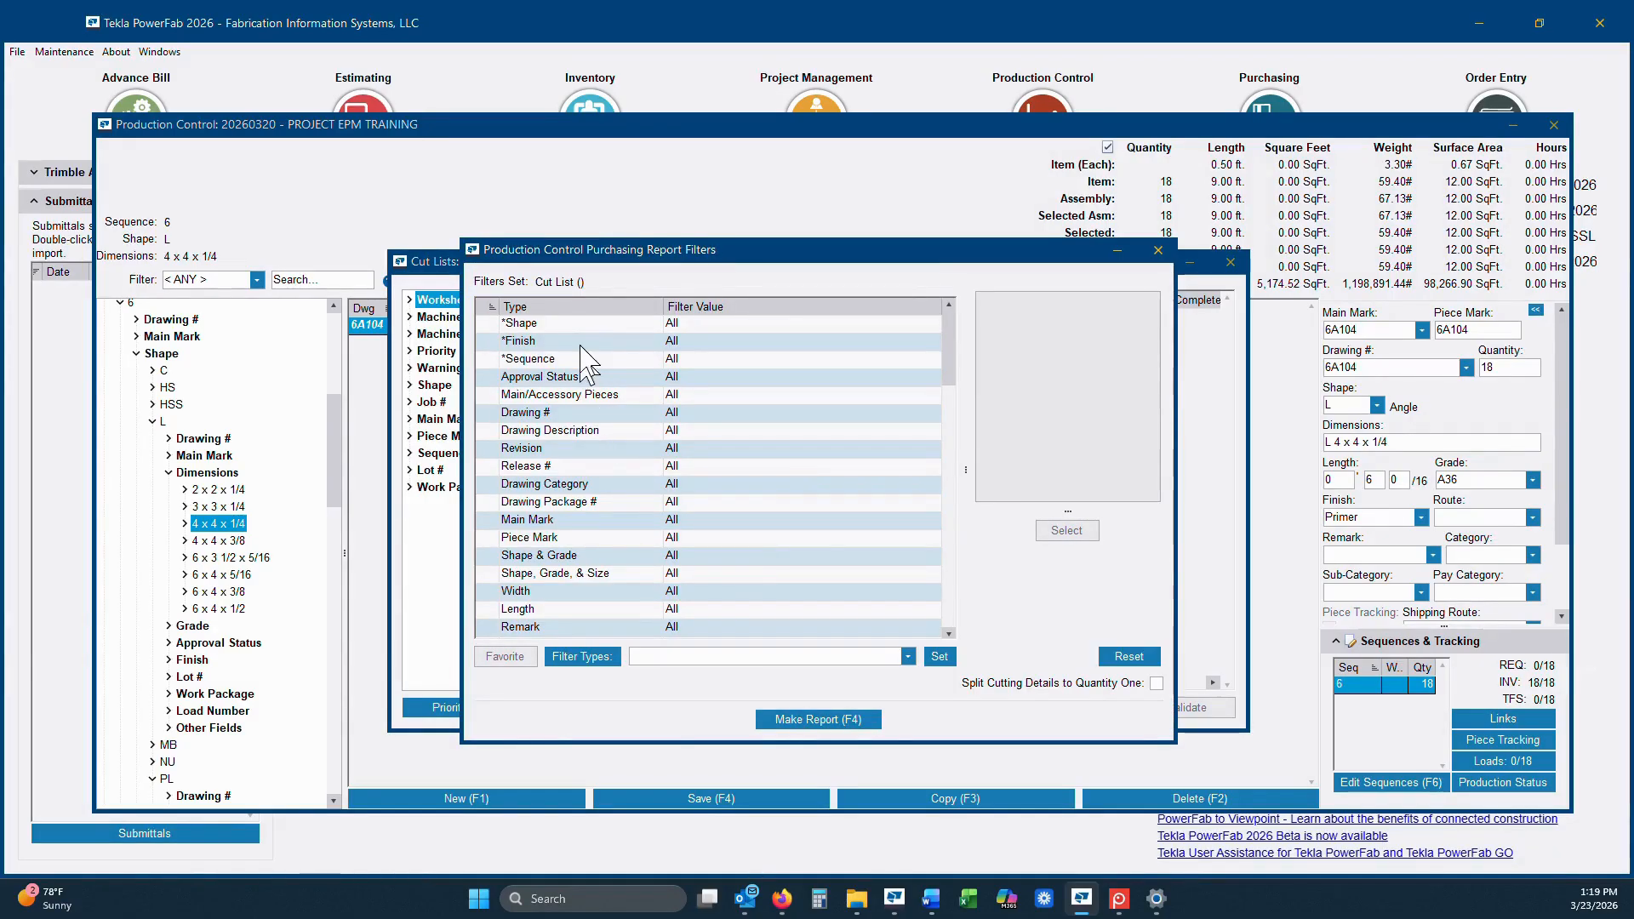
double_click(580, 359)
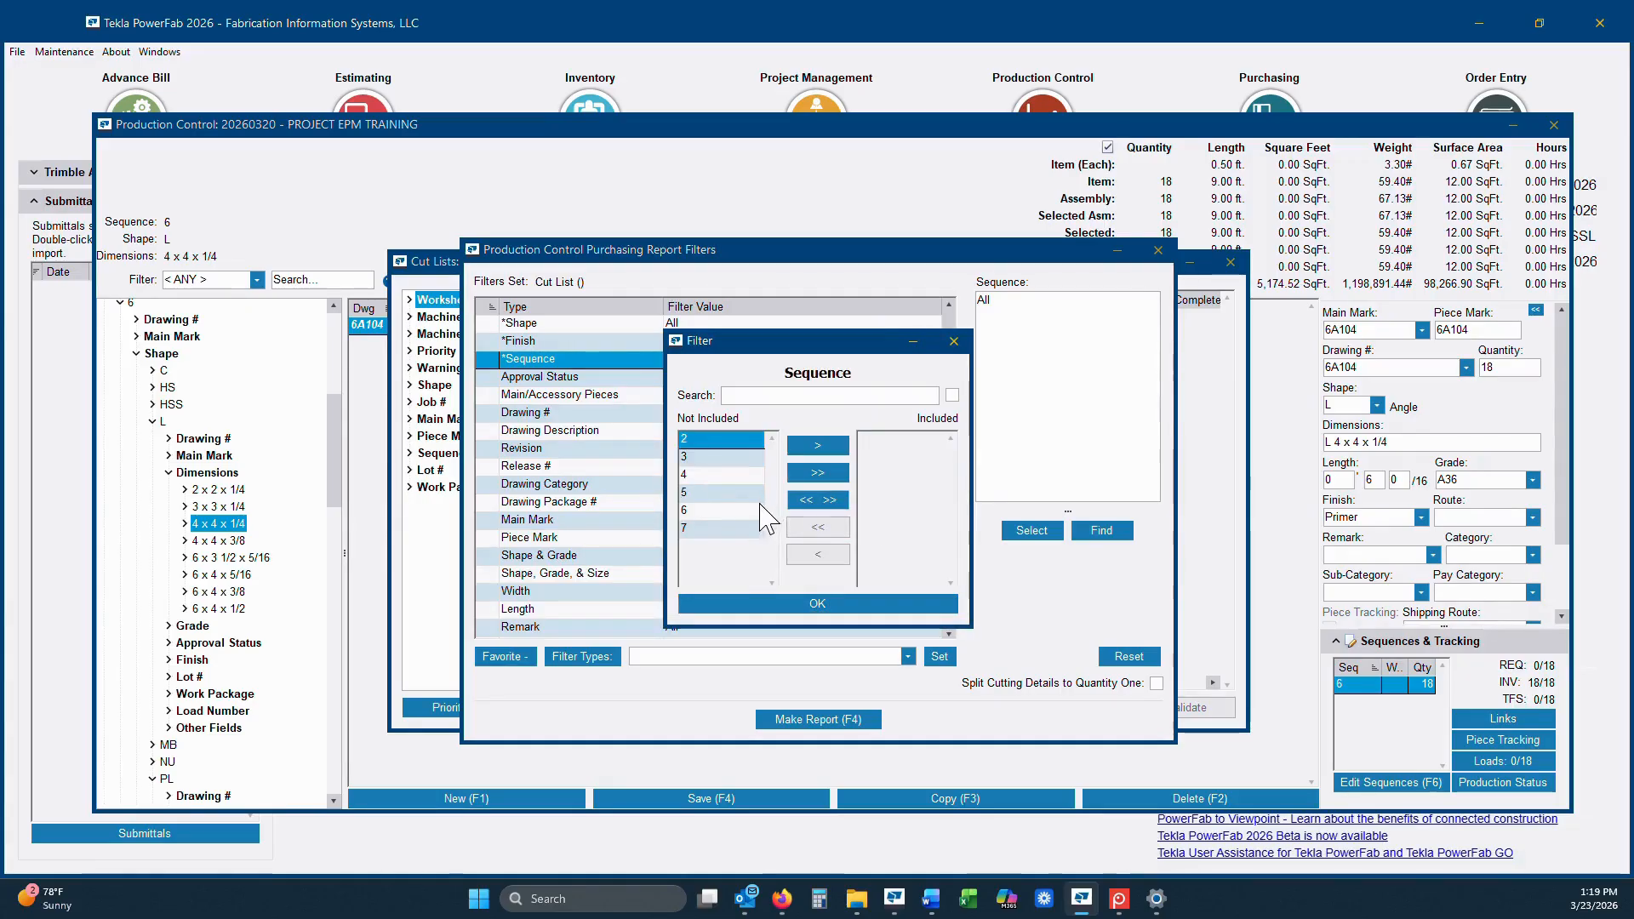
double_click(724, 510)
click(805, 604)
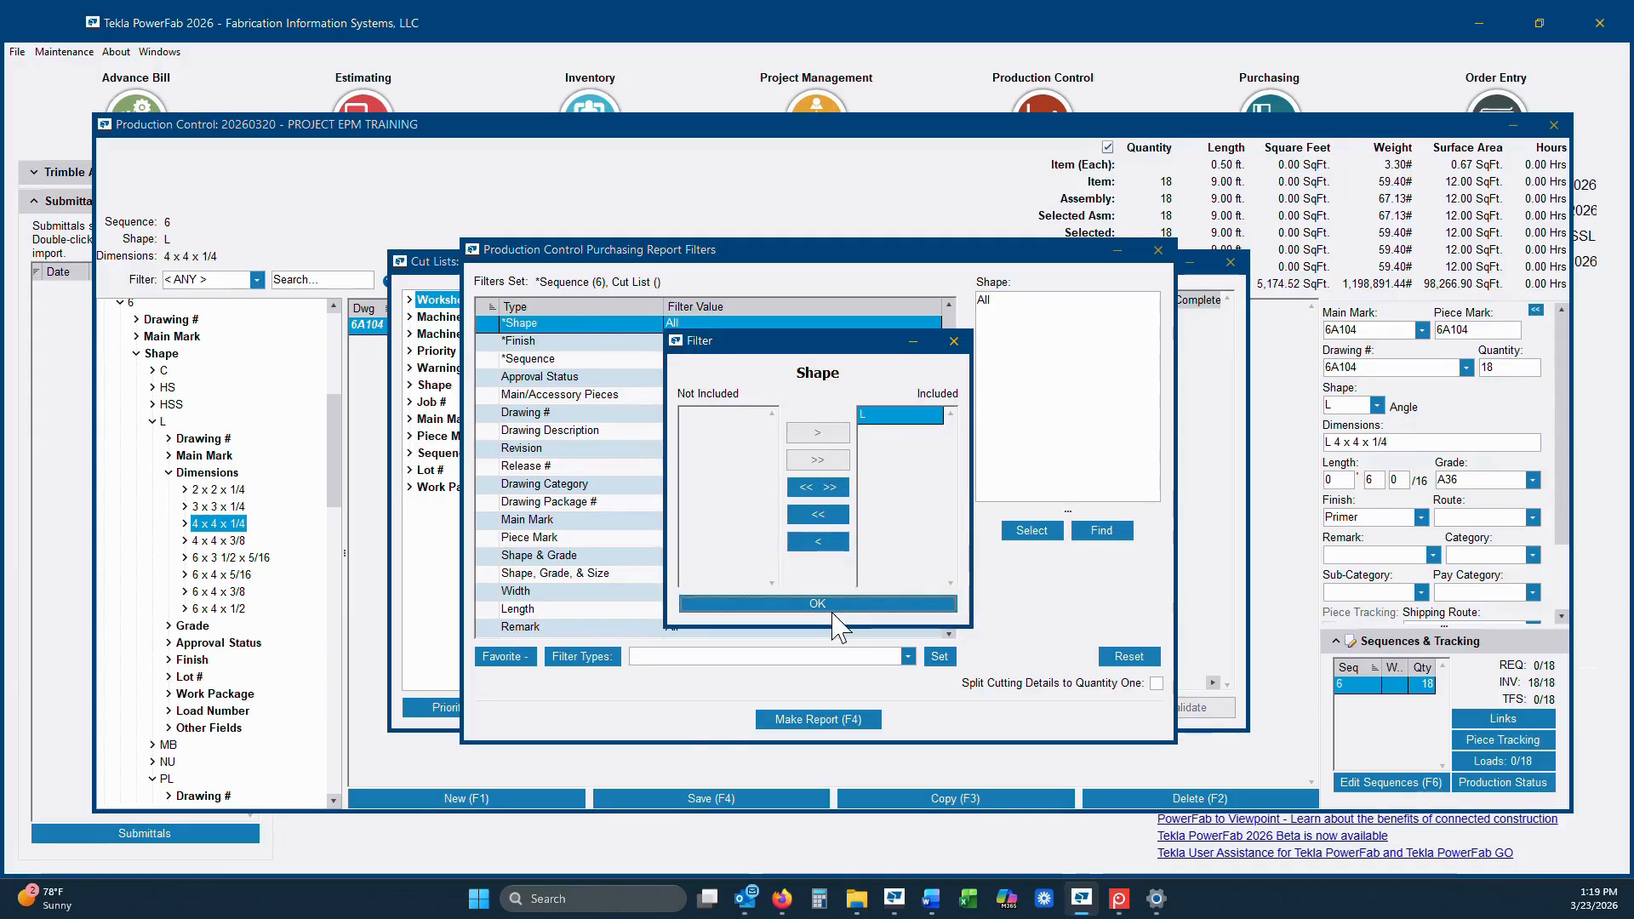
click(831, 608)
click(813, 719)
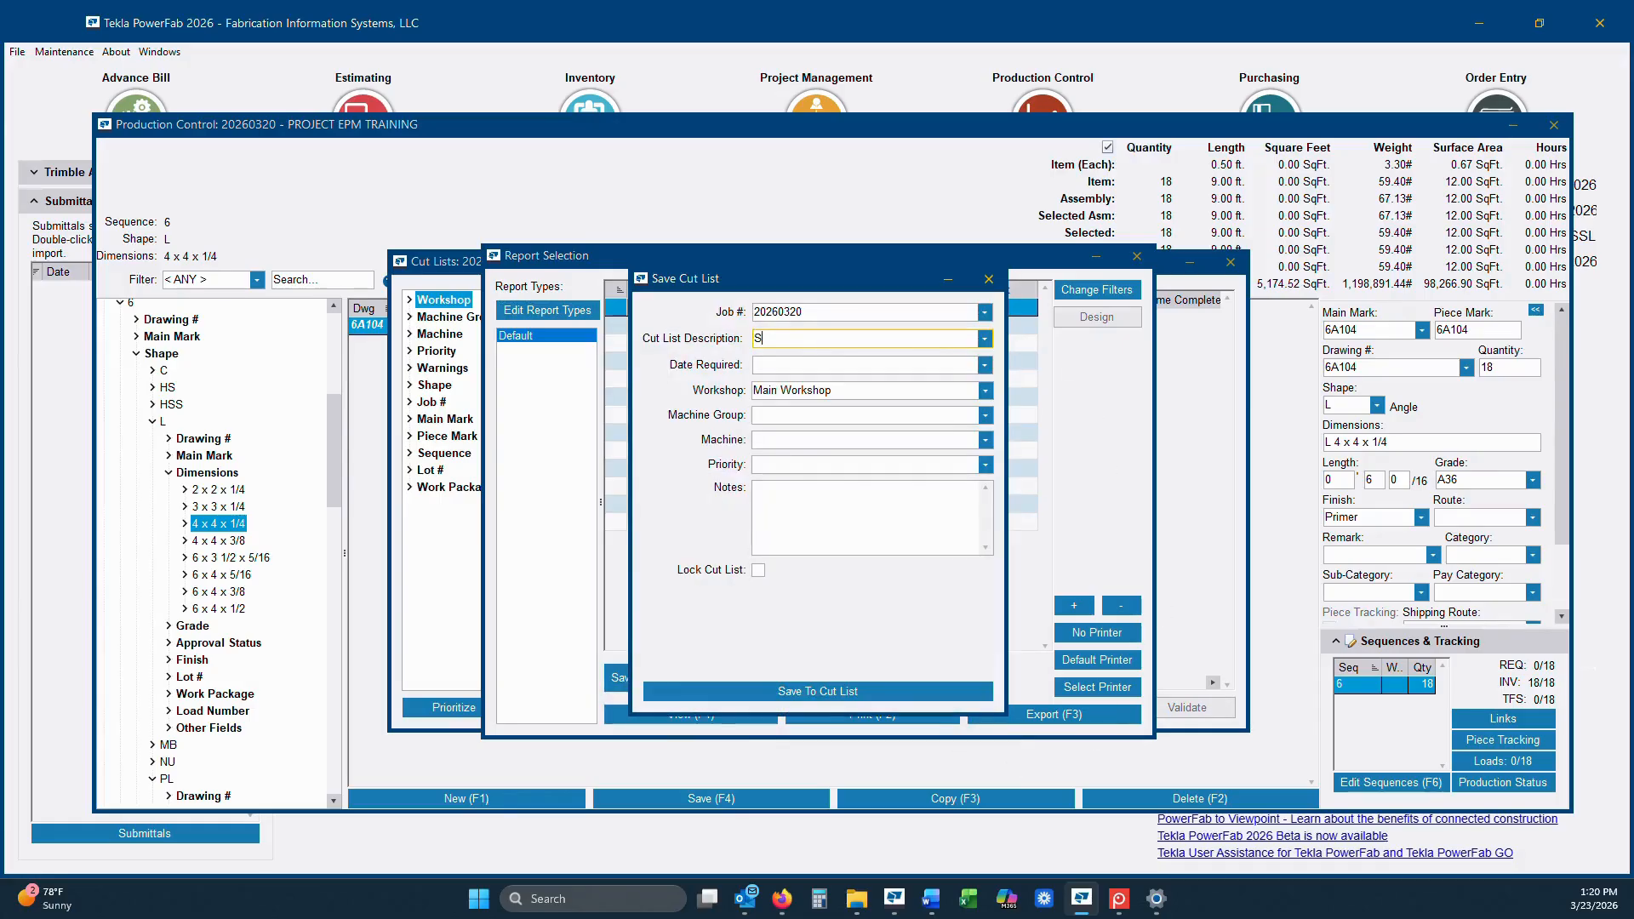
Step: Save the cut list as a locked list with the description "Seq 6 Angle" and close the cut list windows
text(Angle)
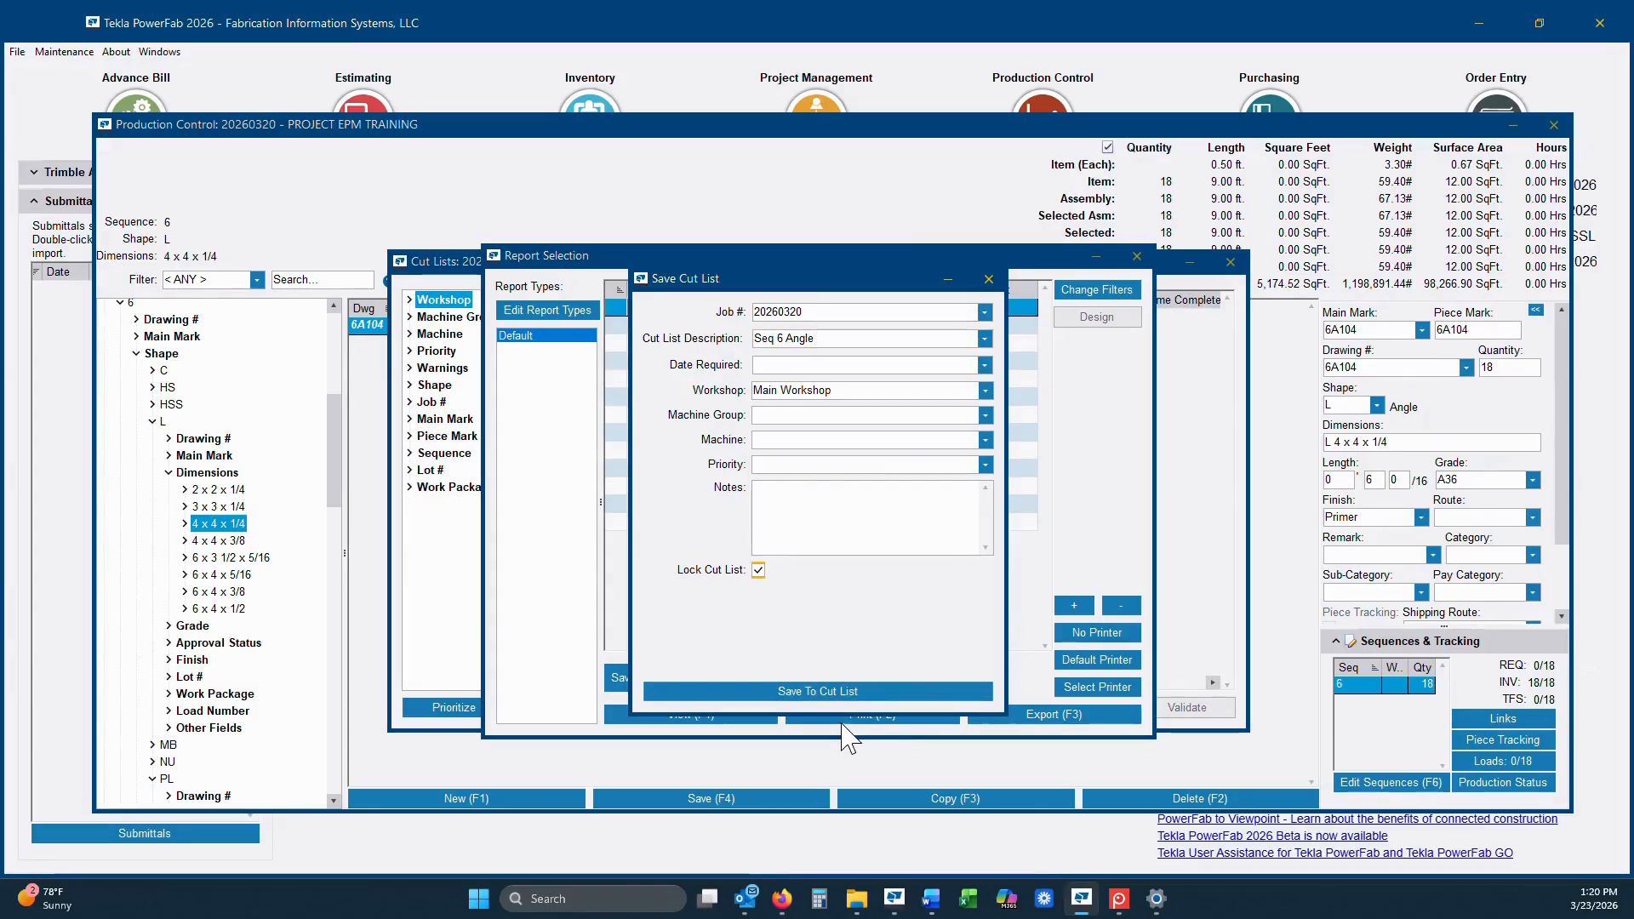
click(796, 691)
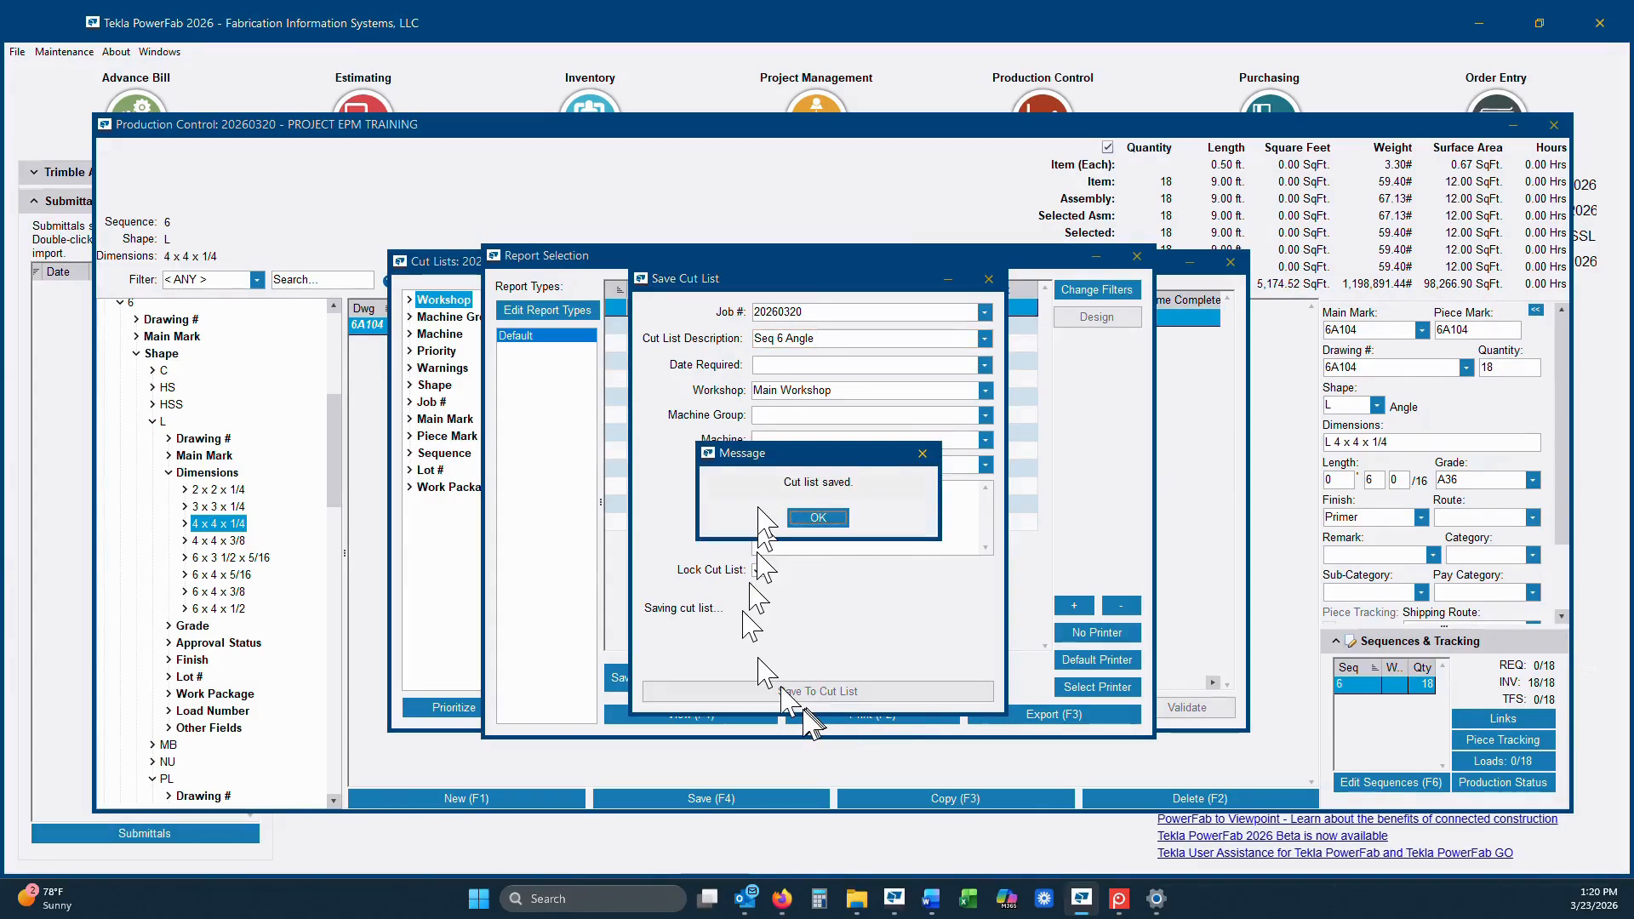
click(818, 517)
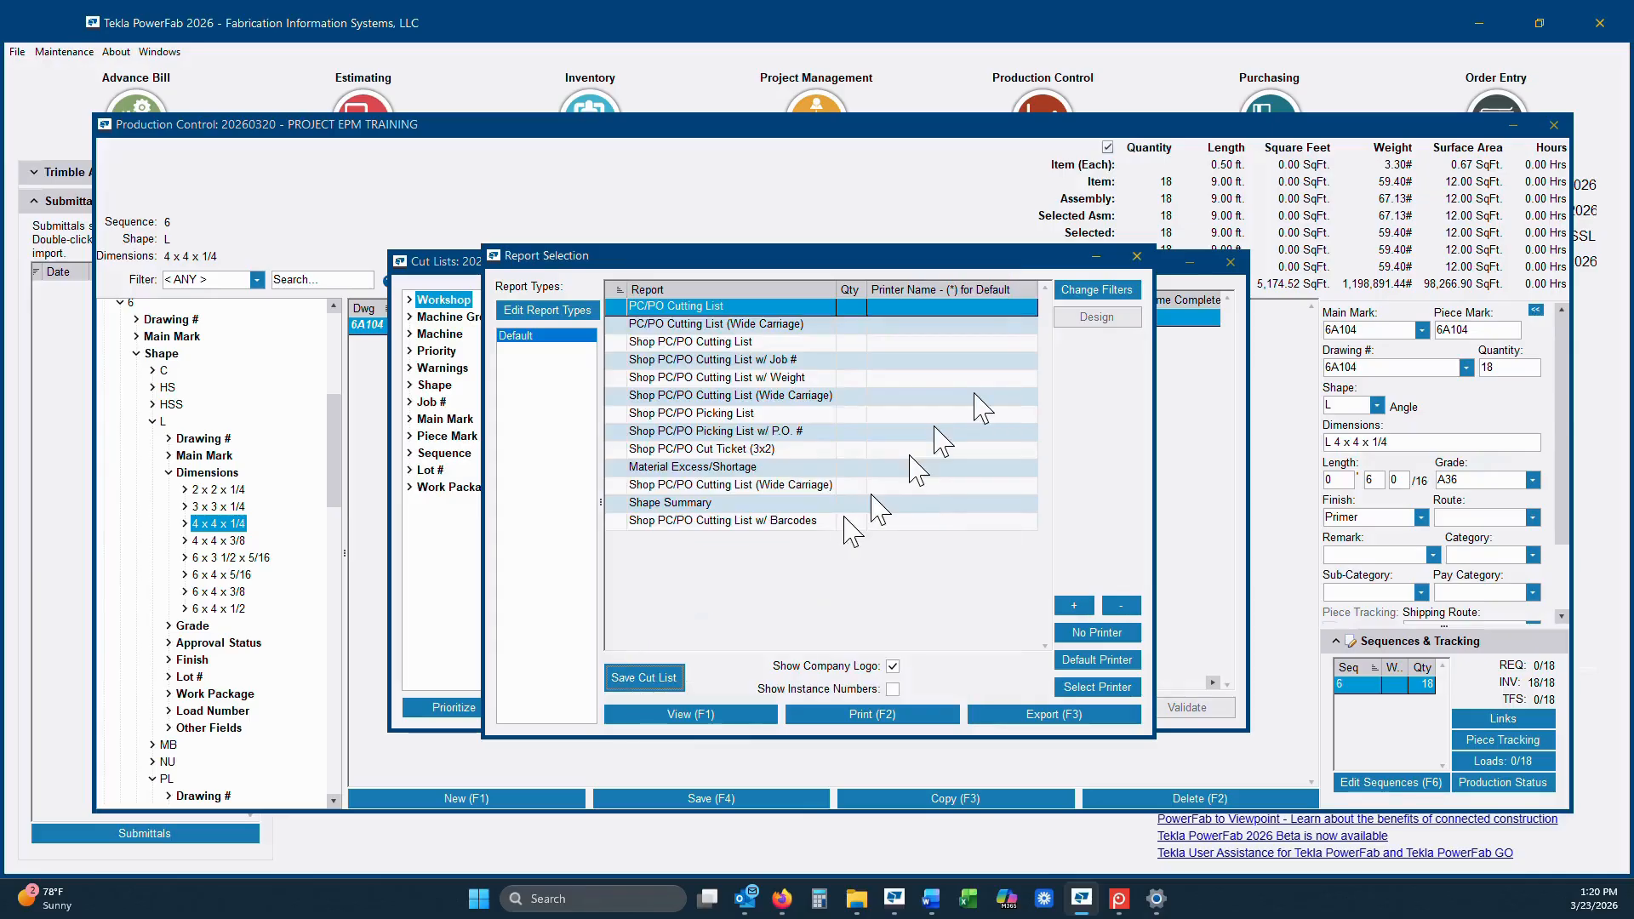
click(1137, 257)
click(1230, 262)
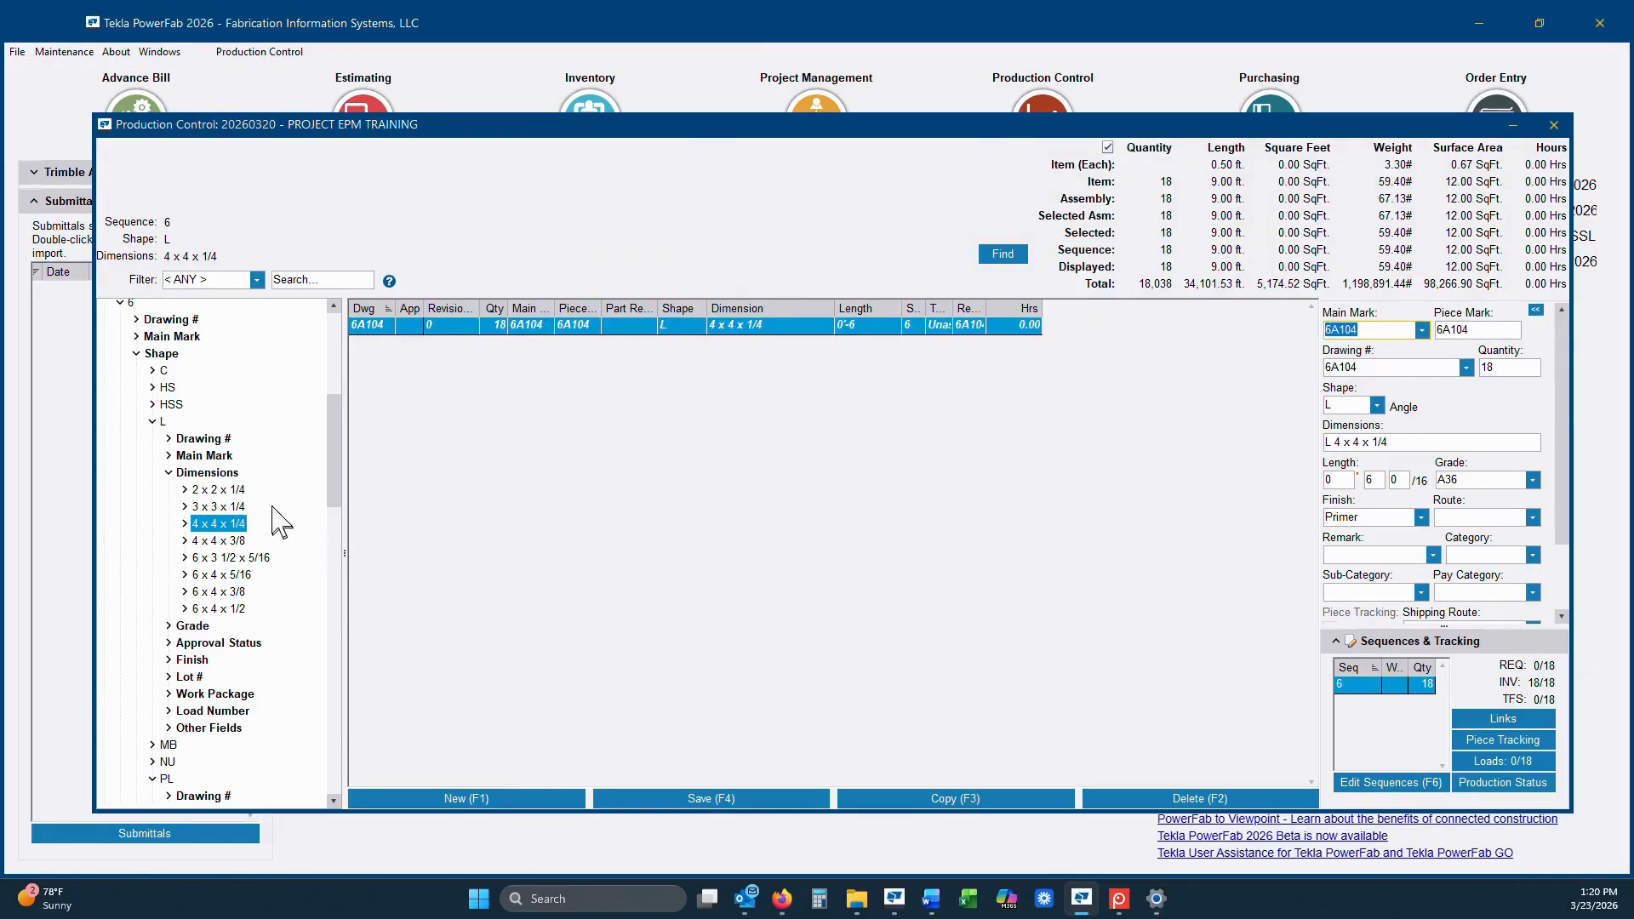
Step: List sequence 7's L 4 x 4 x 1/4 items and start another Mult & Nest combining run
drag(341, 488, 326, 650)
click(217, 653)
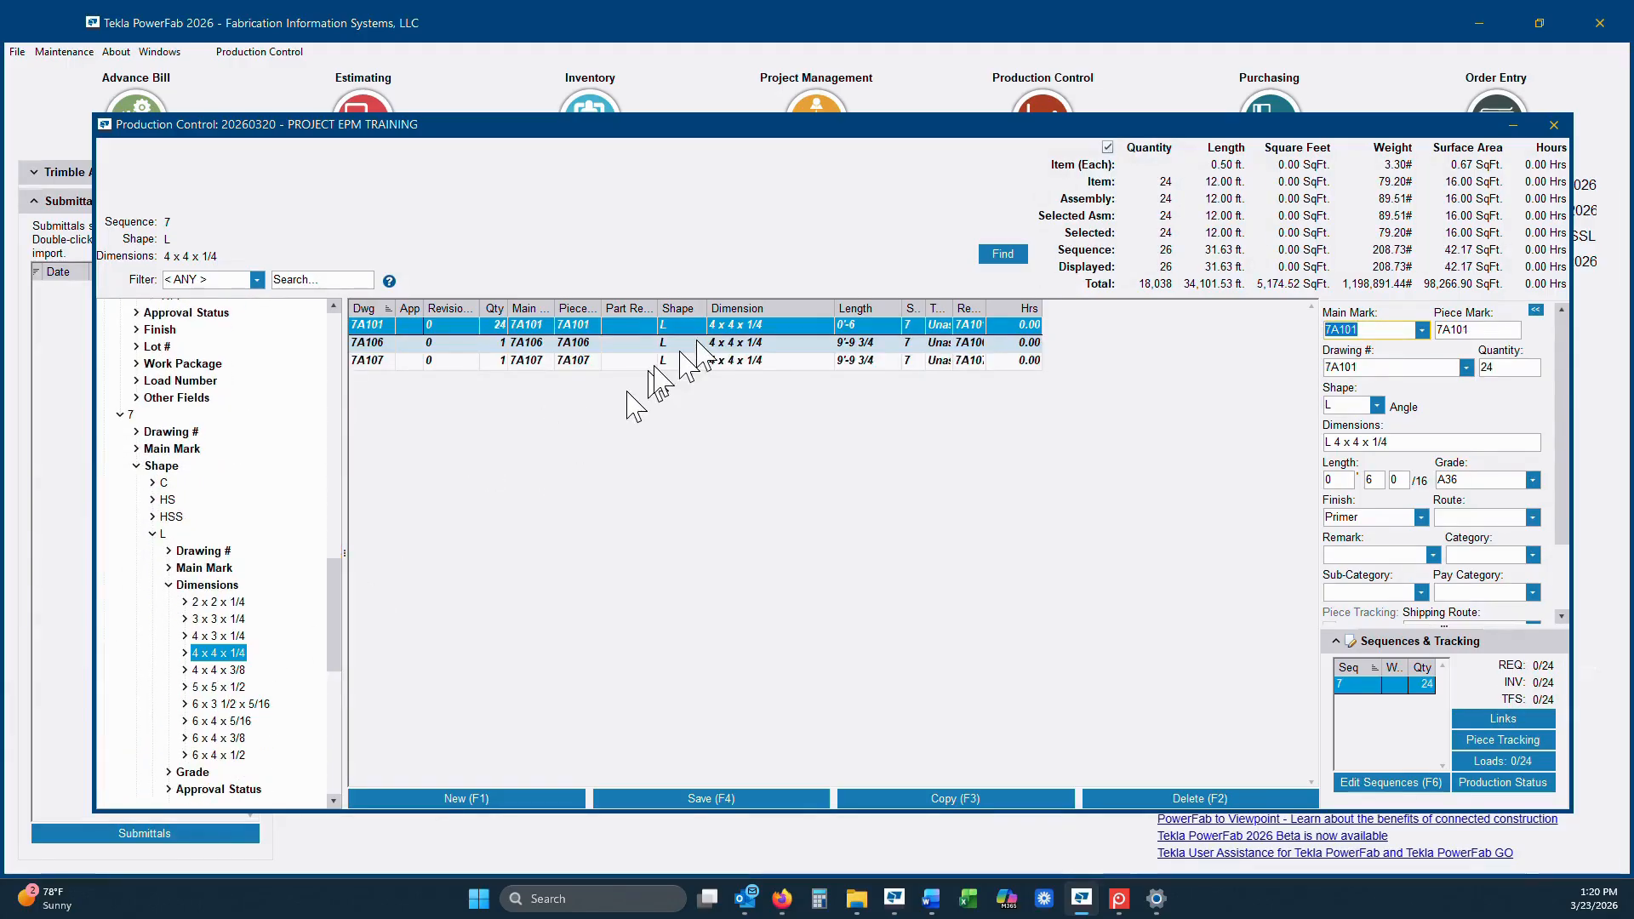
click(255, 52)
click(264, 117)
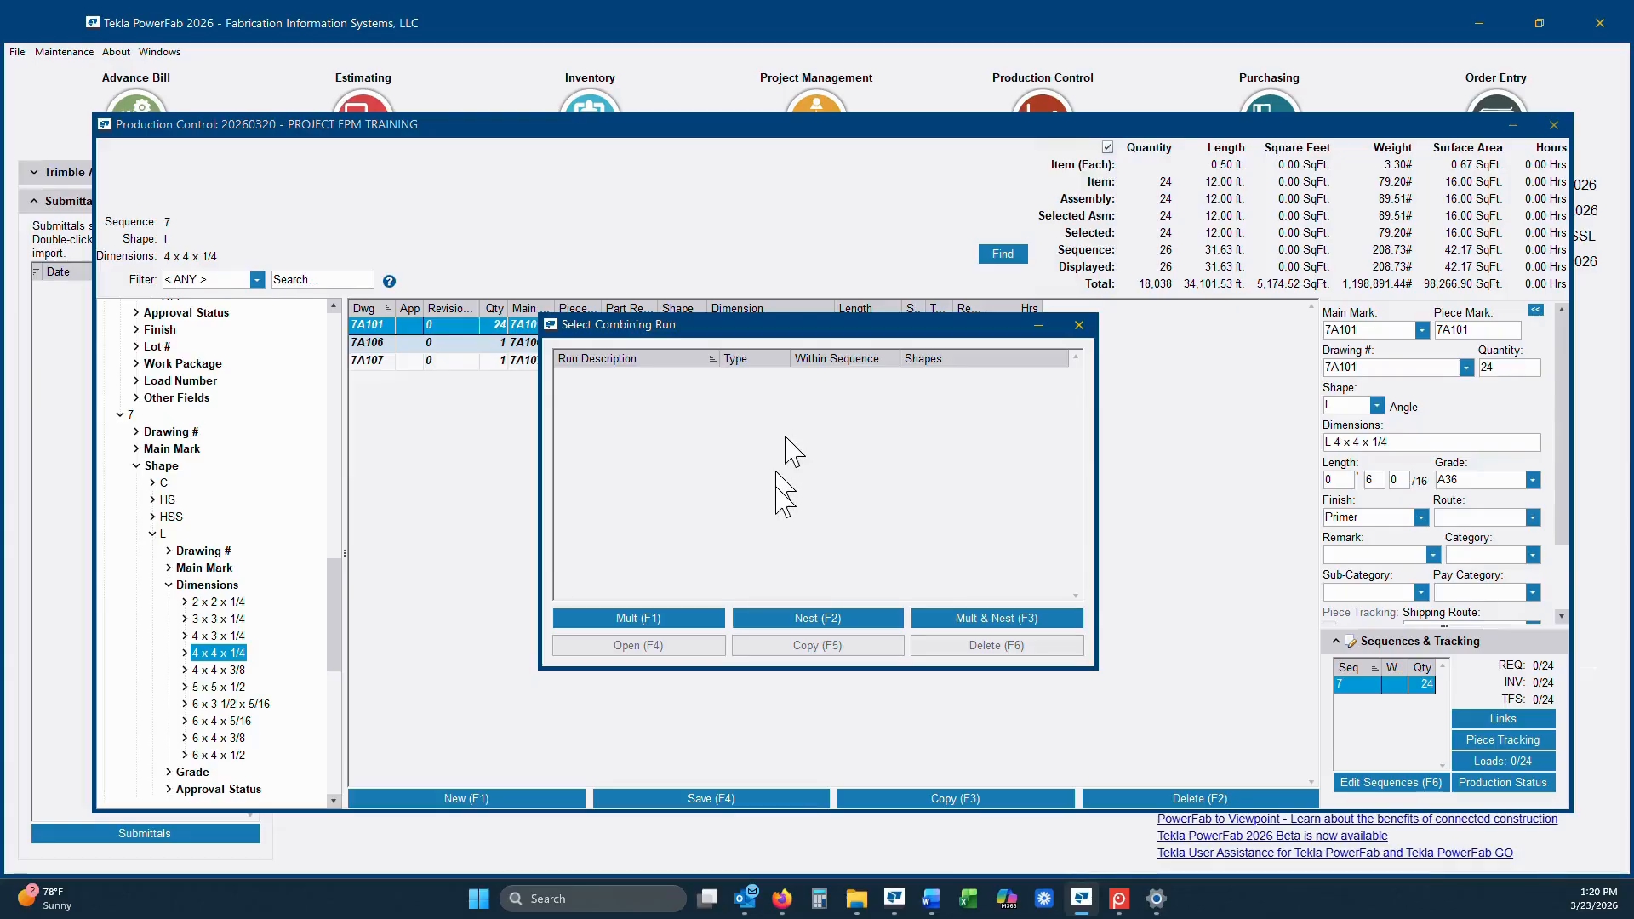
click(937, 618)
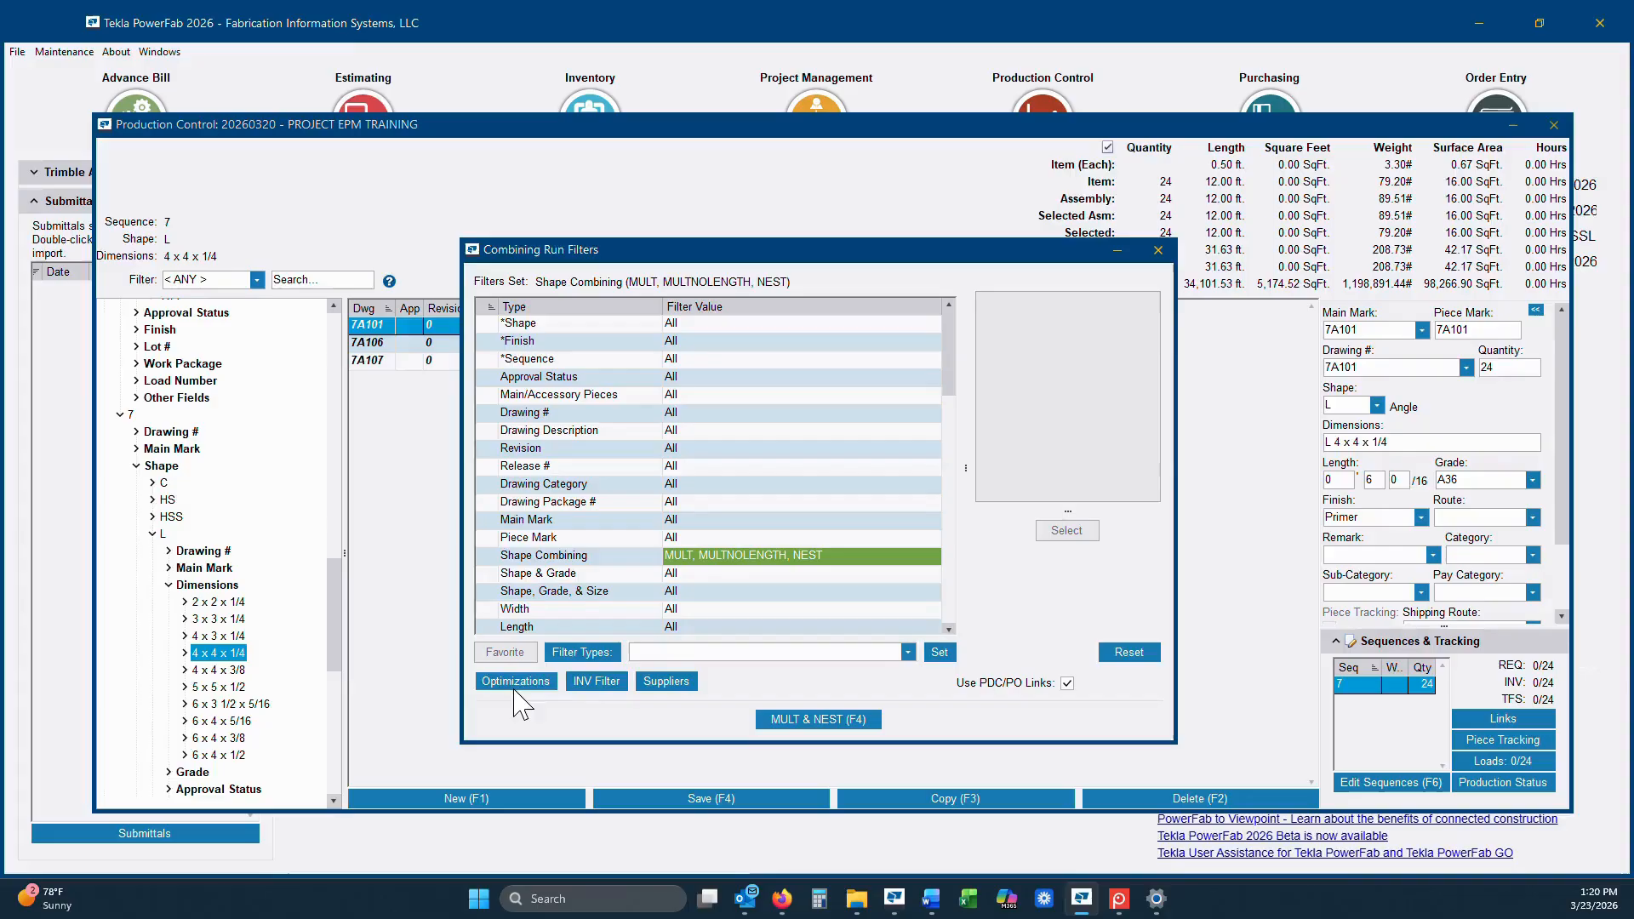
Step: Filter the new combining run to include only sequence 7
double_click(586, 358)
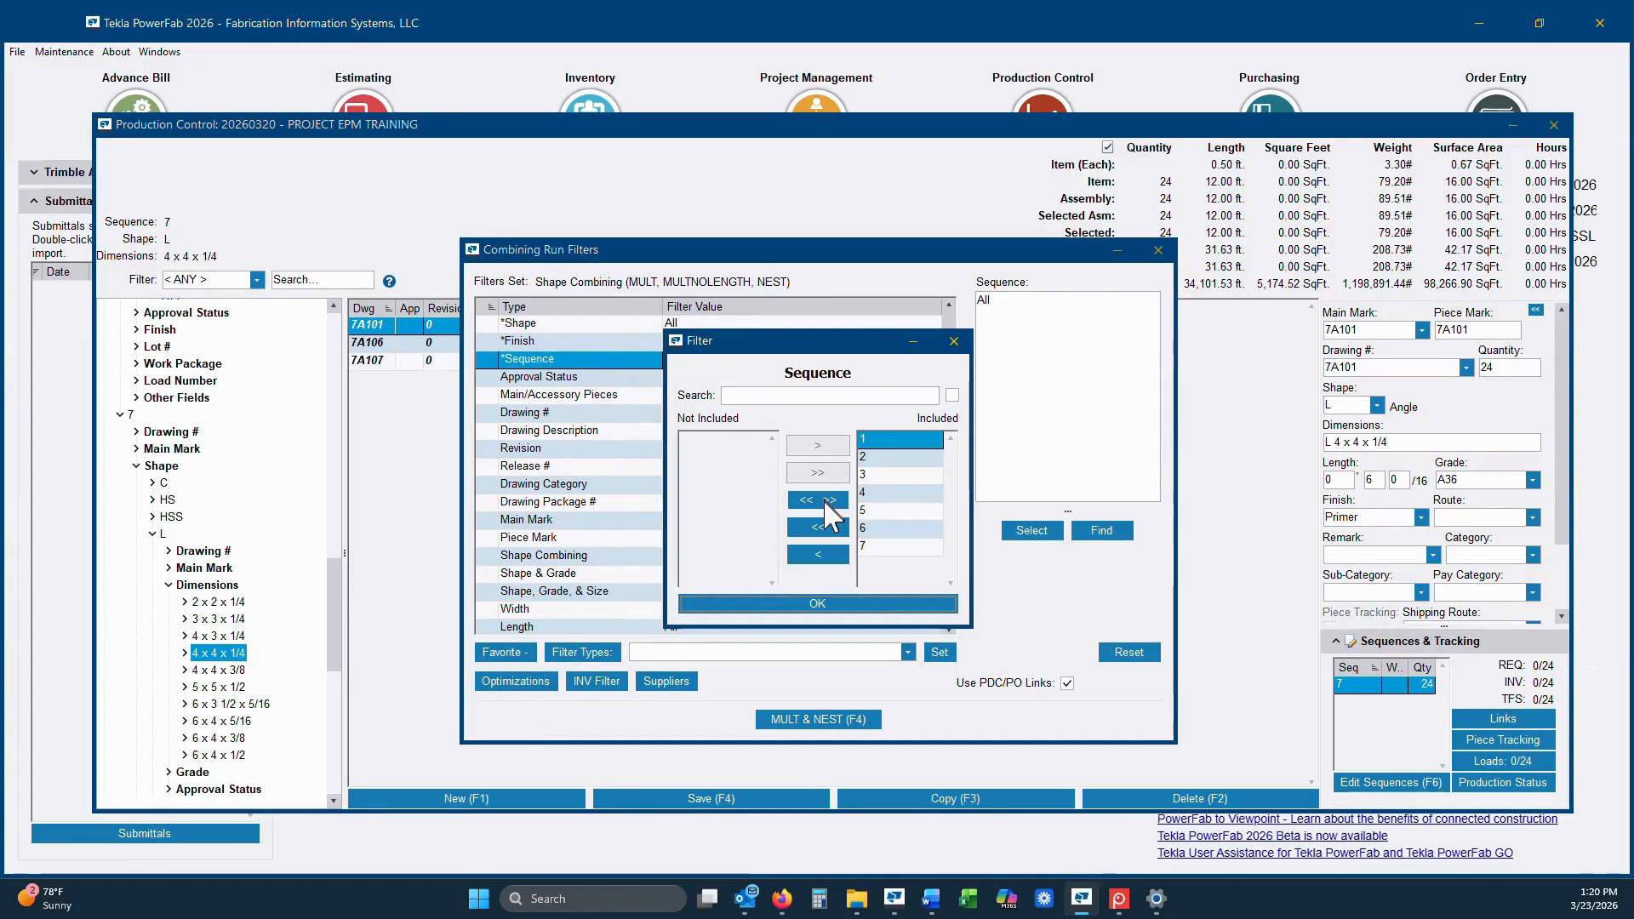
click(827, 510)
double_click(719, 546)
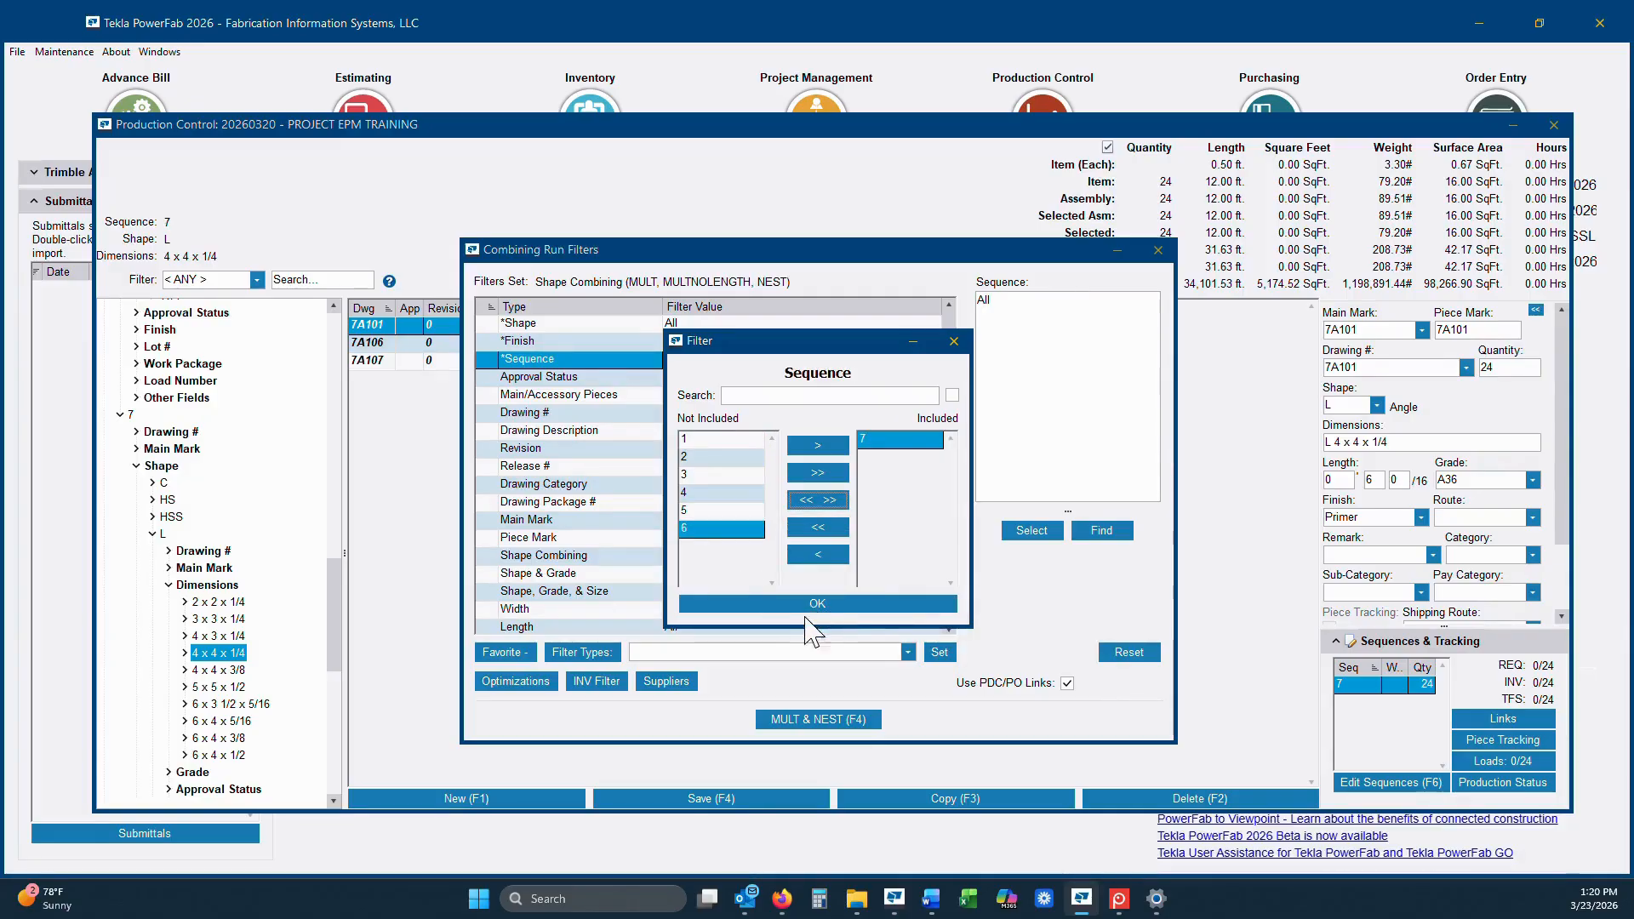
click(815, 604)
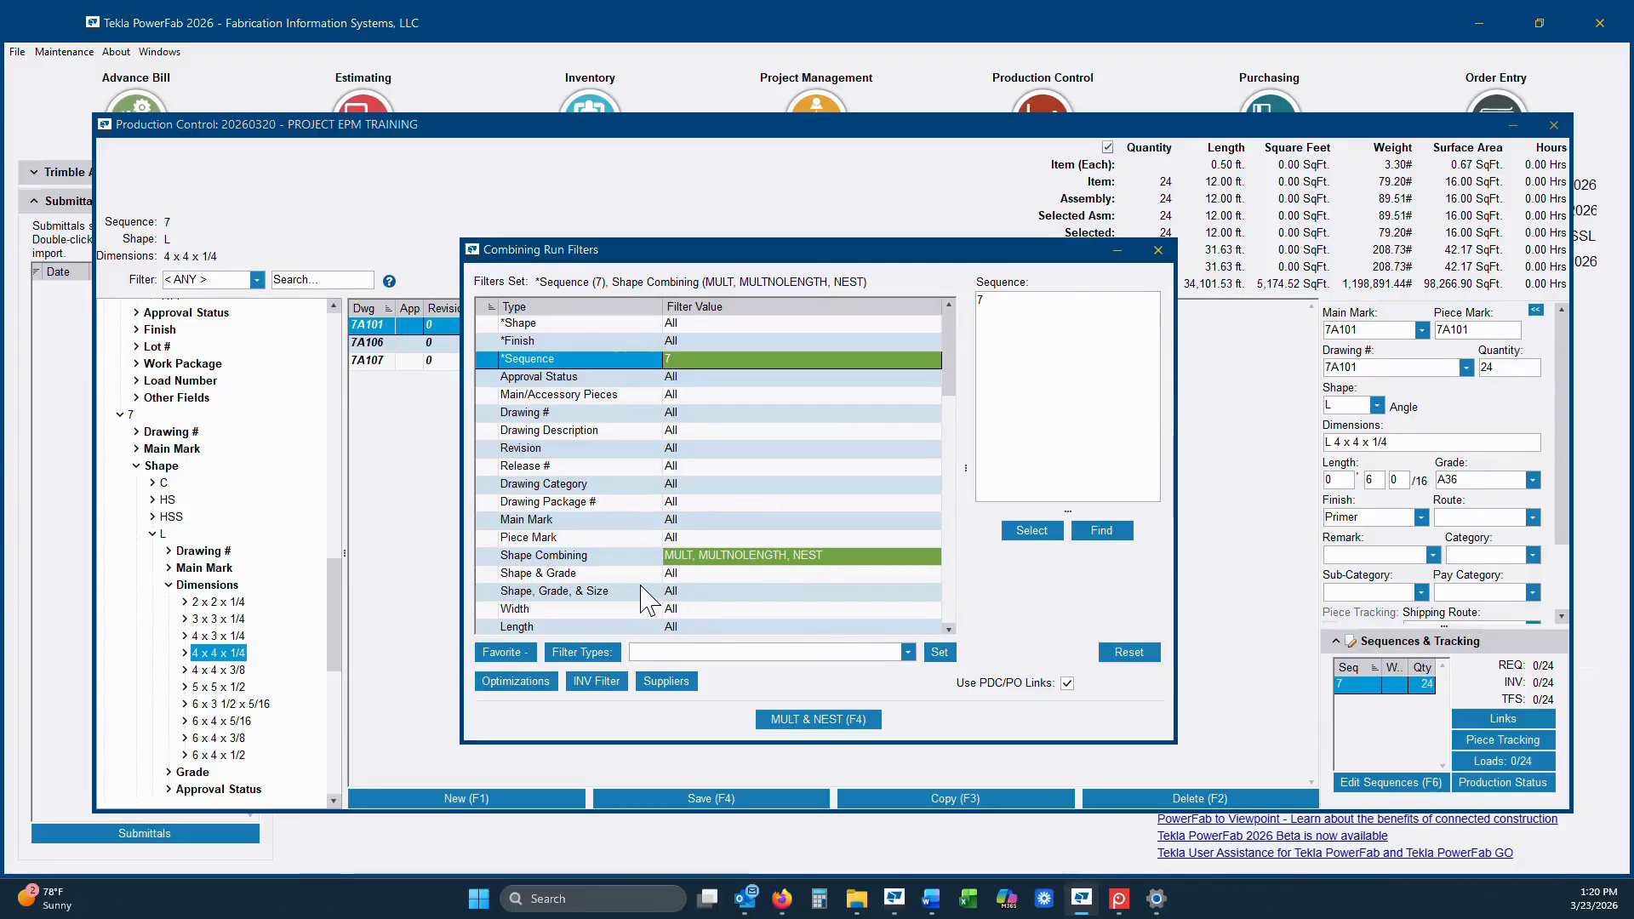
Step: Limit the sequence 7 run's shape, grade and size to L A36 4 x 4 x 1/4 and save the combining optimization setup
double_click(734, 559)
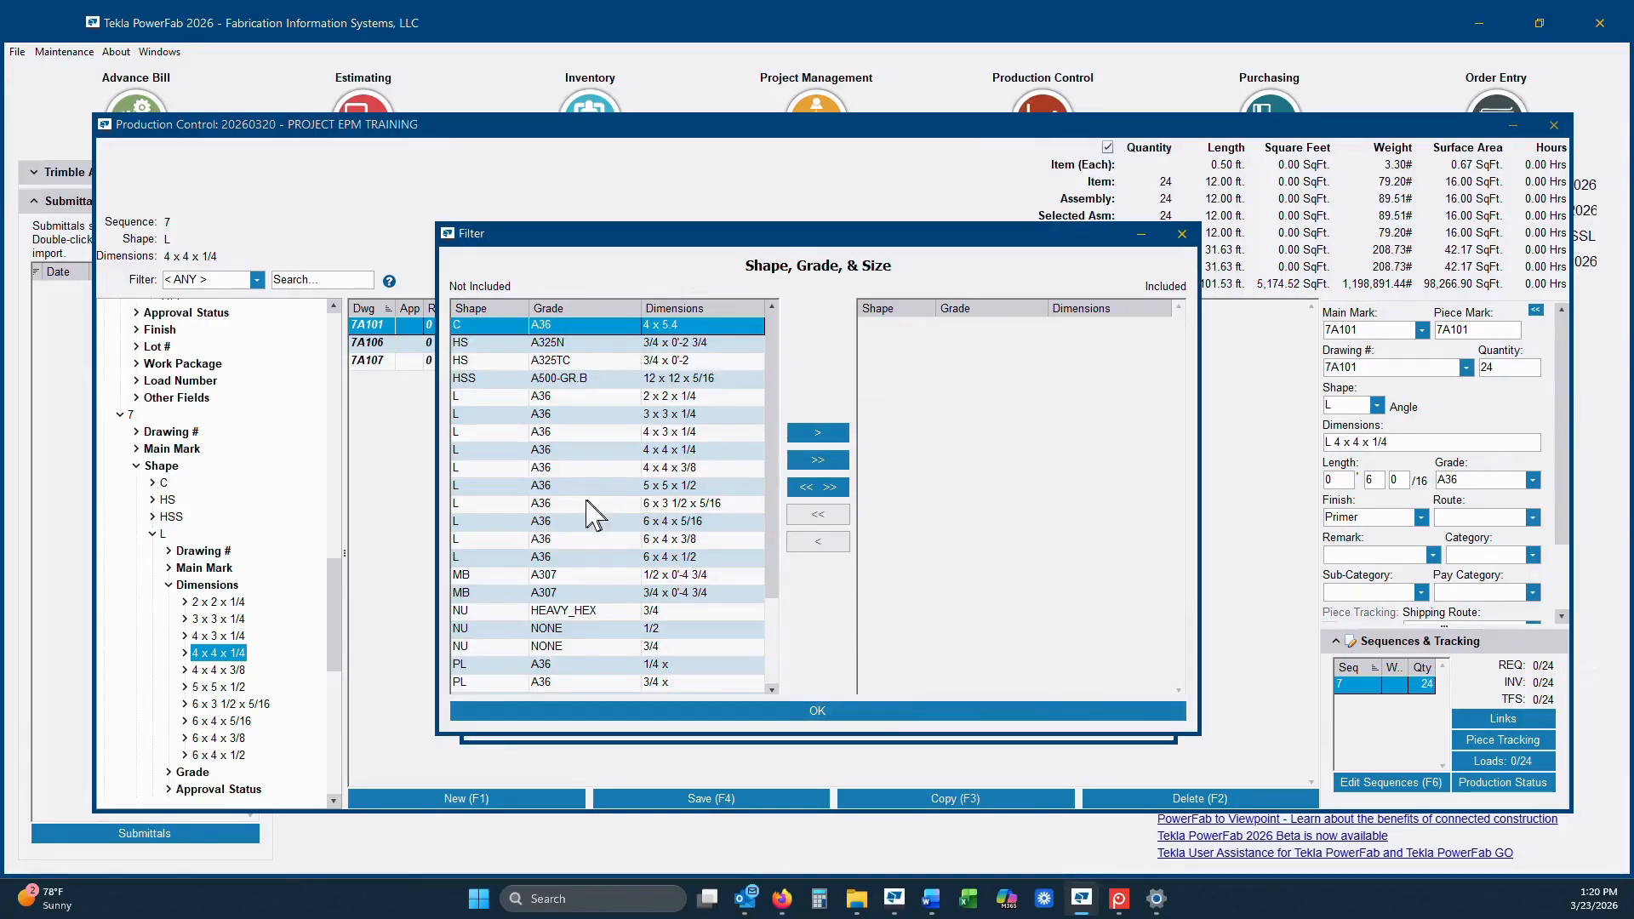
double_click(614, 453)
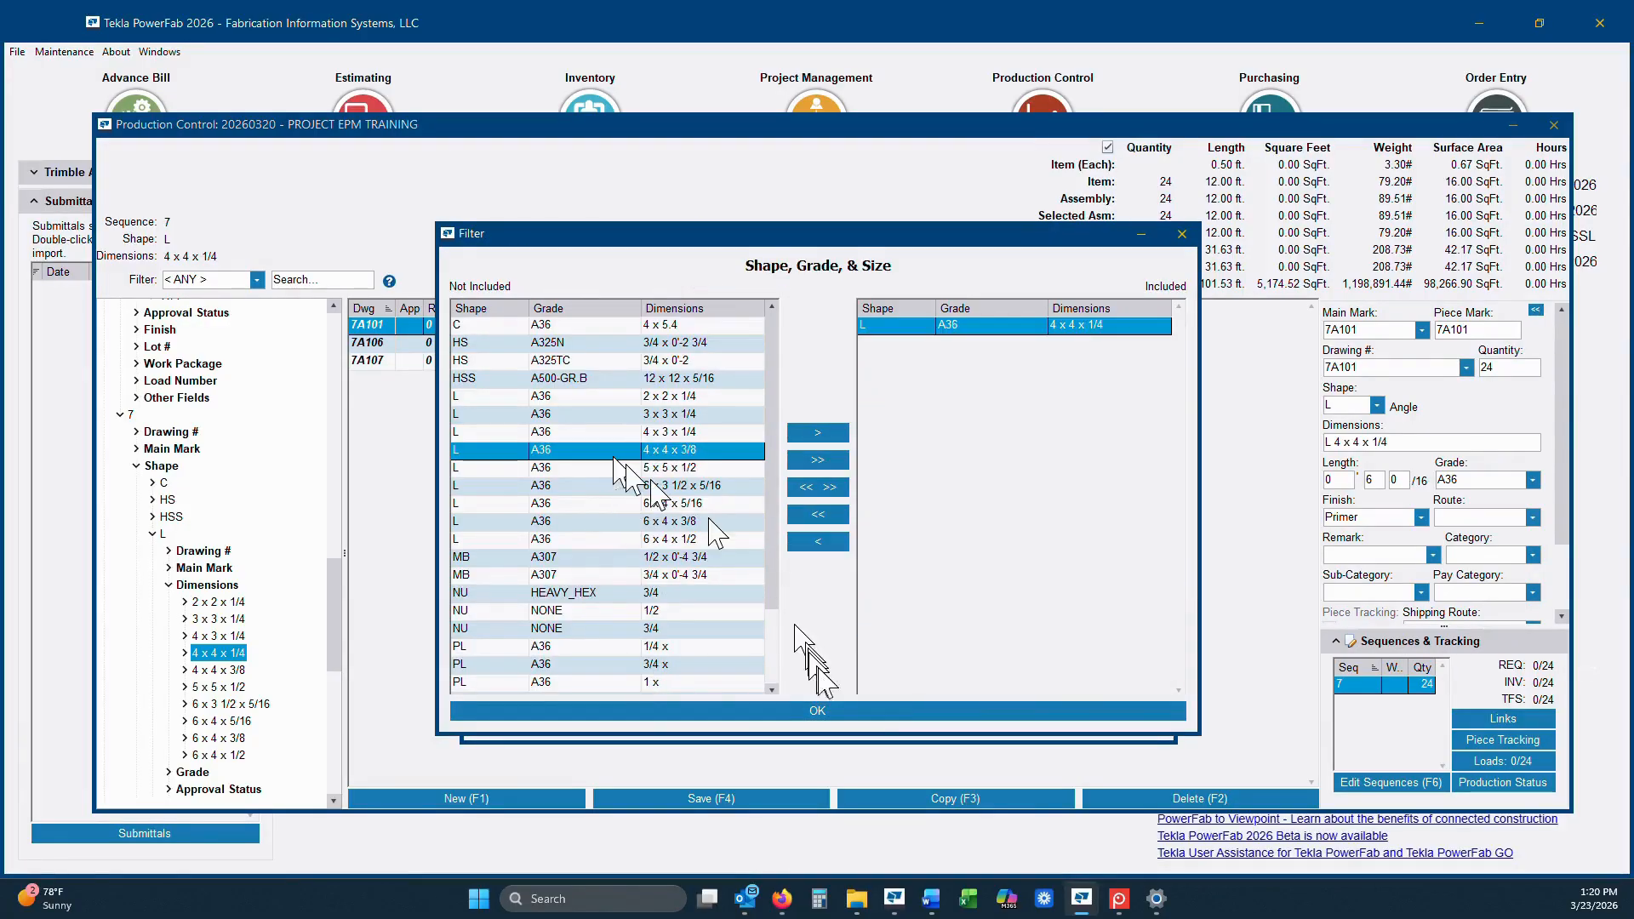
click(830, 712)
click(518, 684)
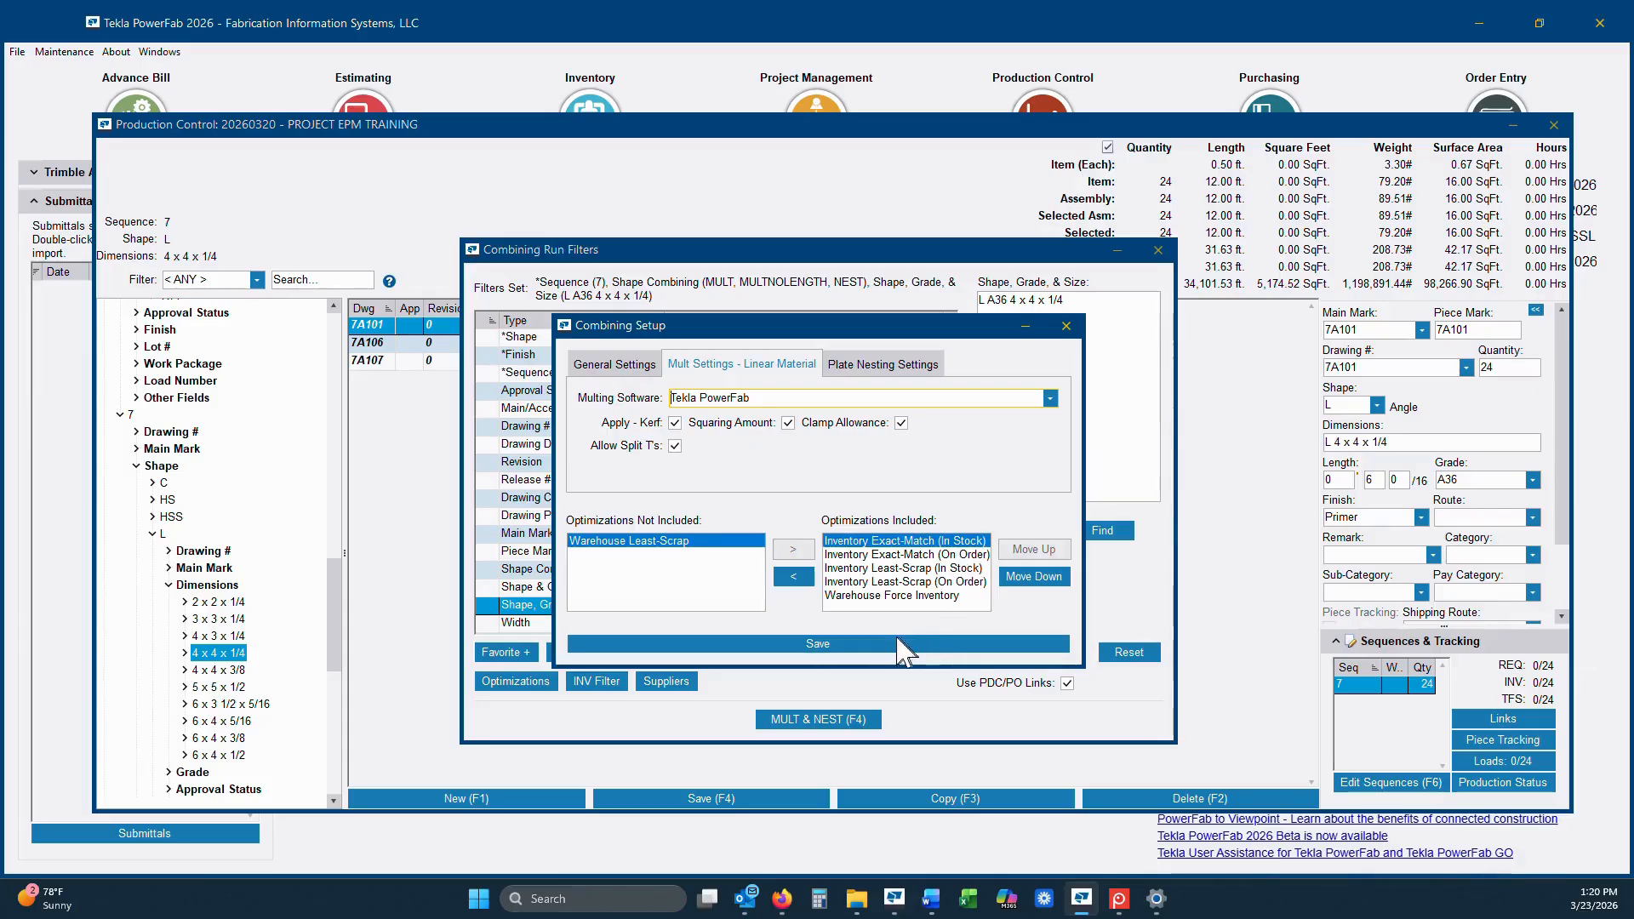
click(820, 645)
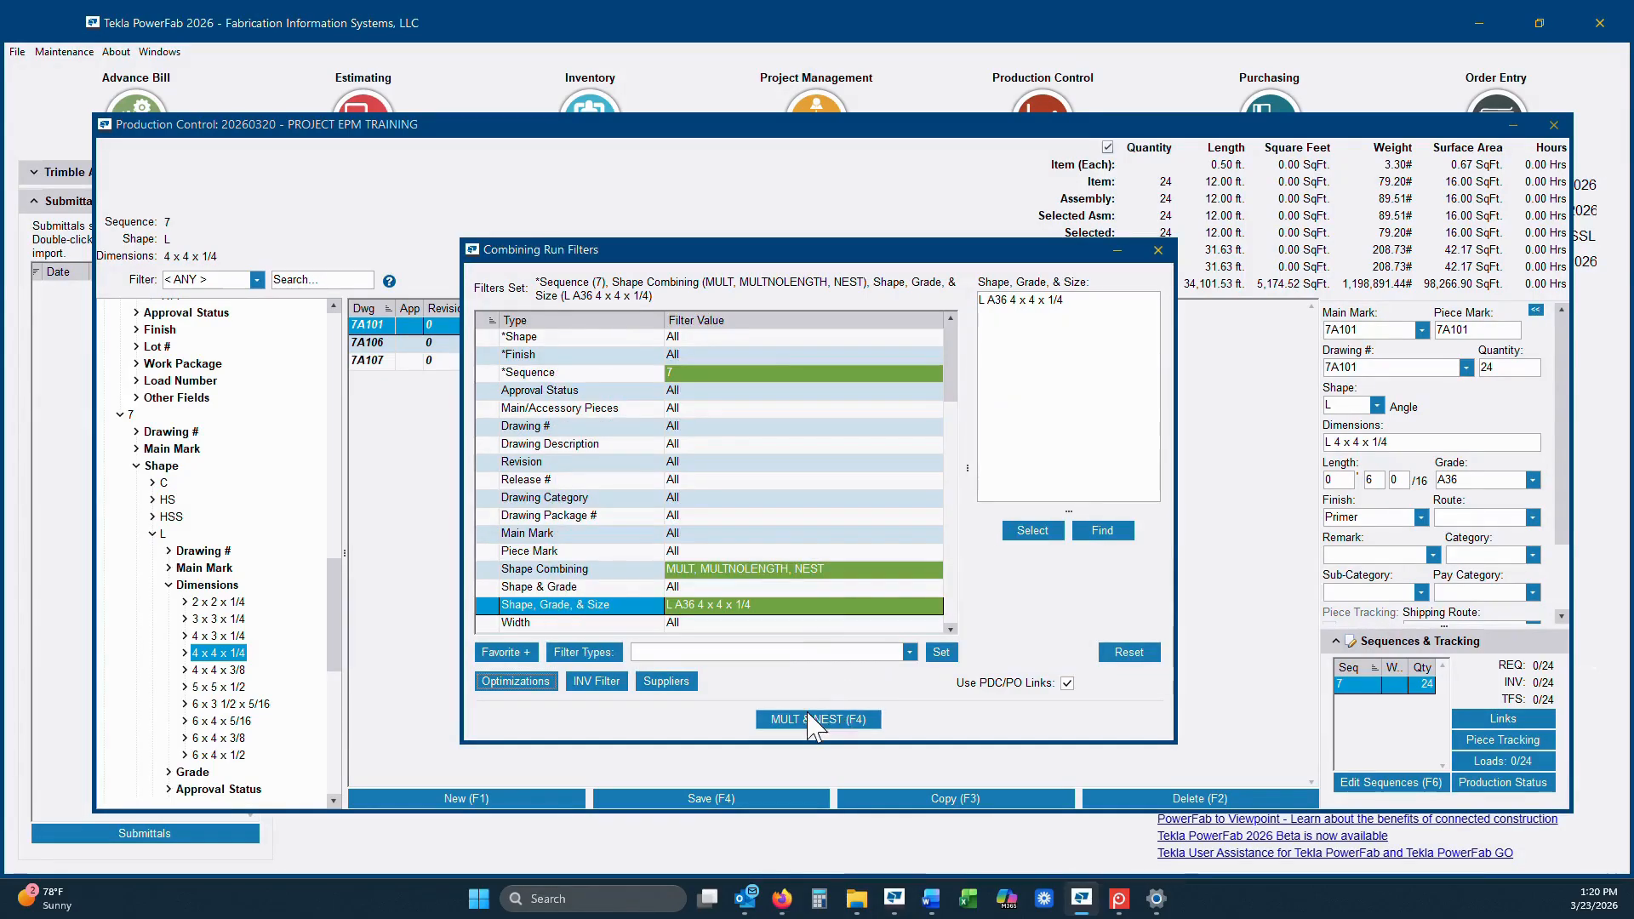
Step: Run Mult & Nest for the sequence 7 angles and close the results without saving the combining run
click(814, 722)
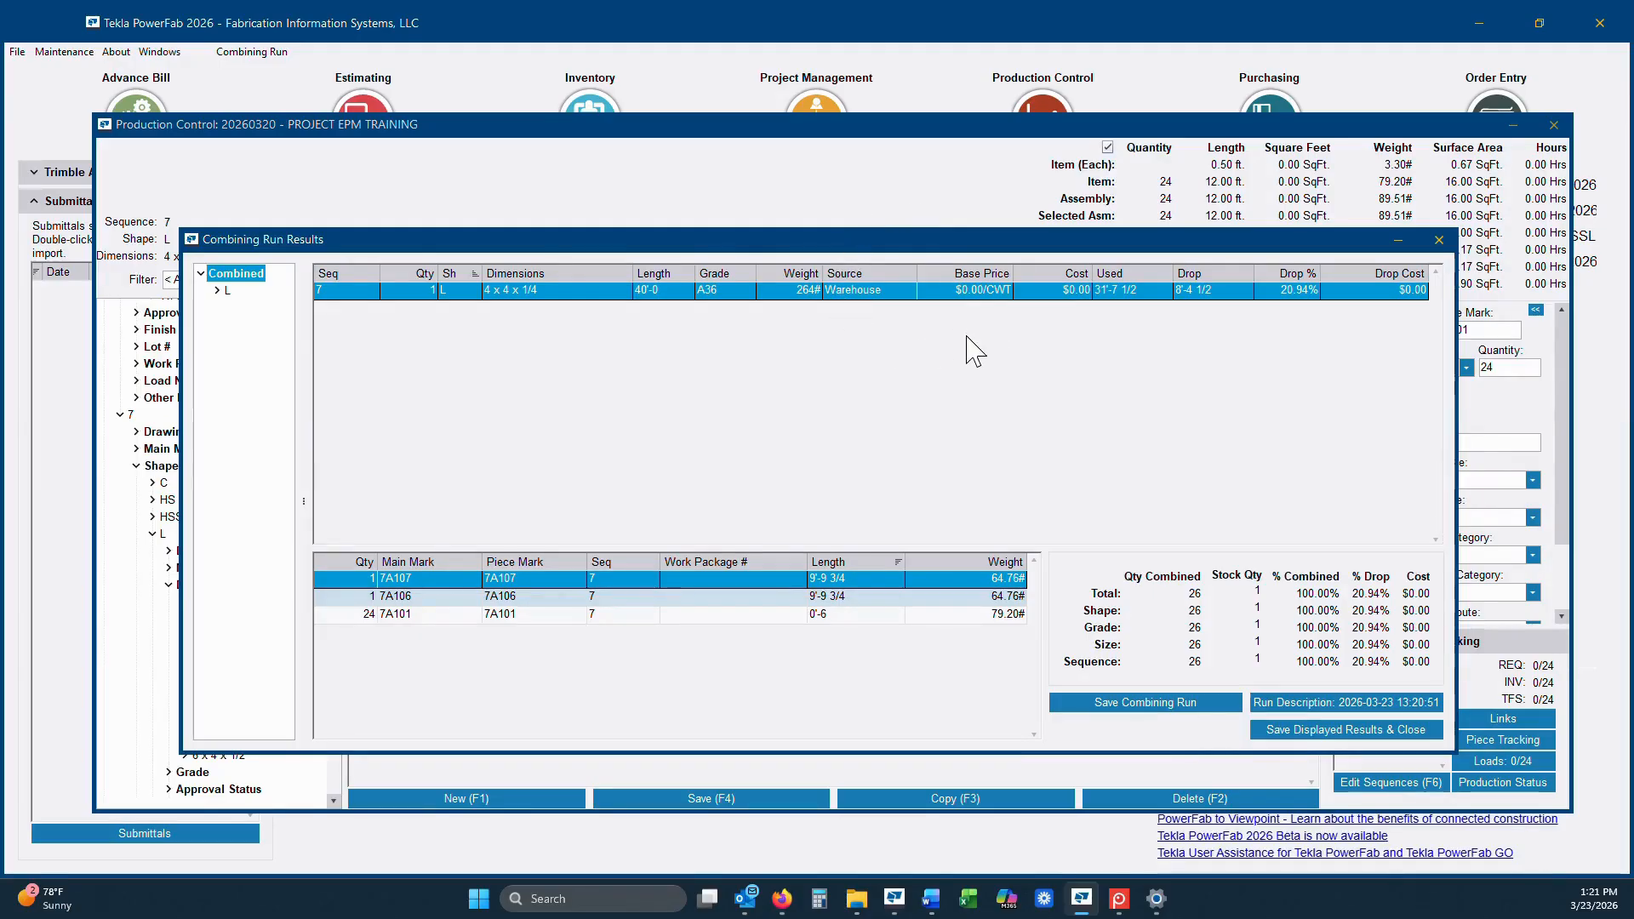
click(1450, 243)
click(861, 518)
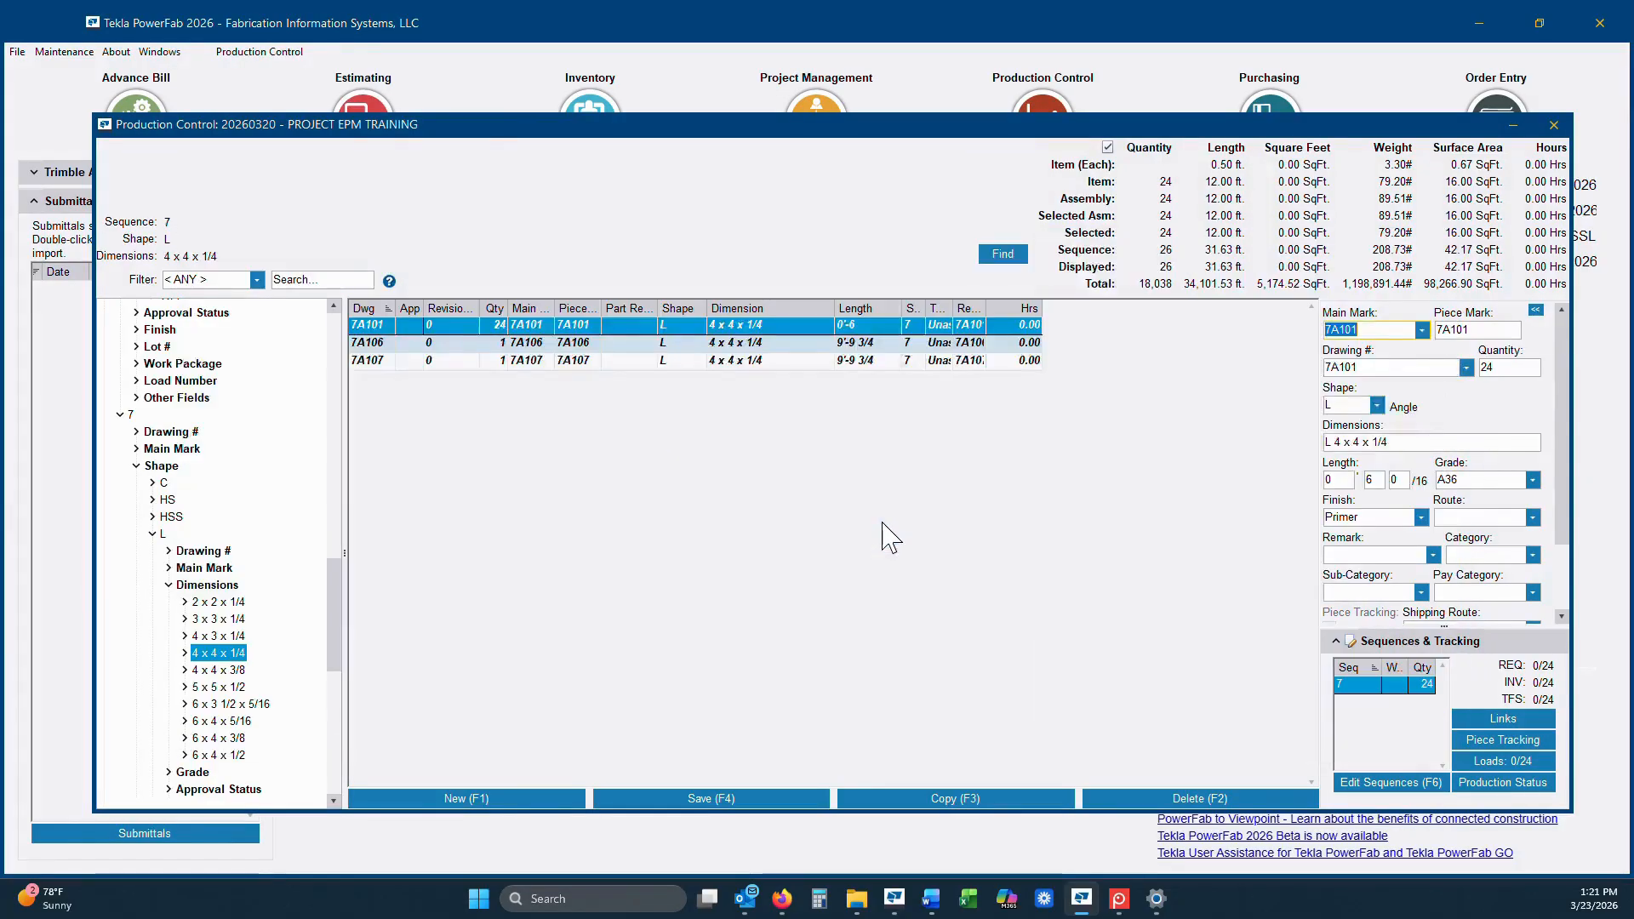
Step: Unlock the "Seq 6 Angle" cut list in its properties and close the cut lists
click(259, 51)
mouse_move(381, 254)
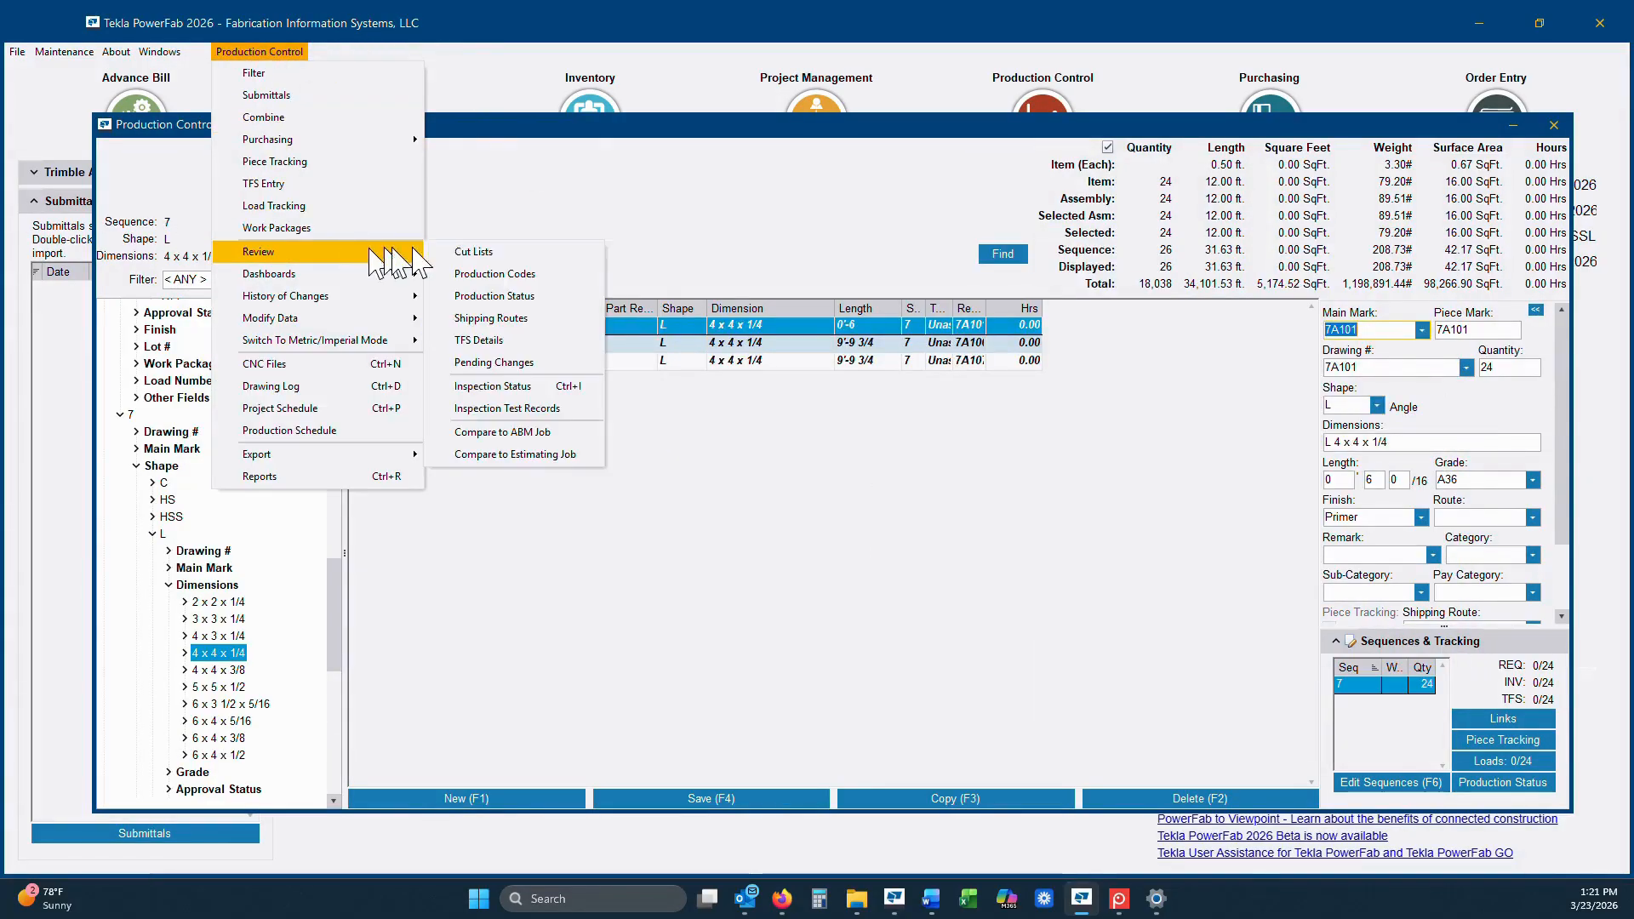
click(473, 252)
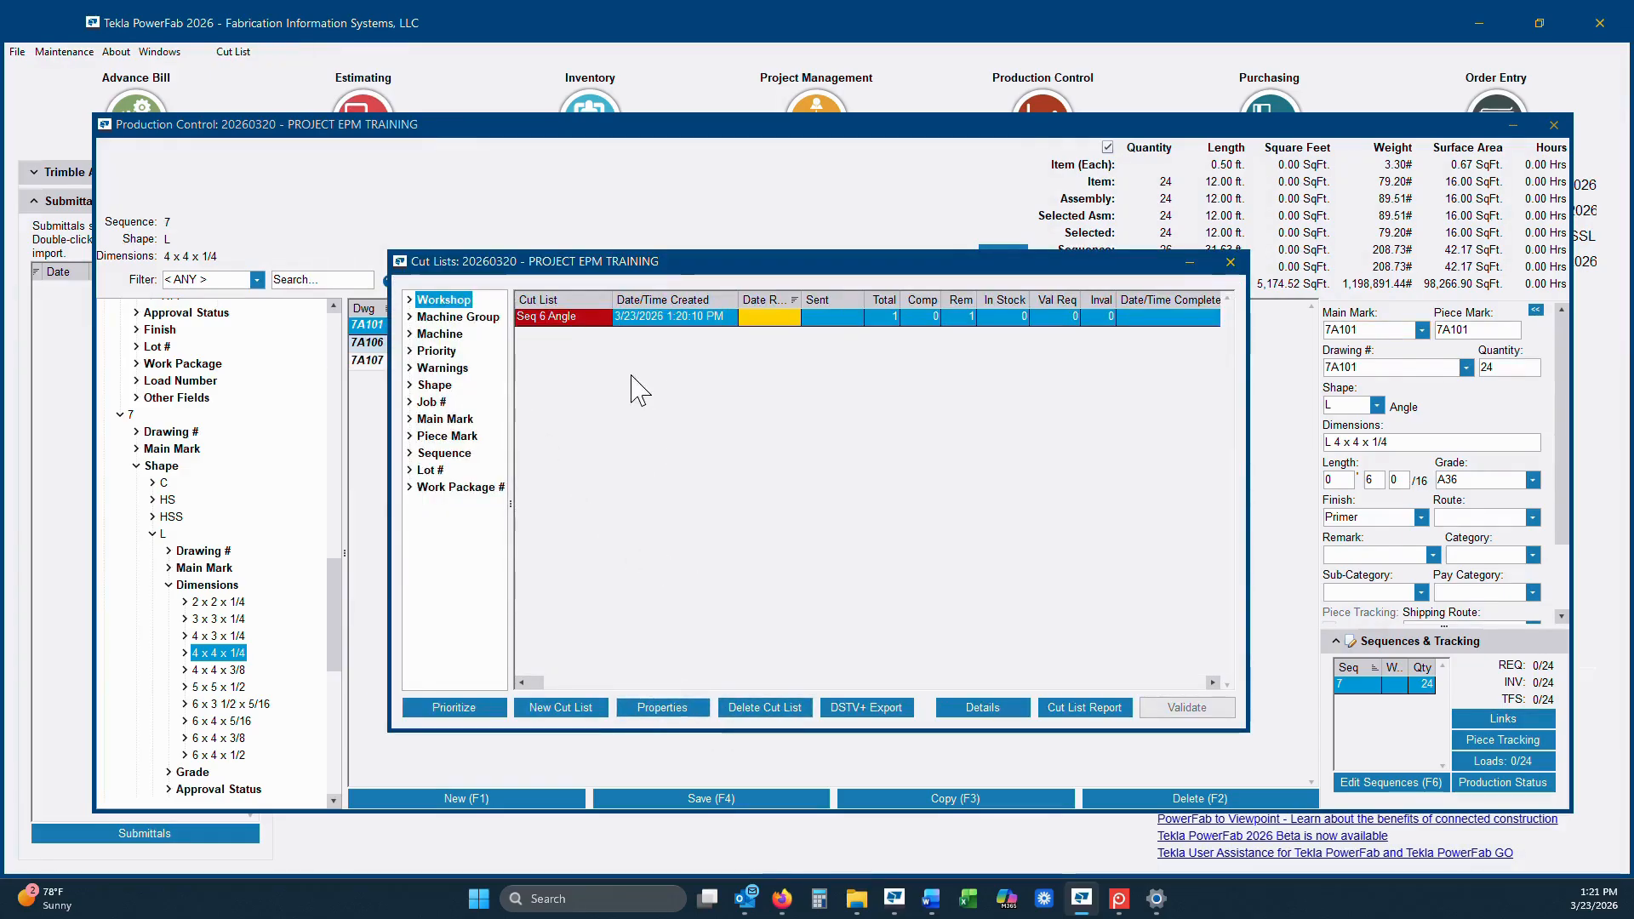
click(664, 706)
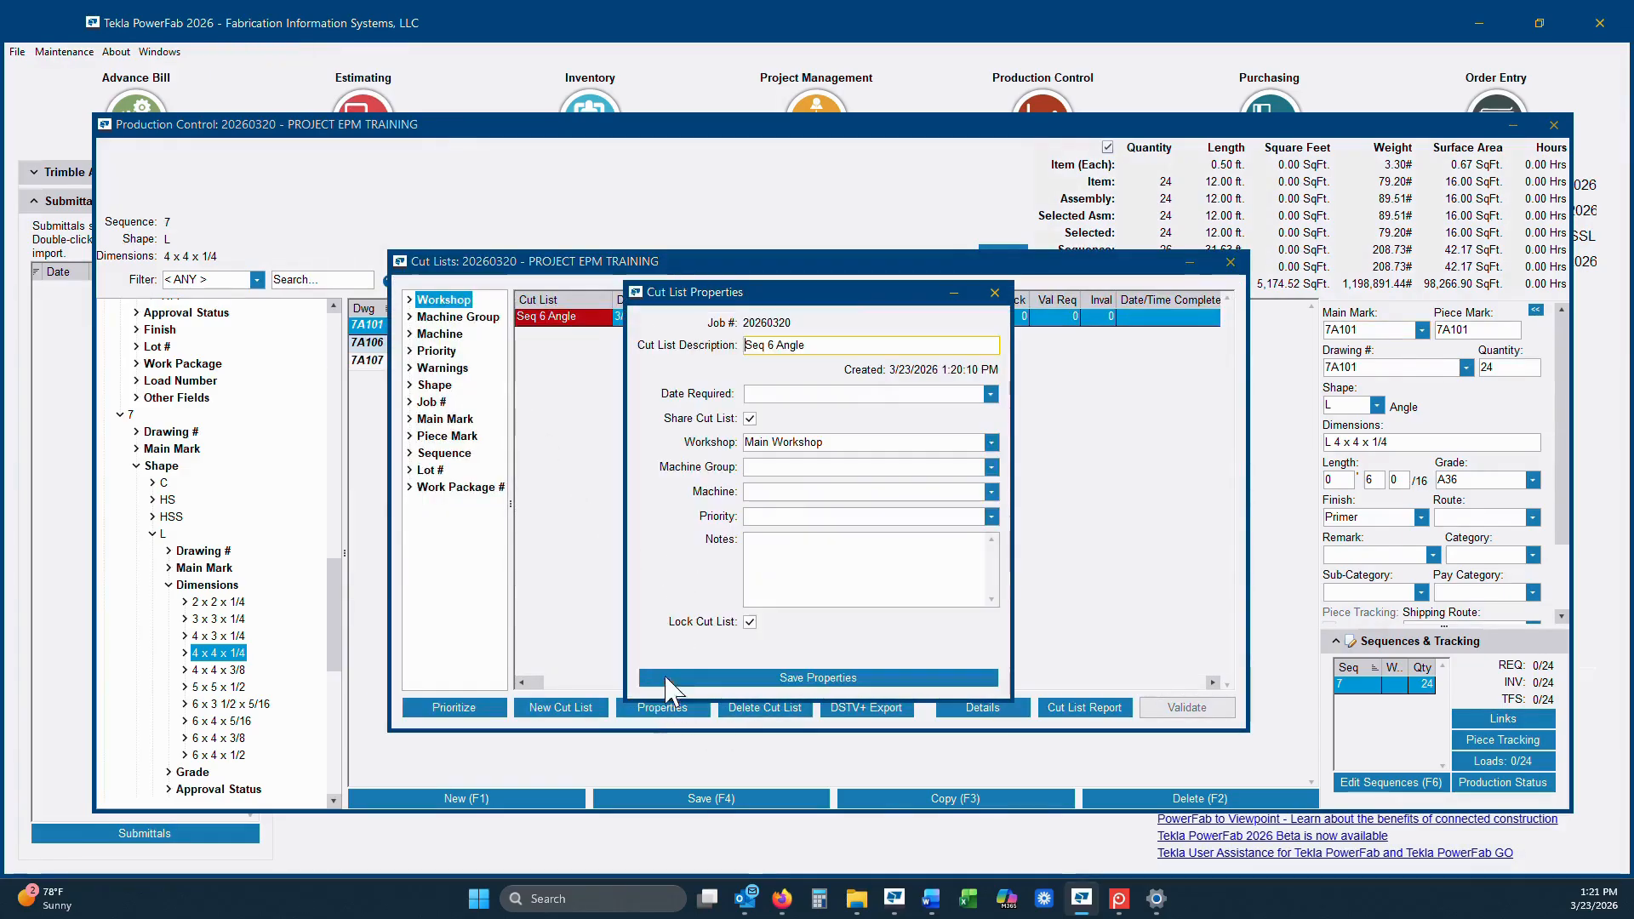
click(815, 681)
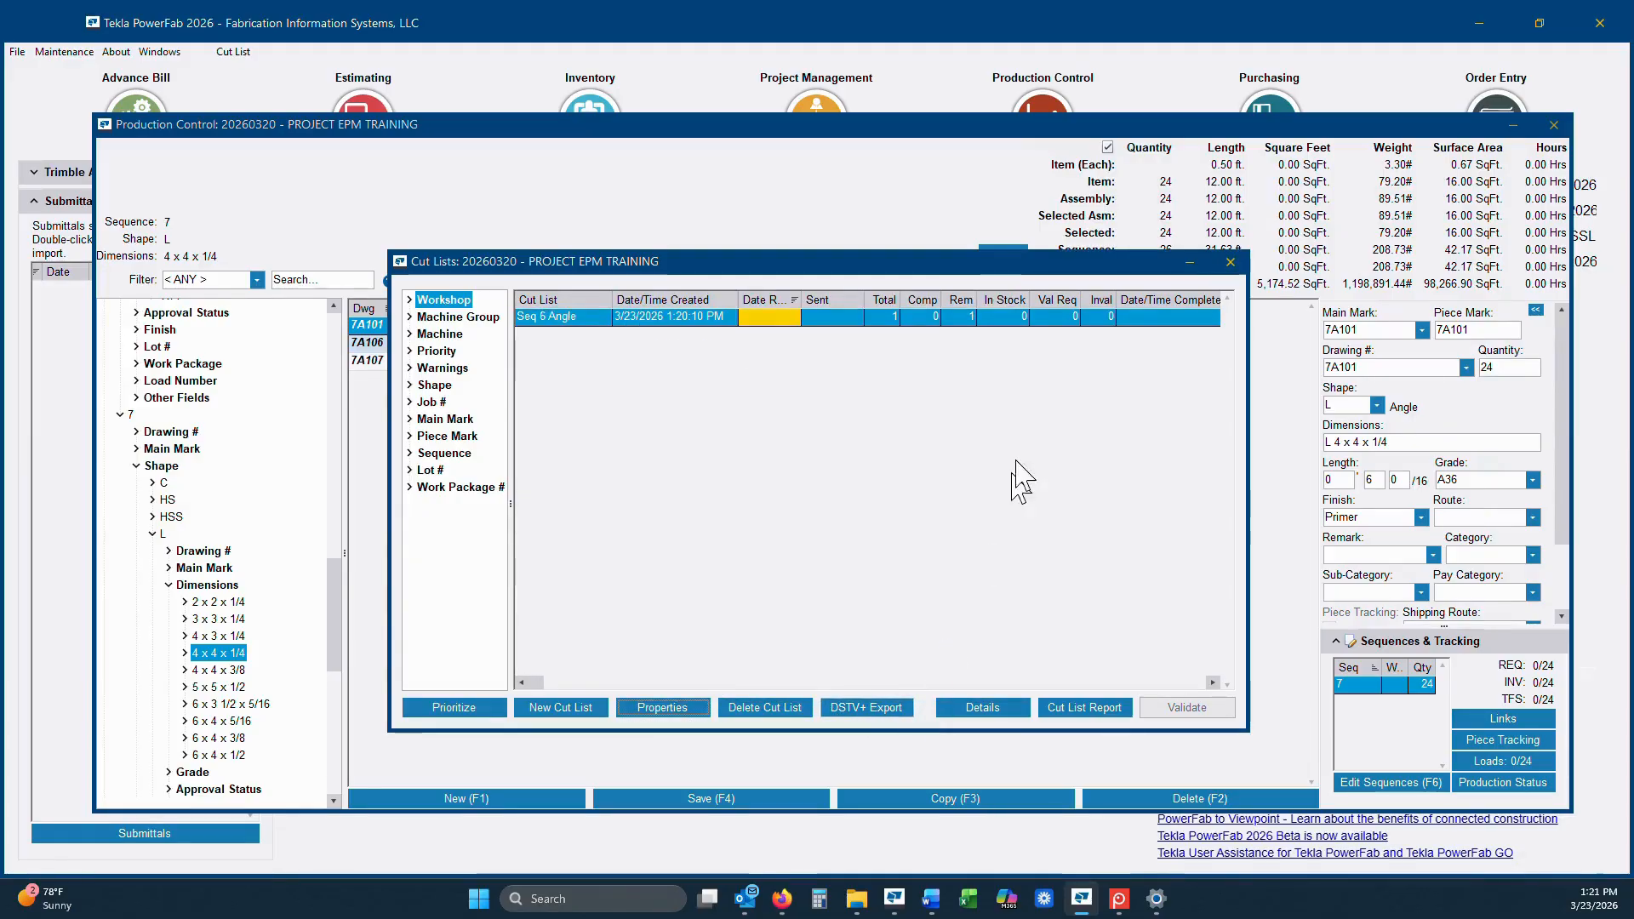
click(1230, 262)
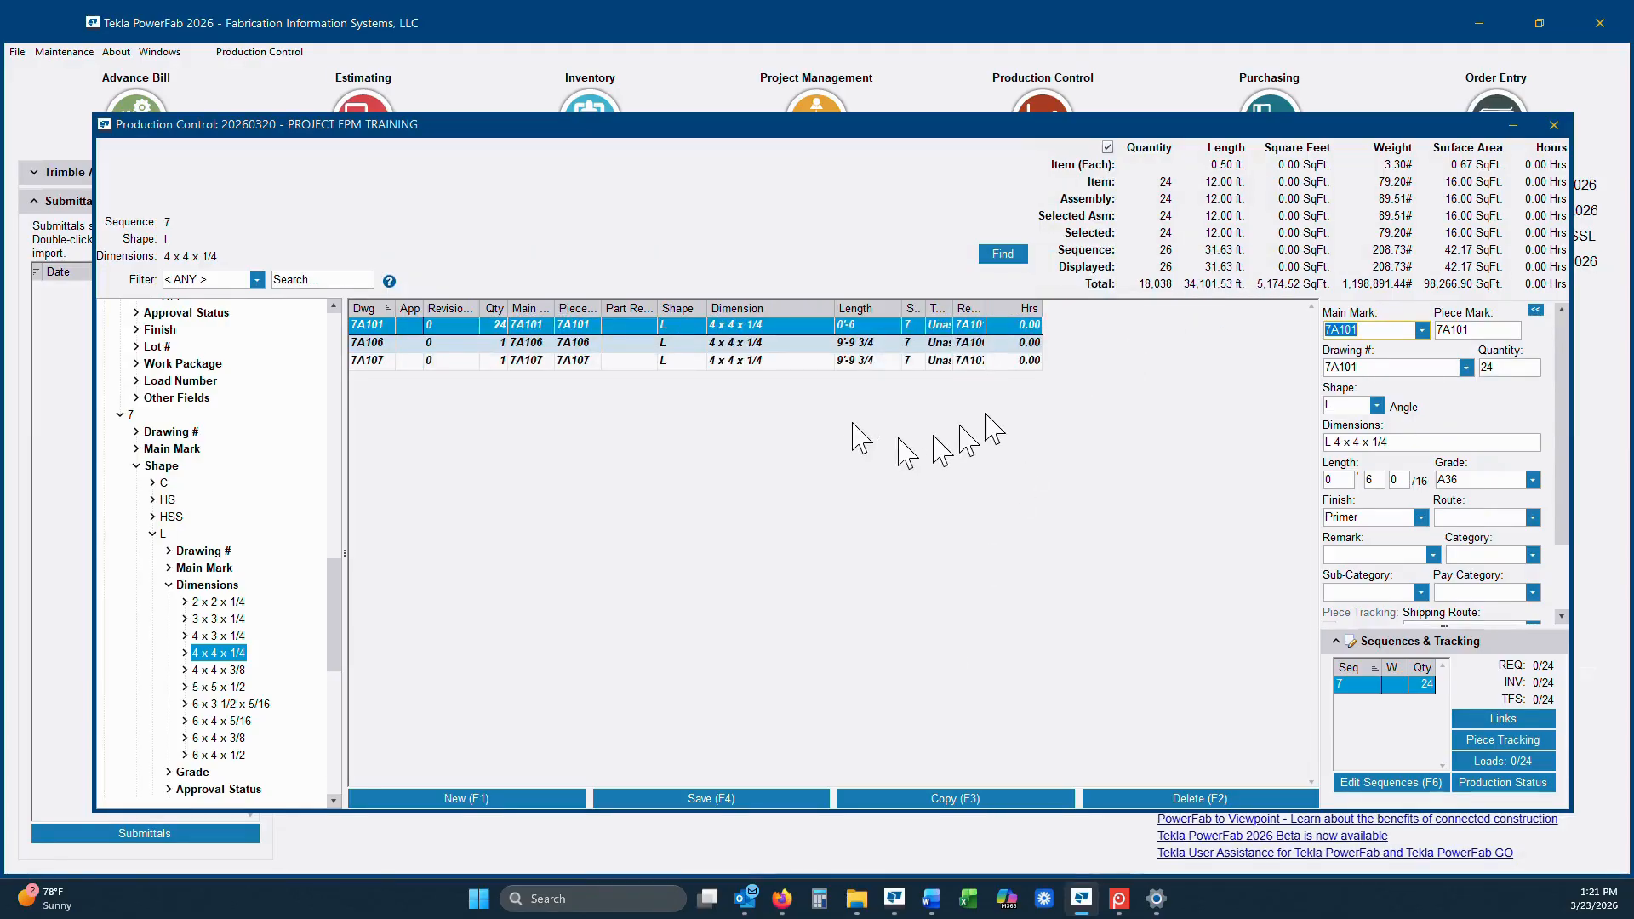
Step: Start a new Mult & Nest combining run and limit its shape, grade and size to L A36 4 x 4 x 1/4
click(270, 53)
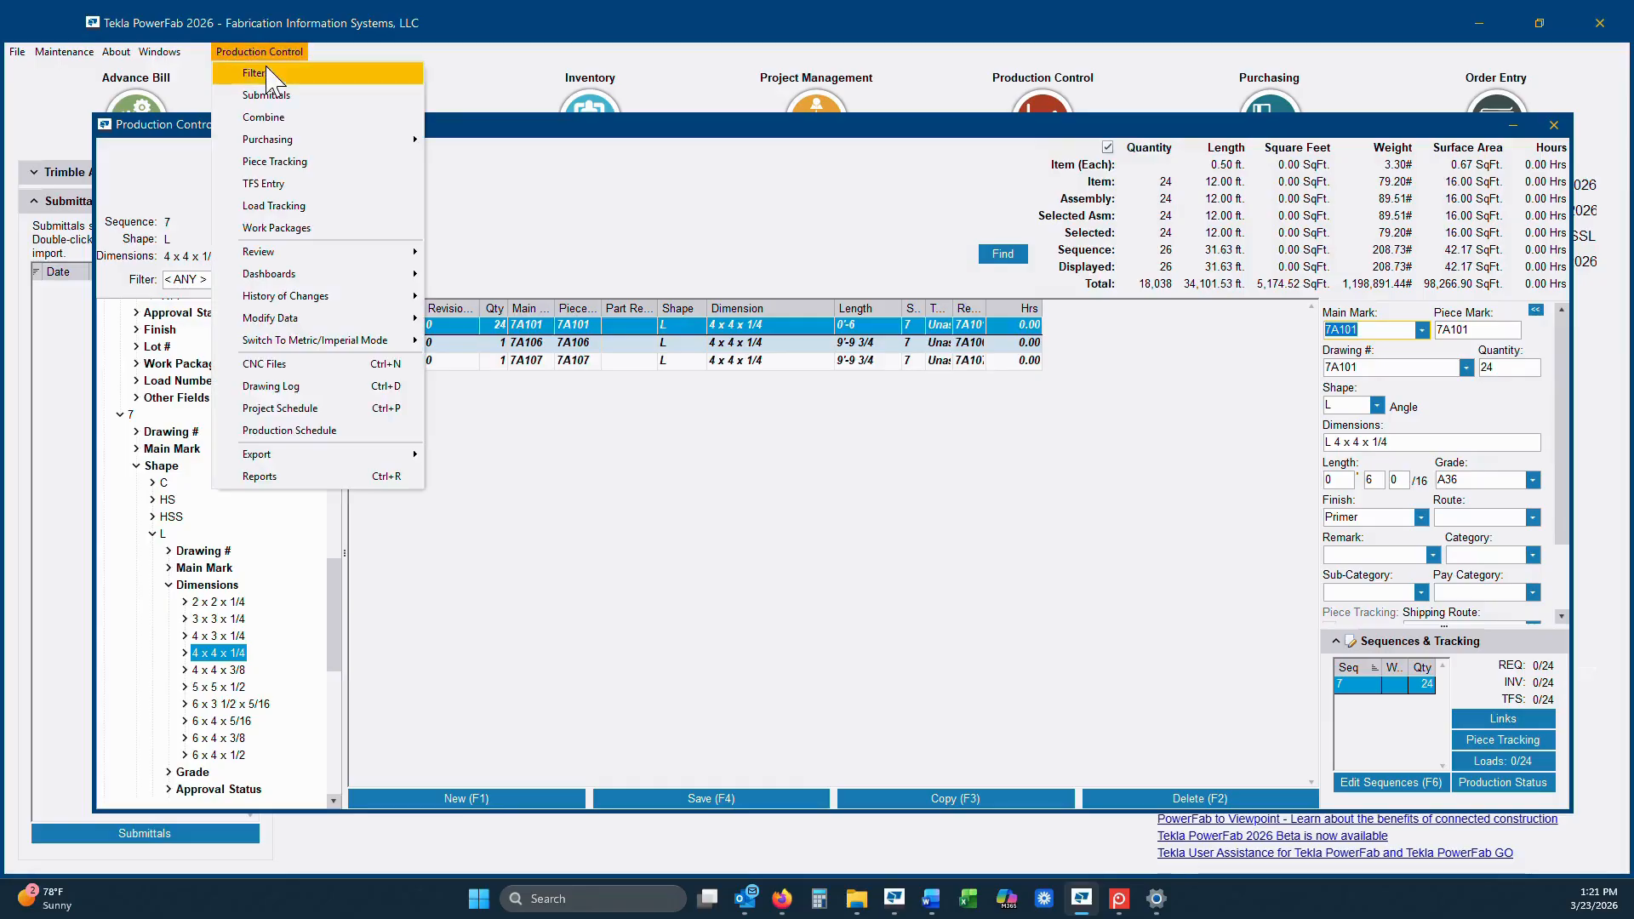
click(272, 113)
click(949, 619)
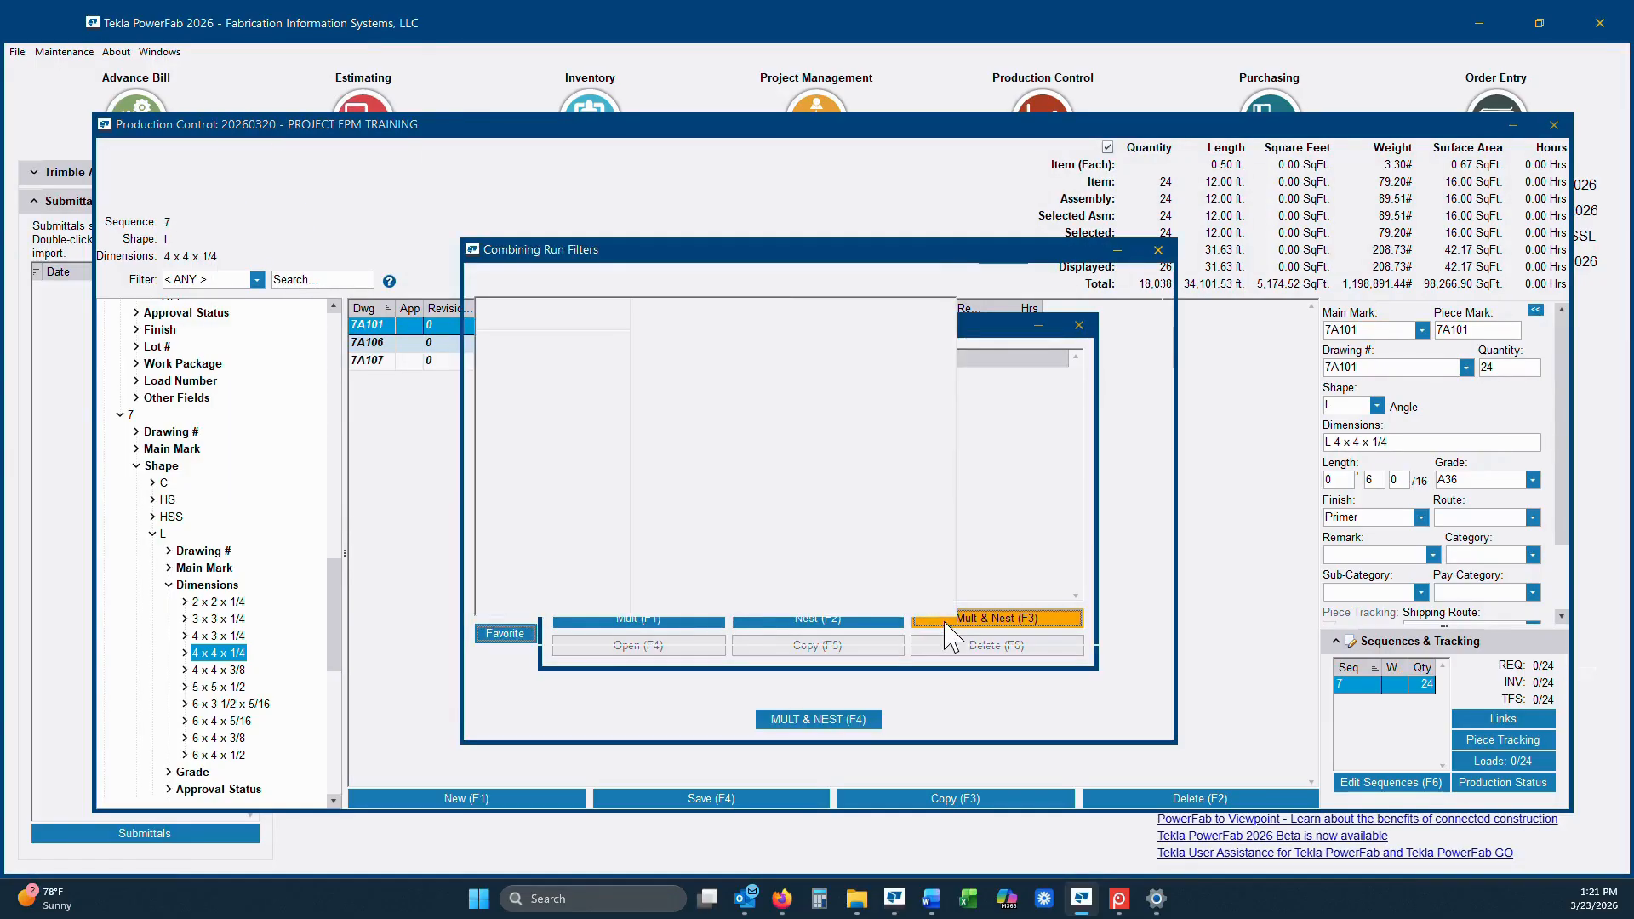
double_click(571, 591)
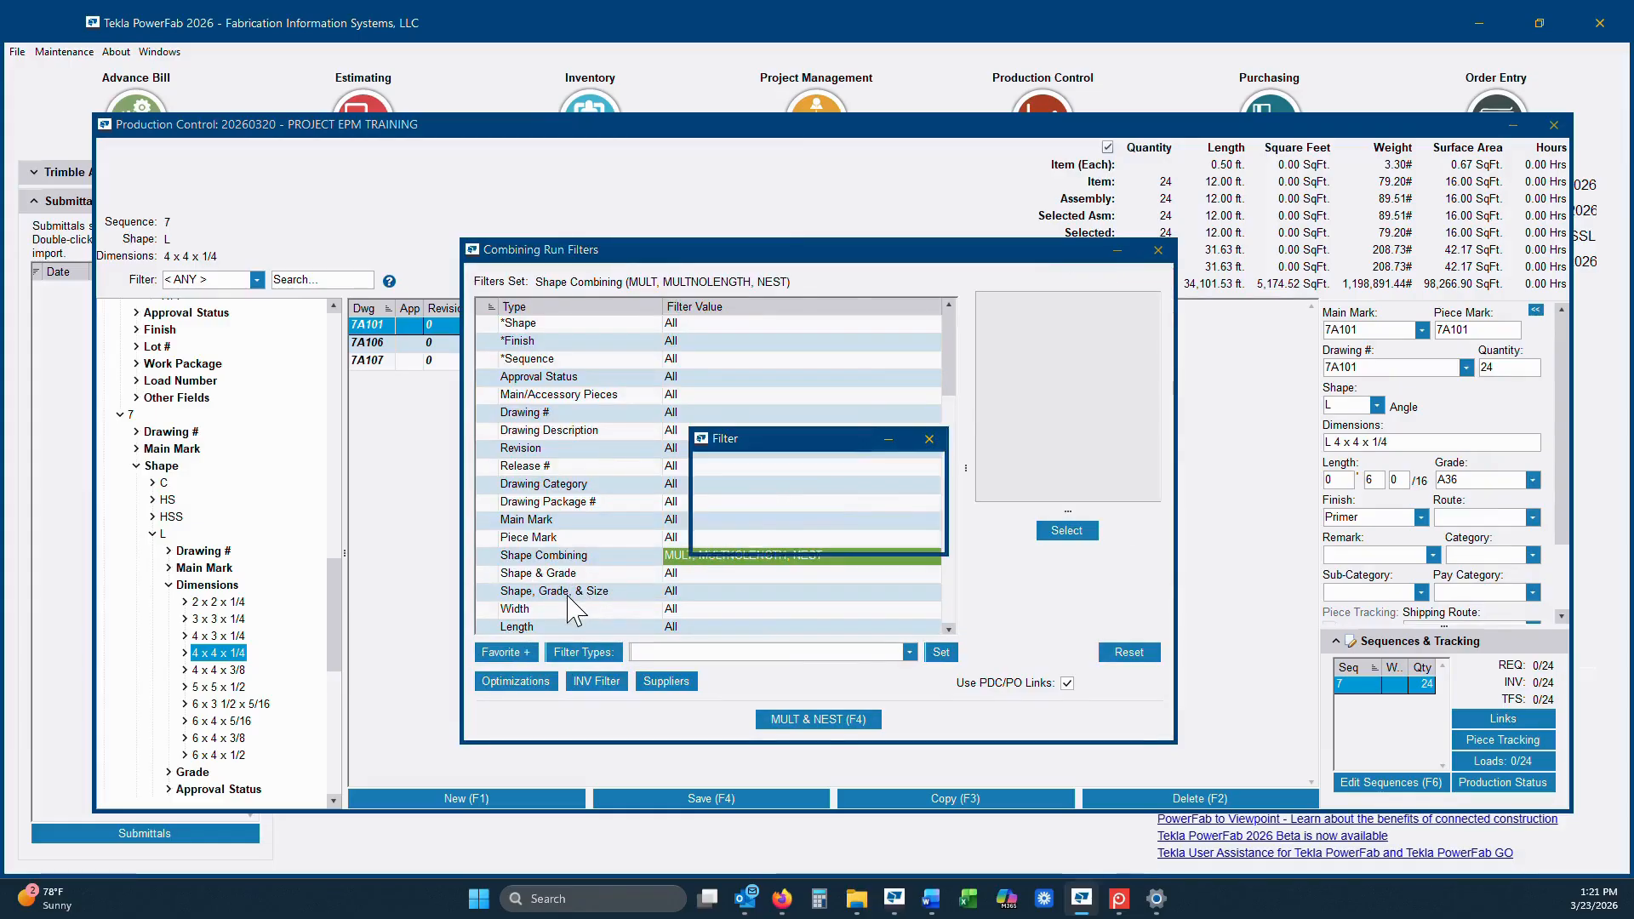
click(817, 490)
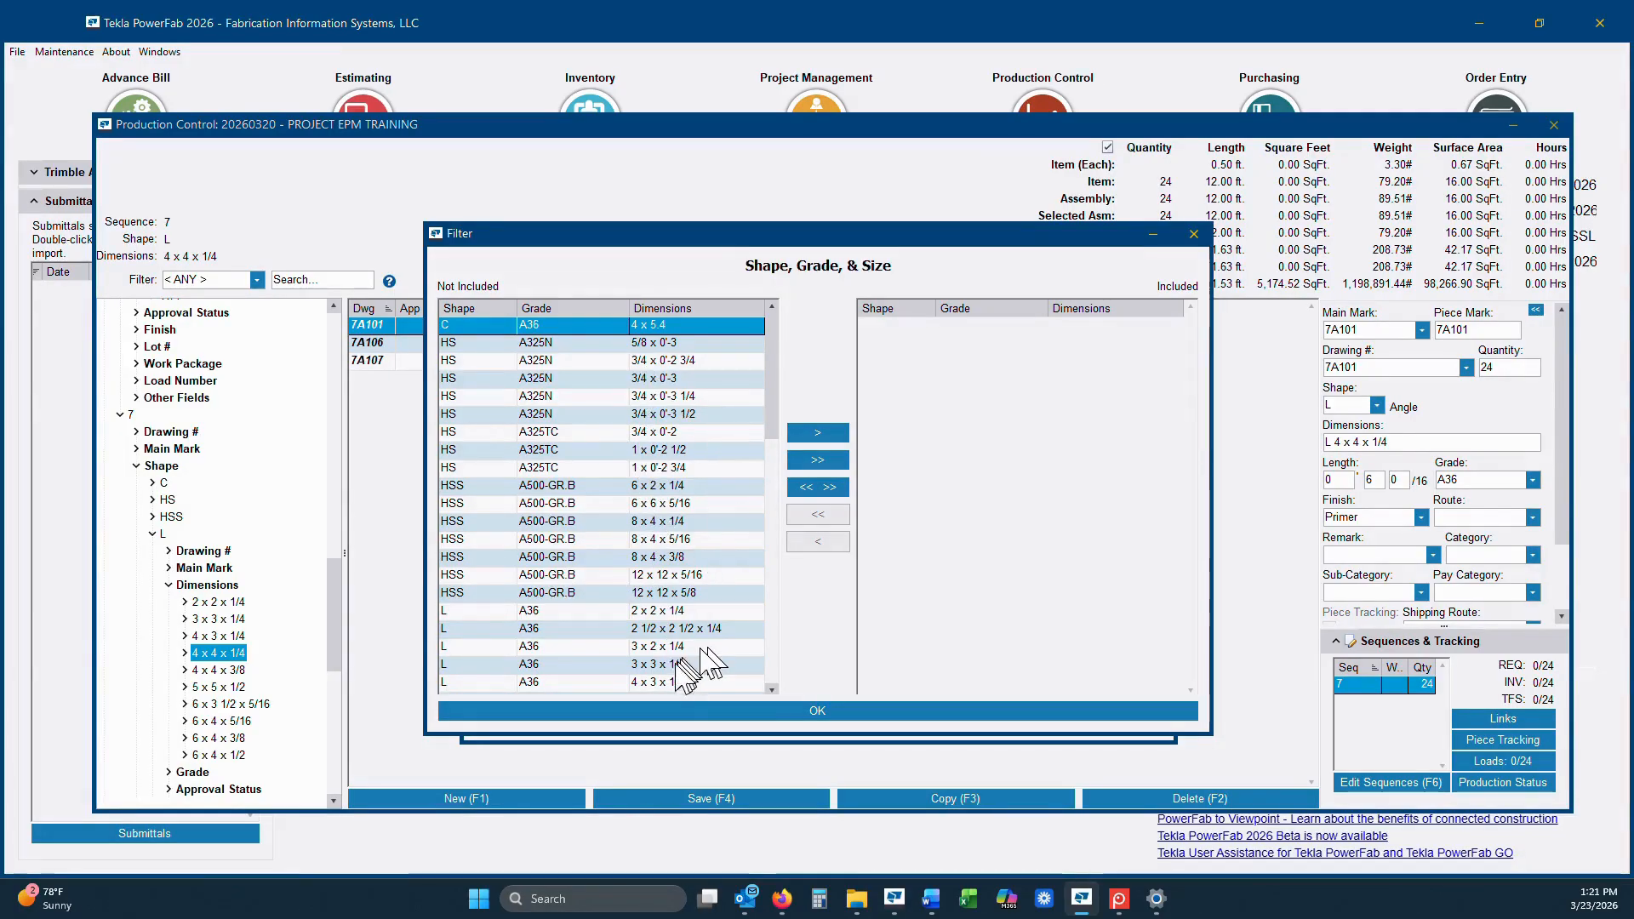
click(772, 677)
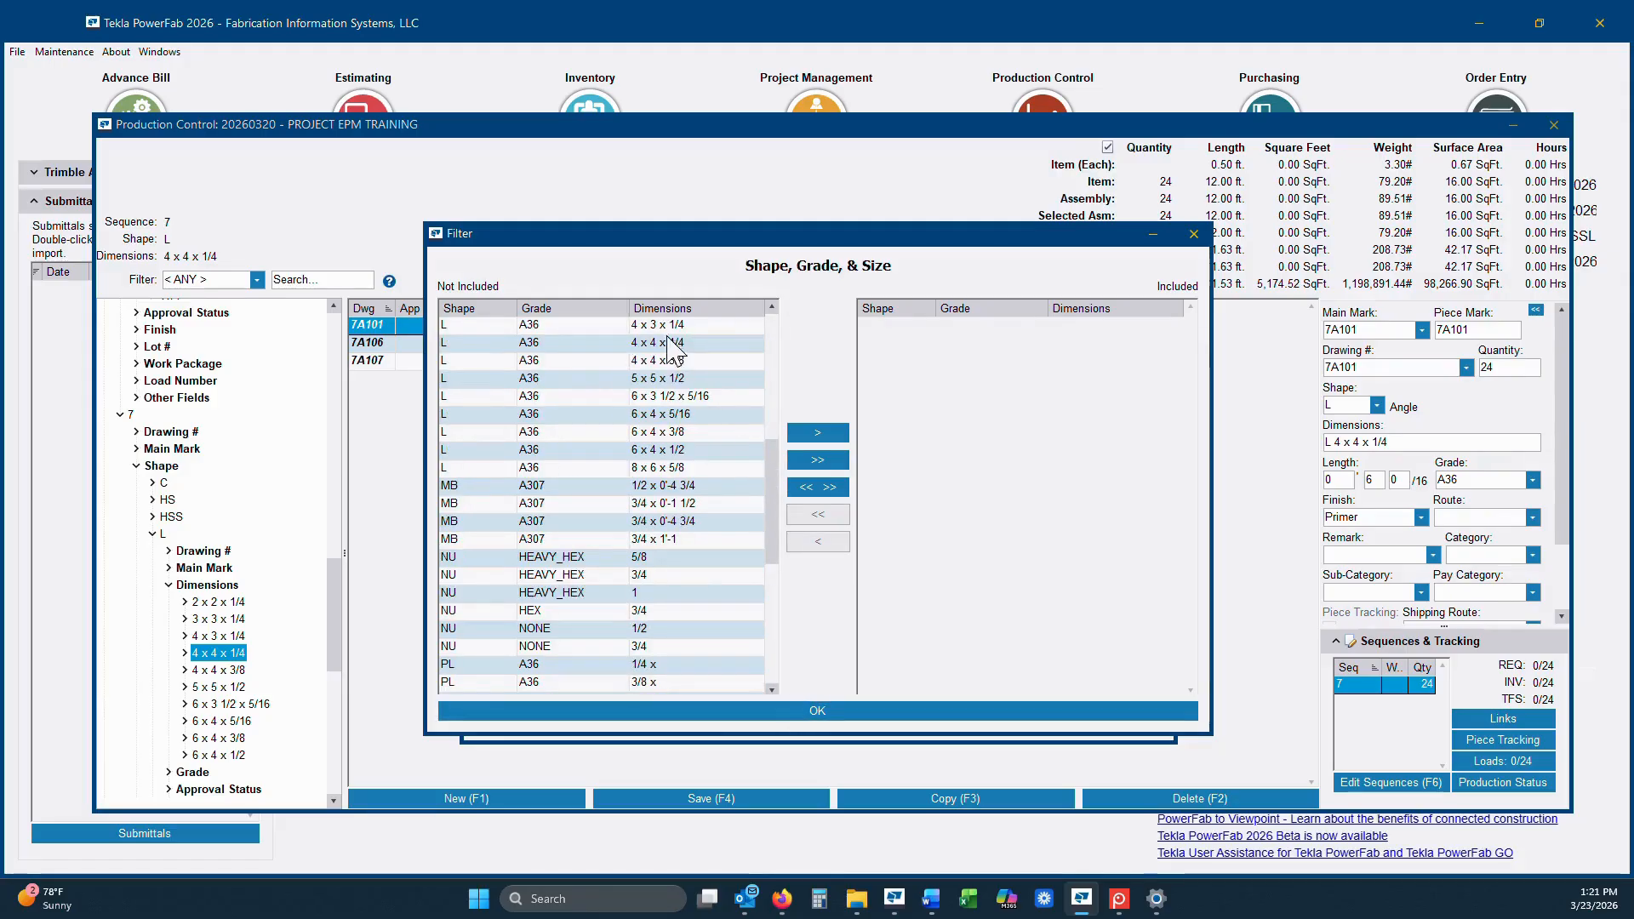
double_click(655, 342)
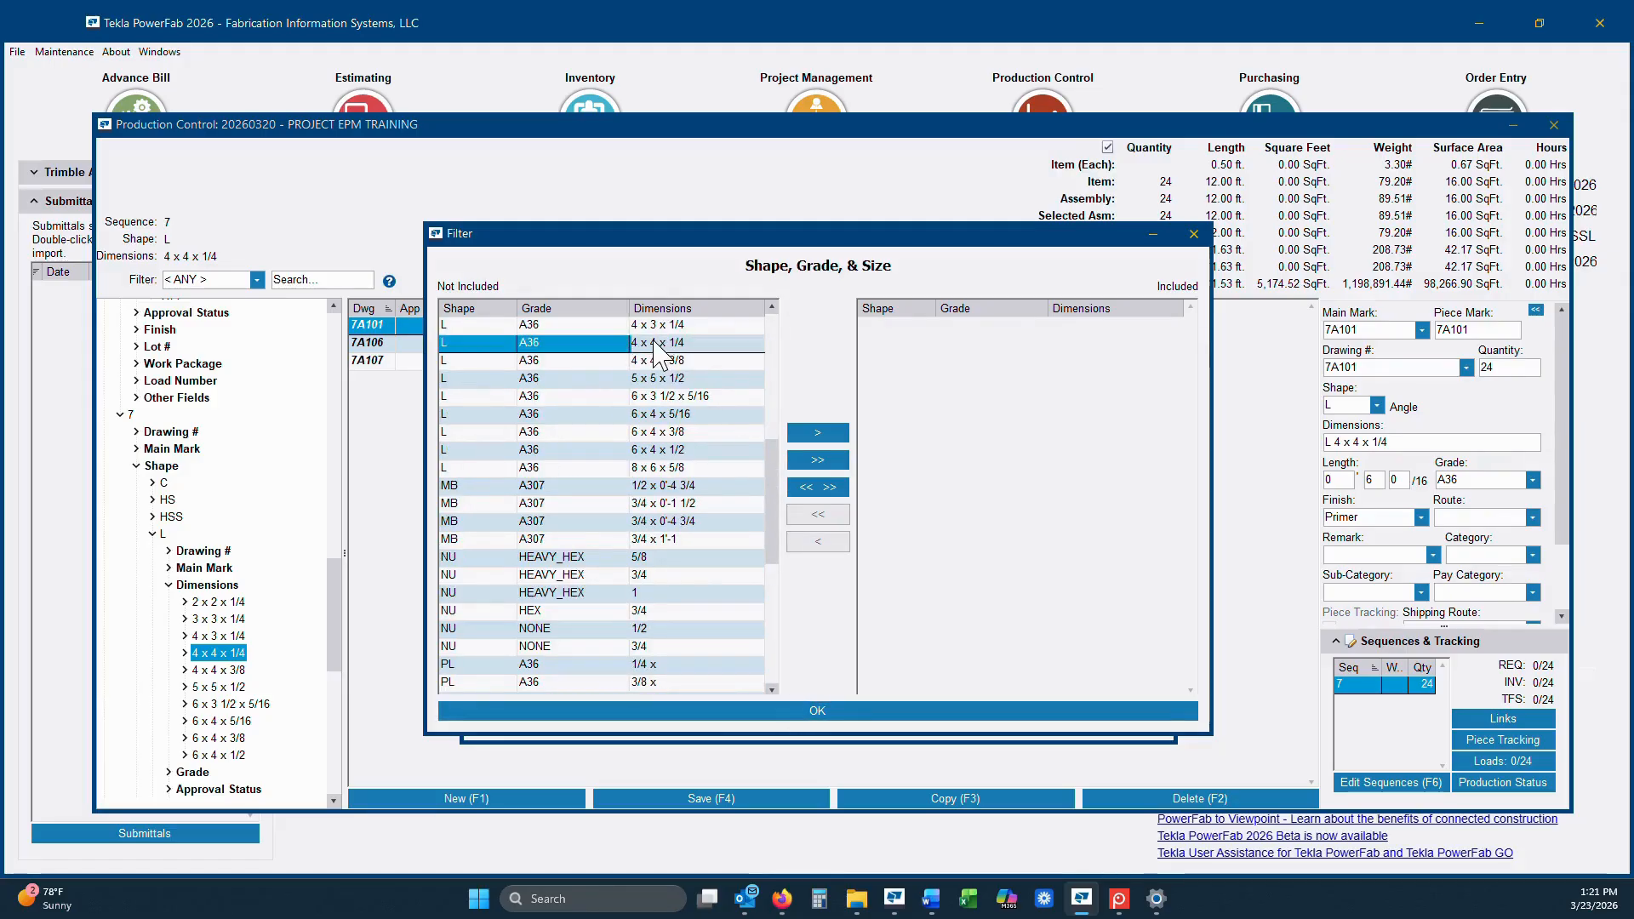
click(822, 710)
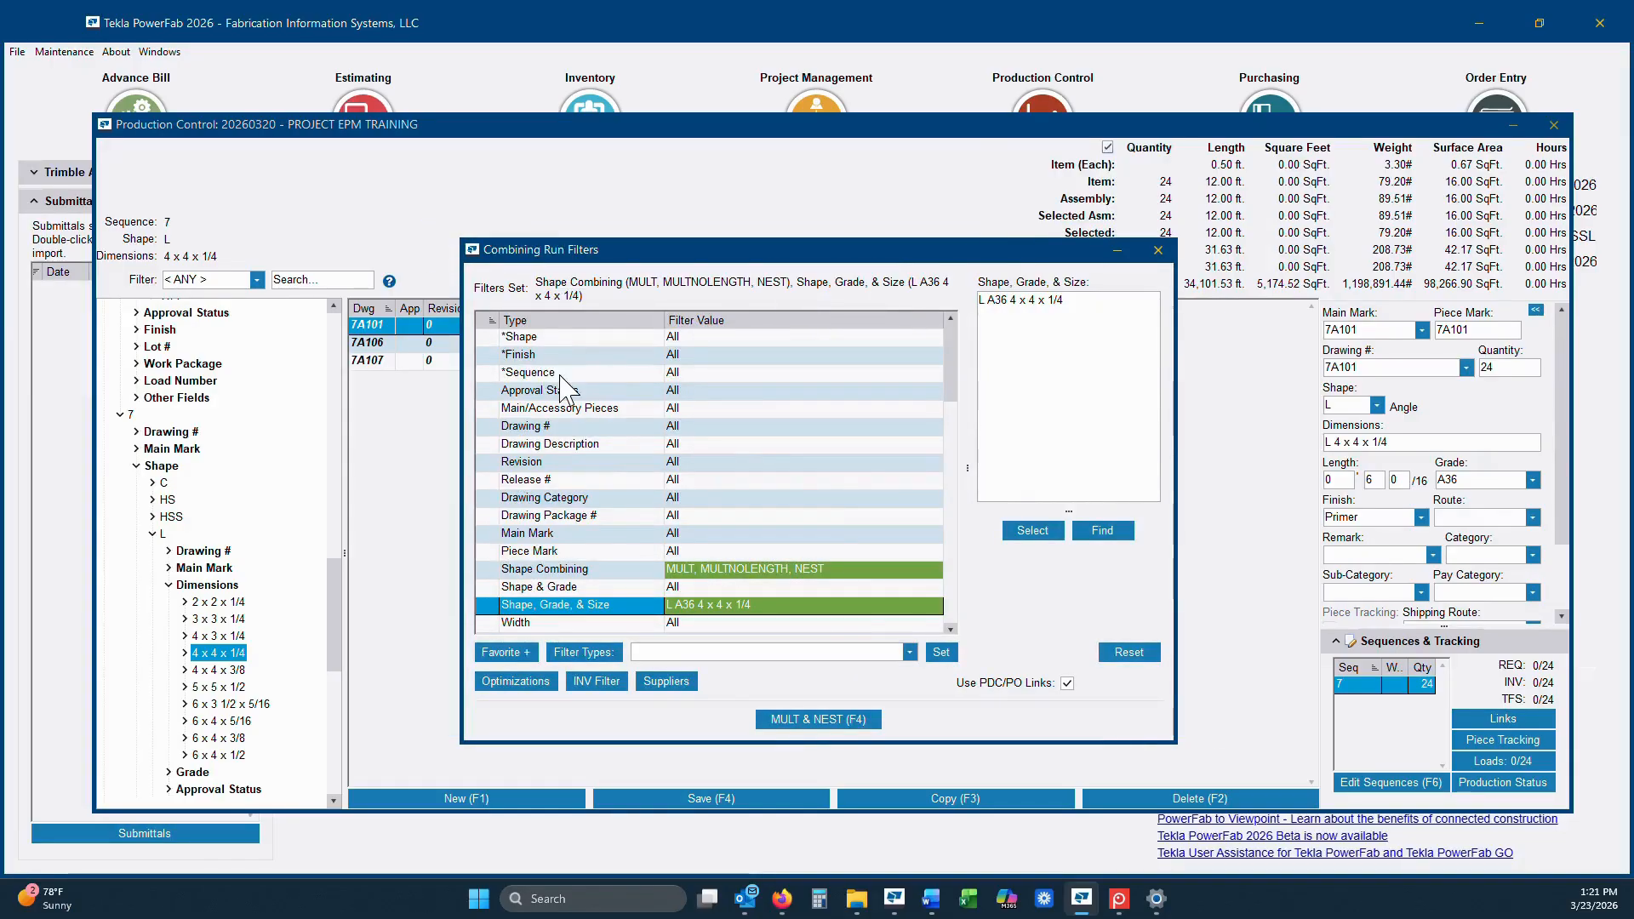
Step: Limit the combining run to sequence 7 and run Mult & Nest
double_click(560, 373)
double_click(871, 509)
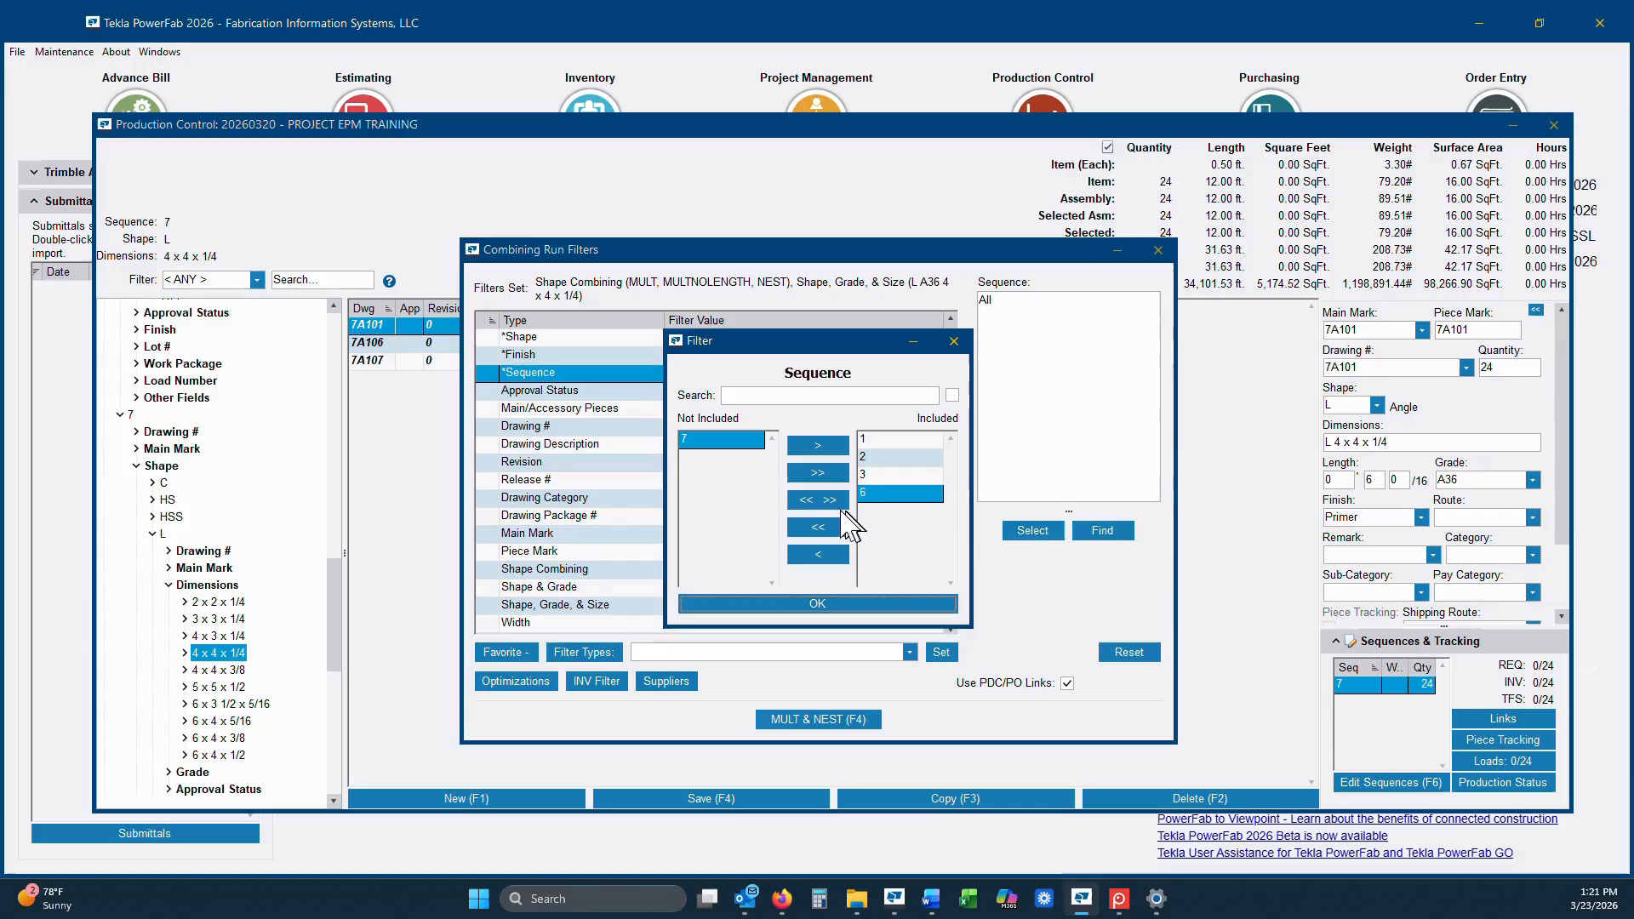
click(829, 502)
click(819, 606)
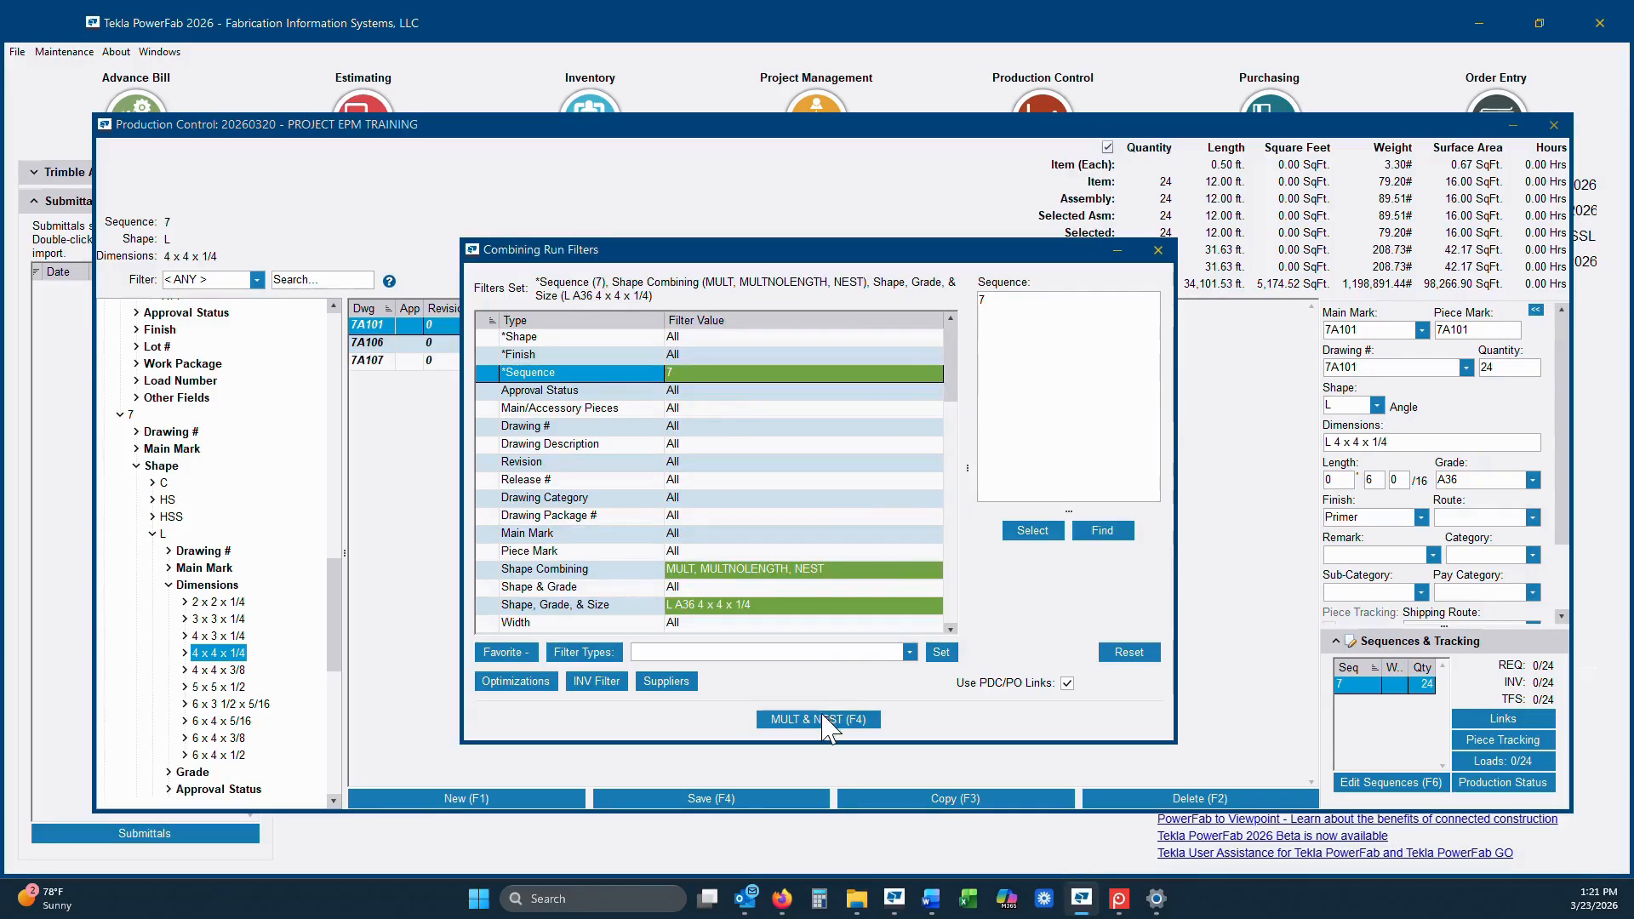
click(824, 720)
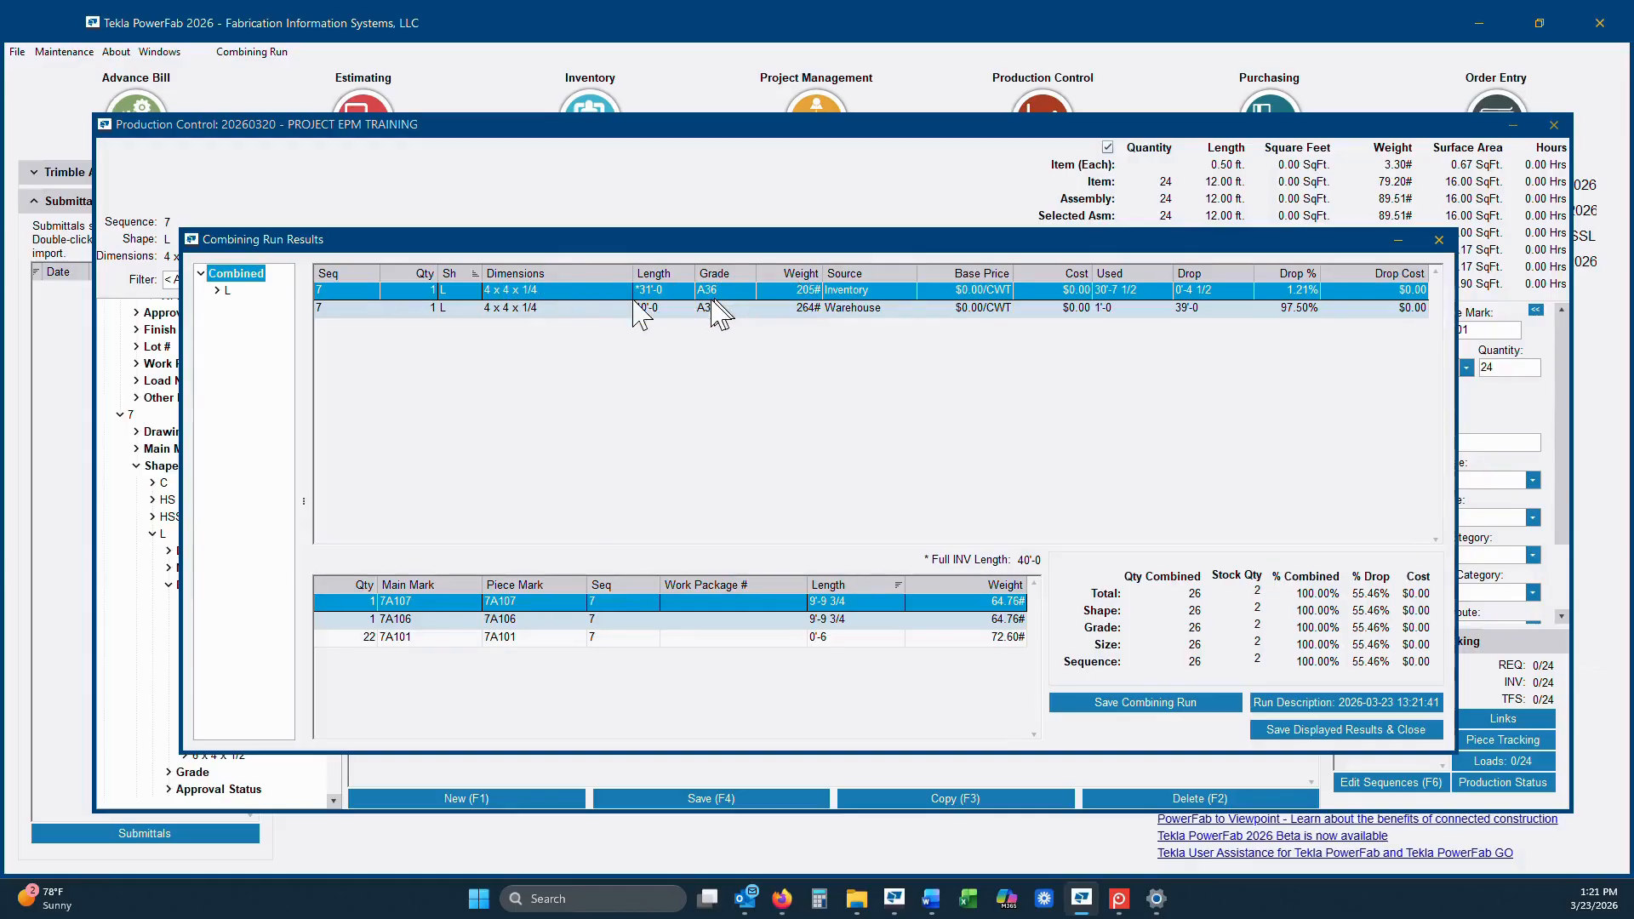
Step: Save only the inventory-sourced 31'-0 result with its additional items included for cutting, and close the results without saving the run
click(877, 309)
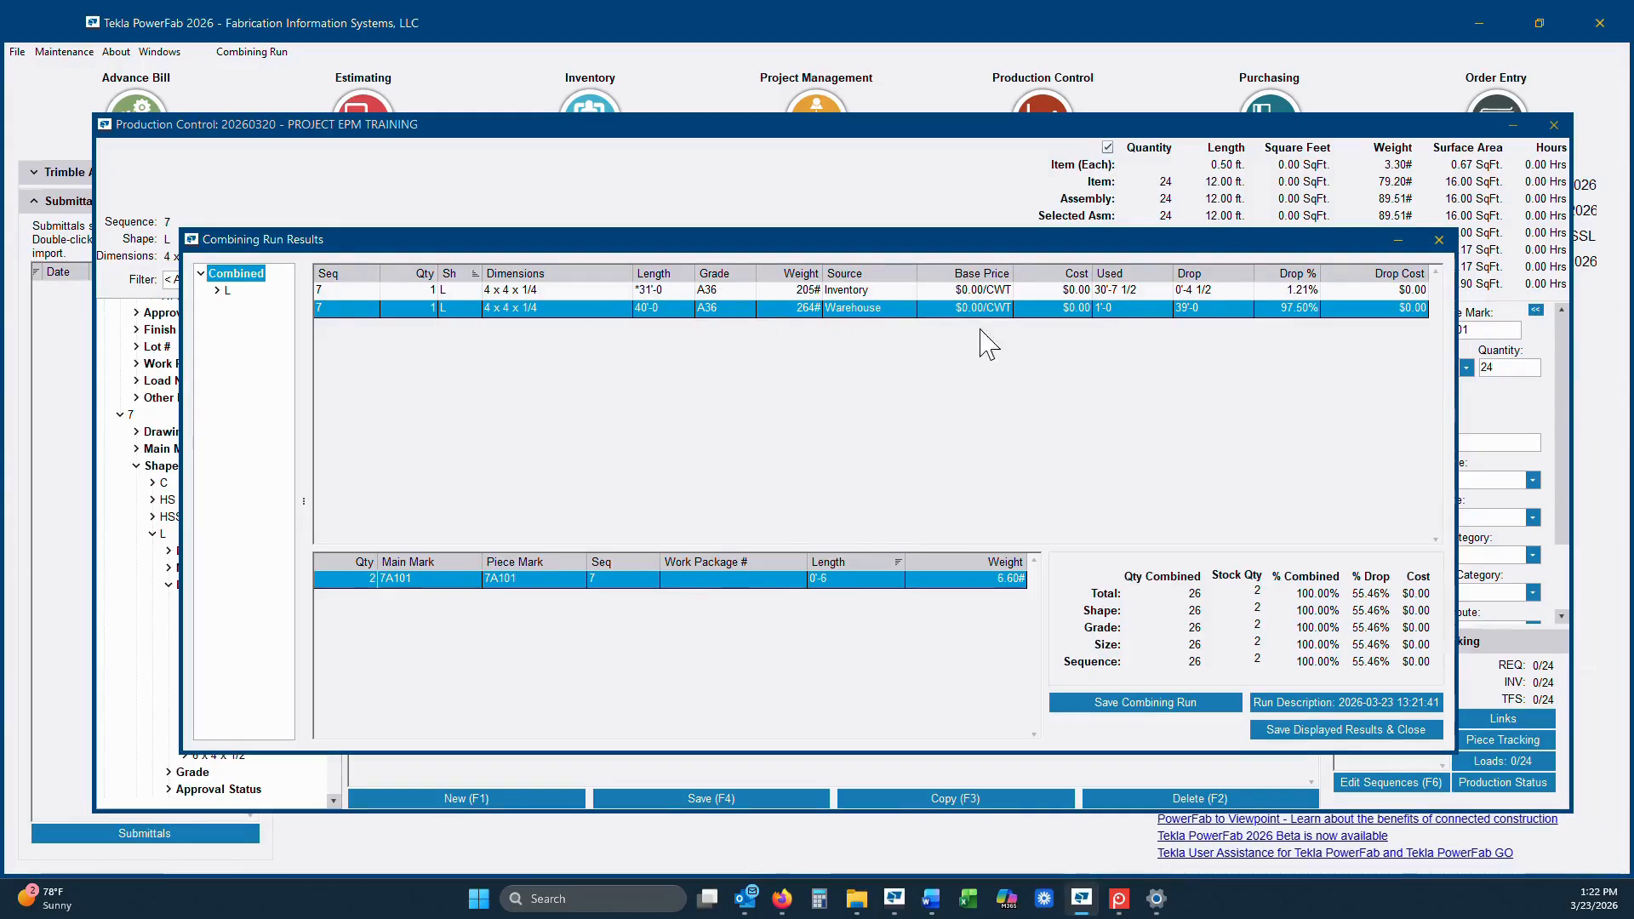
click(606, 291)
click(252, 52)
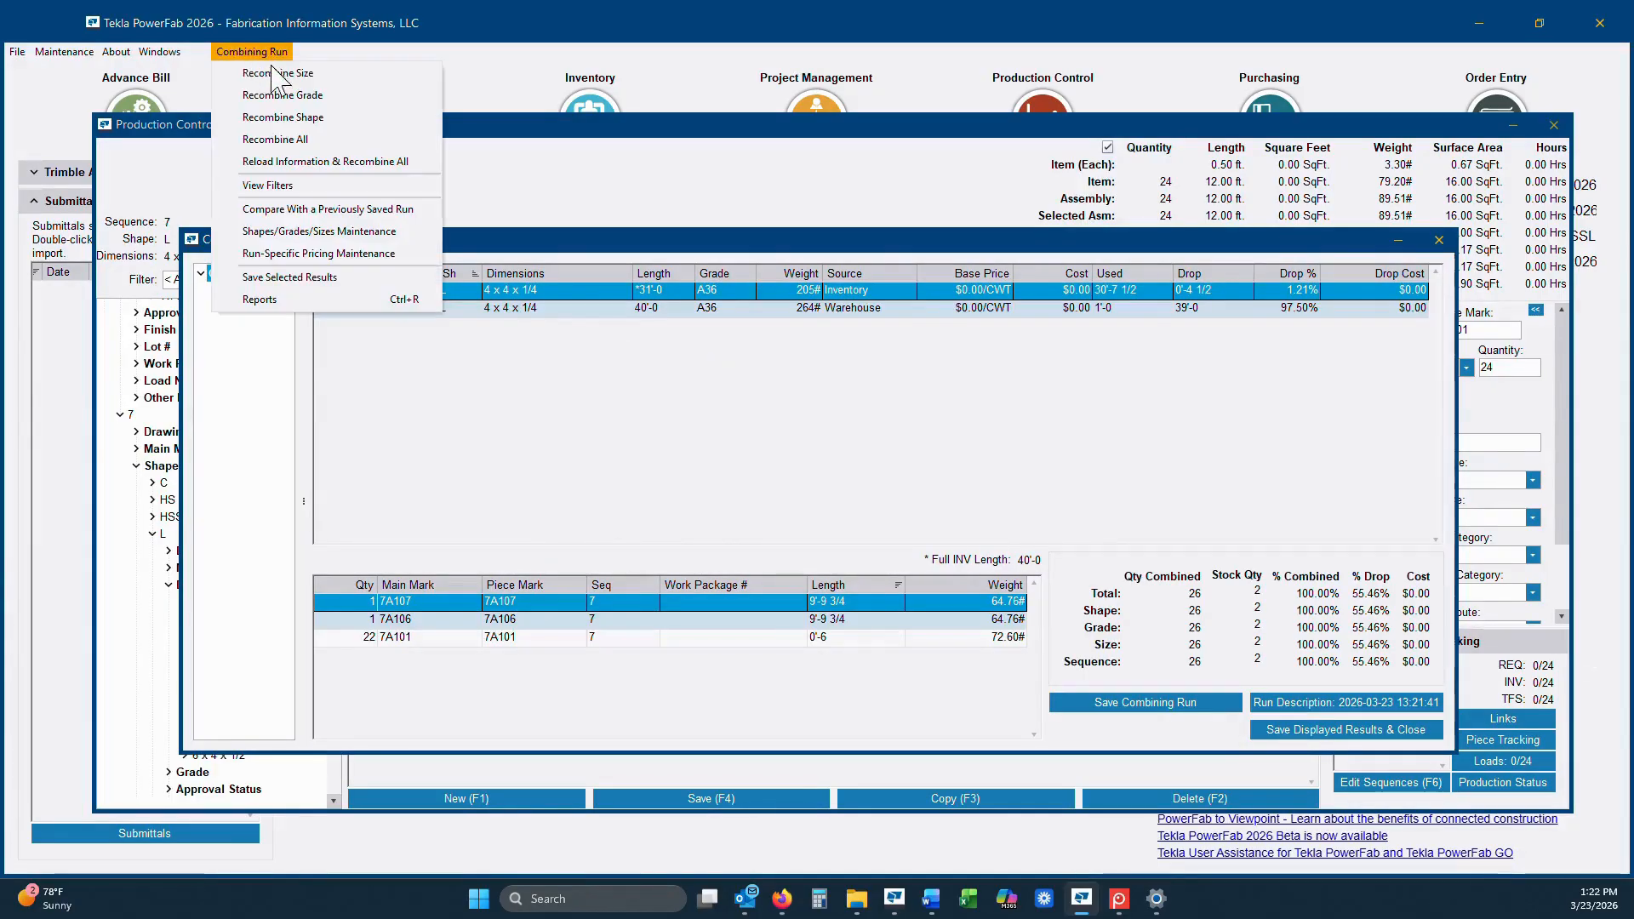
click(307, 277)
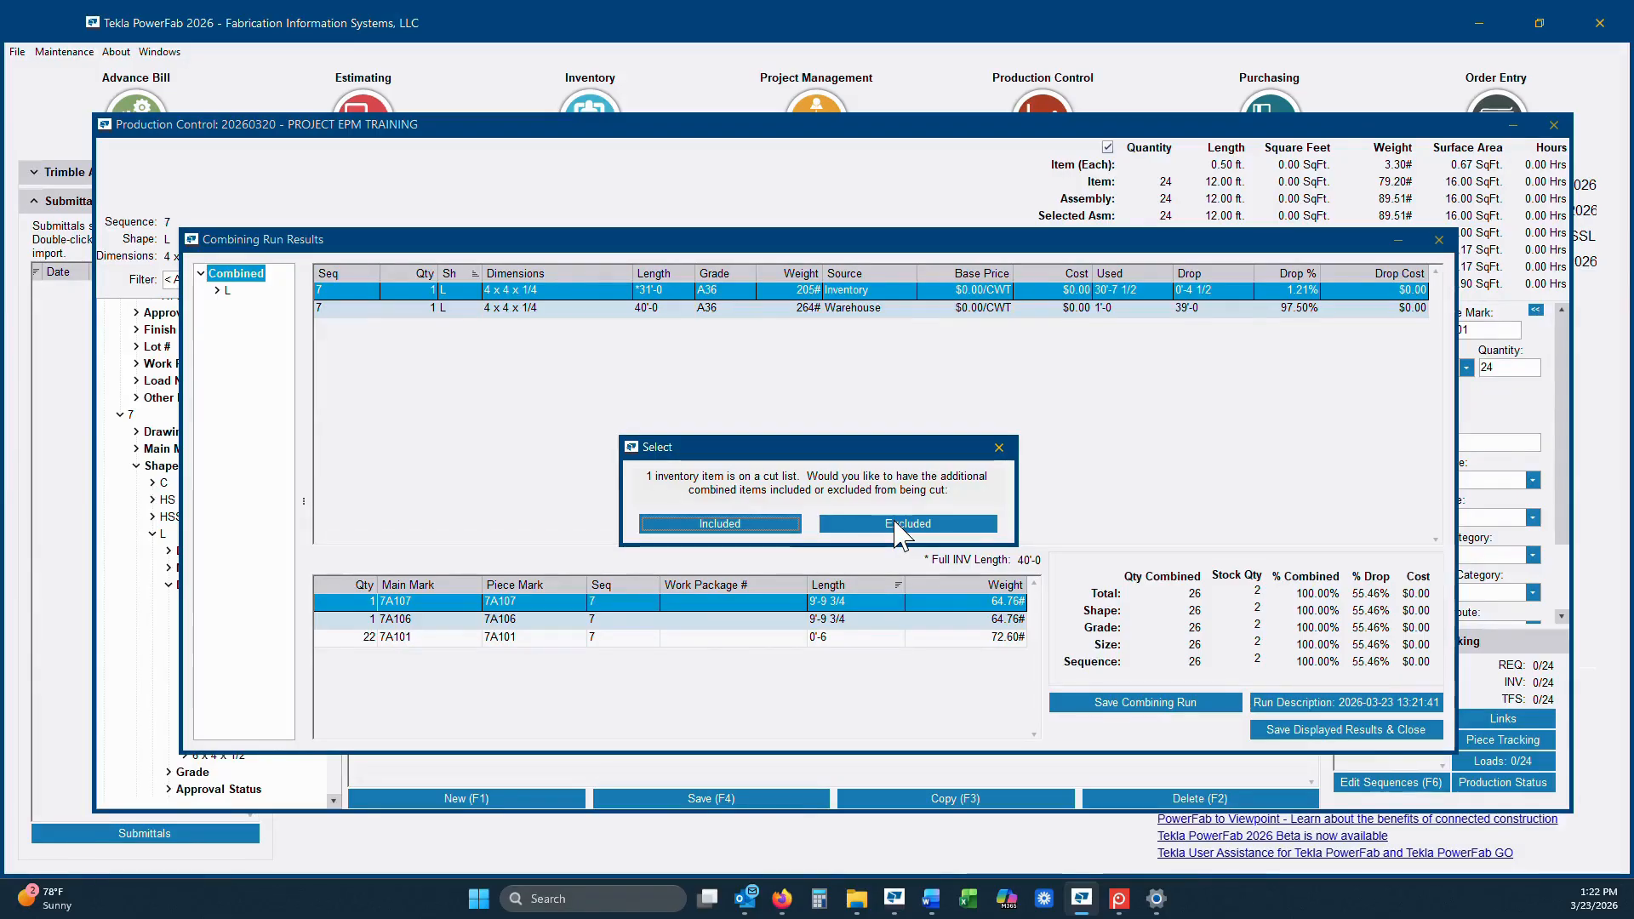
click(726, 524)
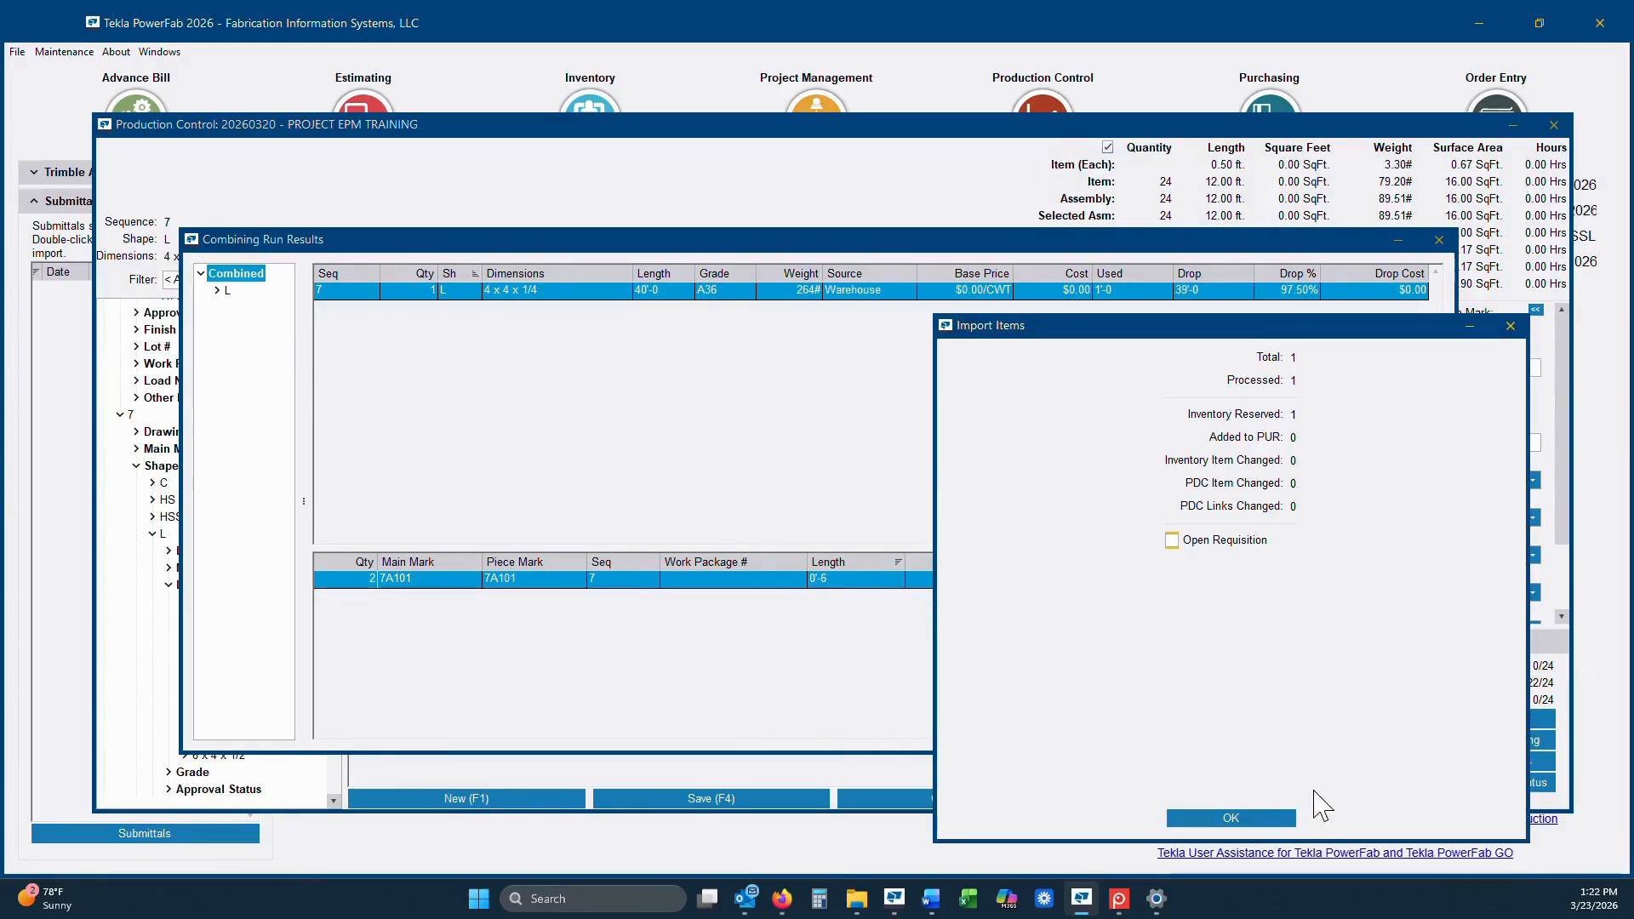
click(1231, 819)
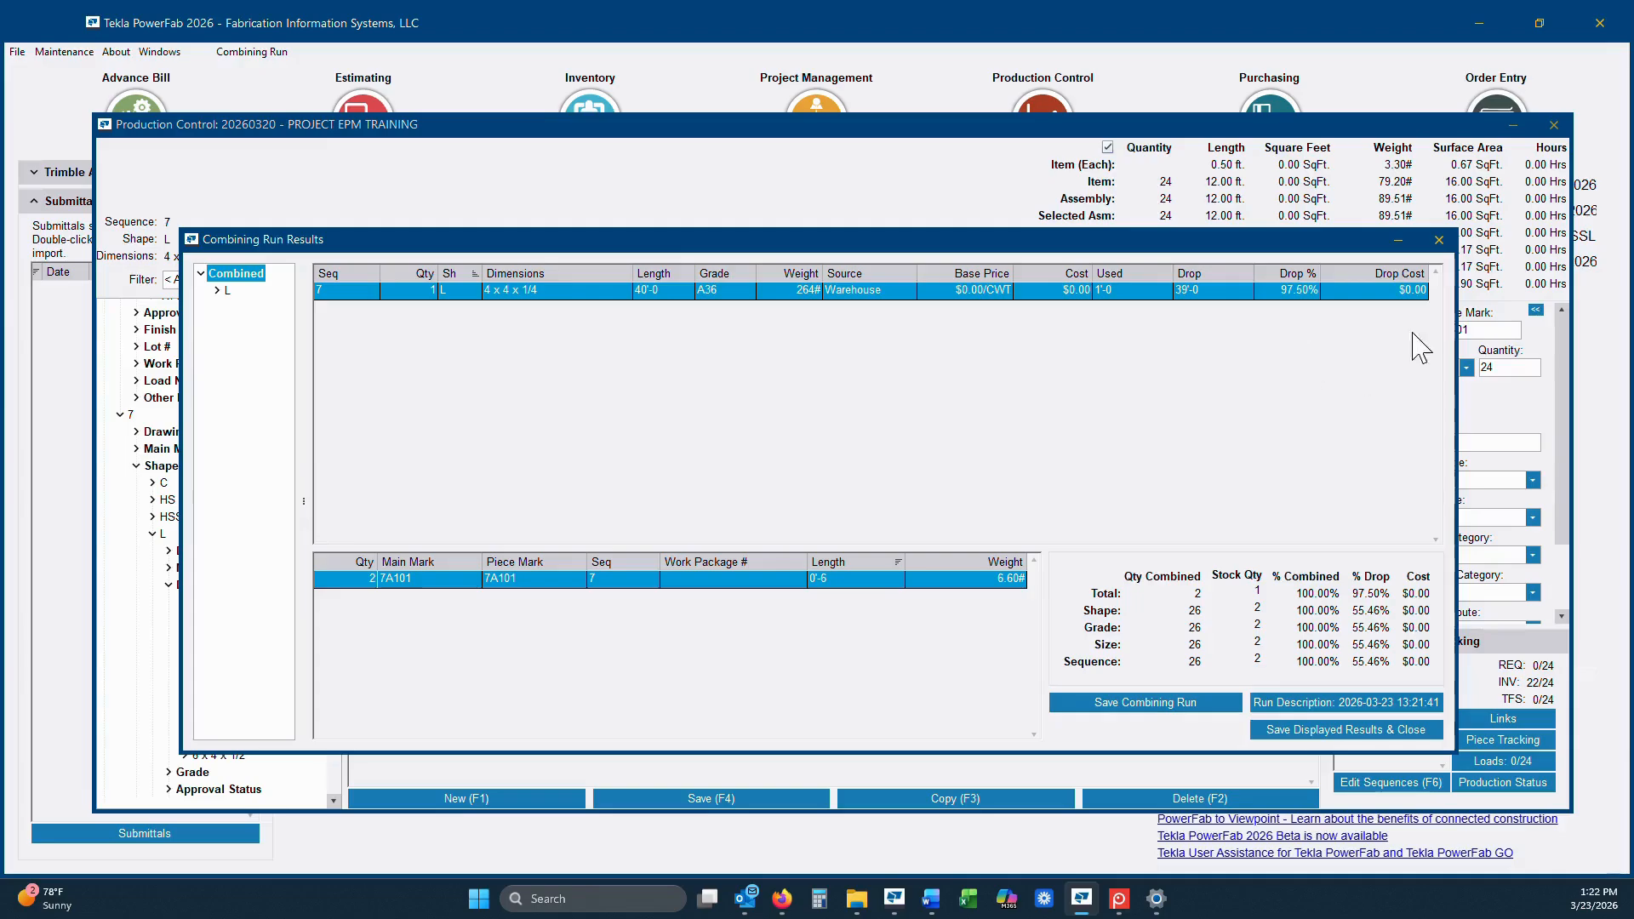
click(1439, 240)
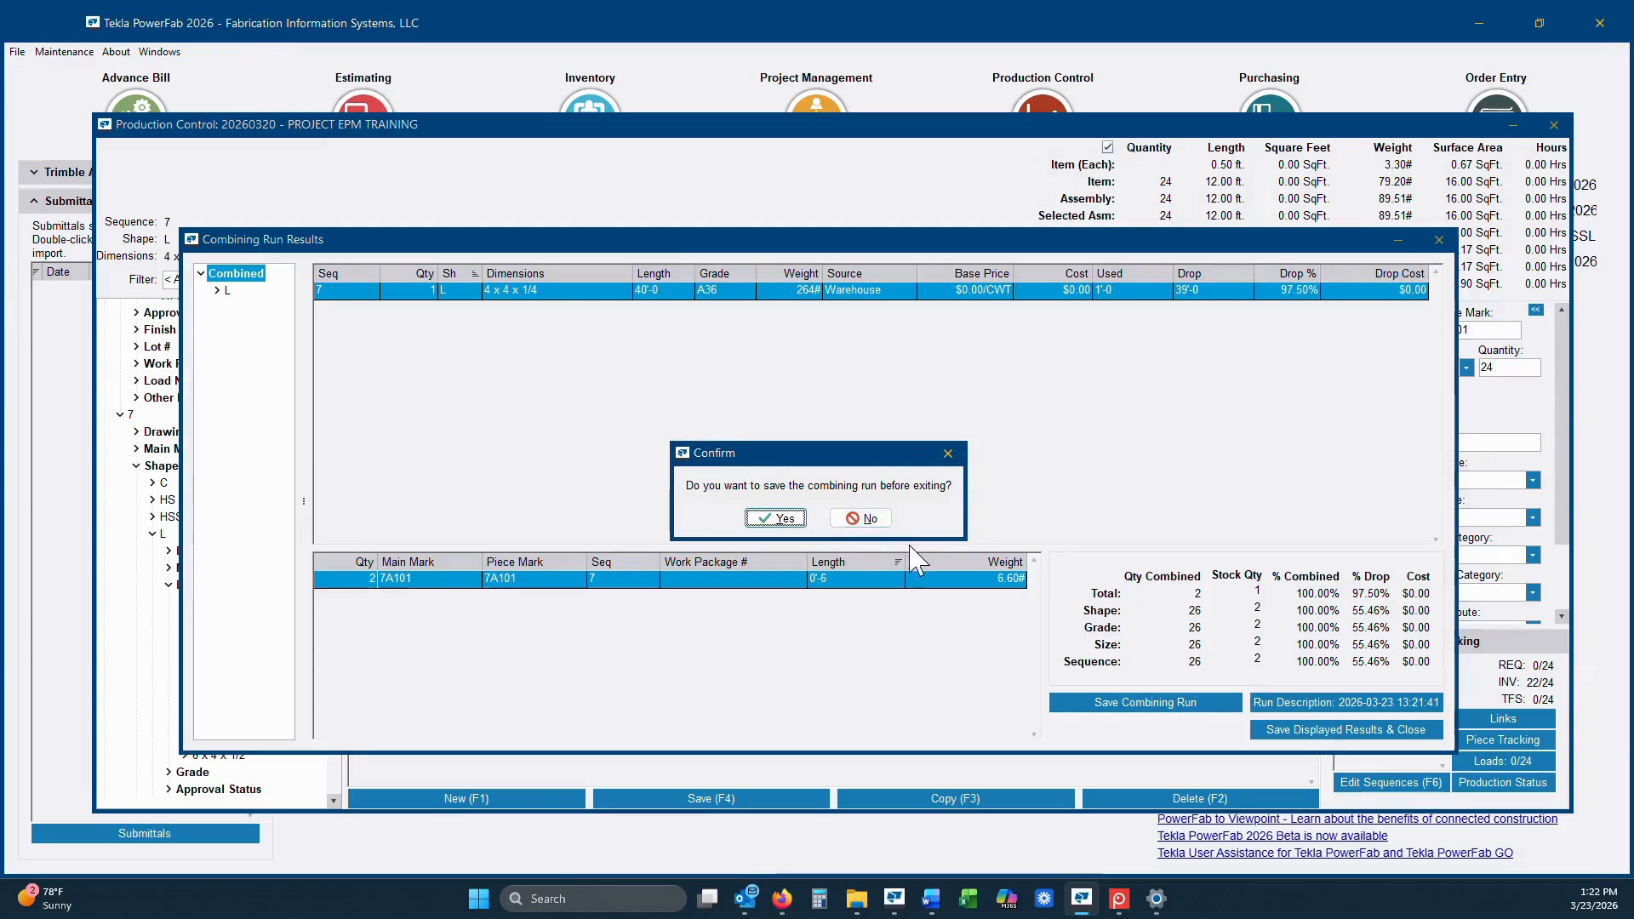
click(868, 520)
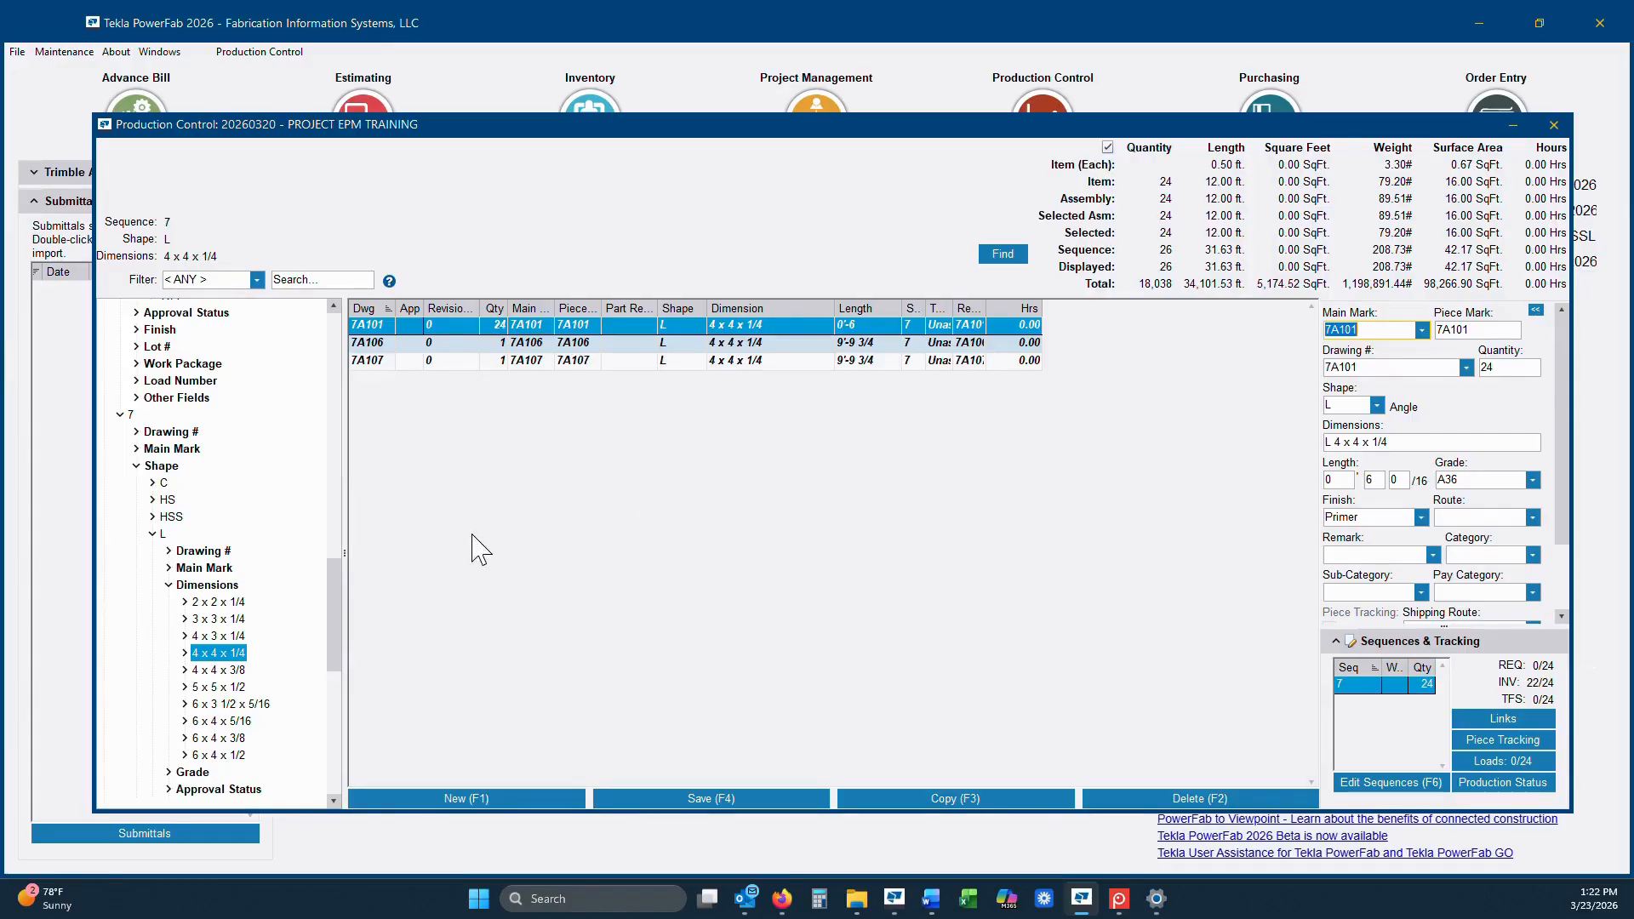
Step: List the 1/4 plate items of sequence 6 and of sequence 7
drag(337, 621, 340, 532)
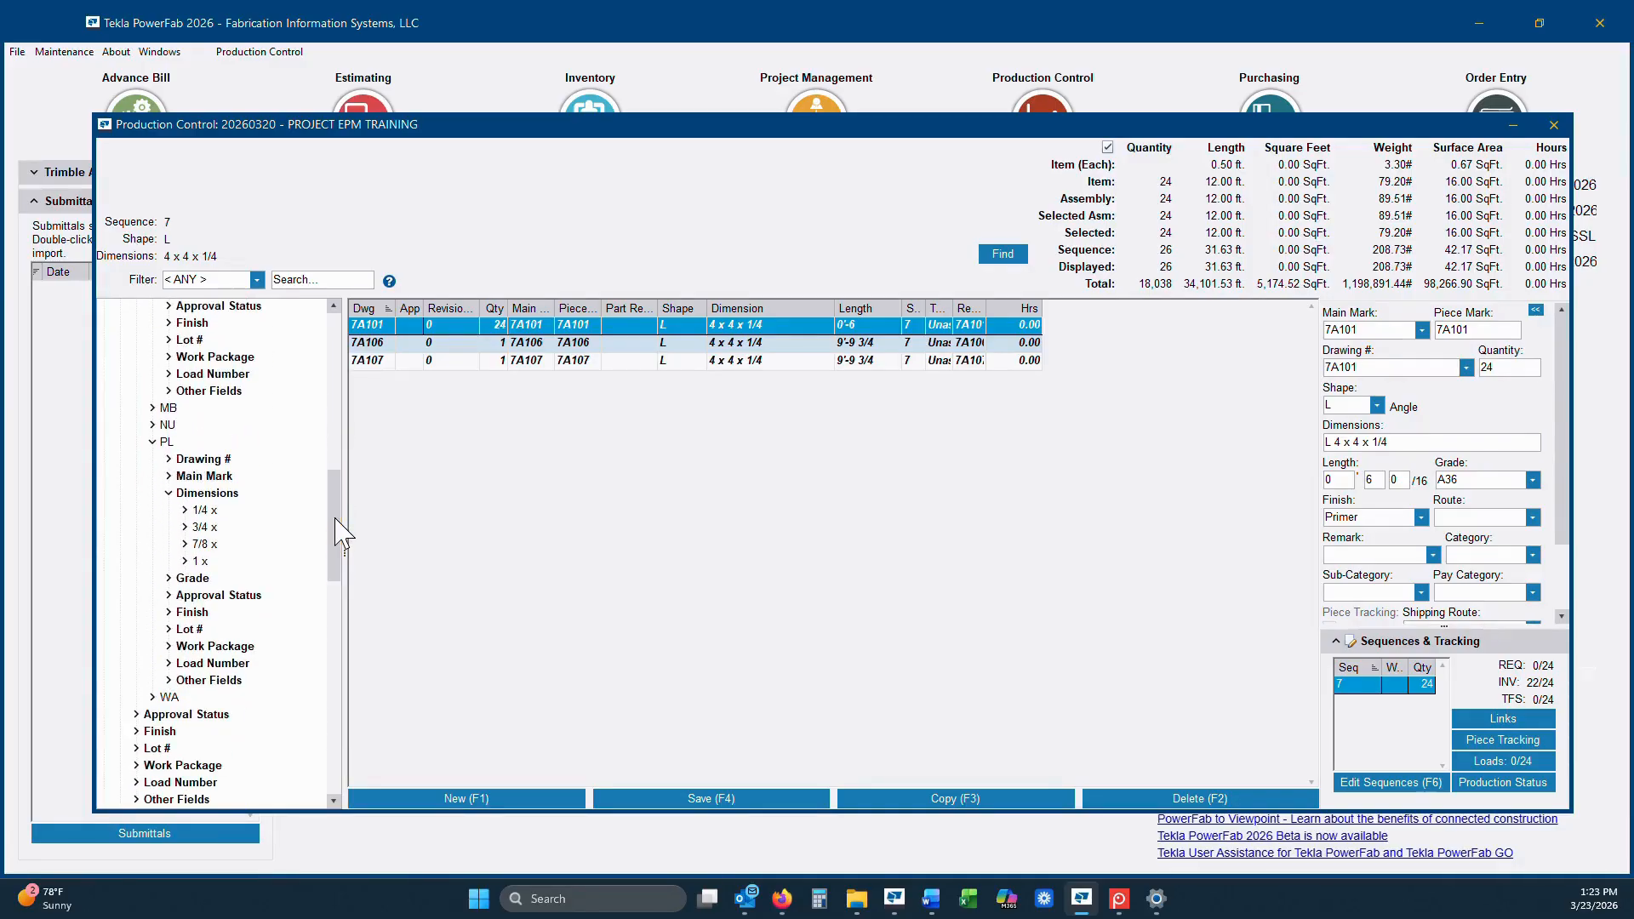
click(204, 509)
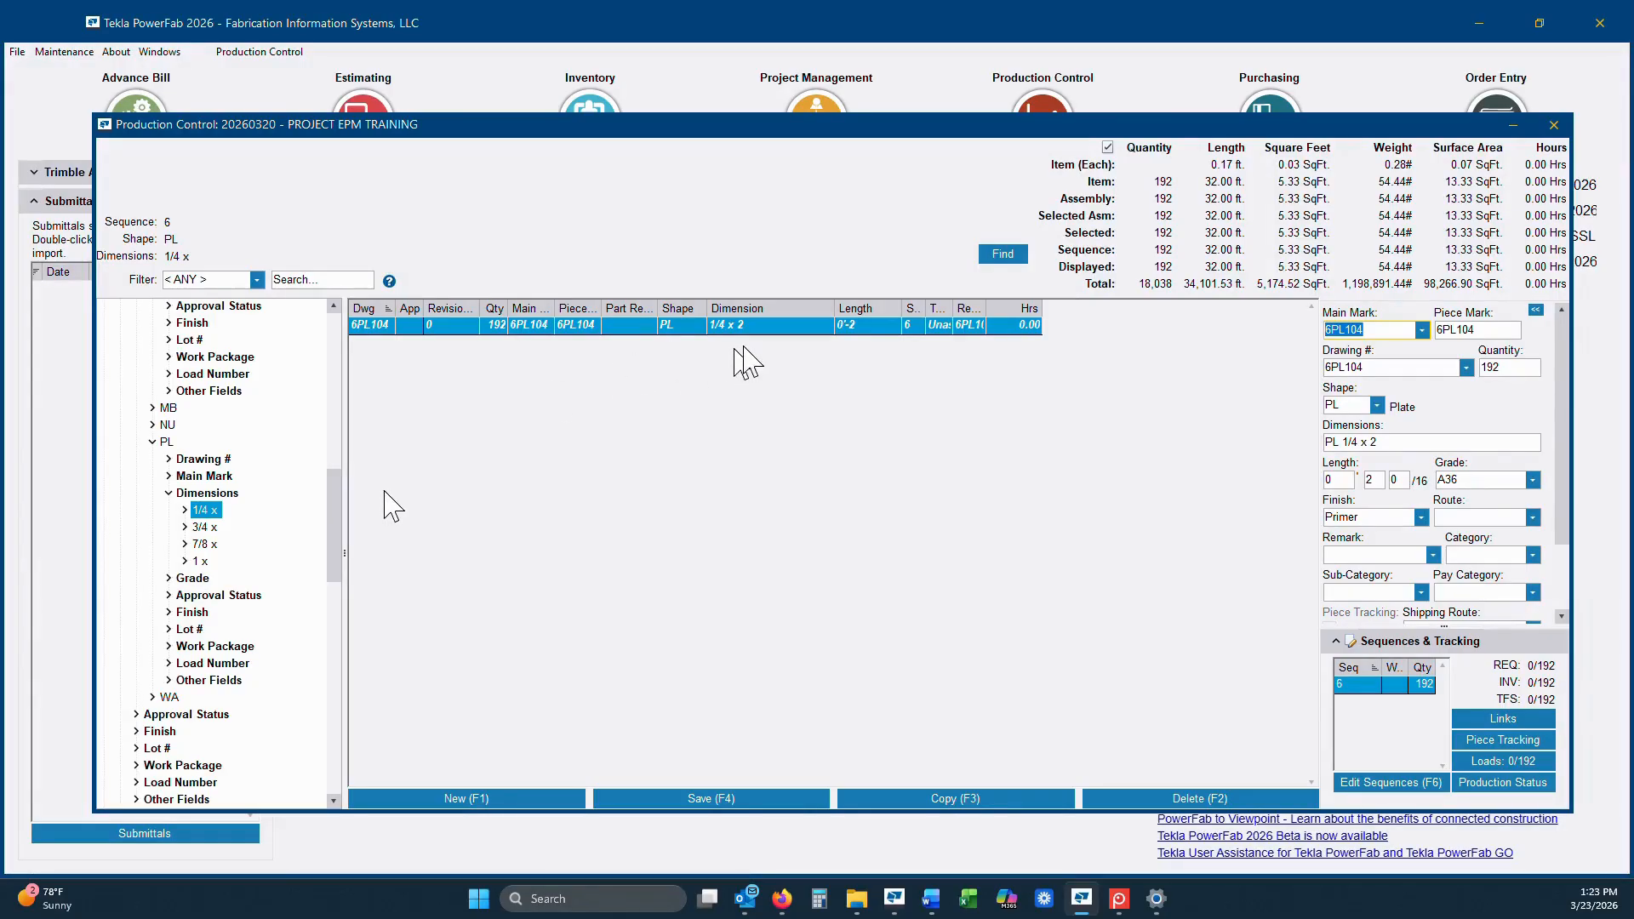
drag(334, 509, 340, 691)
click(203, 646)
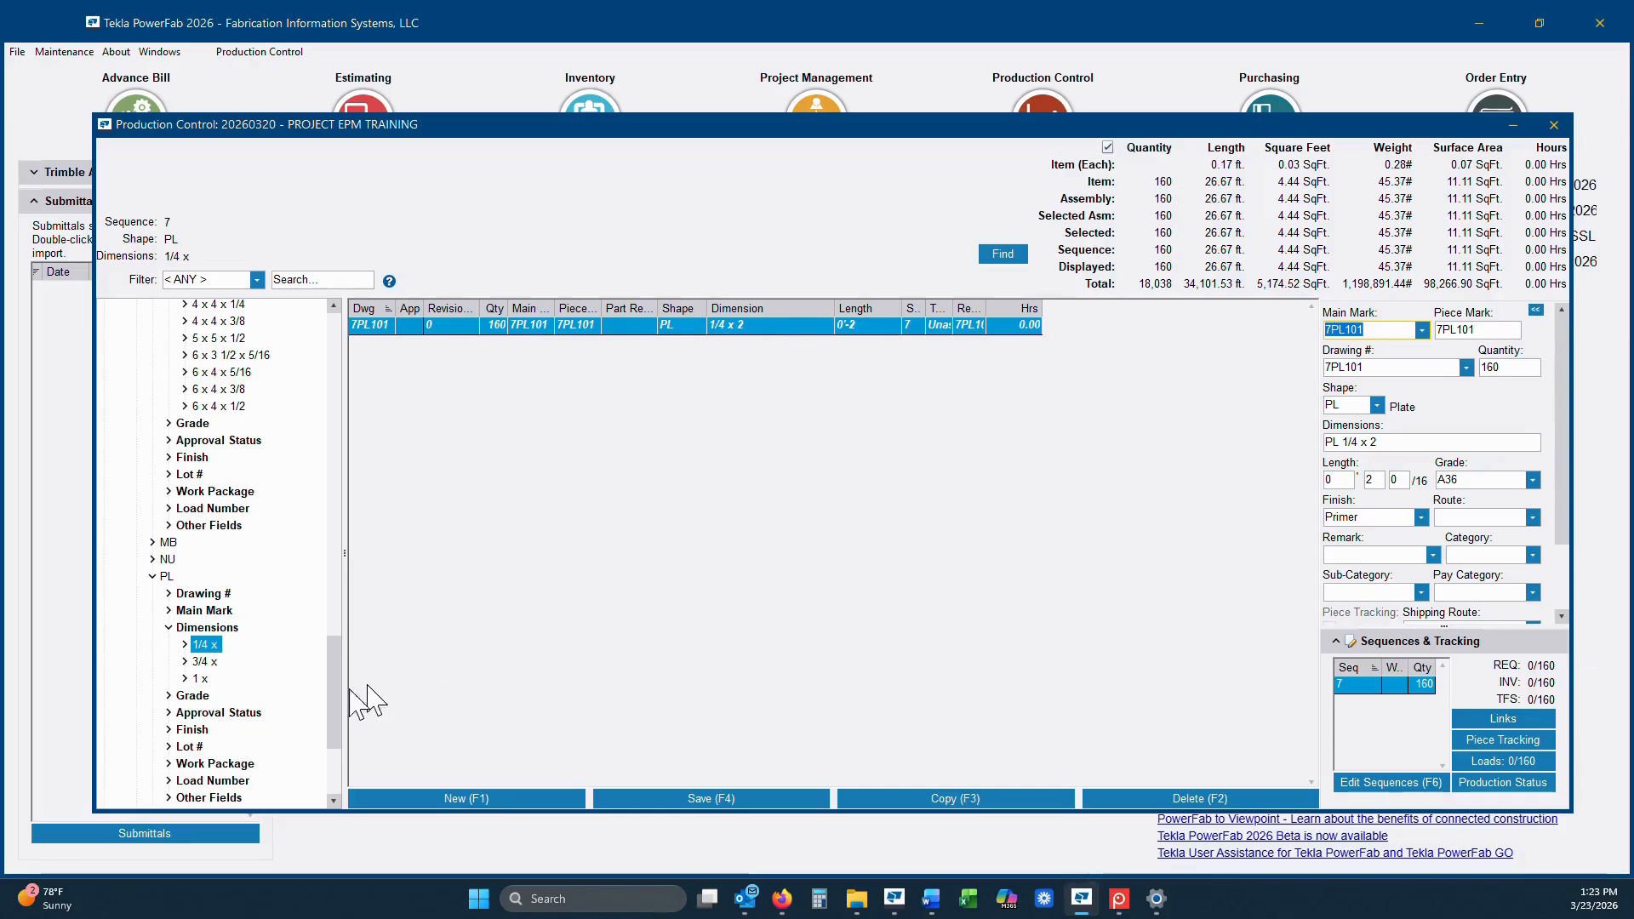
drag(340, 689, 357, 463)
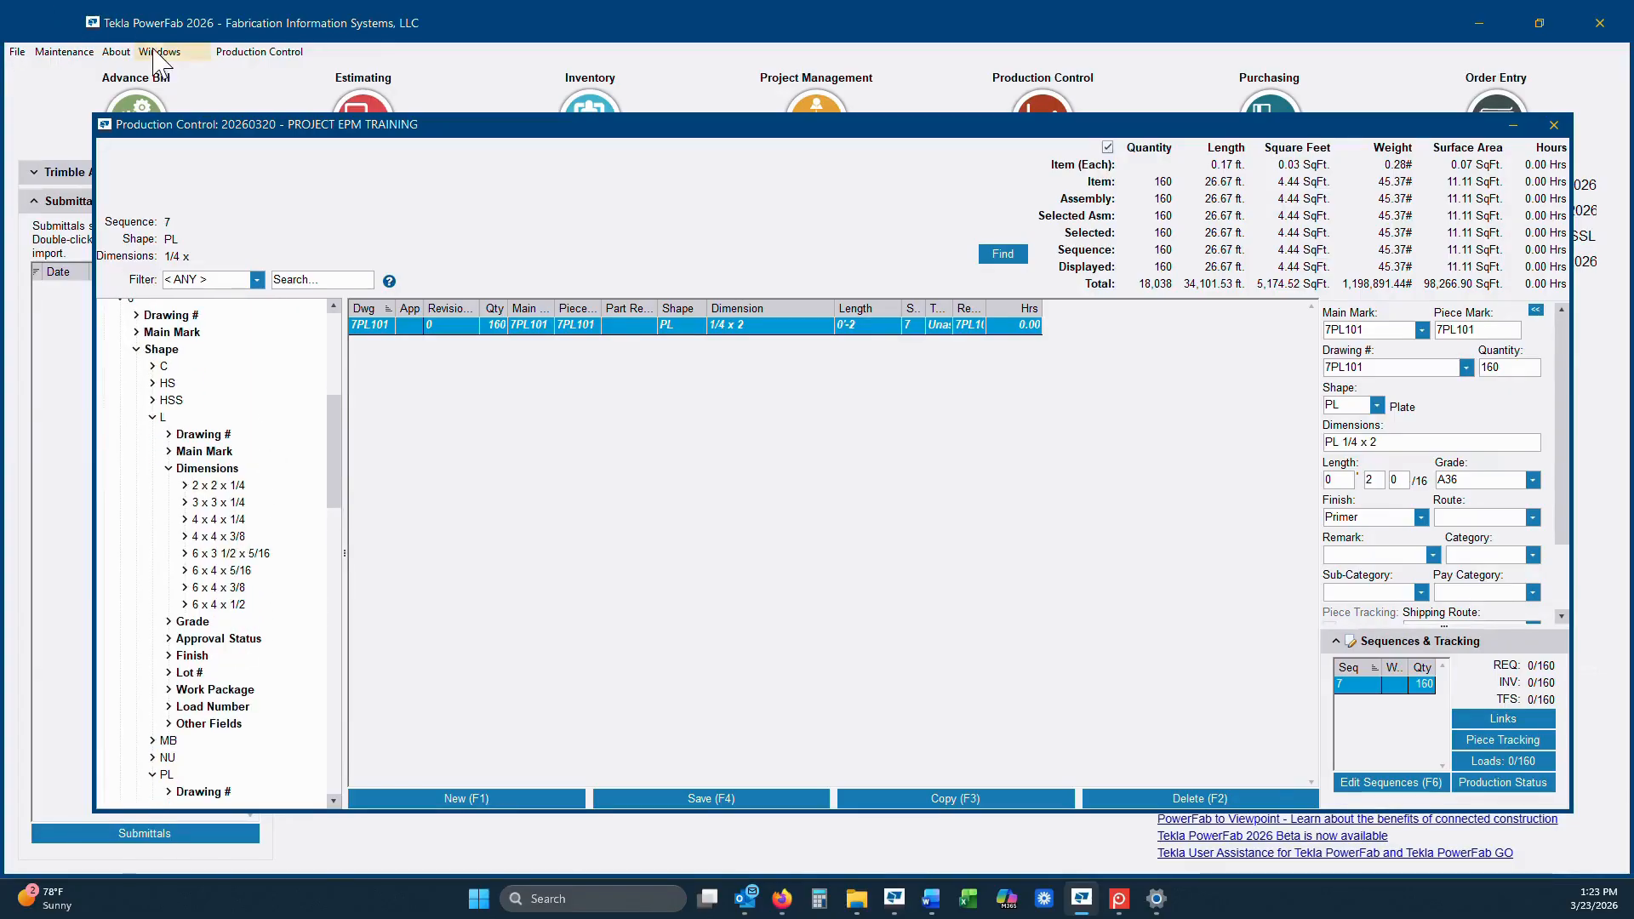
Step: Start a new Nest combining run and filter it to include only sequence 6
click(259, 52)
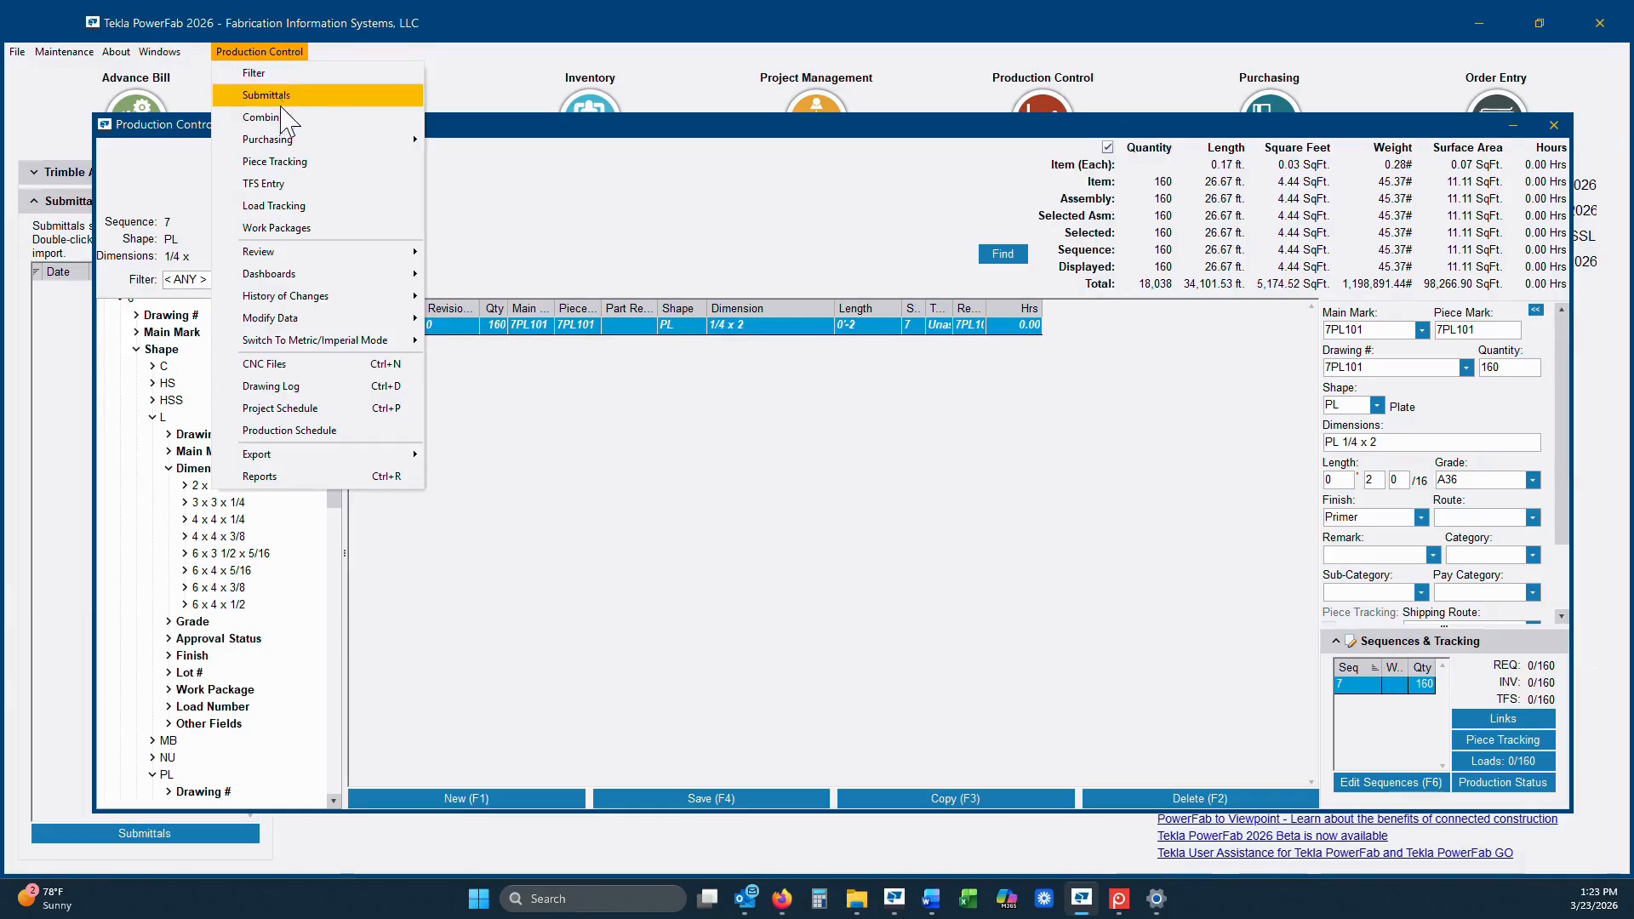
click(263, 117)
click(785, 619)
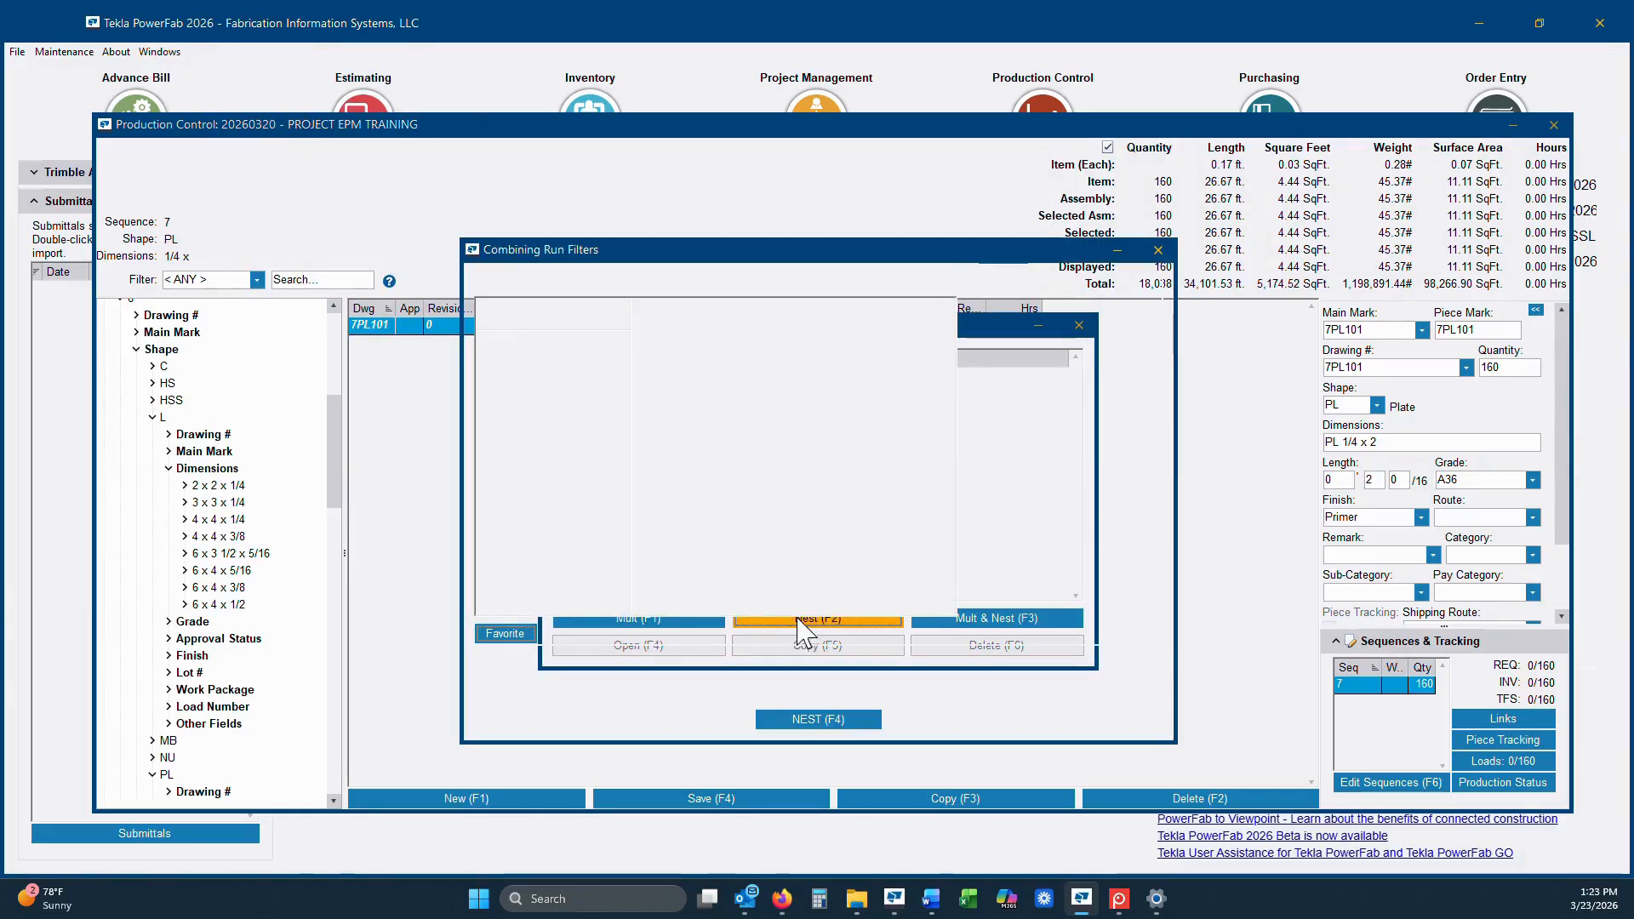
double_click(626, 330)
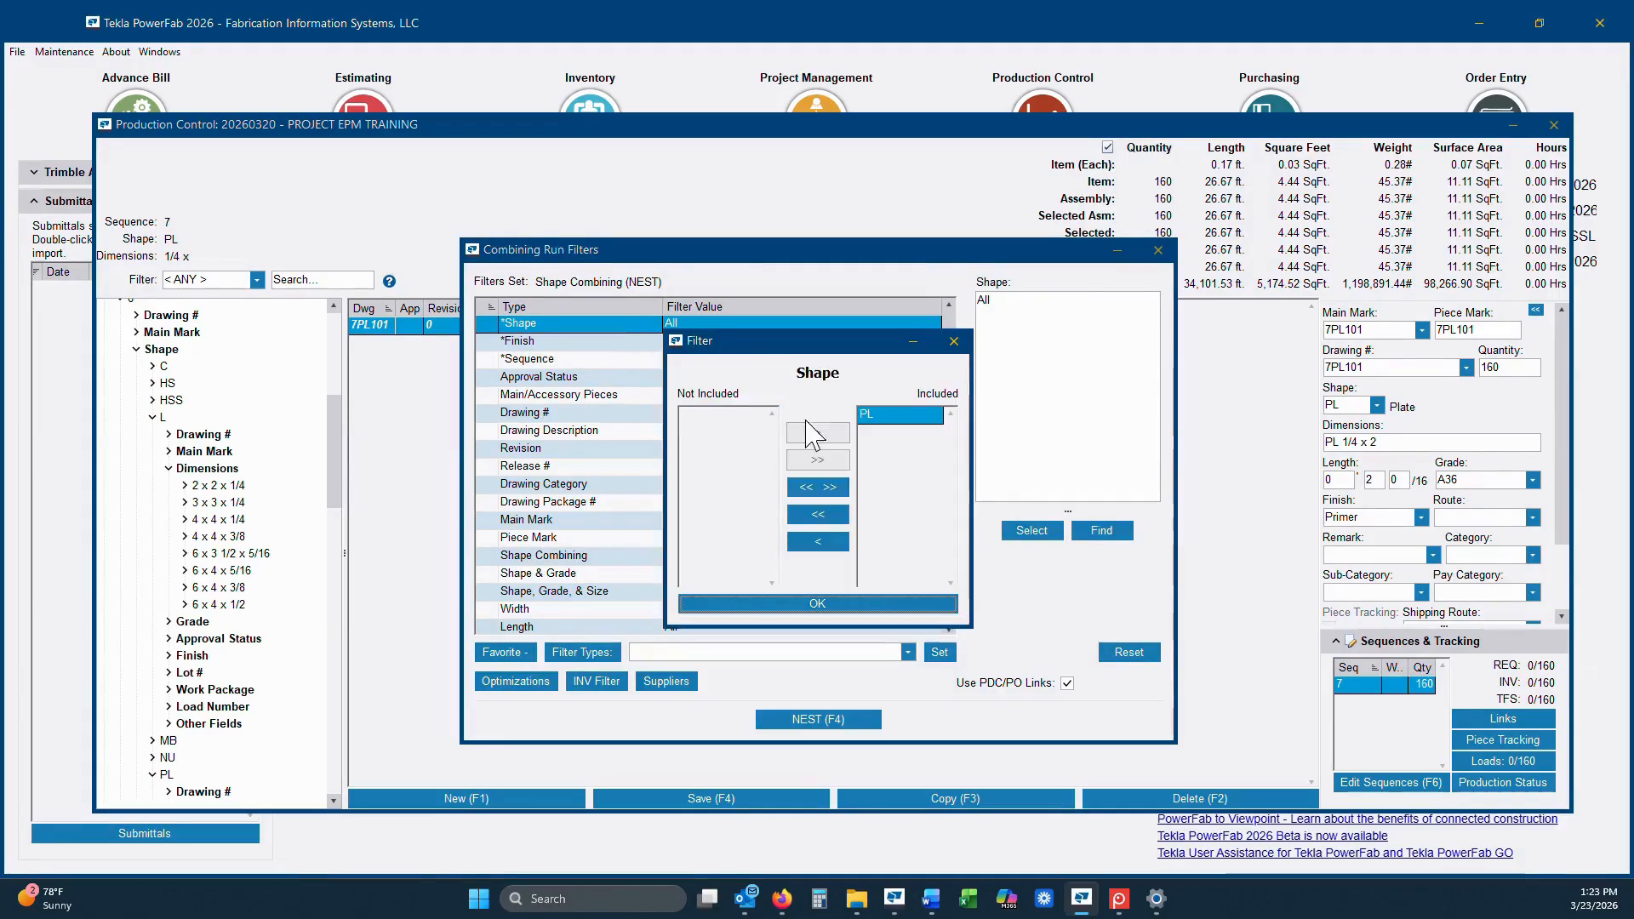
click(943, 348)
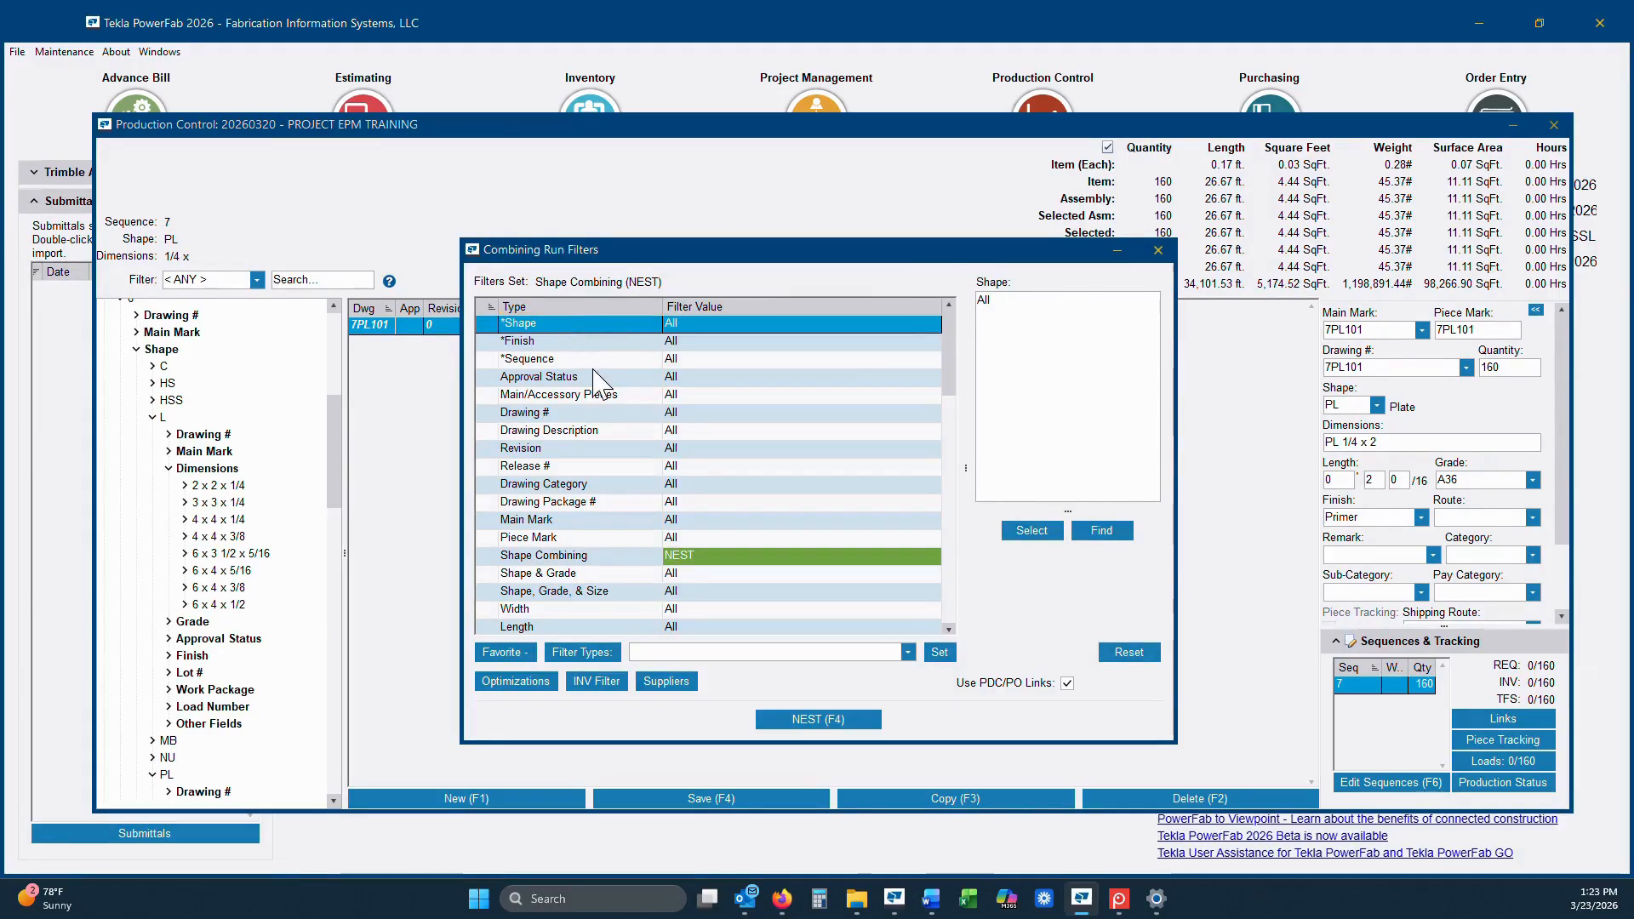
double_click(596, 362)
click(819, 502)
double_click(720, 529)
click(817, 603)
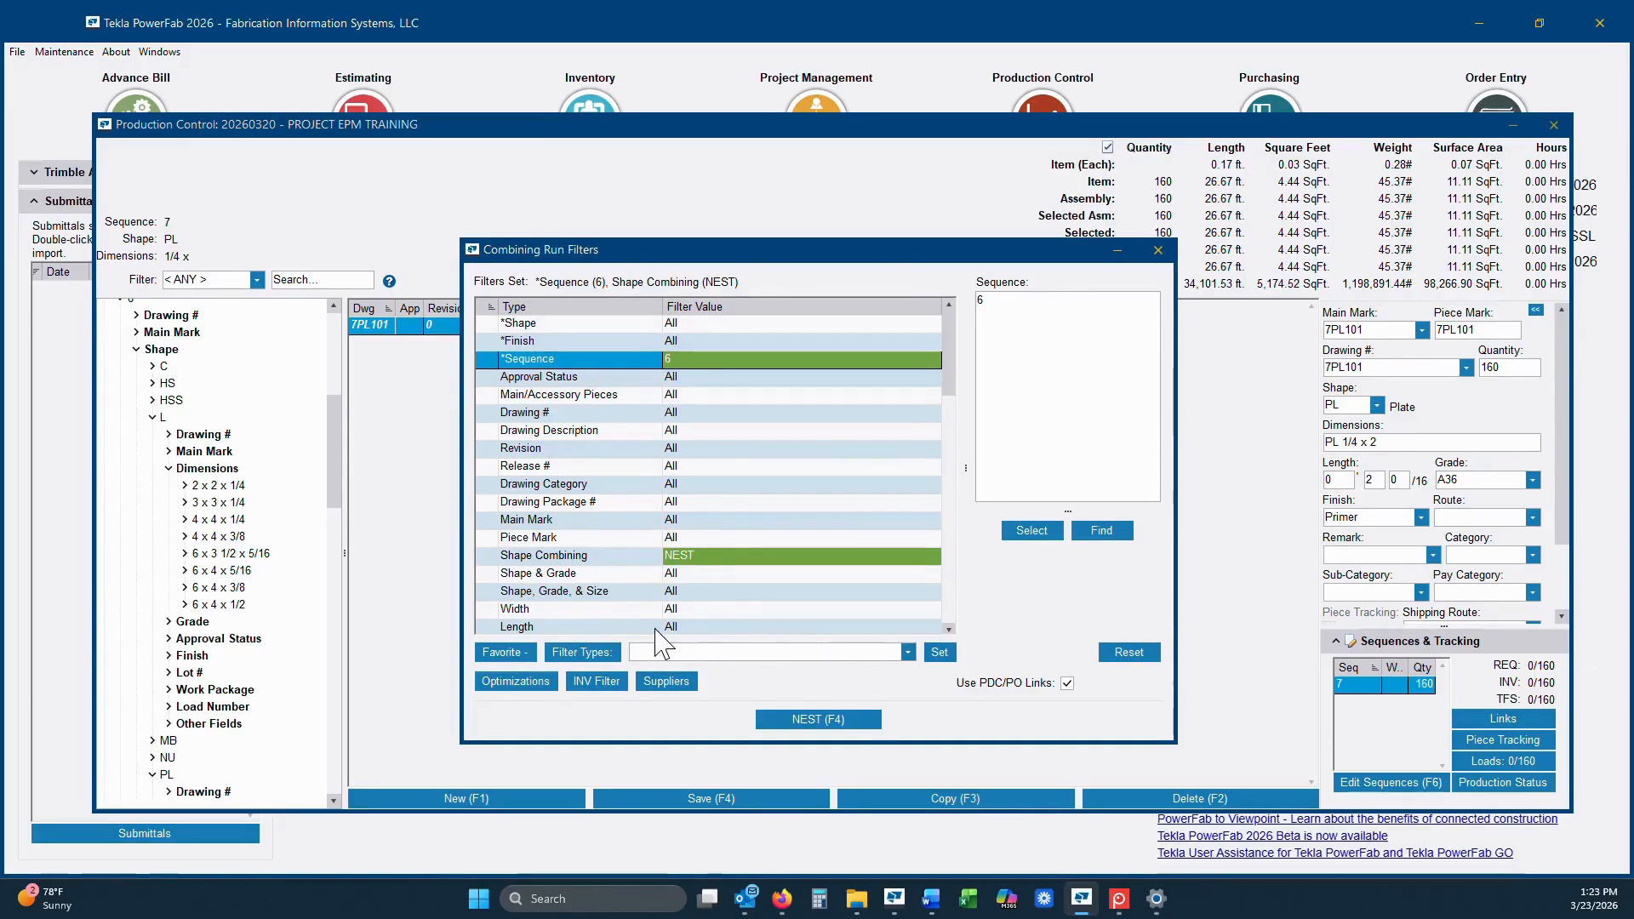
Step: Limit the sequence 6 nest run's shape, grade and size to PL A36 1/4 x
double_click(595, 590)
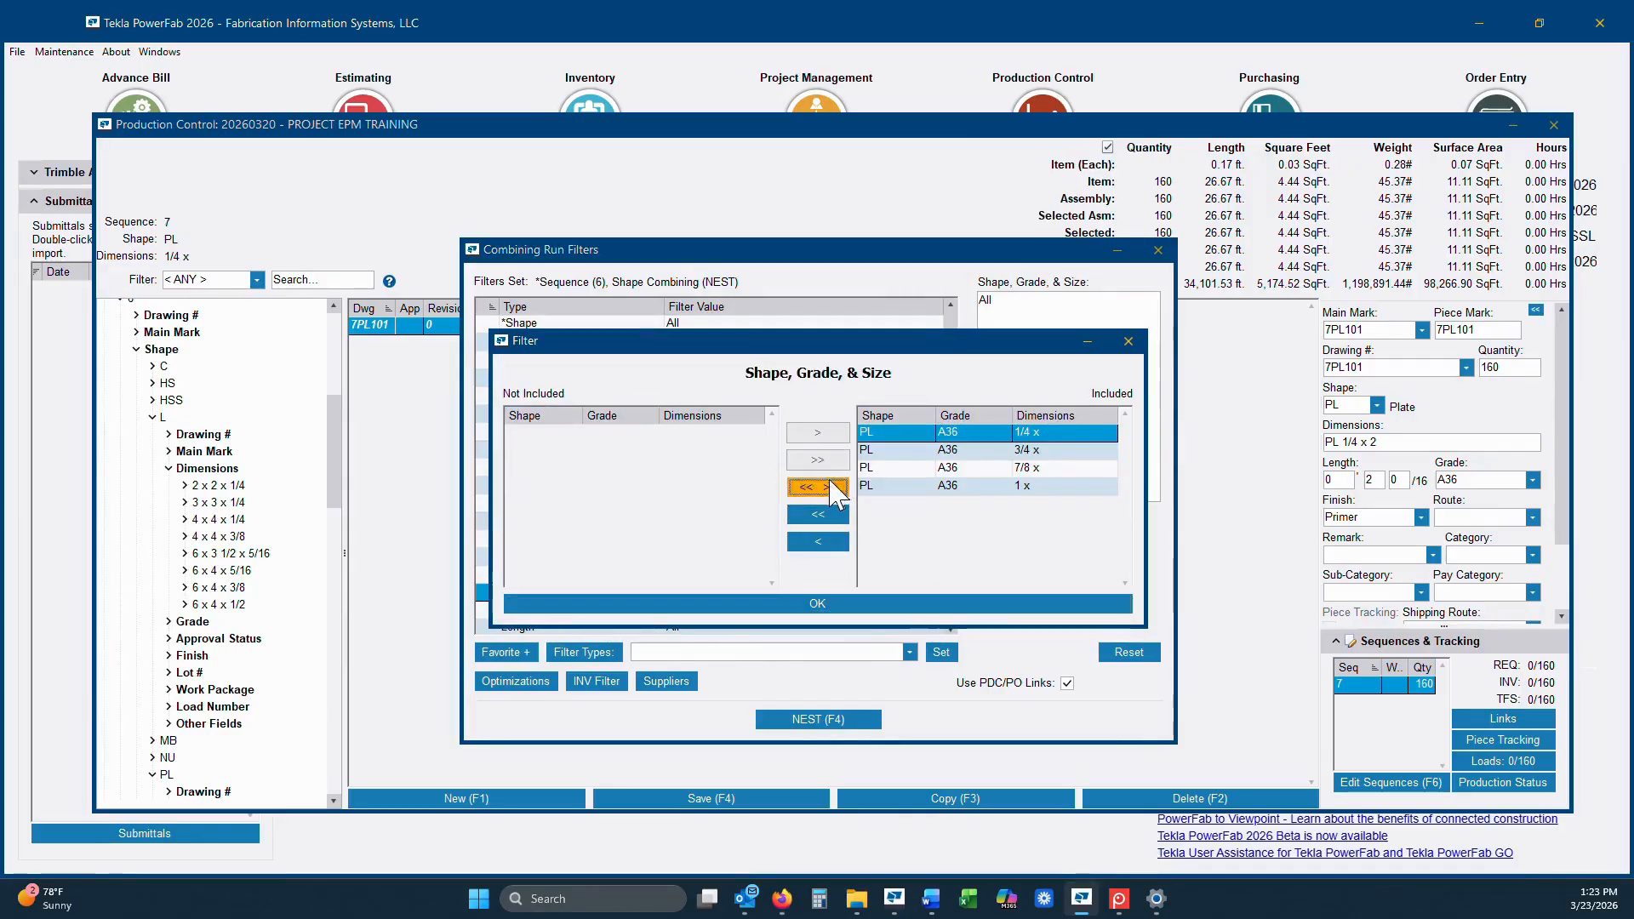
click(833, 484)
click(817, 604)
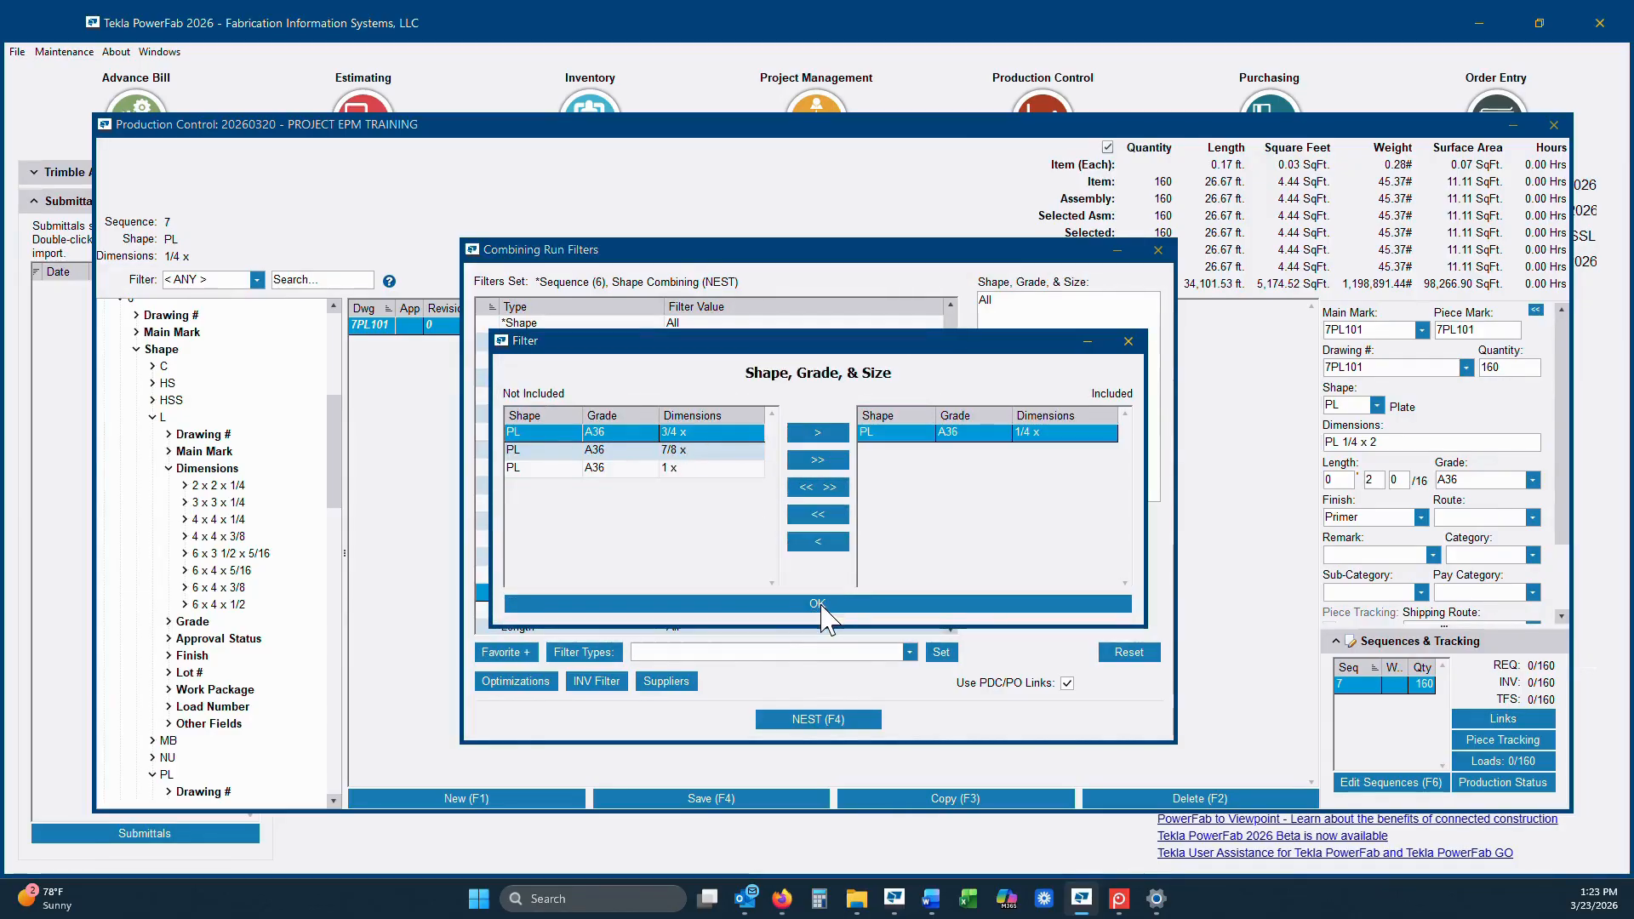
Step: Save the optimization setup with its current options and run the sequence 6 plate nest
click(530, 684)
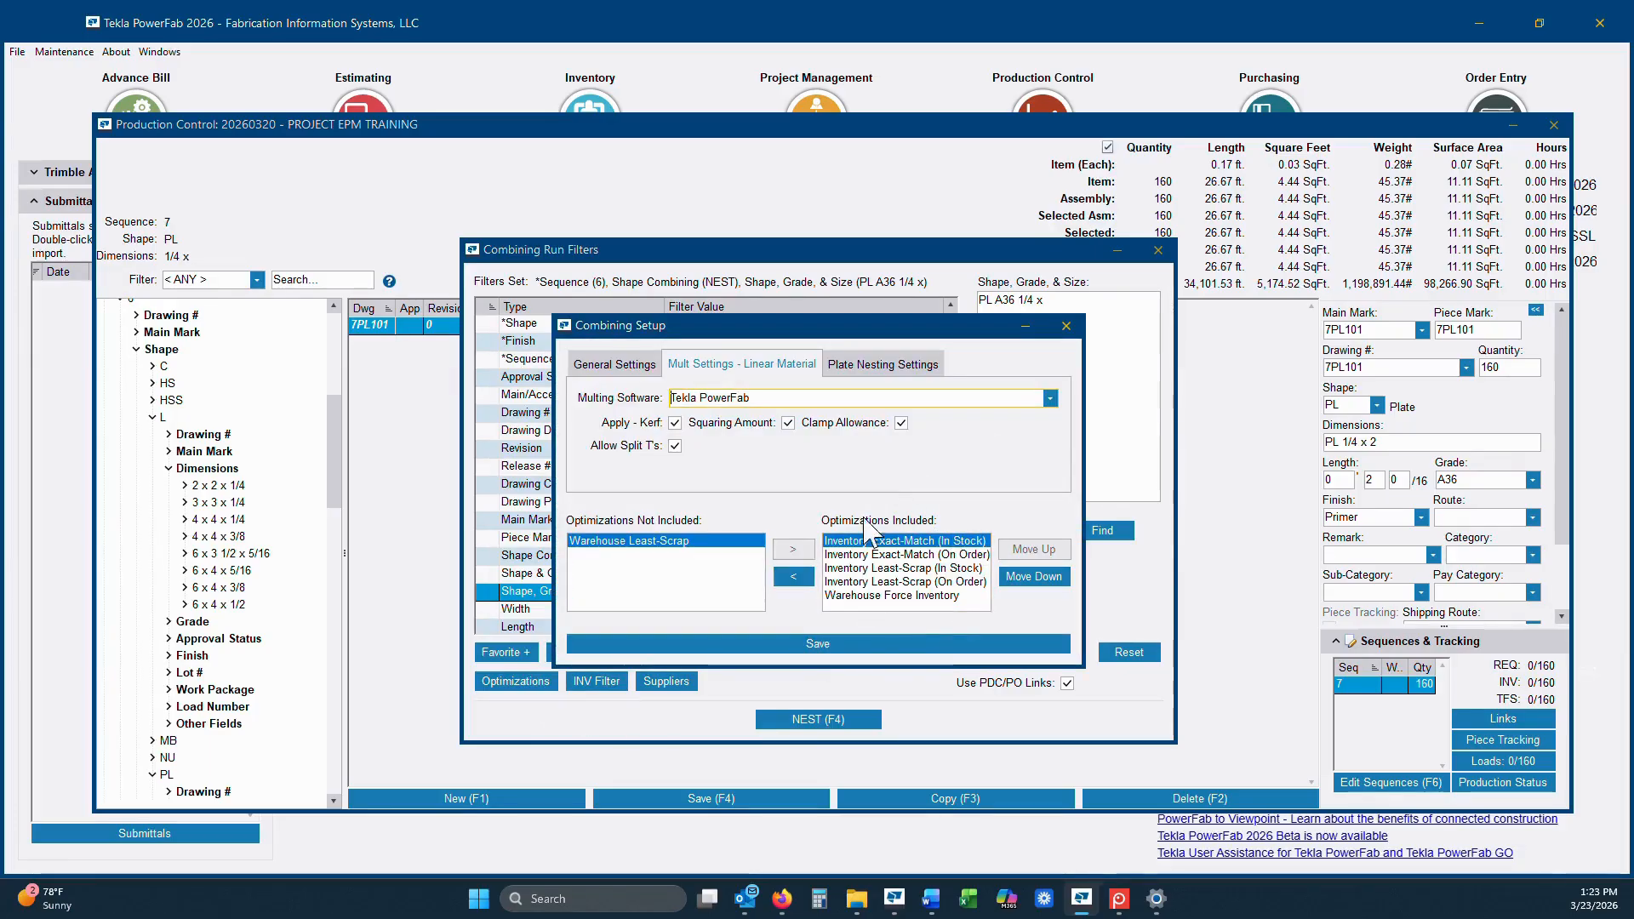
click(844, 647)
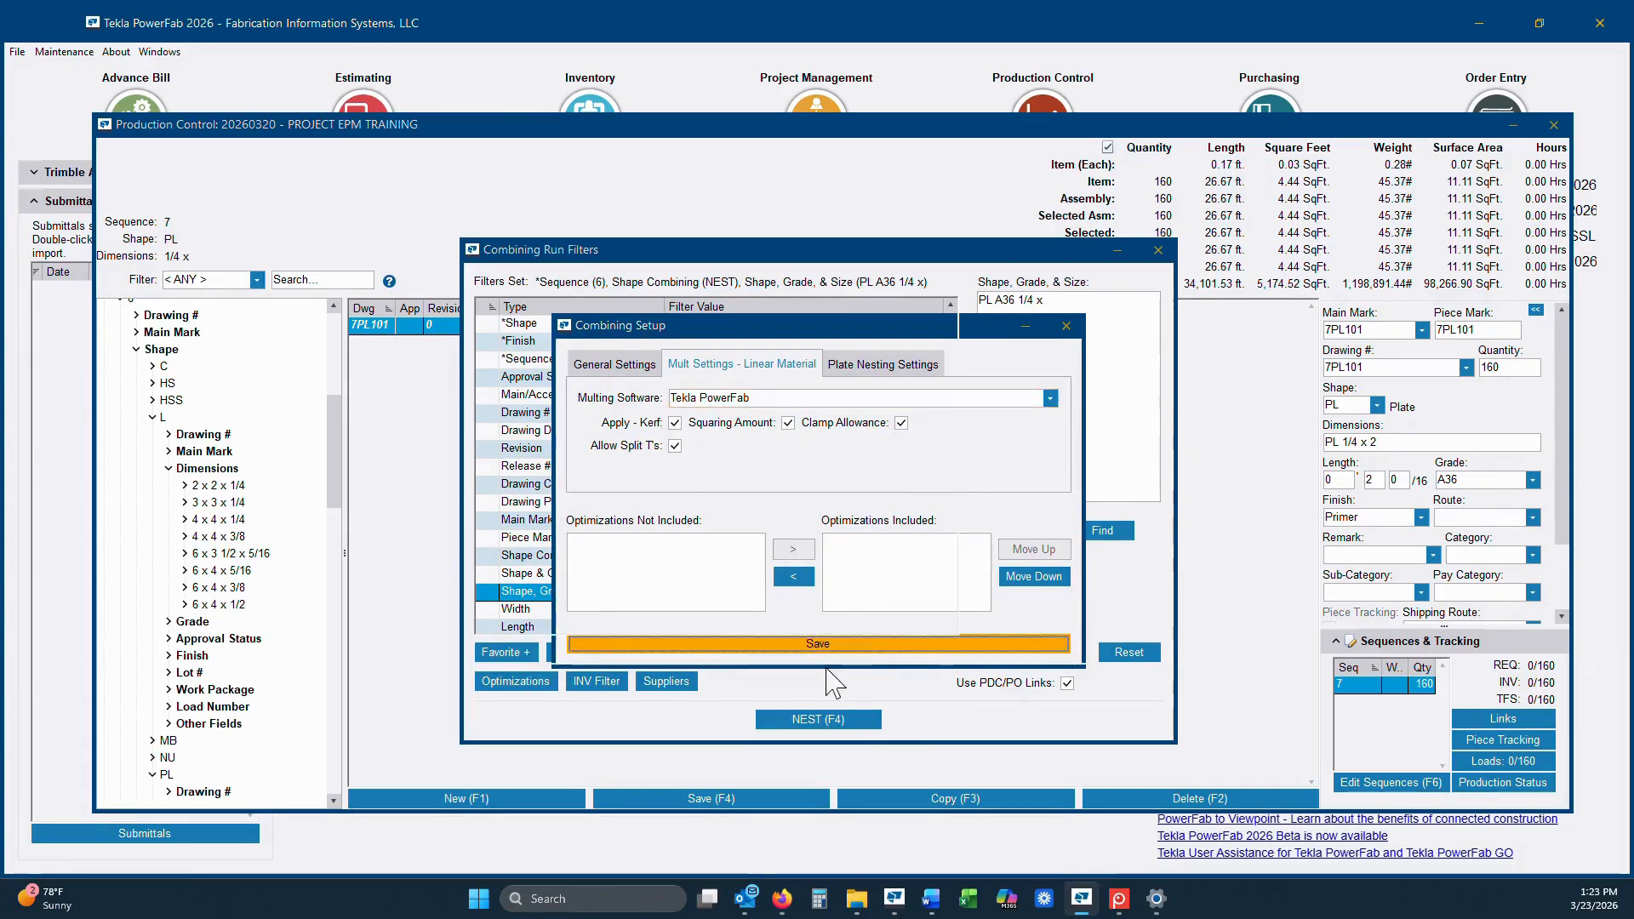
click(824, 720)
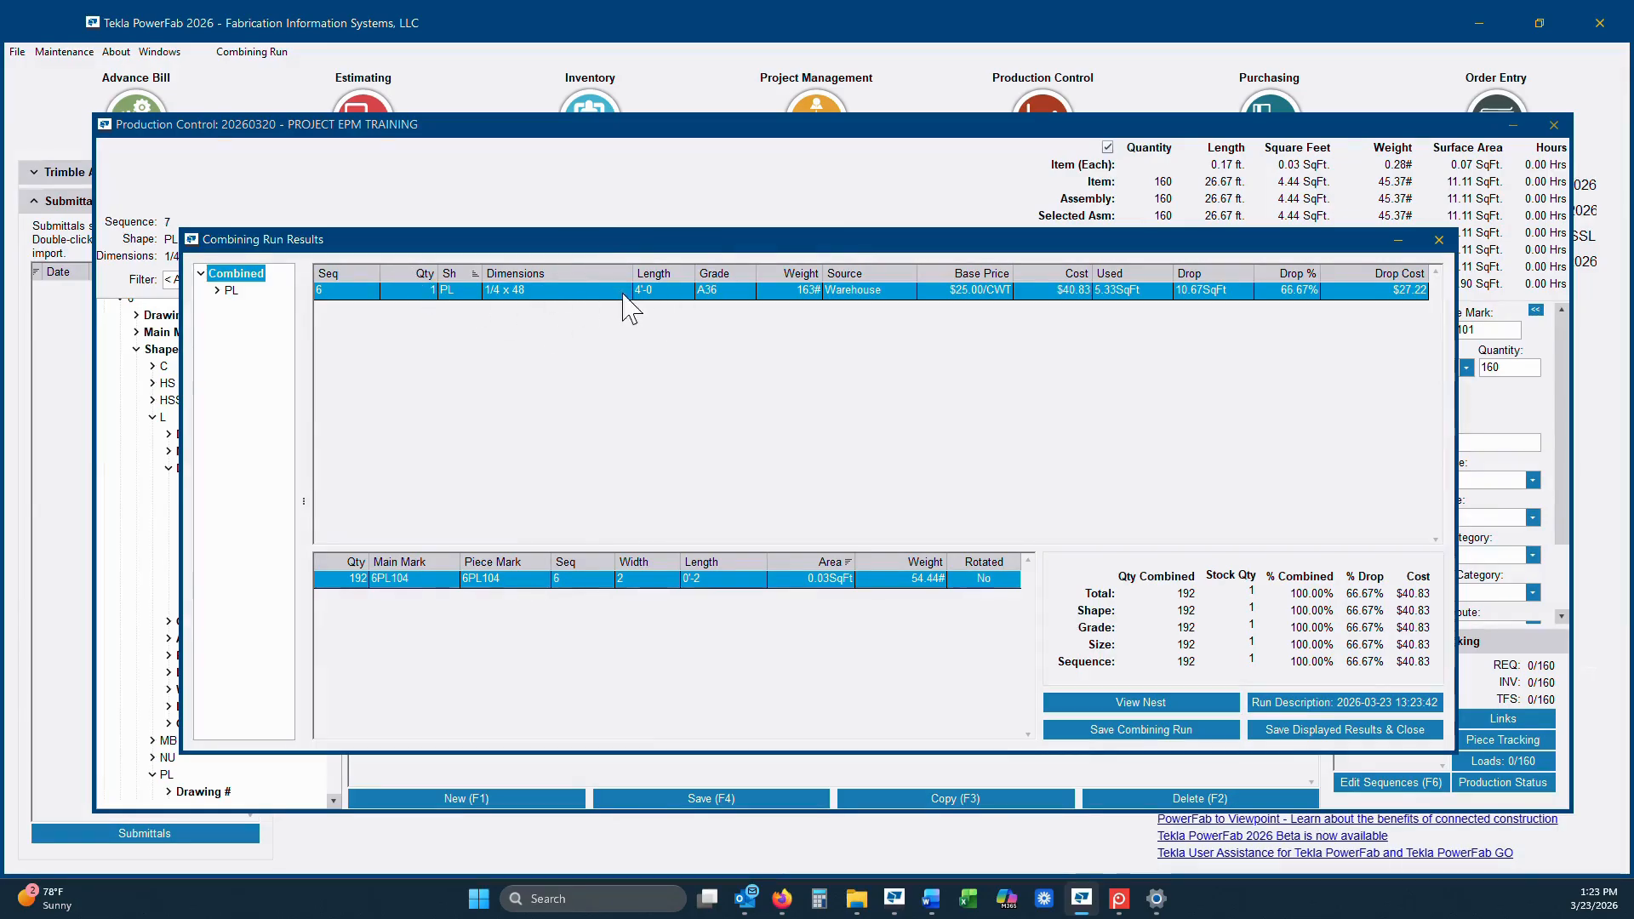
Step: Delete the 48 x 4'-0 stock size of PL A36 1/4 x from the run-specific pricing
click(241, 58)
click(338, 297)
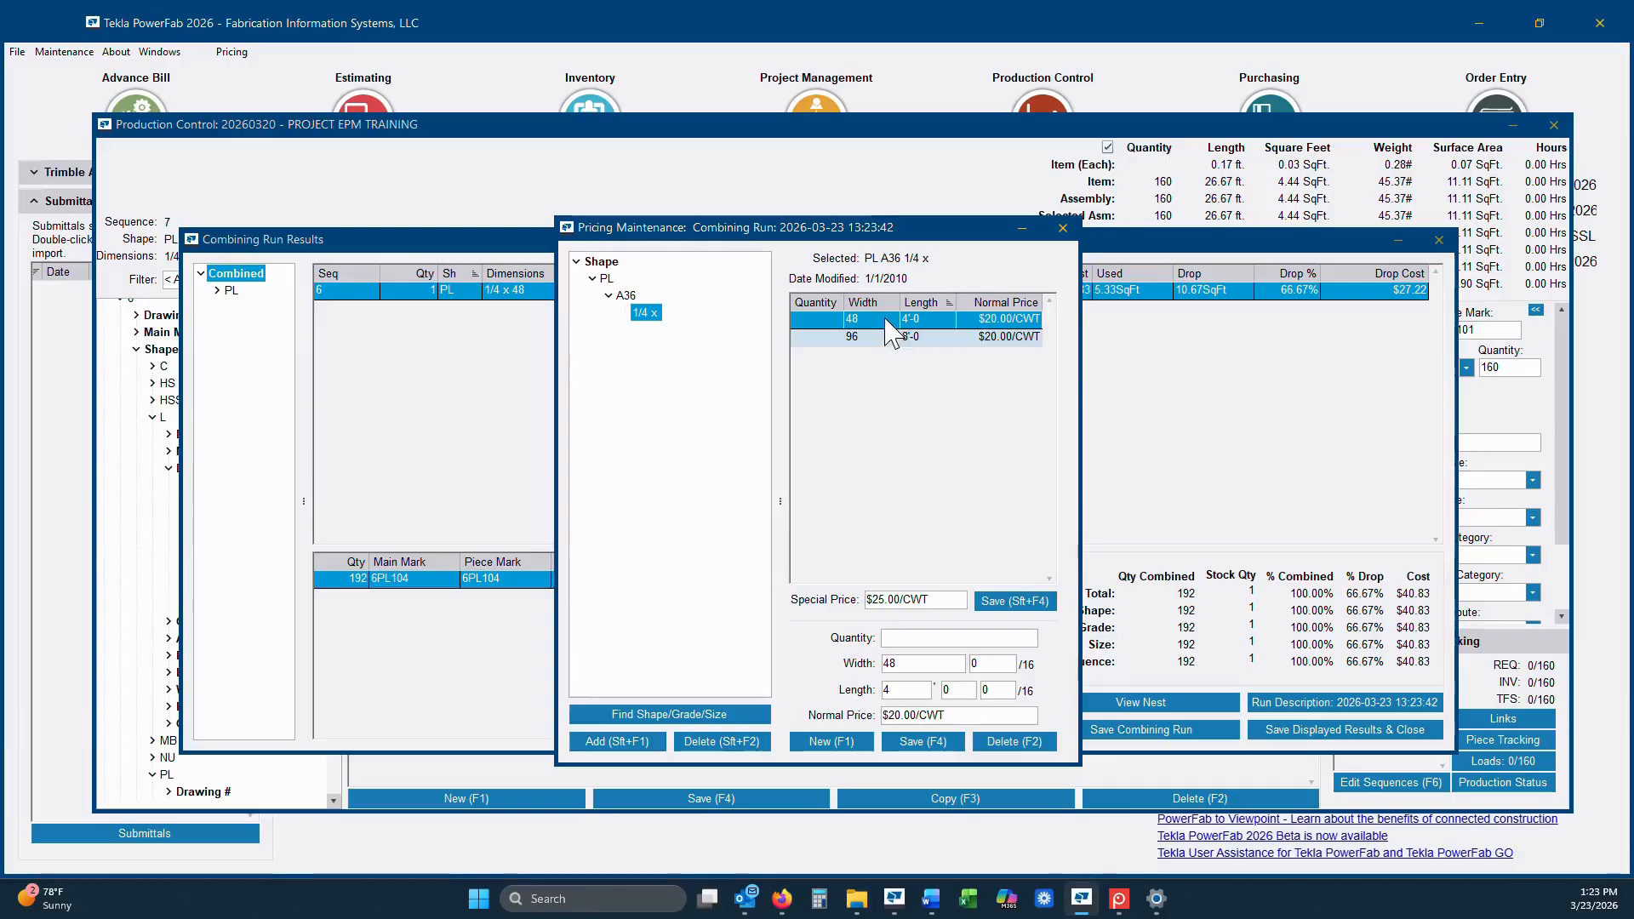
click(1014, 741)
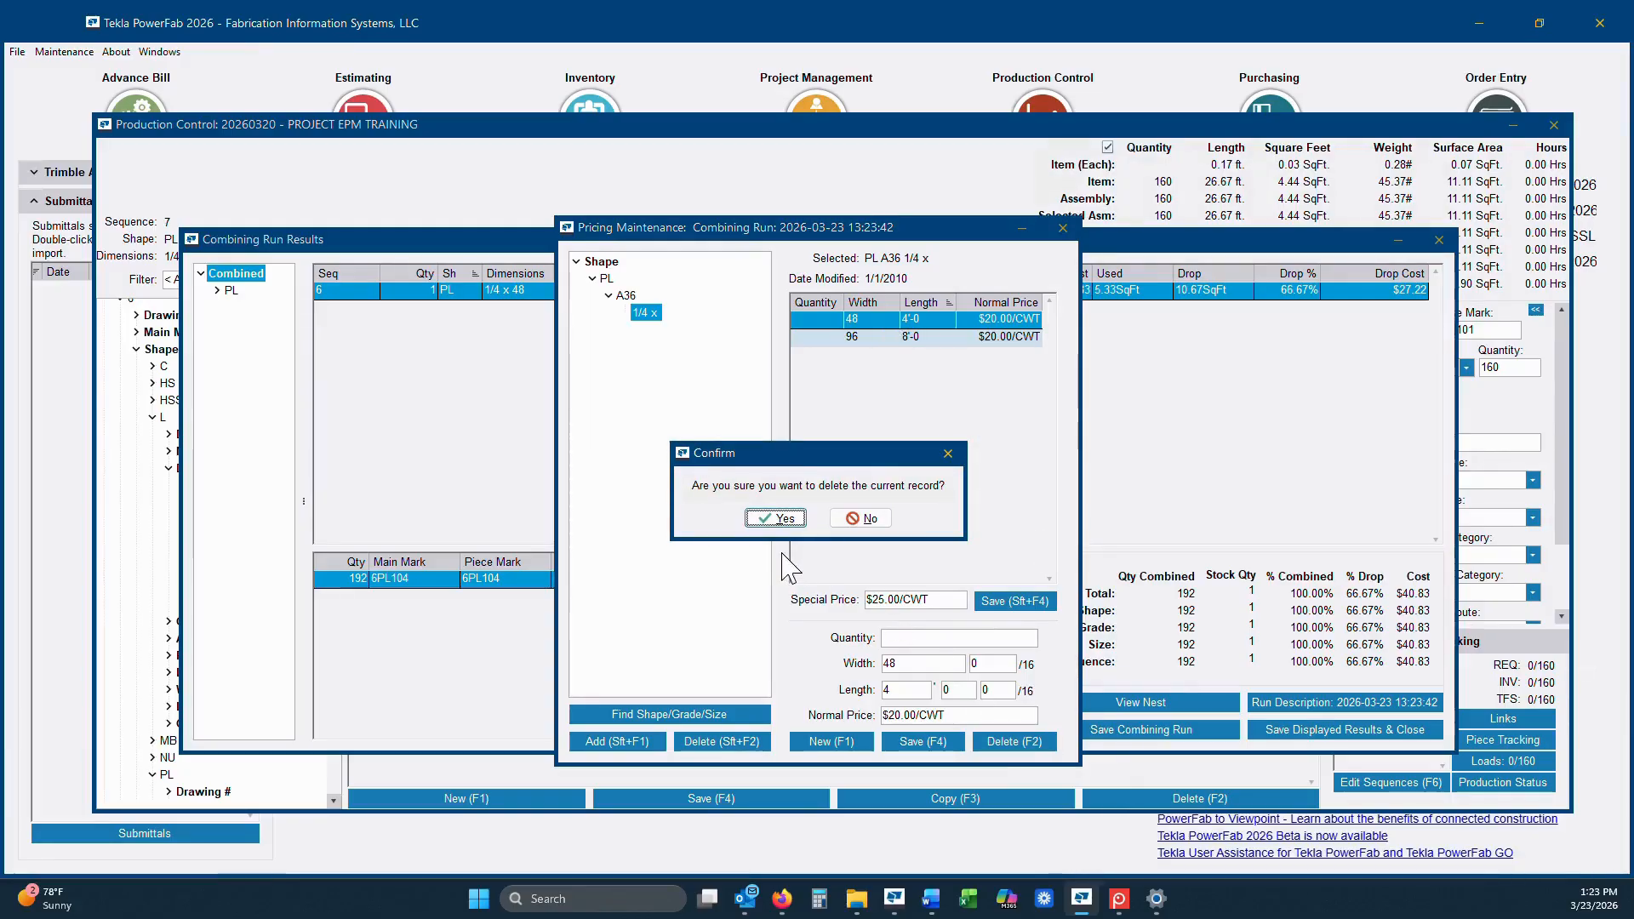
click(777, 518)
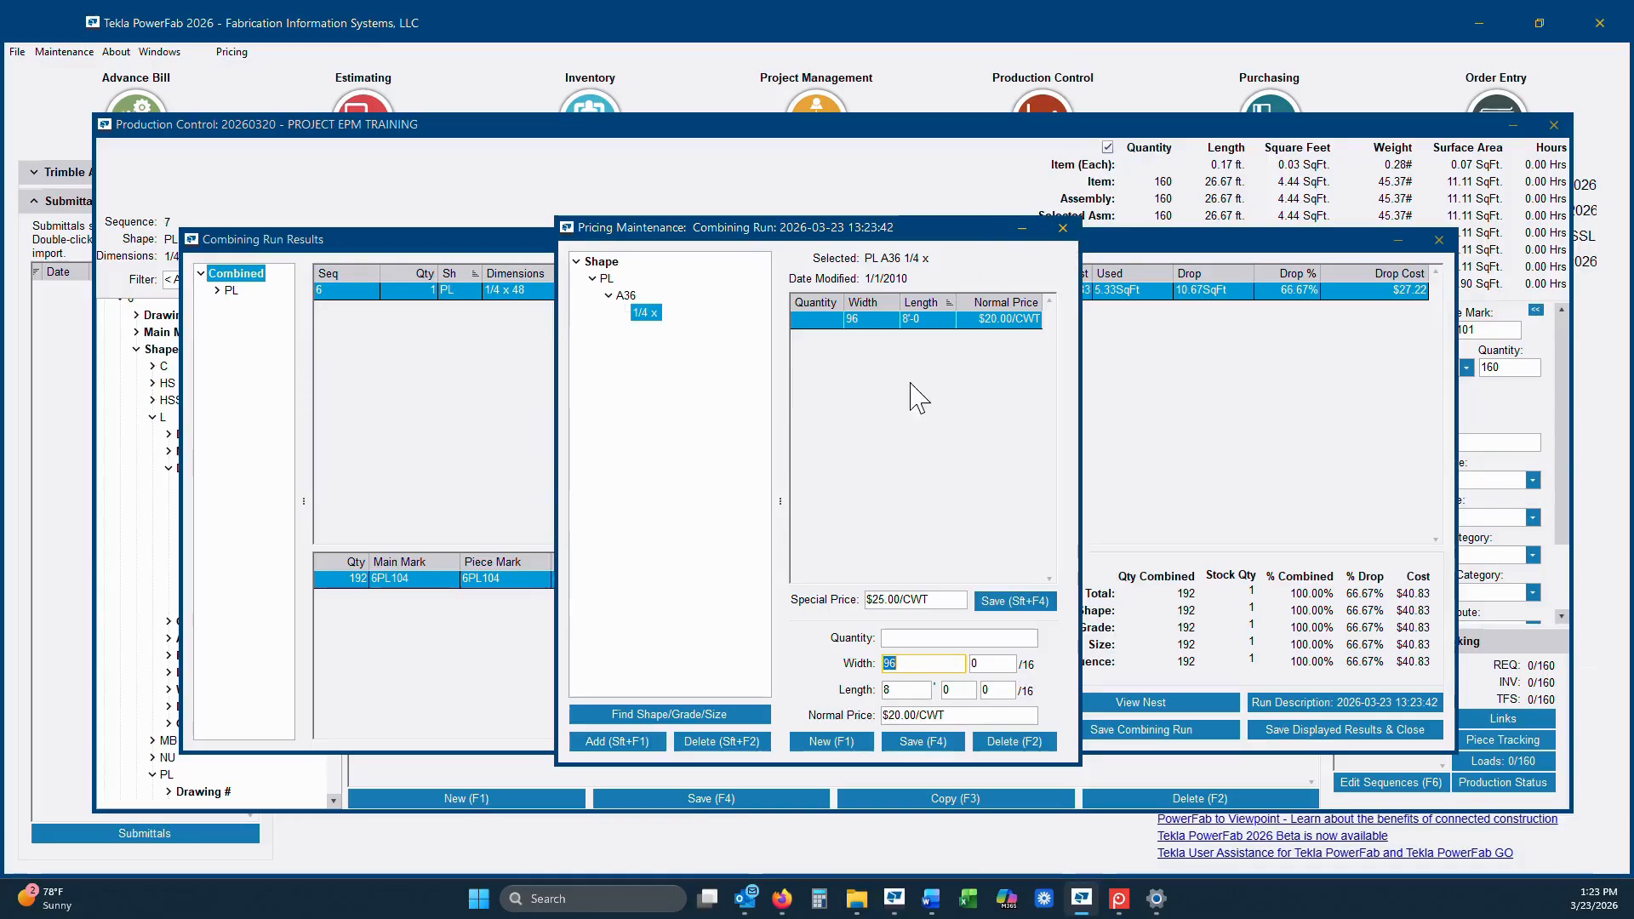
Step: Set the width of the remaining 8'-0 stock plate to 48, save it and close the pricing maintenance
text(48)
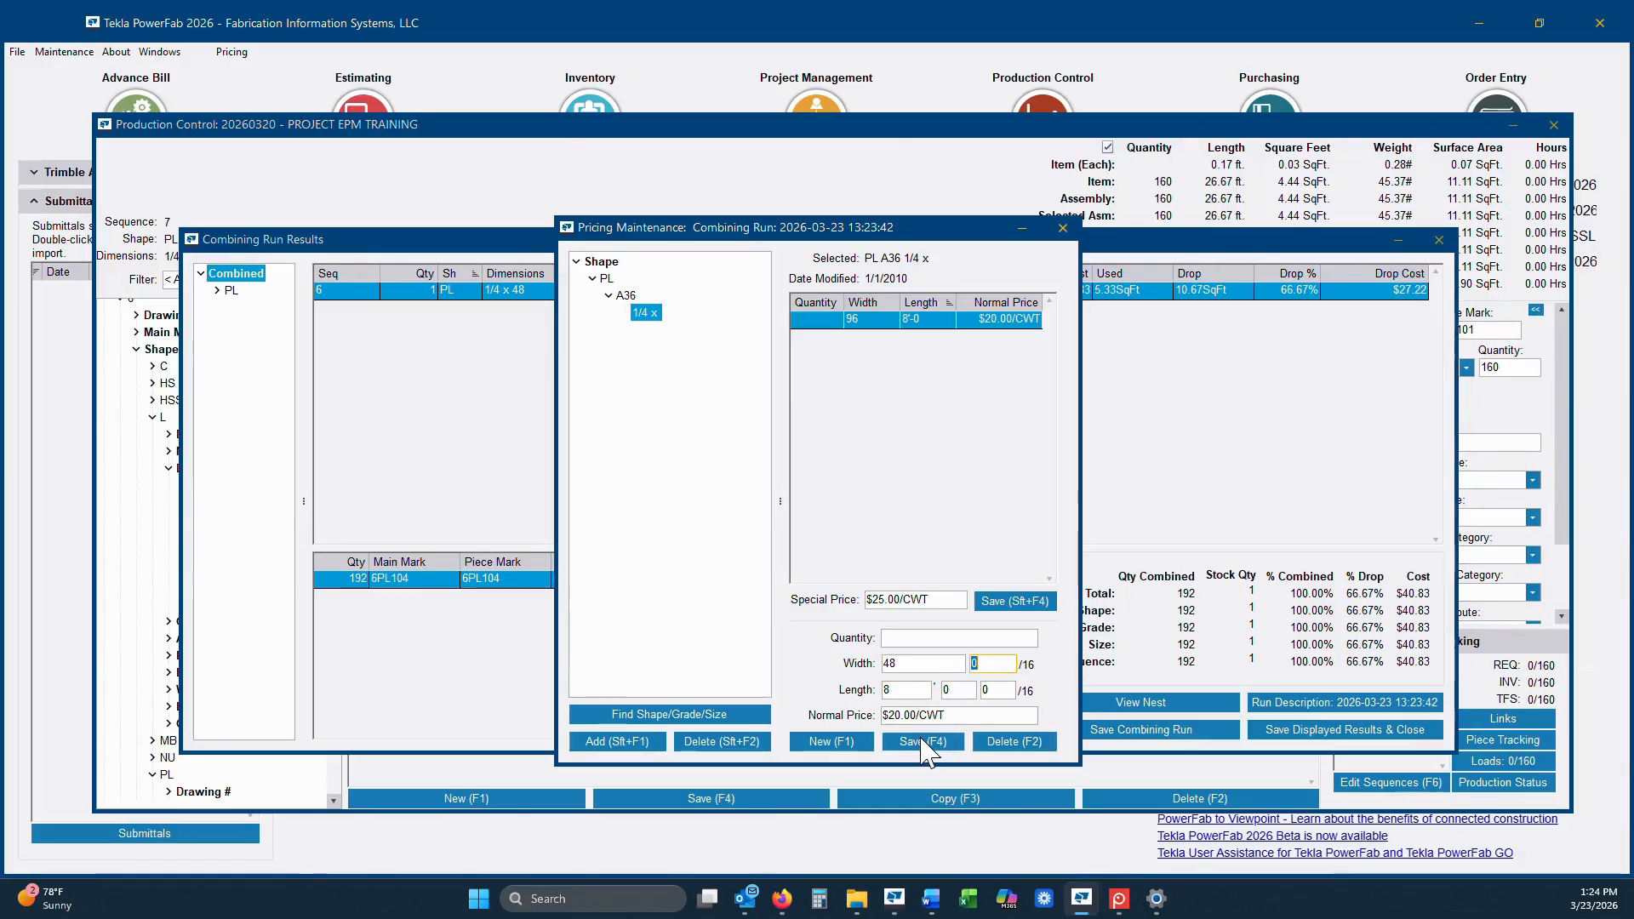
click(924, 742)
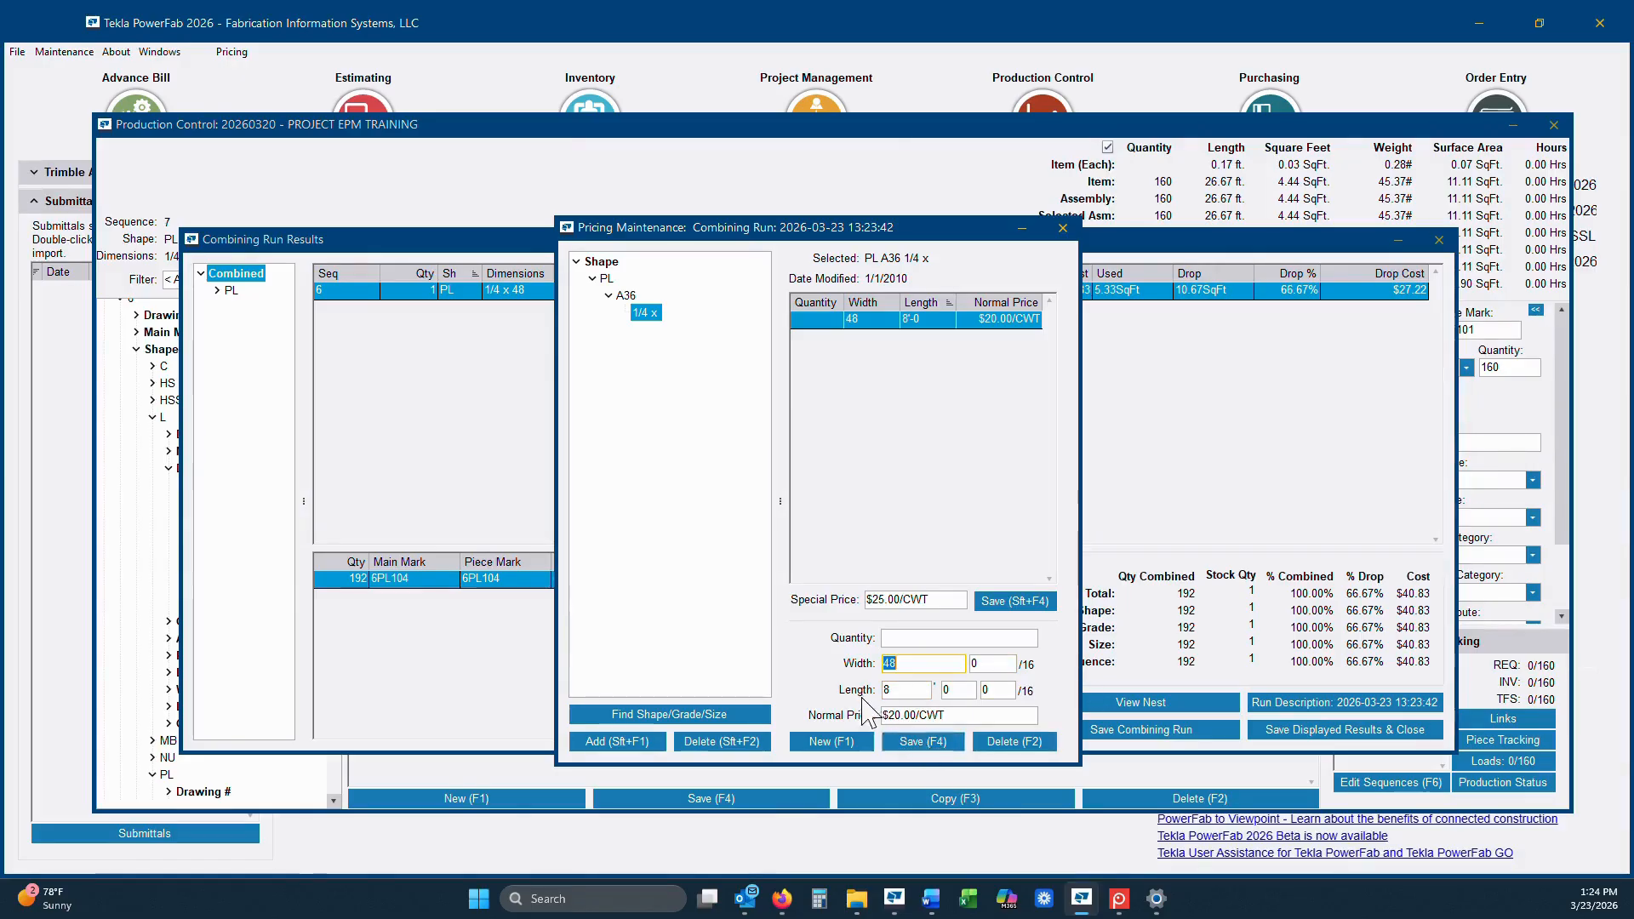
click(1063, 227)
Step: Recombine all shapes, grades and sizes without saving the combining run first
click(252, 52)
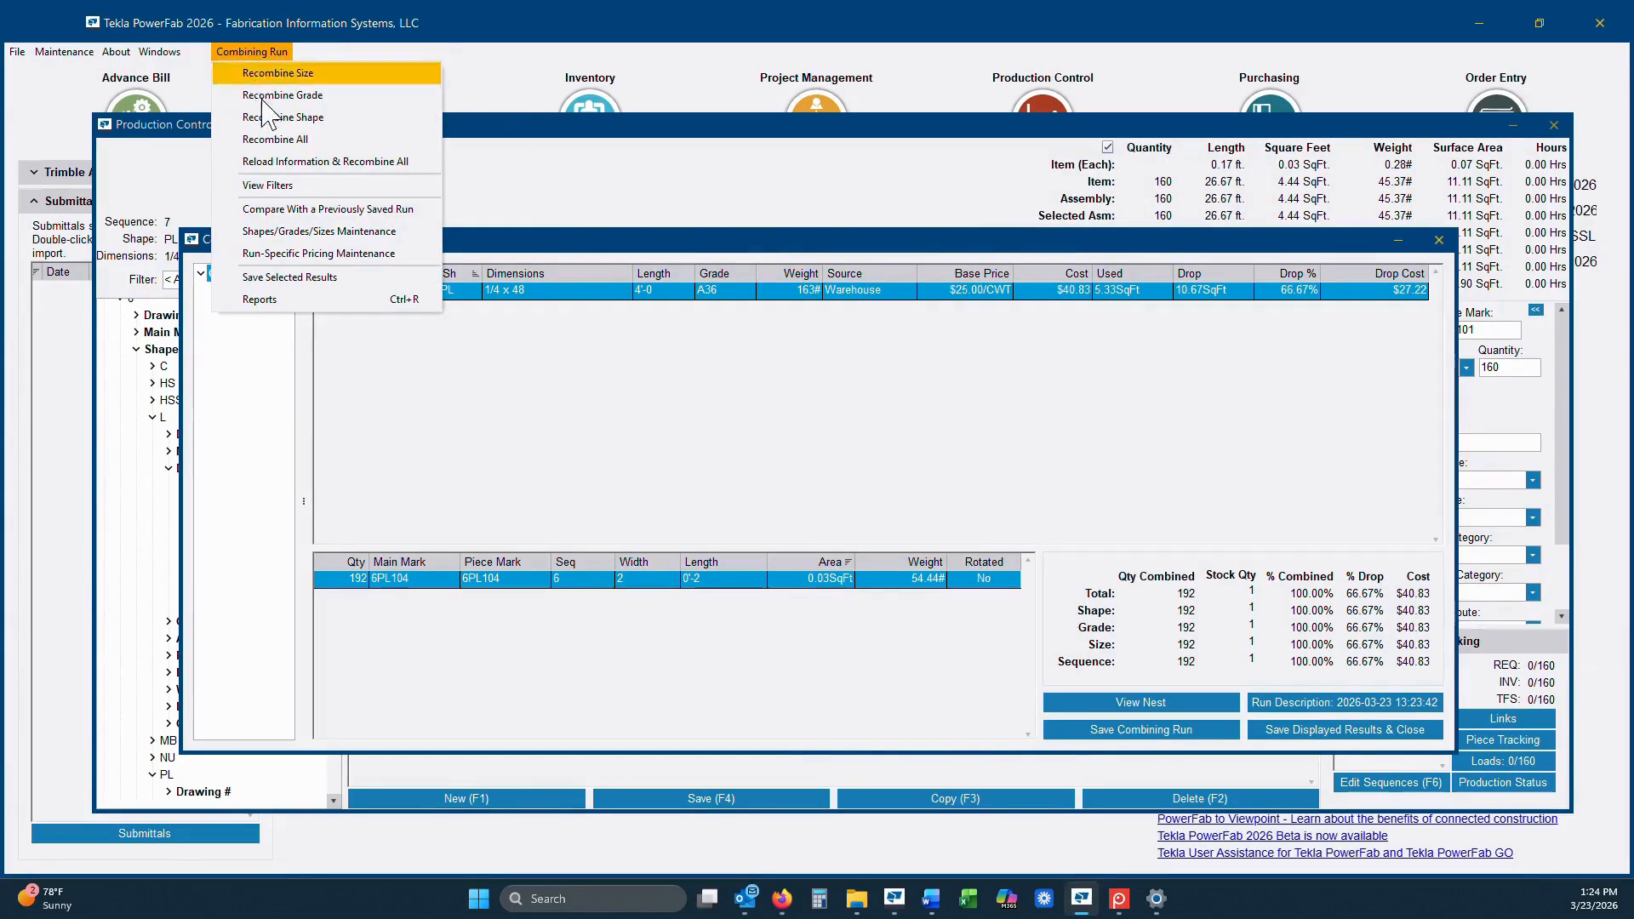
click(265, 141)
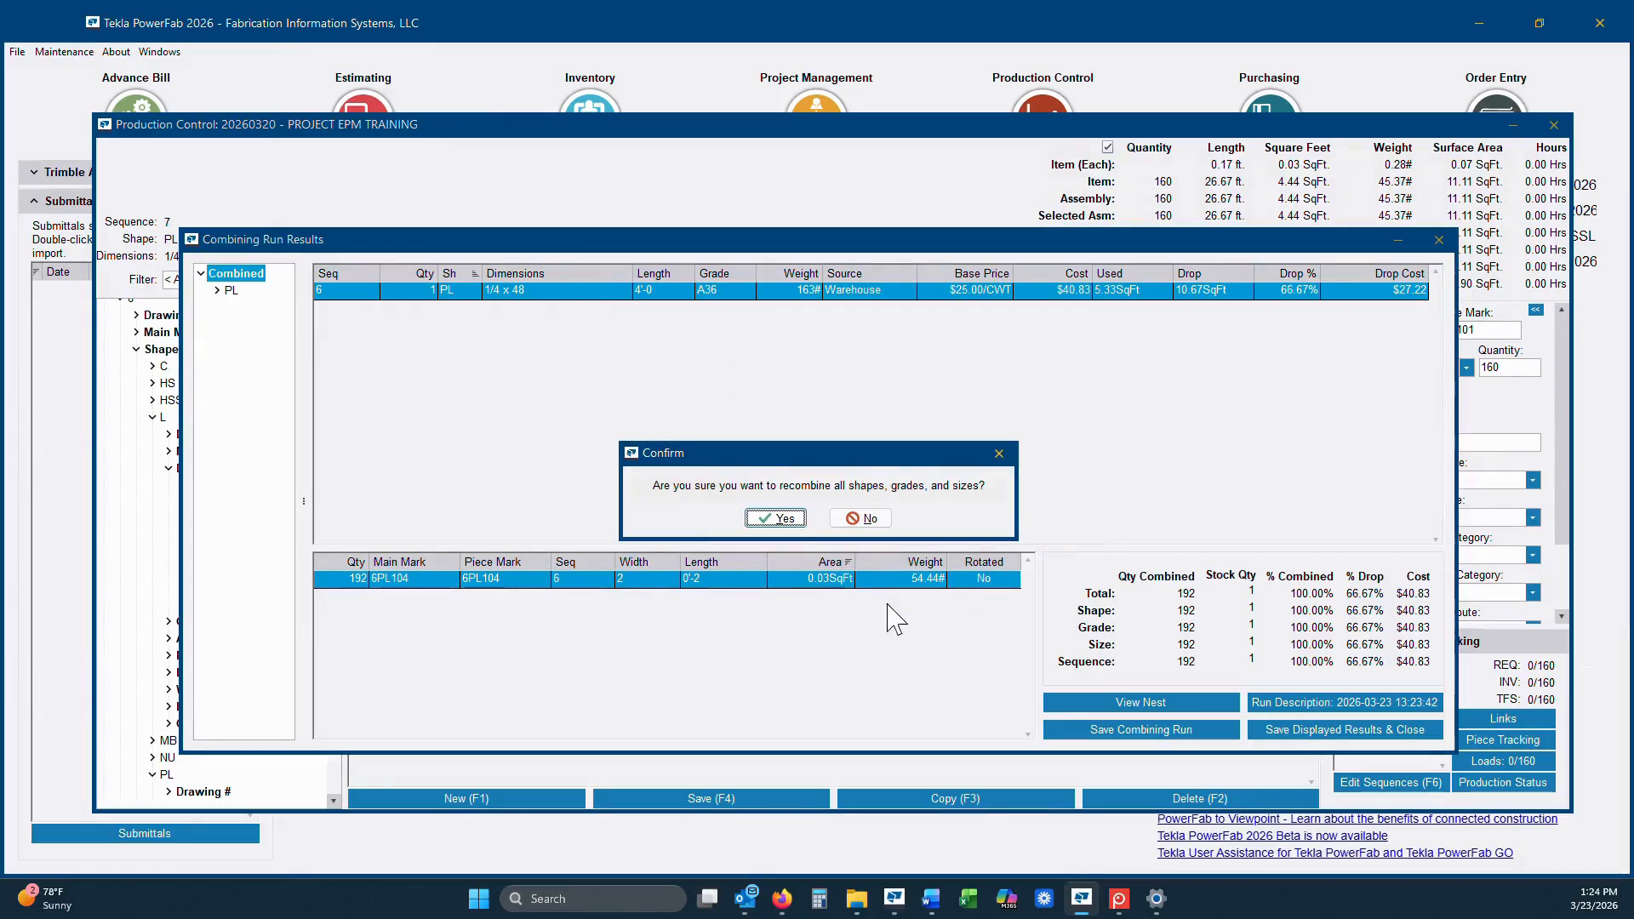
click(776, 518)
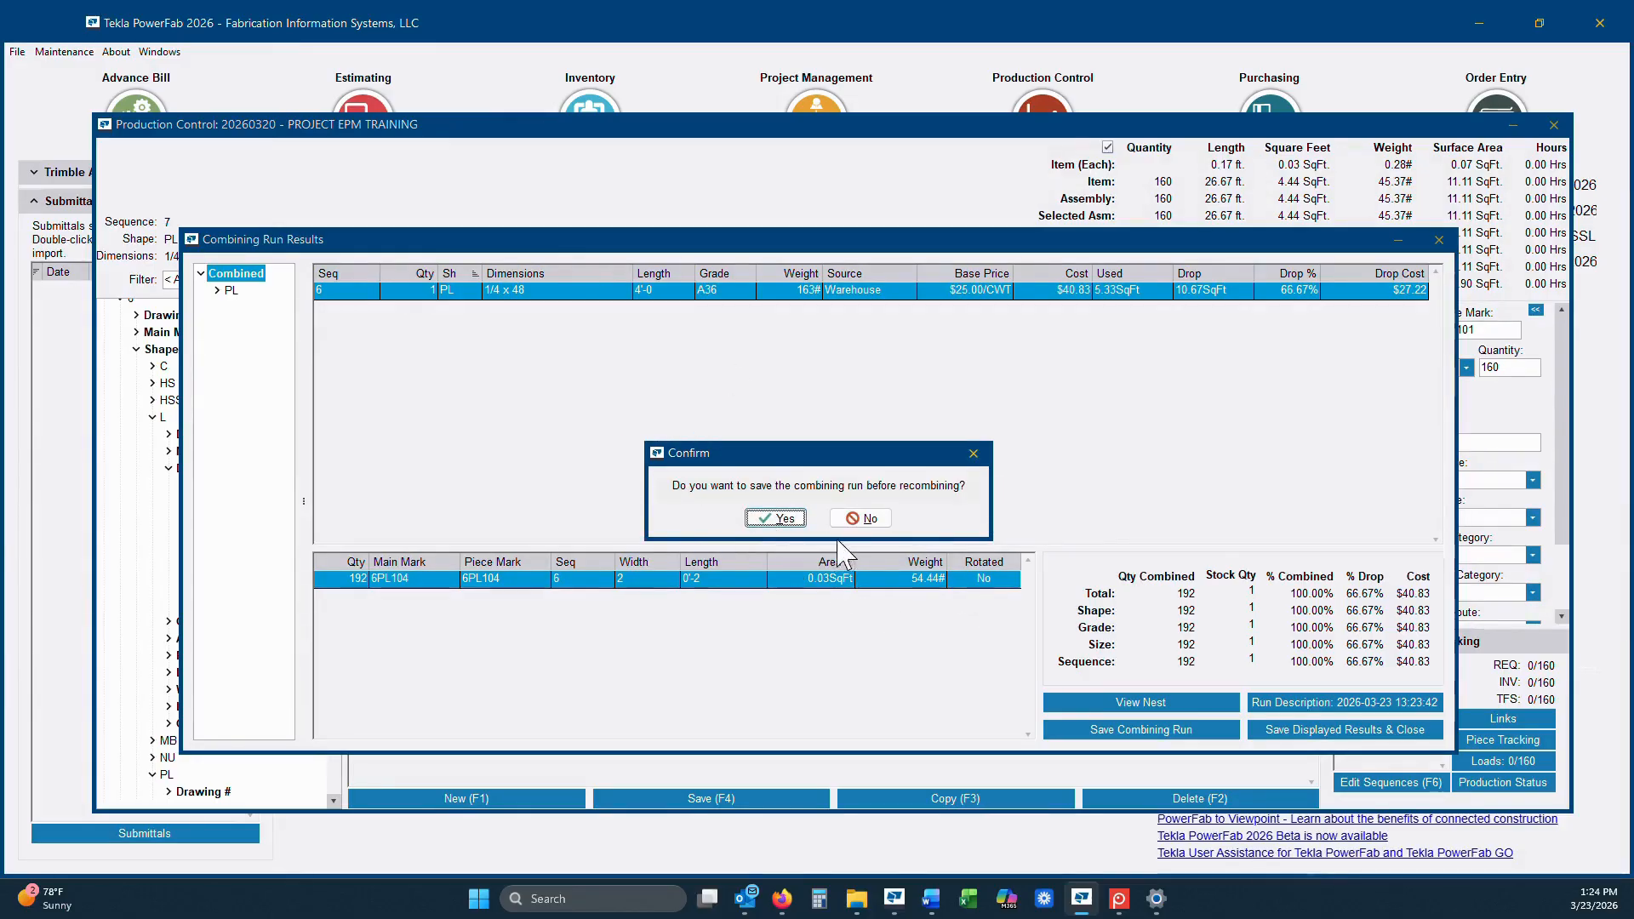
click(867, 519)
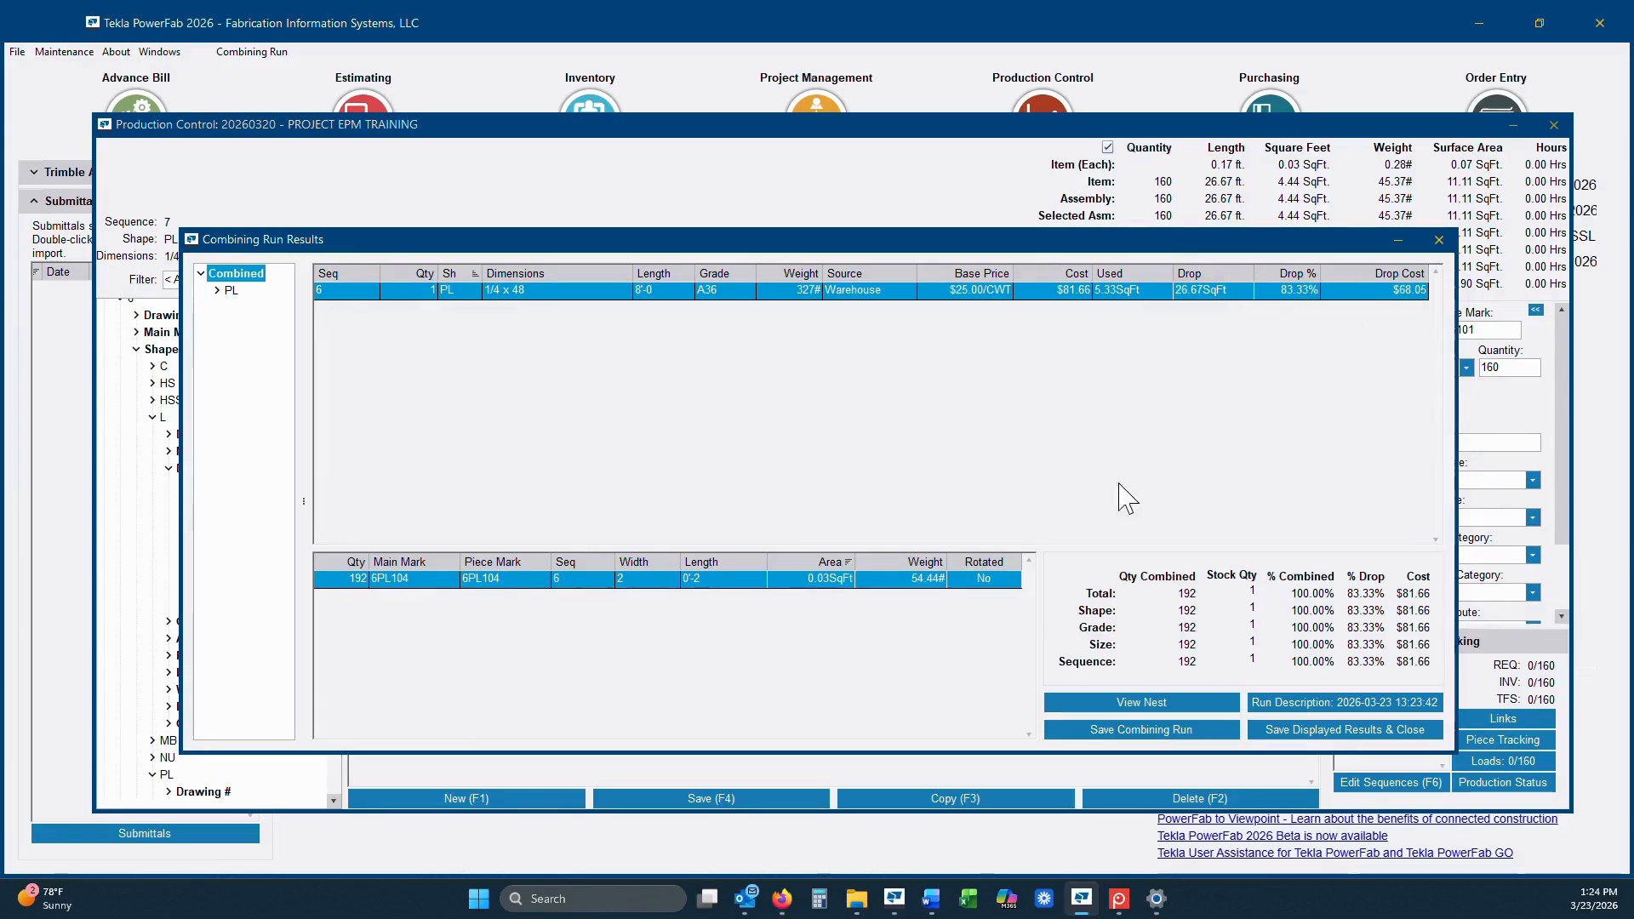
Step: Check the nest layout and save the displayed results to the project's purchase order dated 3/23/2026
click(1149, 706)
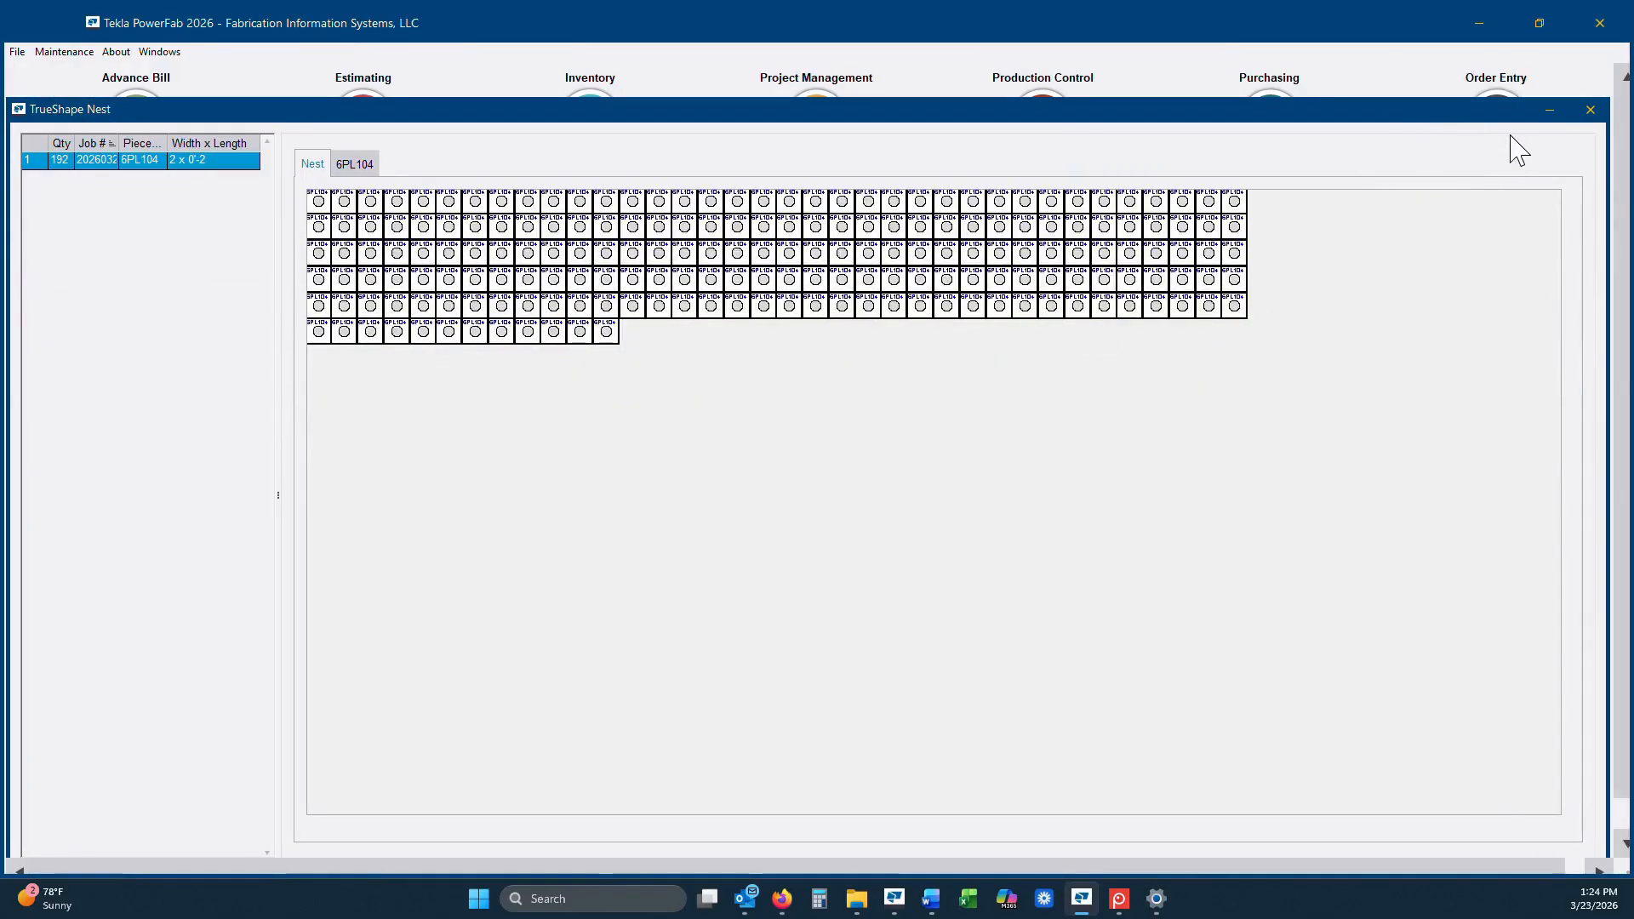
click(1589, 109)
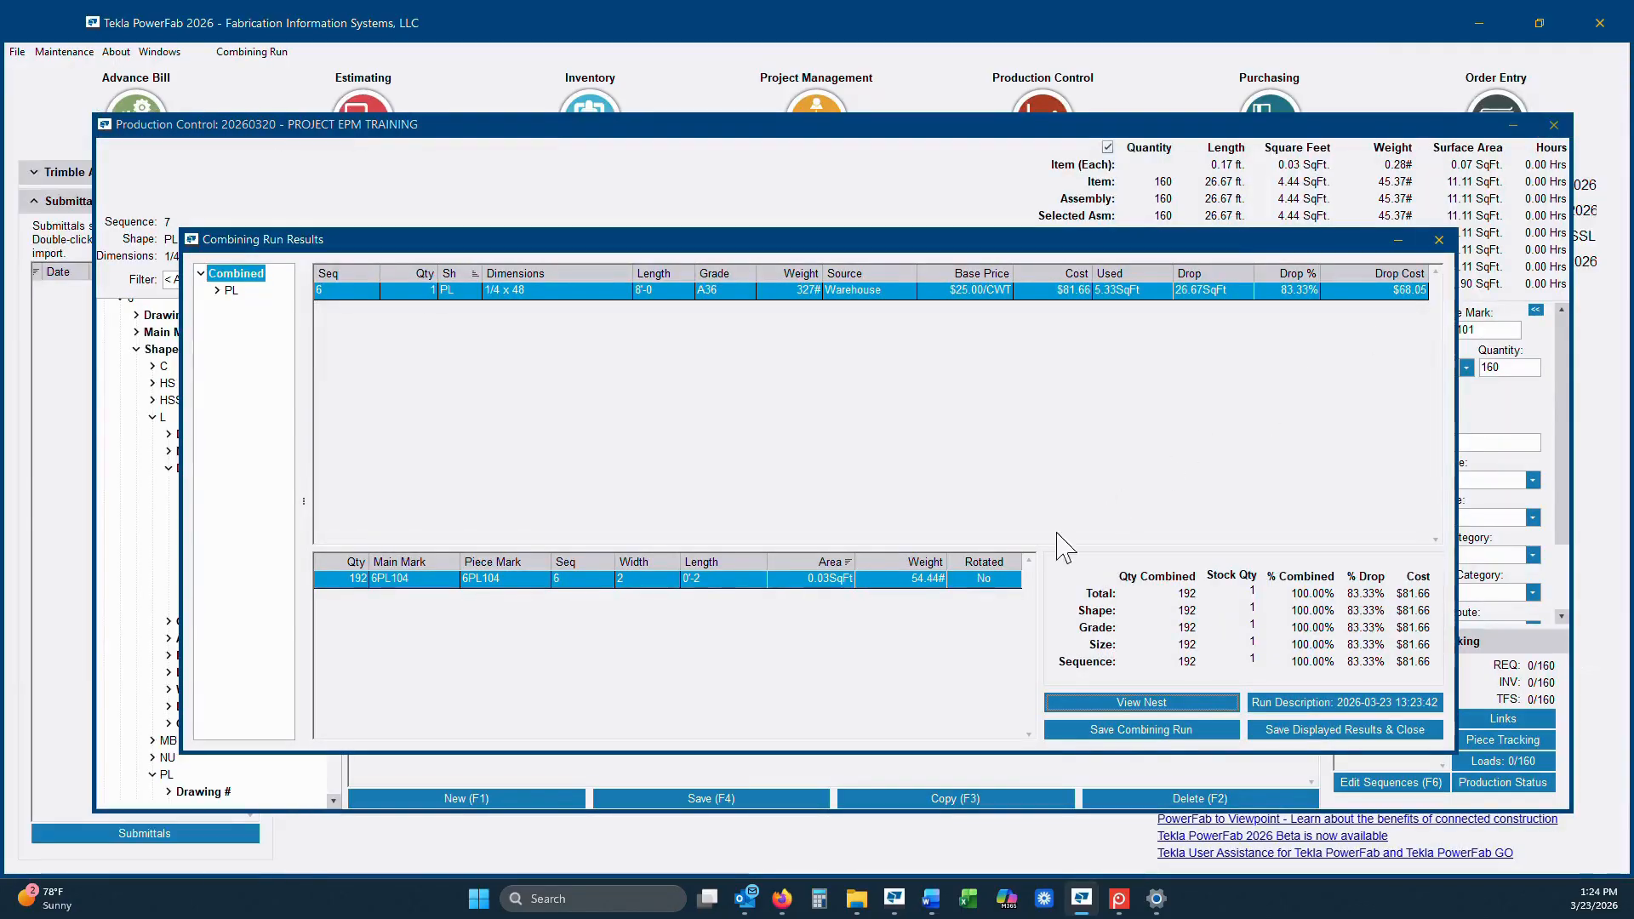
click(1332, 732)
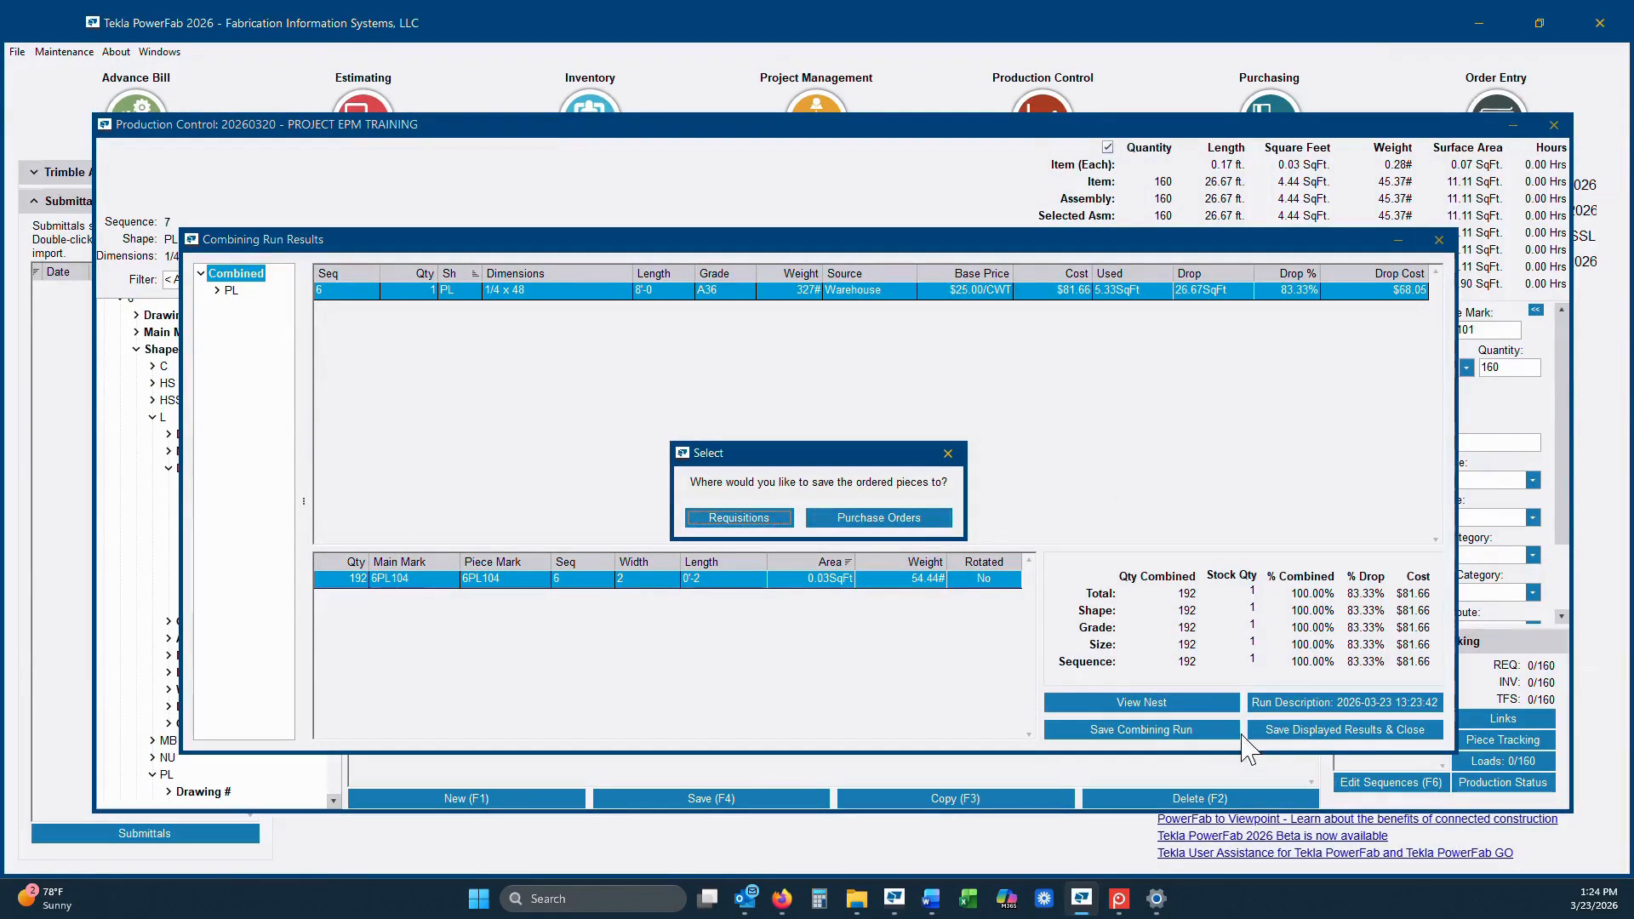
click(906, 522)
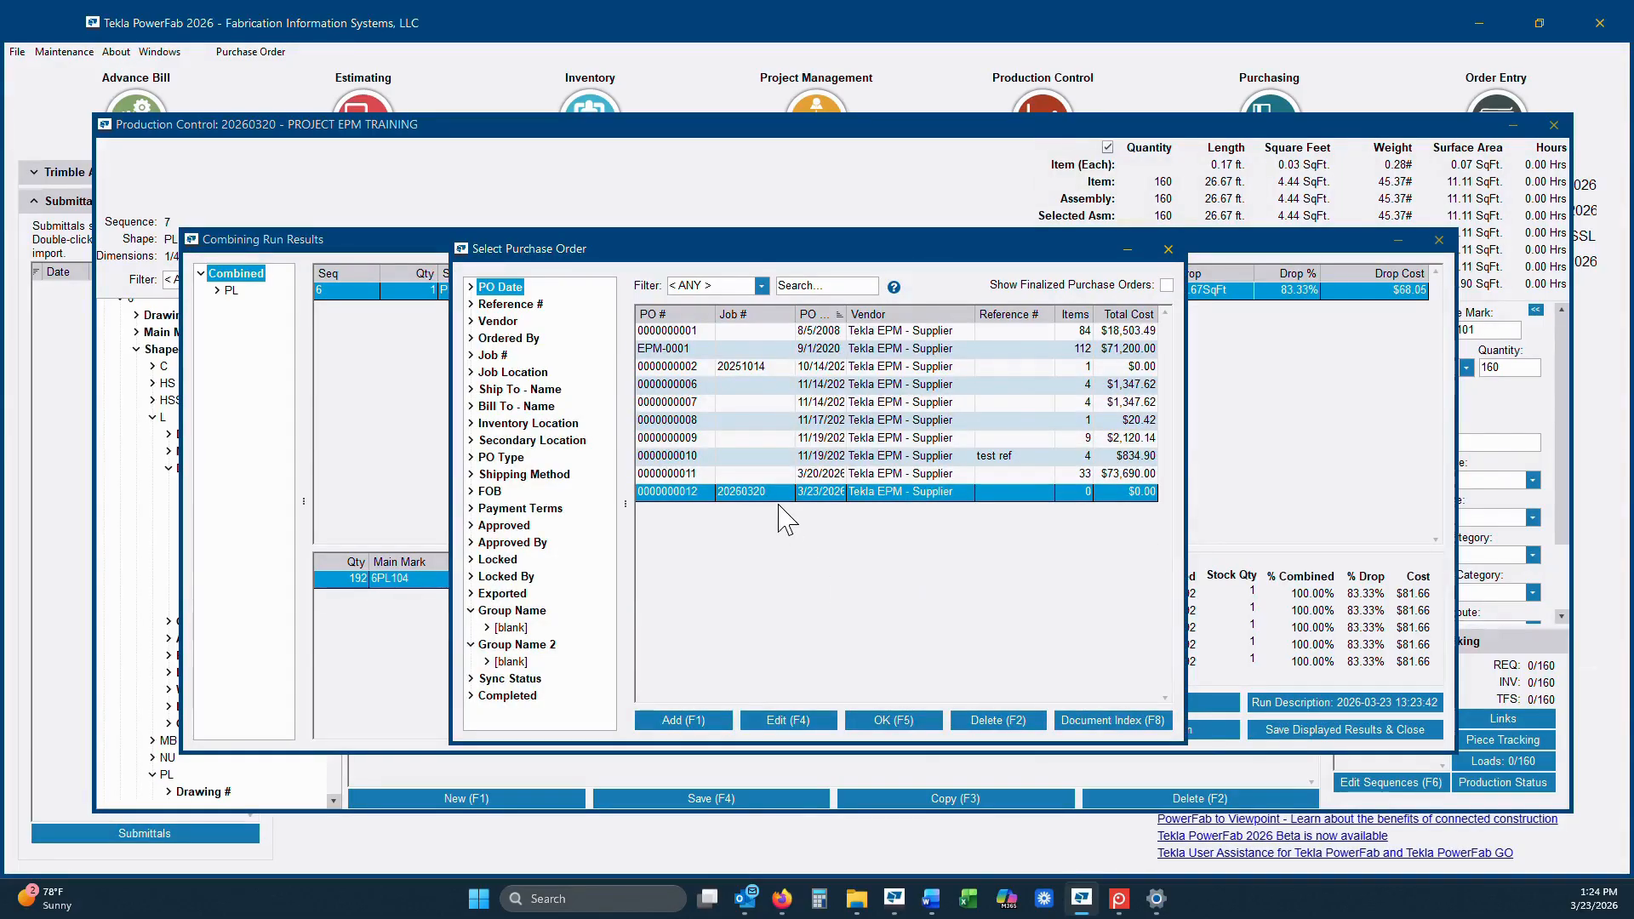
double_click(776, 497)
key(Return)
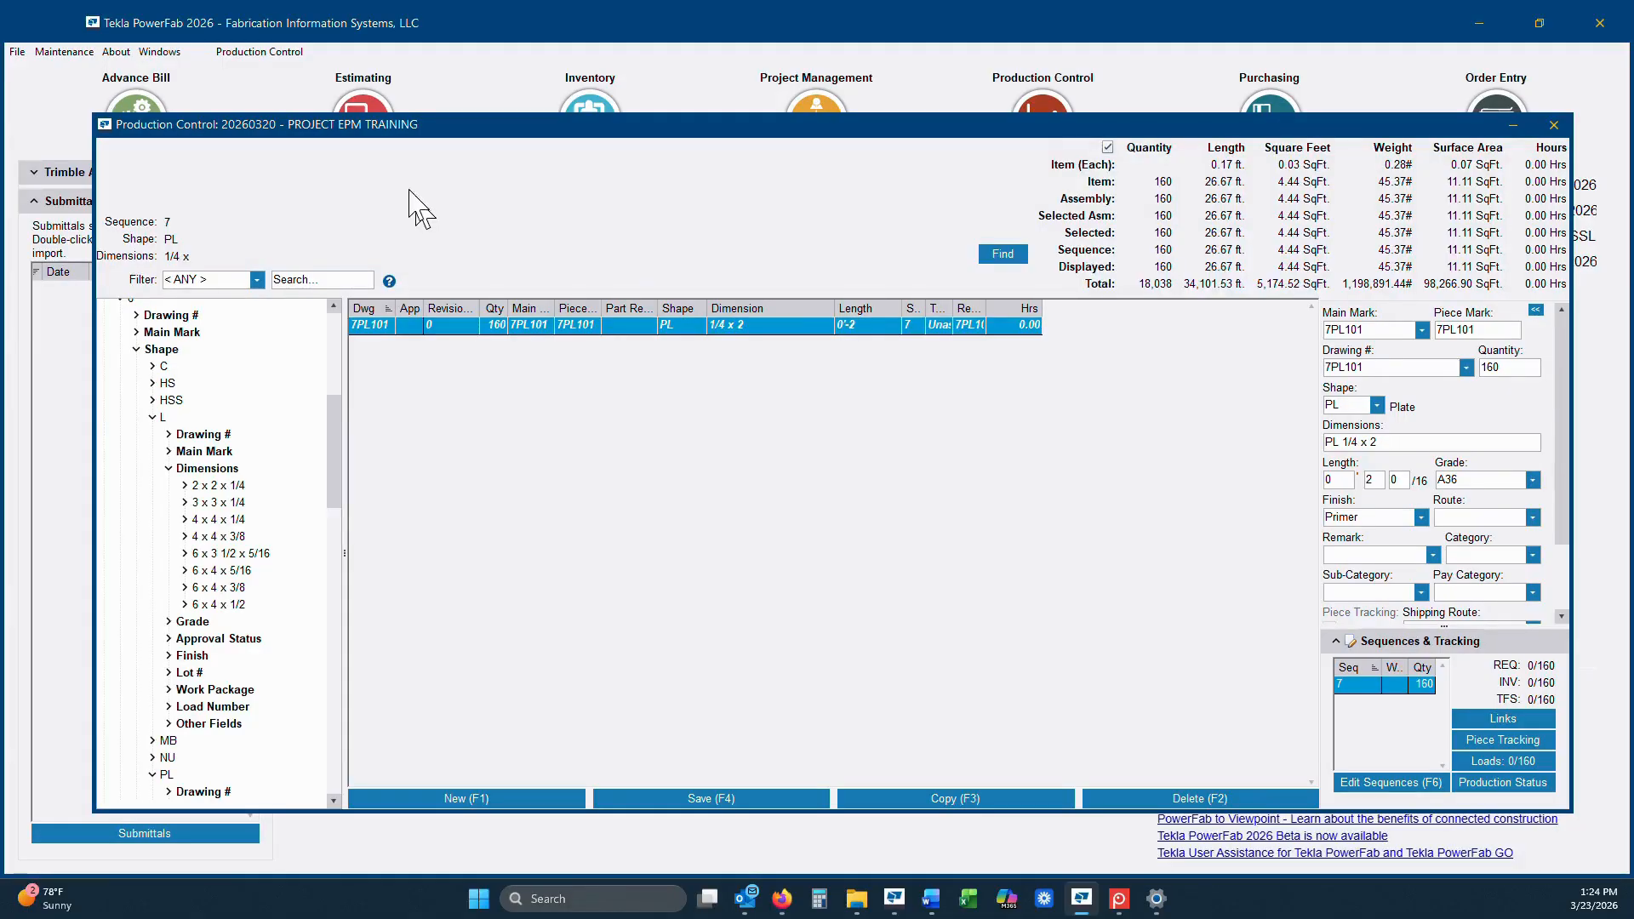
Step: Start a new cut list for the project, filtered to shape PL and sequence 6
click(260, 51)
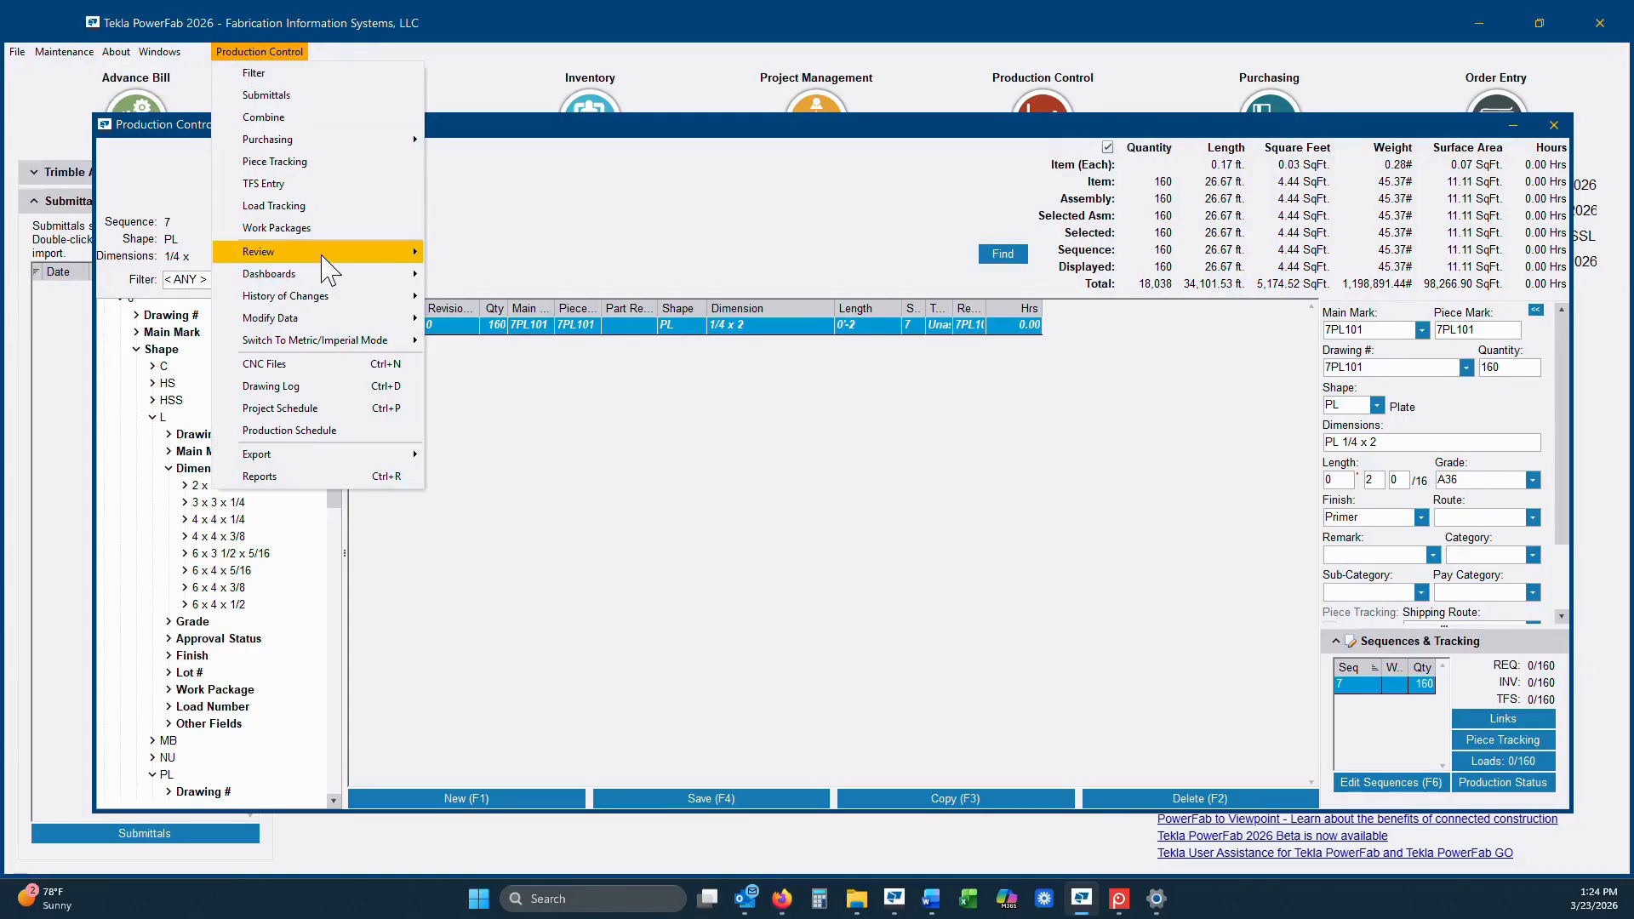
mouse_move(328, 270)
click(468, 252)
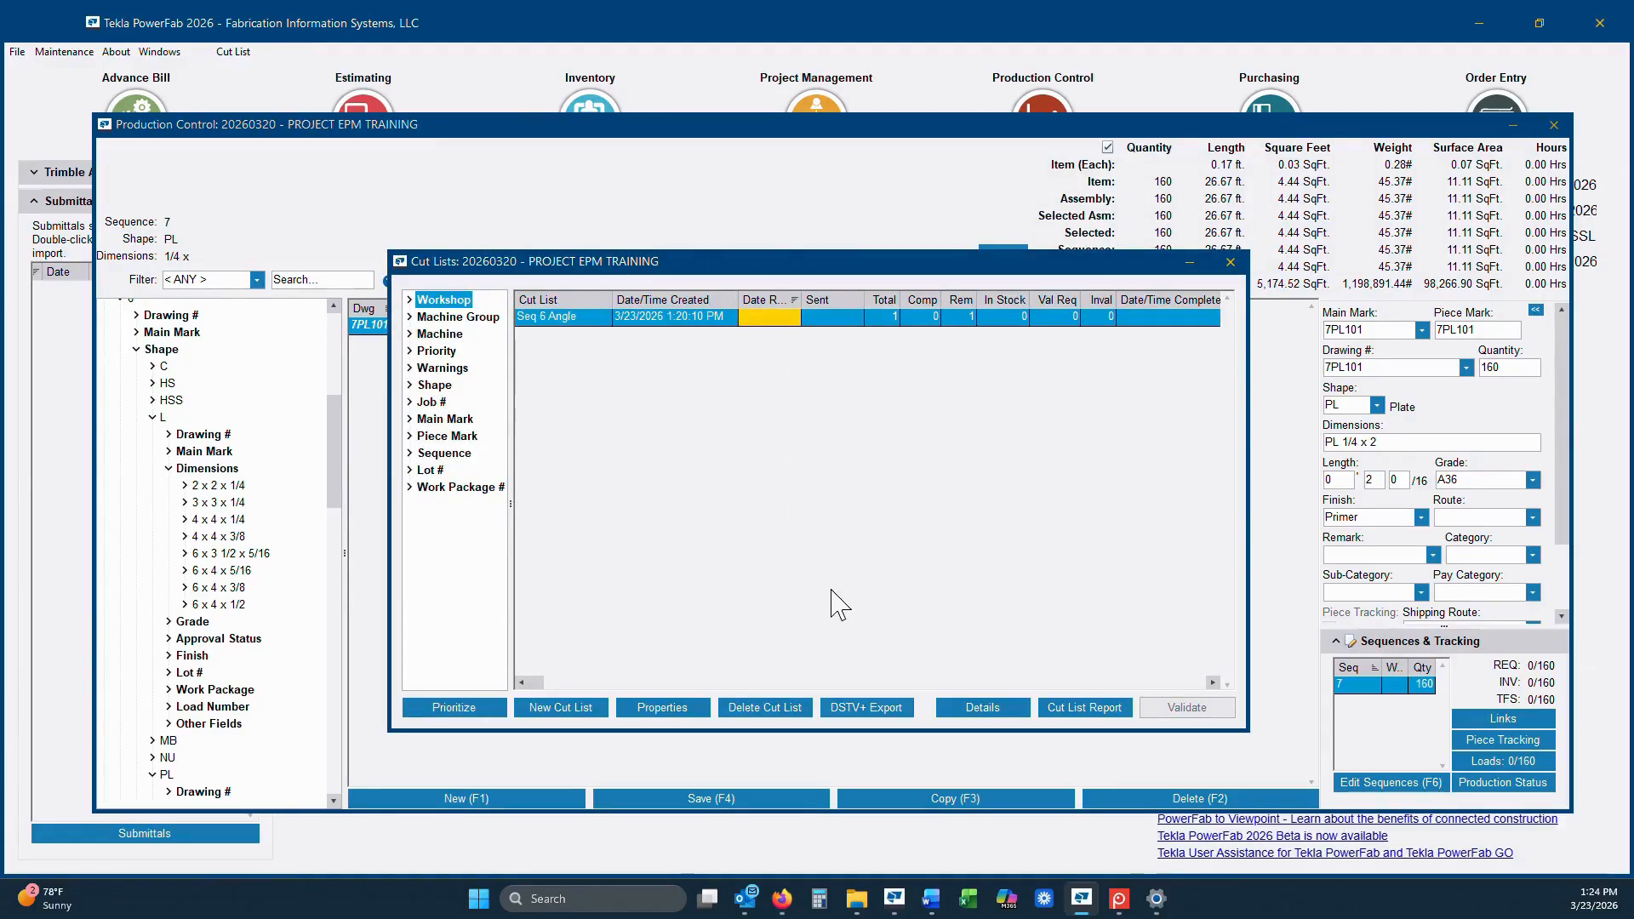
click(584, 712)
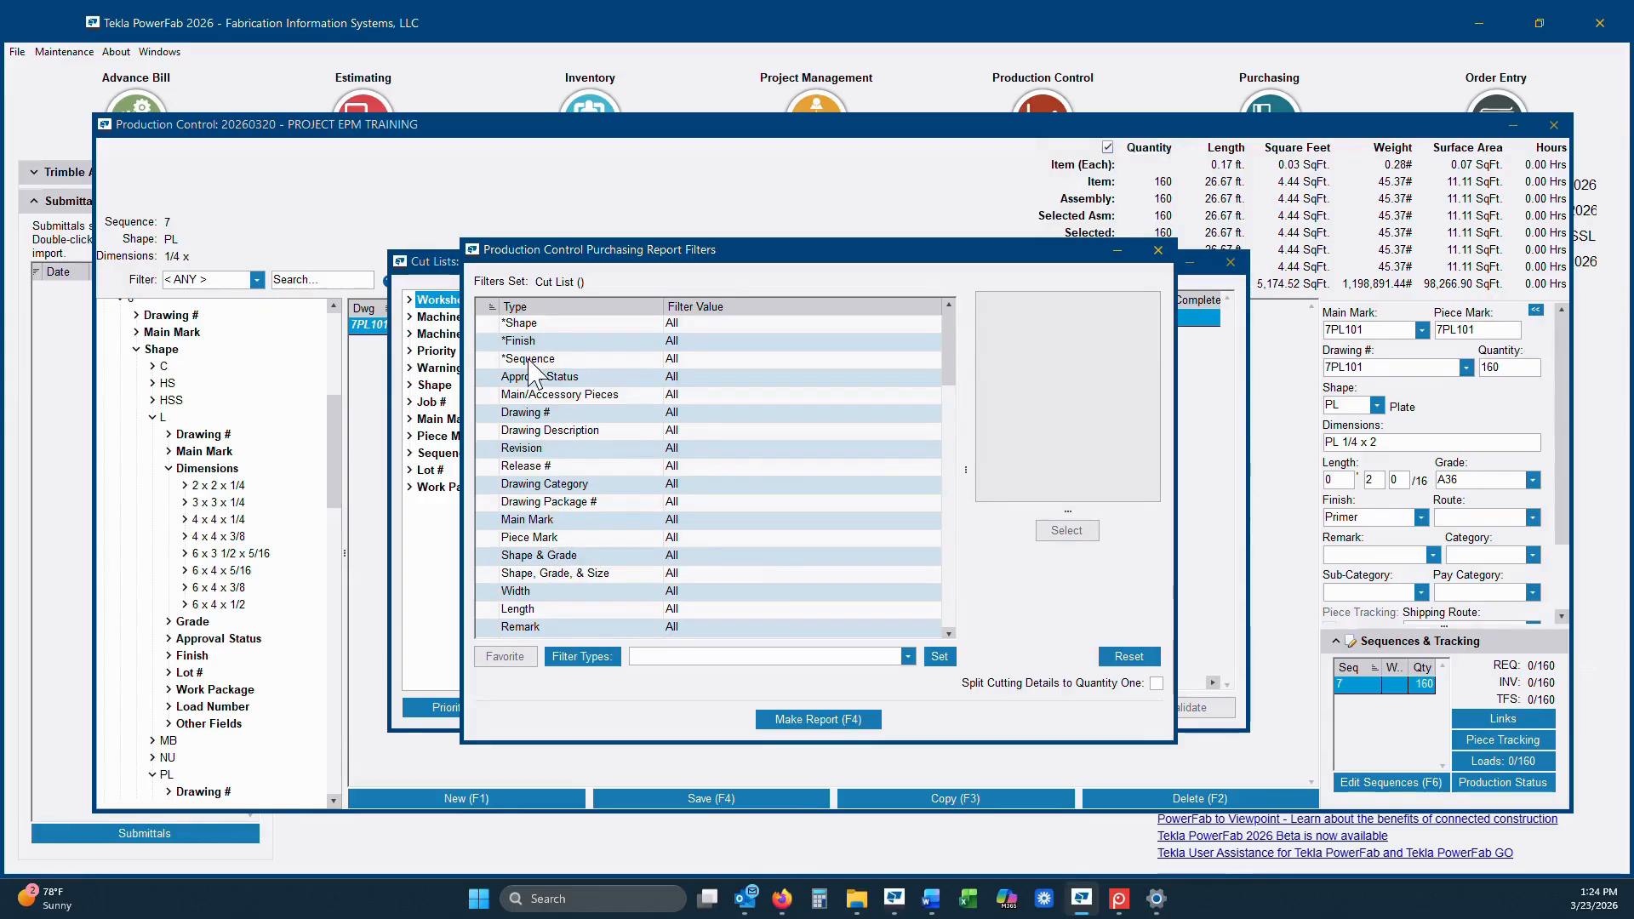
double_click(537, 322)
double_click(892, 432)
click(842, 604)
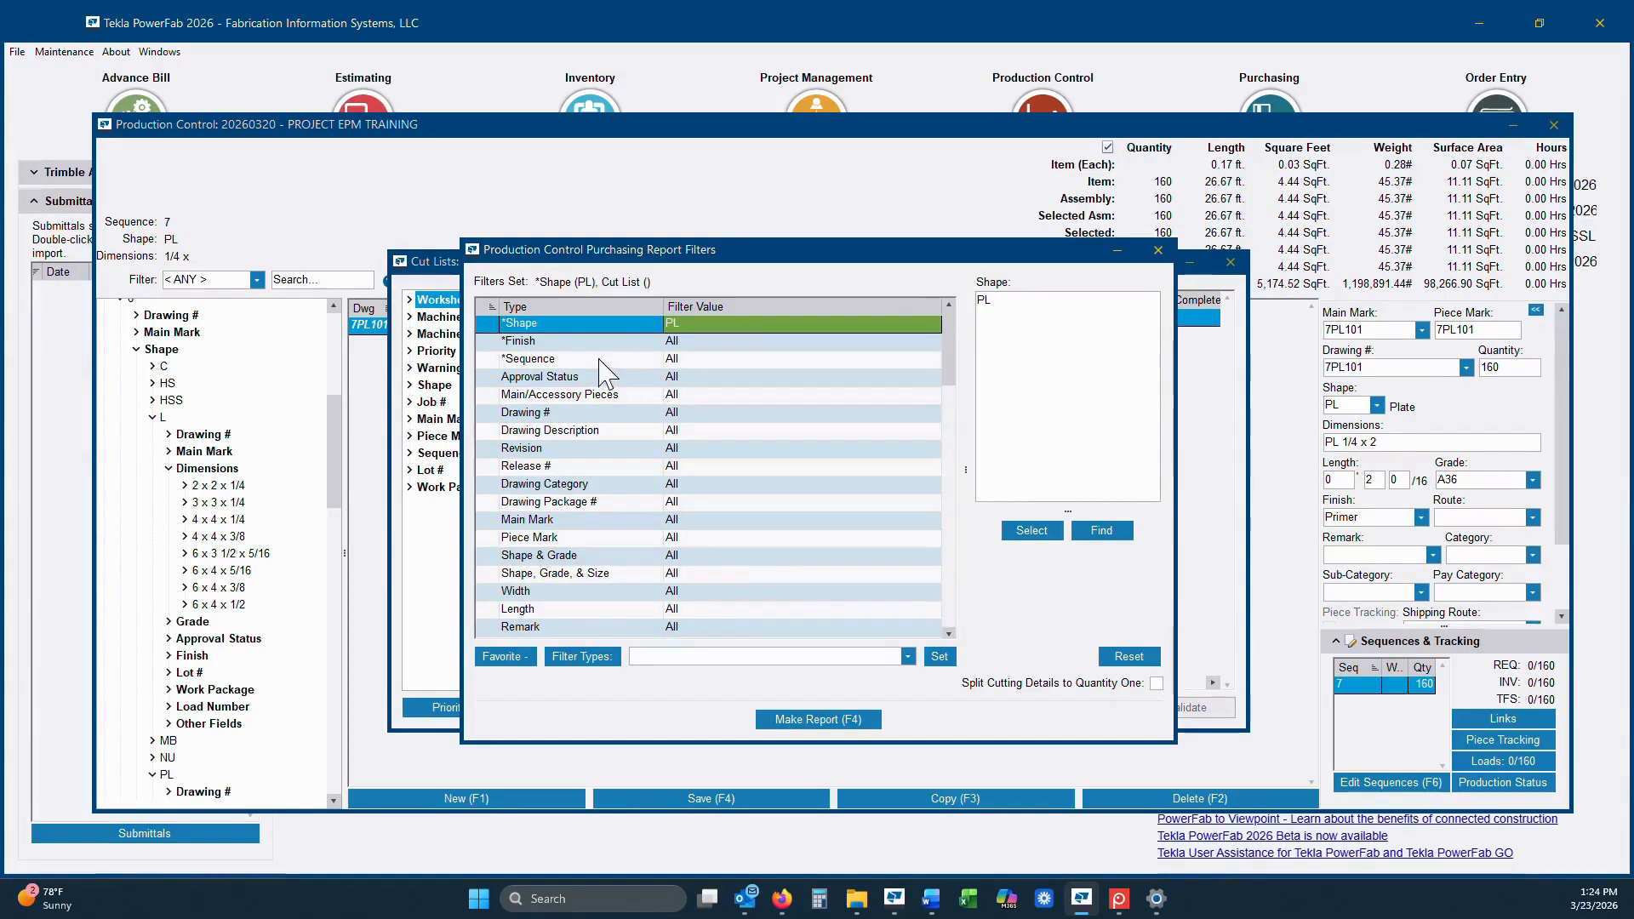
double_click(572, 358)
click(817, 526)
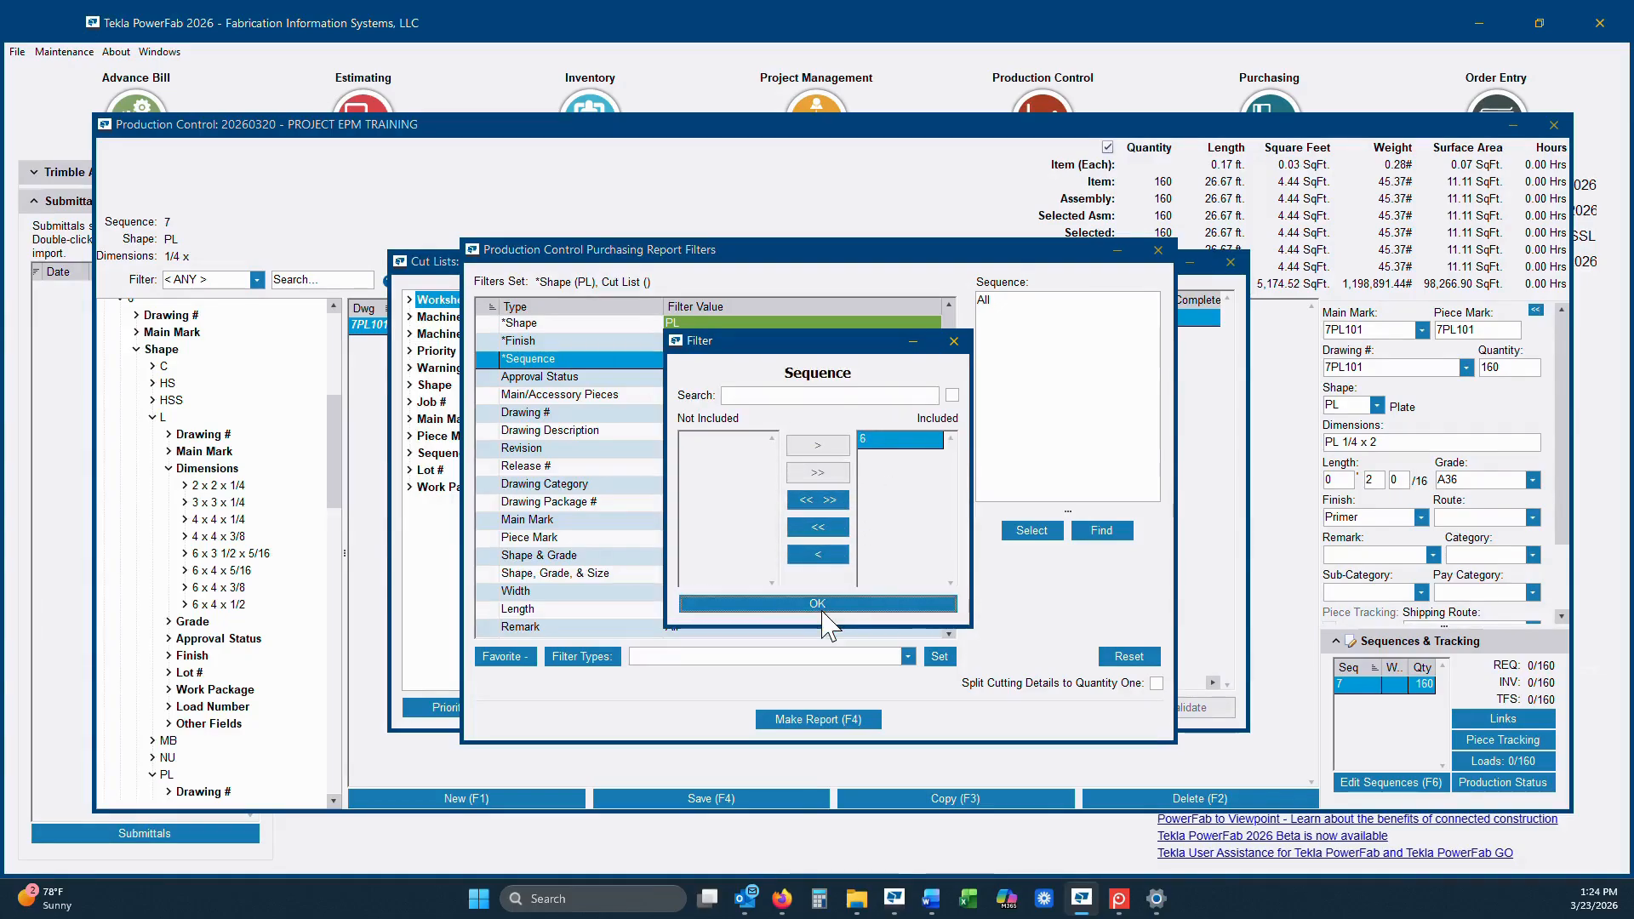
click(821, 604)
click(818, 721)
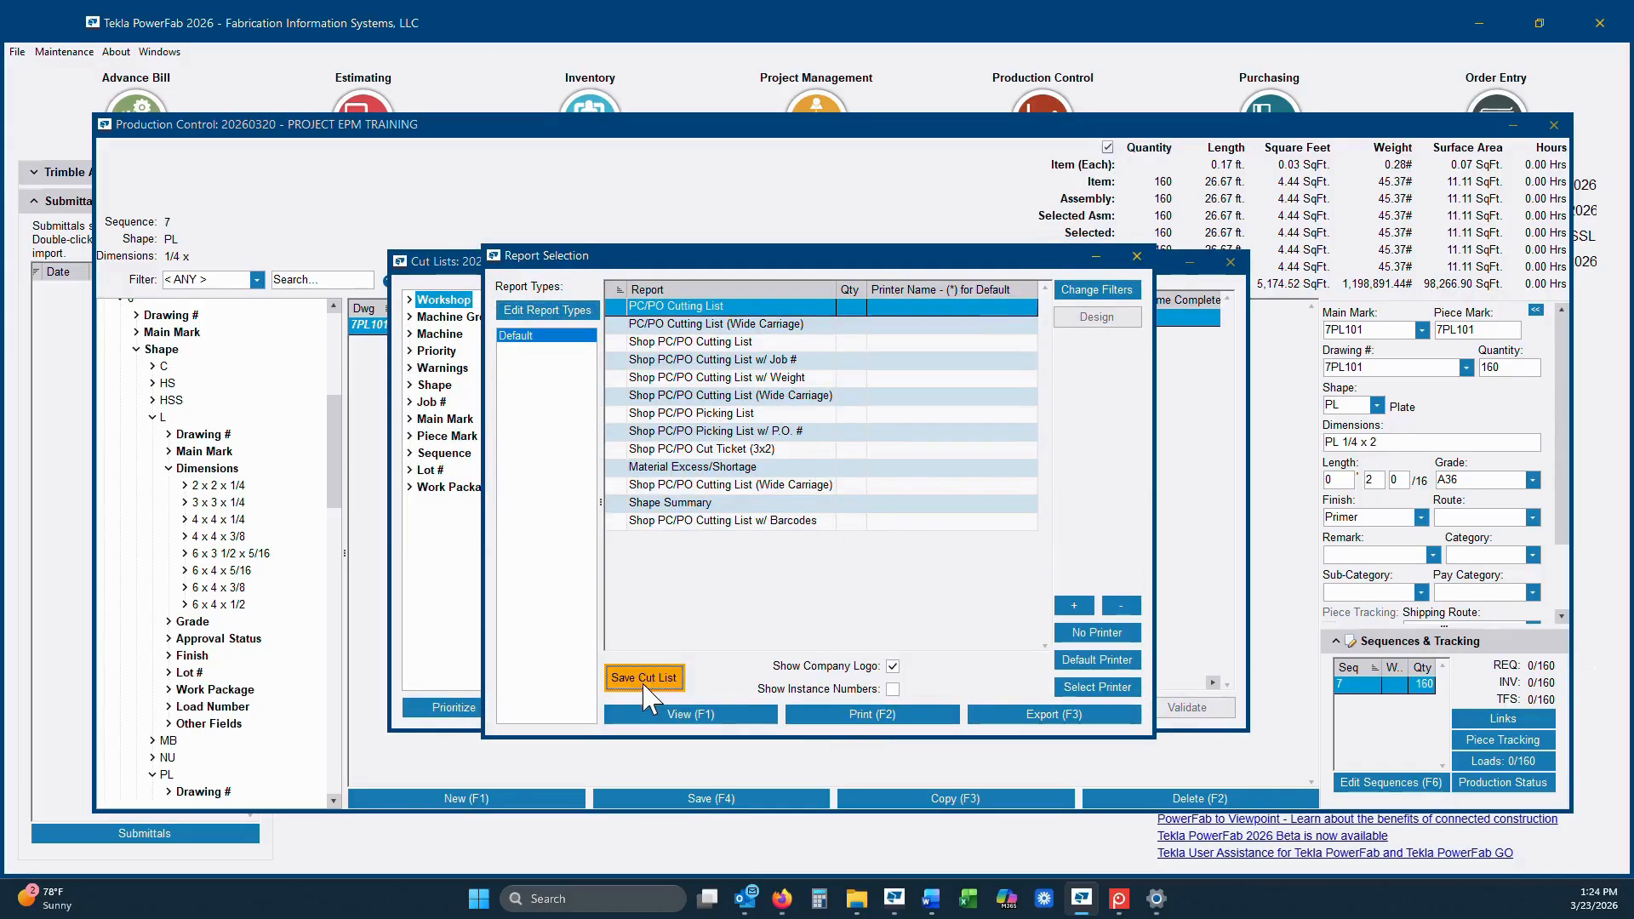
Step: Save the filtered plates as an unlocked Main Workshop cut list named Seq 6 PL and close the cut lists
click(644, 655)
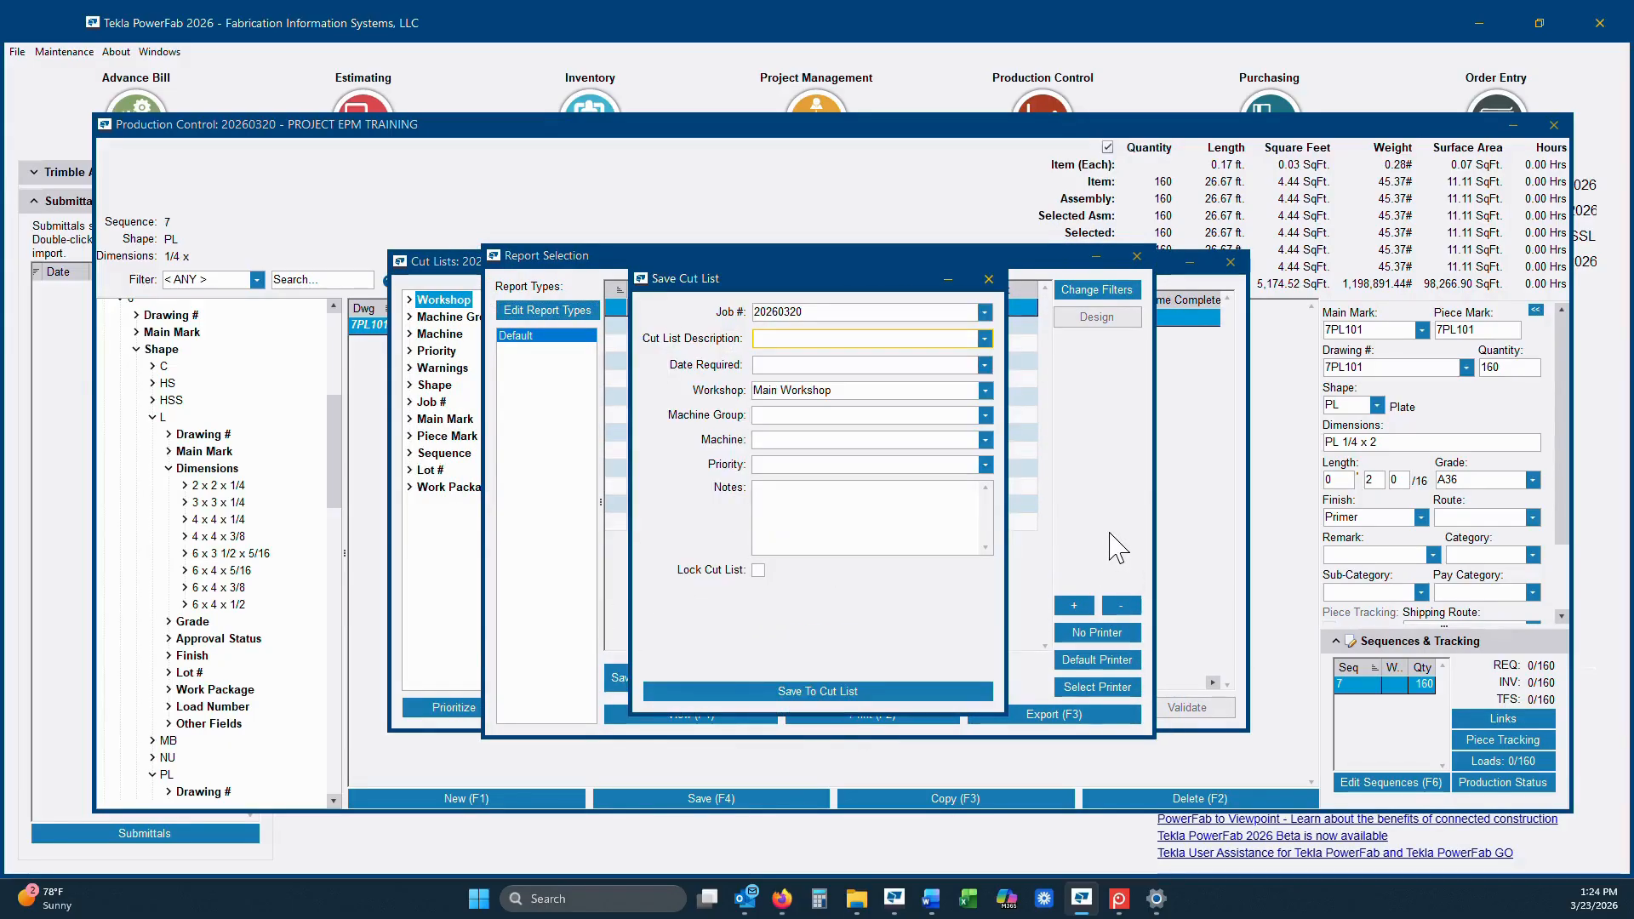
text(Seq 6 PL)
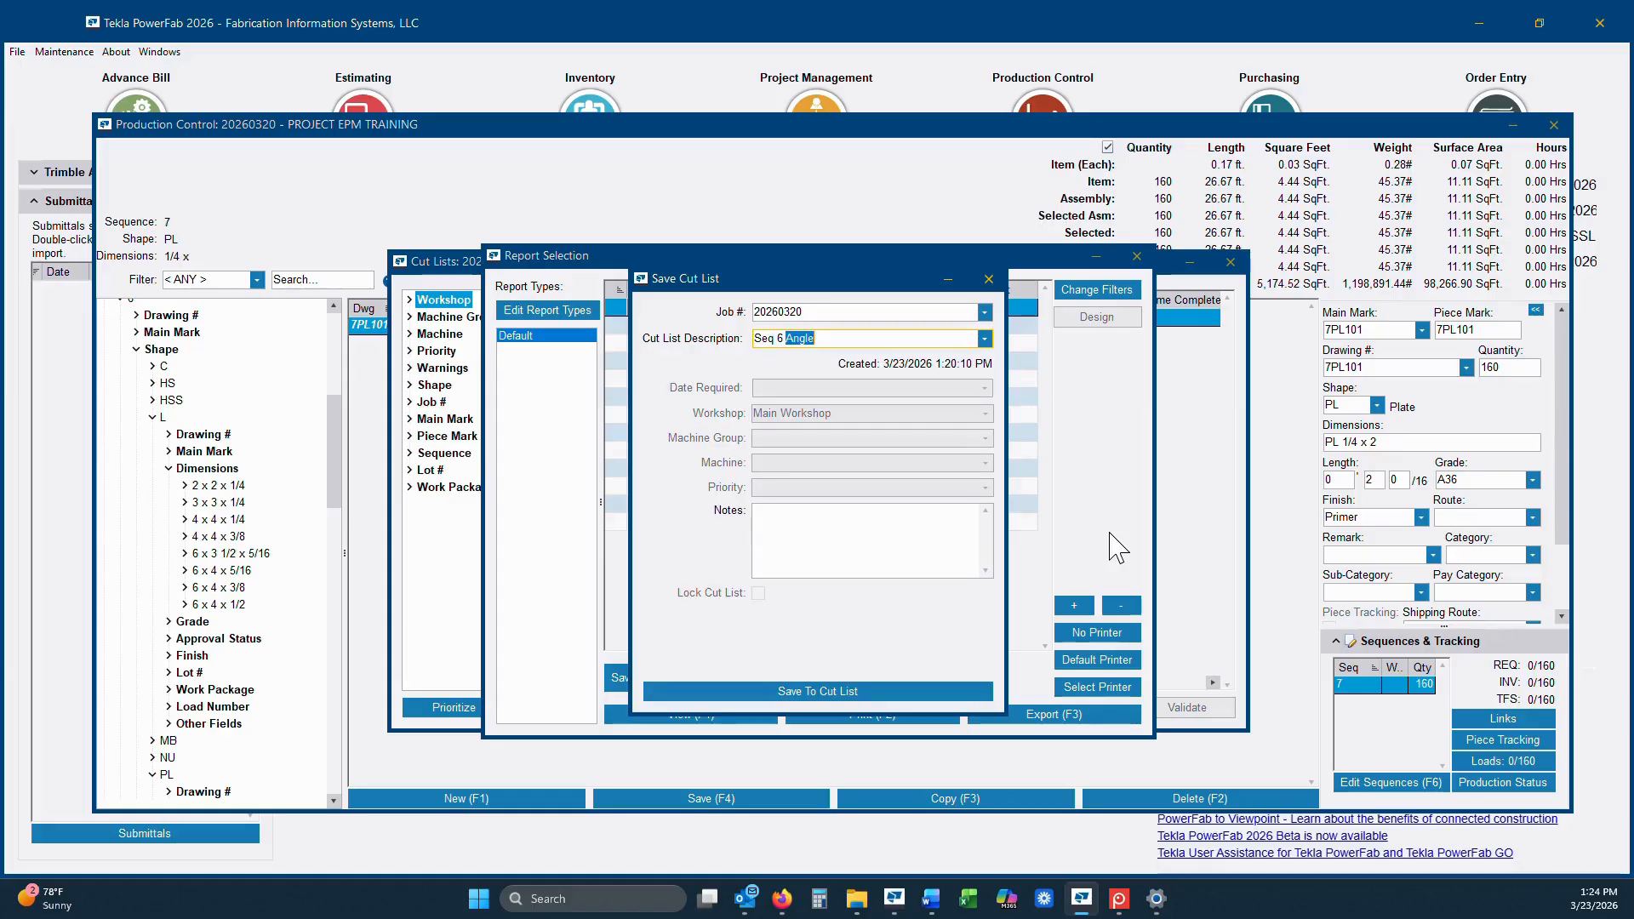
key(Tab)
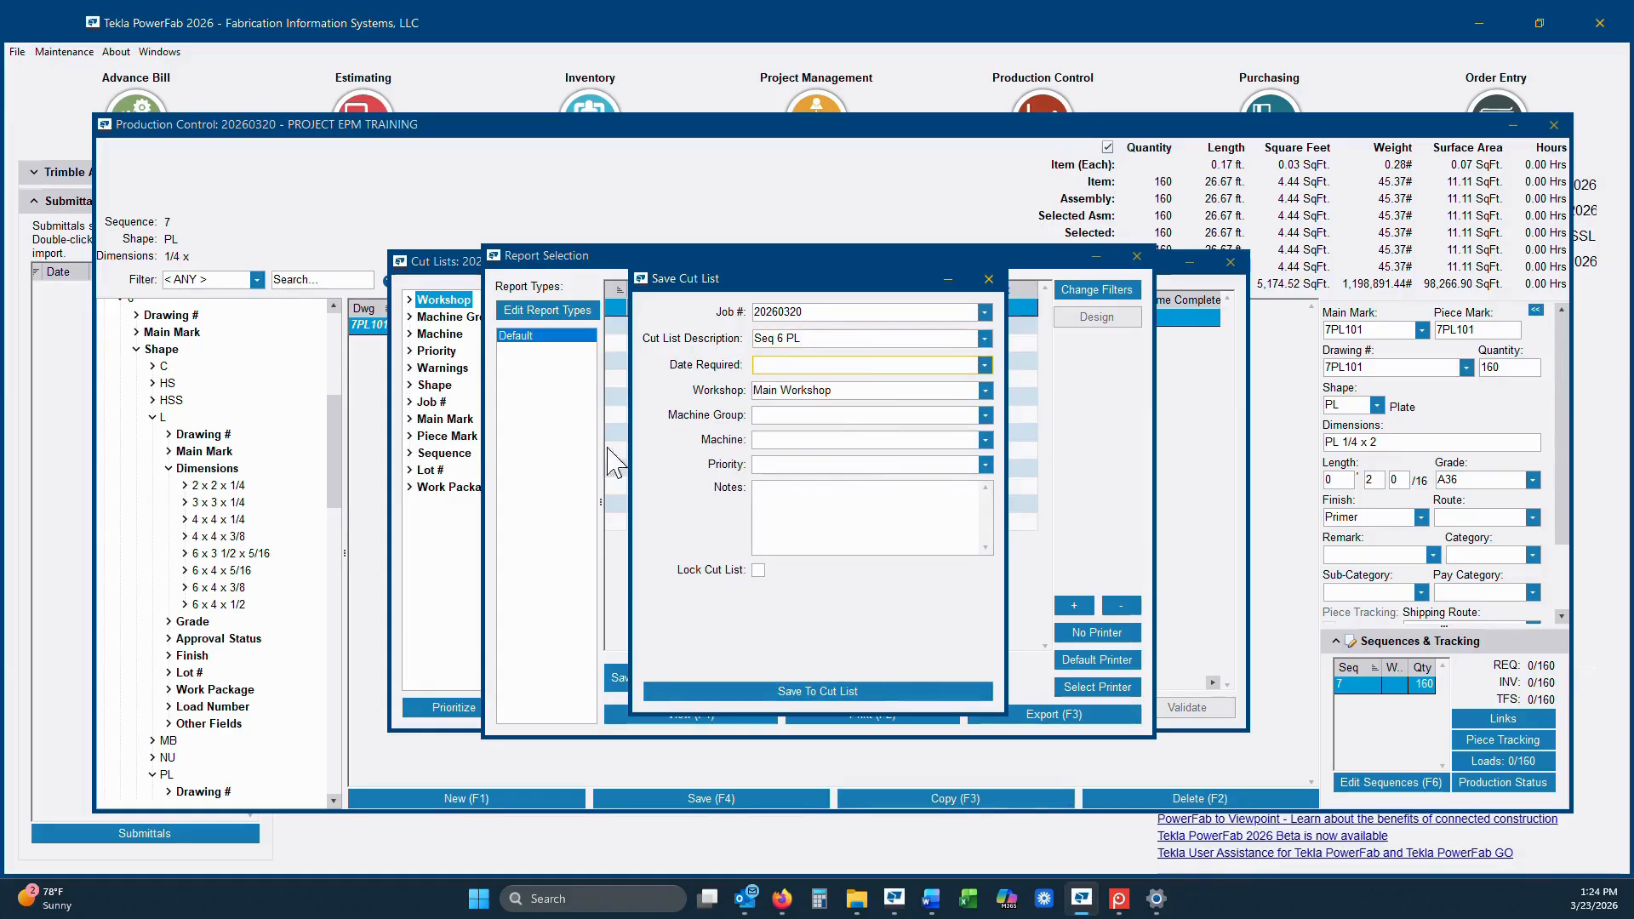
click(831, 692)
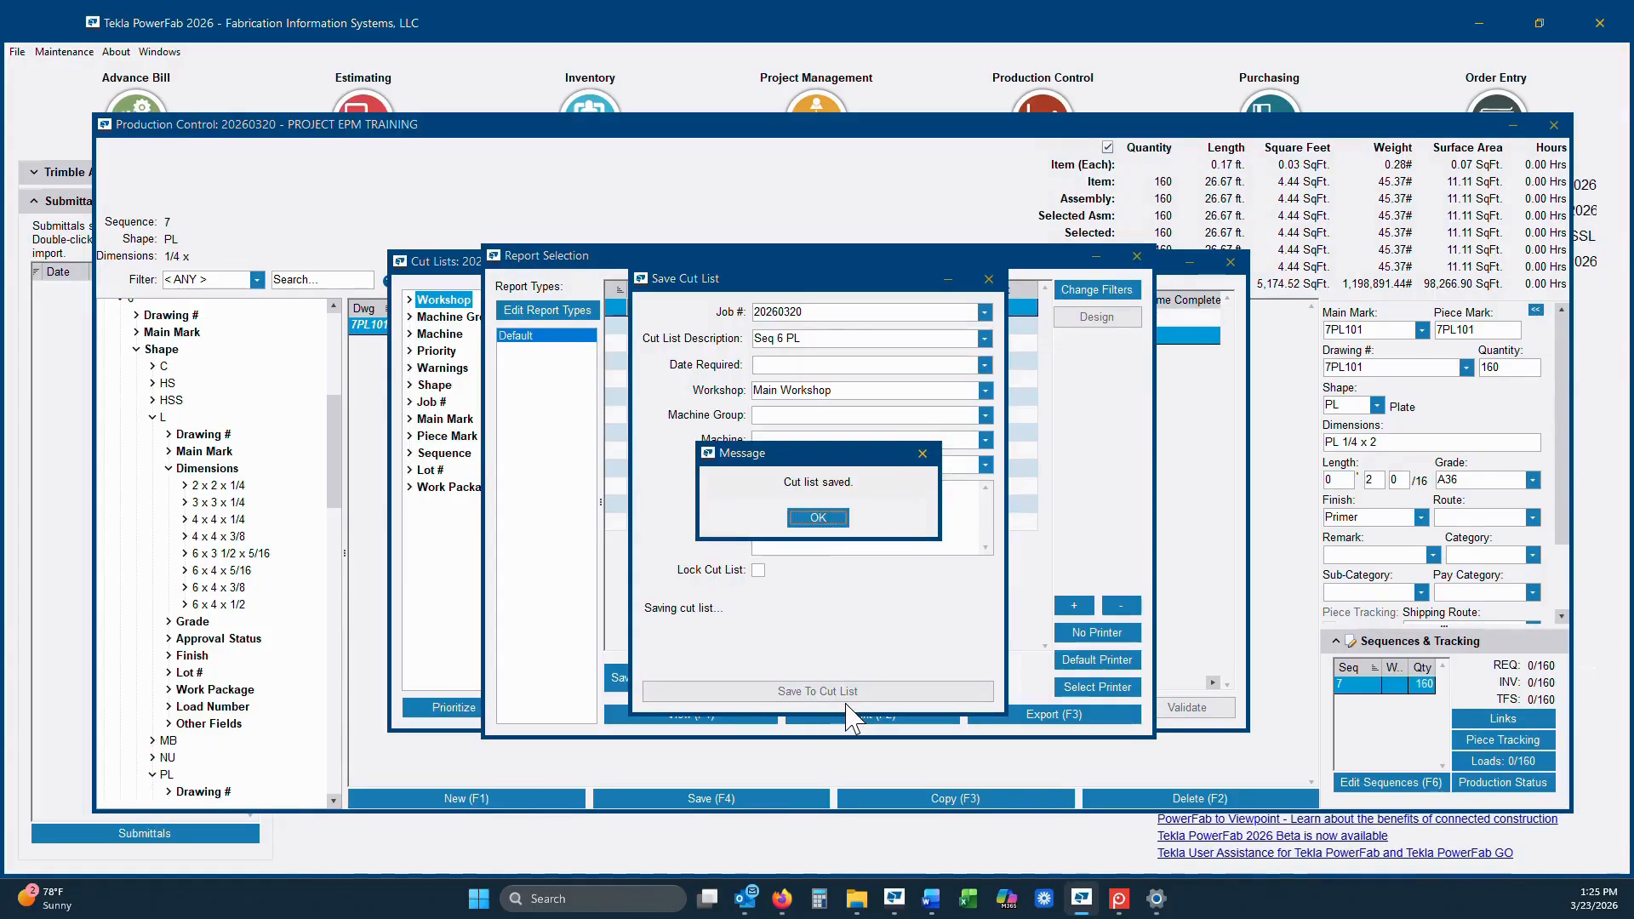
click(845, 519)
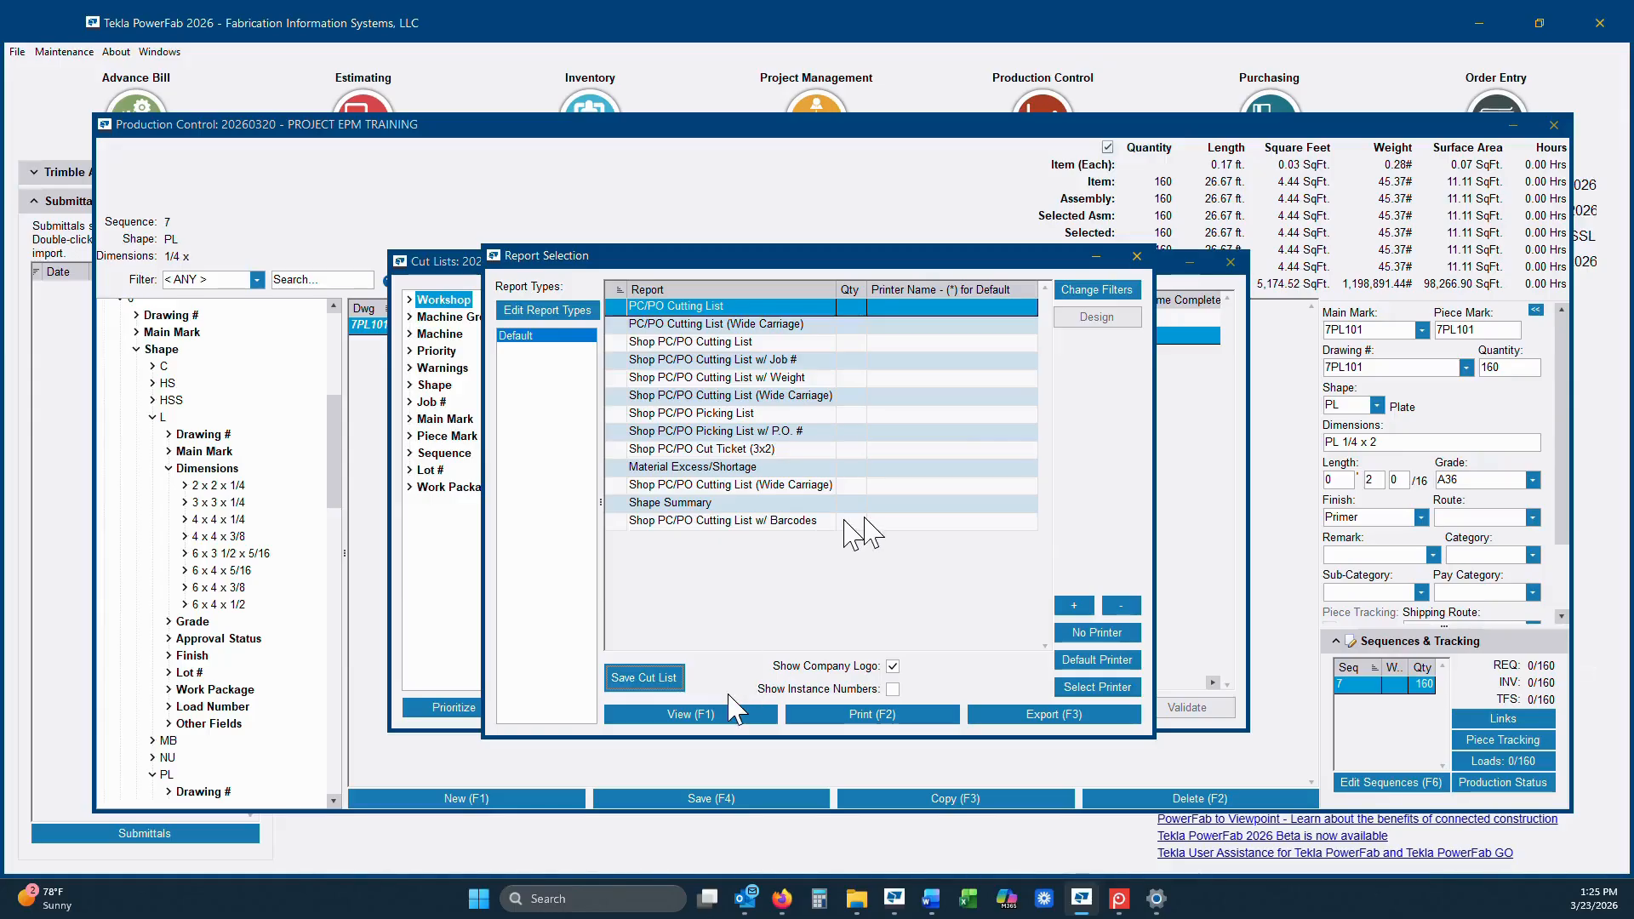
click(1136, 257)
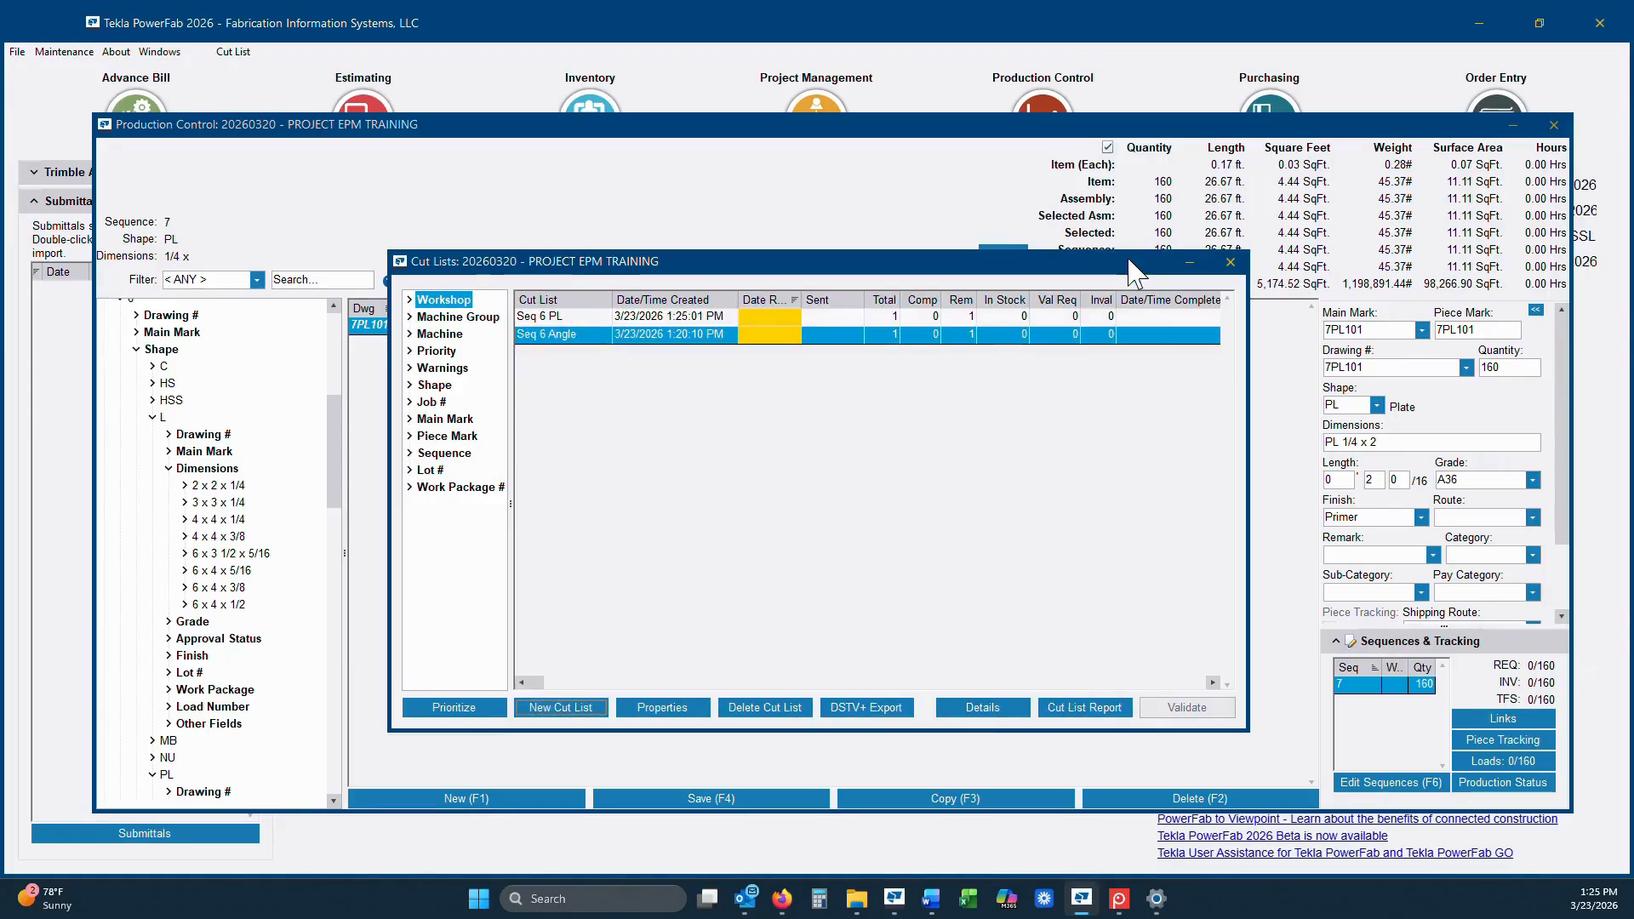
click(668, 319)
click(608, 335)
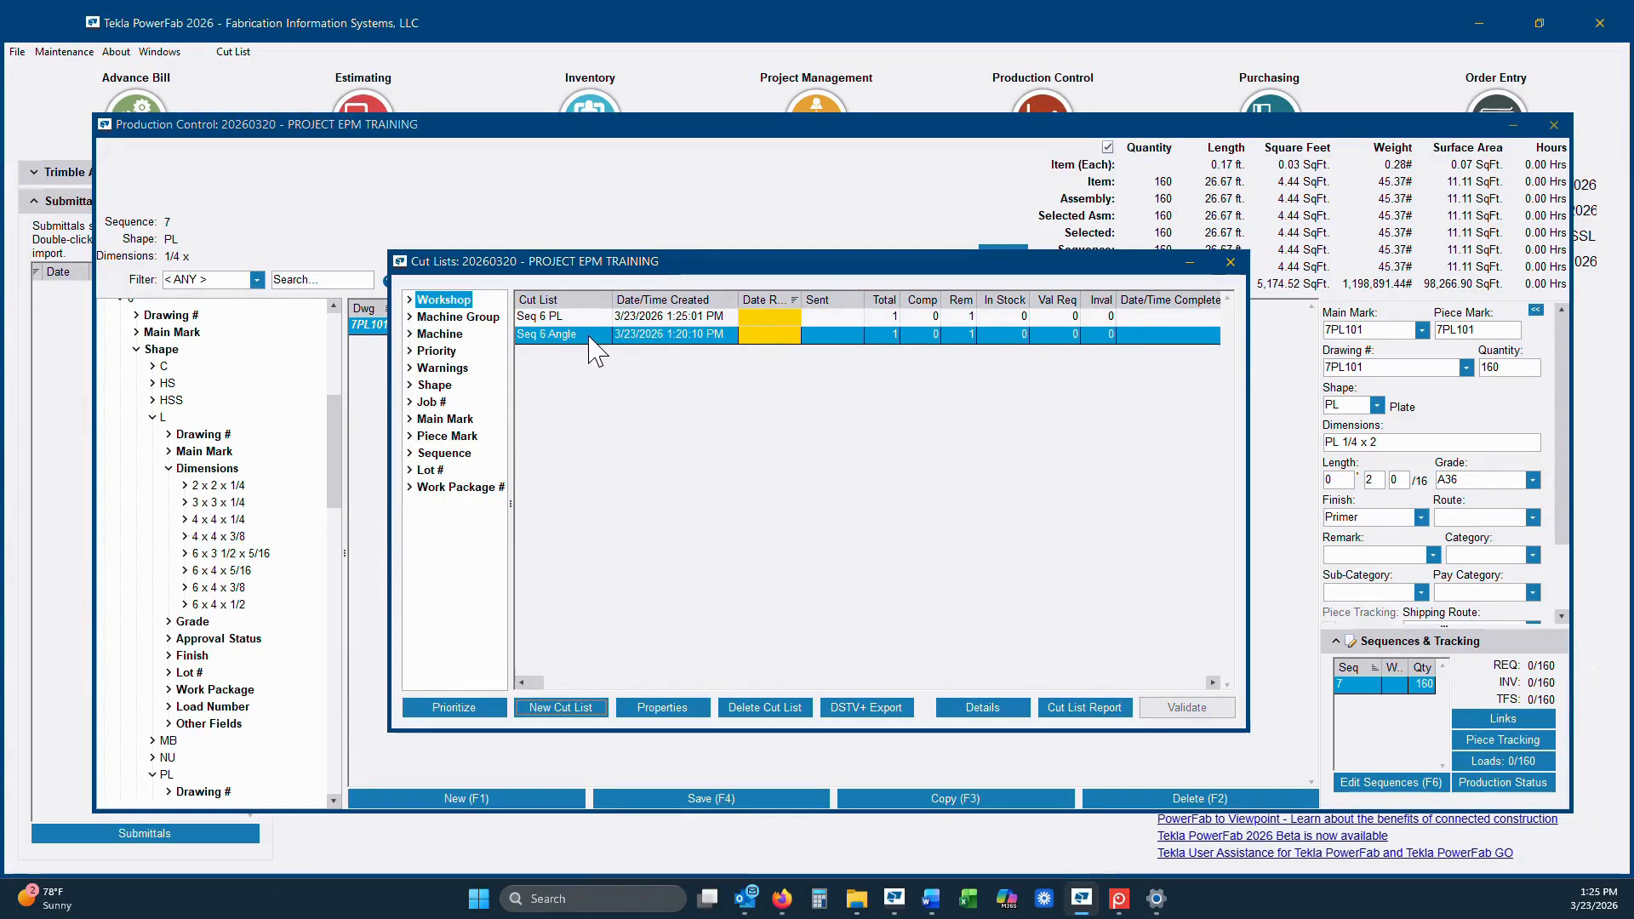
click(1231, 262)
Step: Start a new nesting combining run for the project and filter it to sequence 7
click(265, 53)
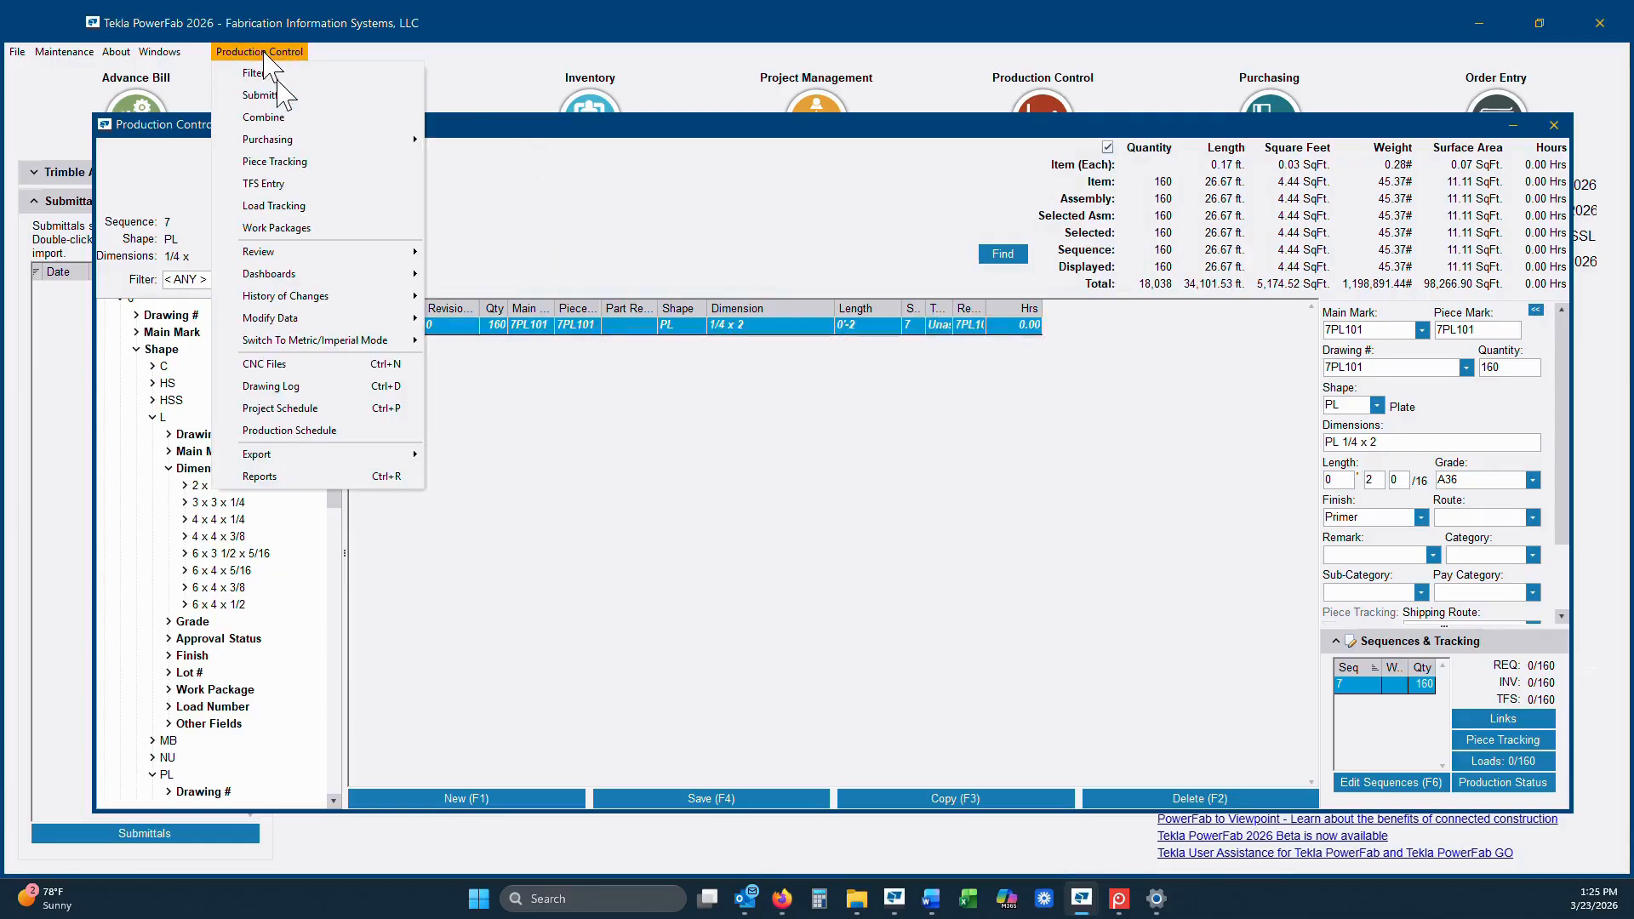
click(274, 111)
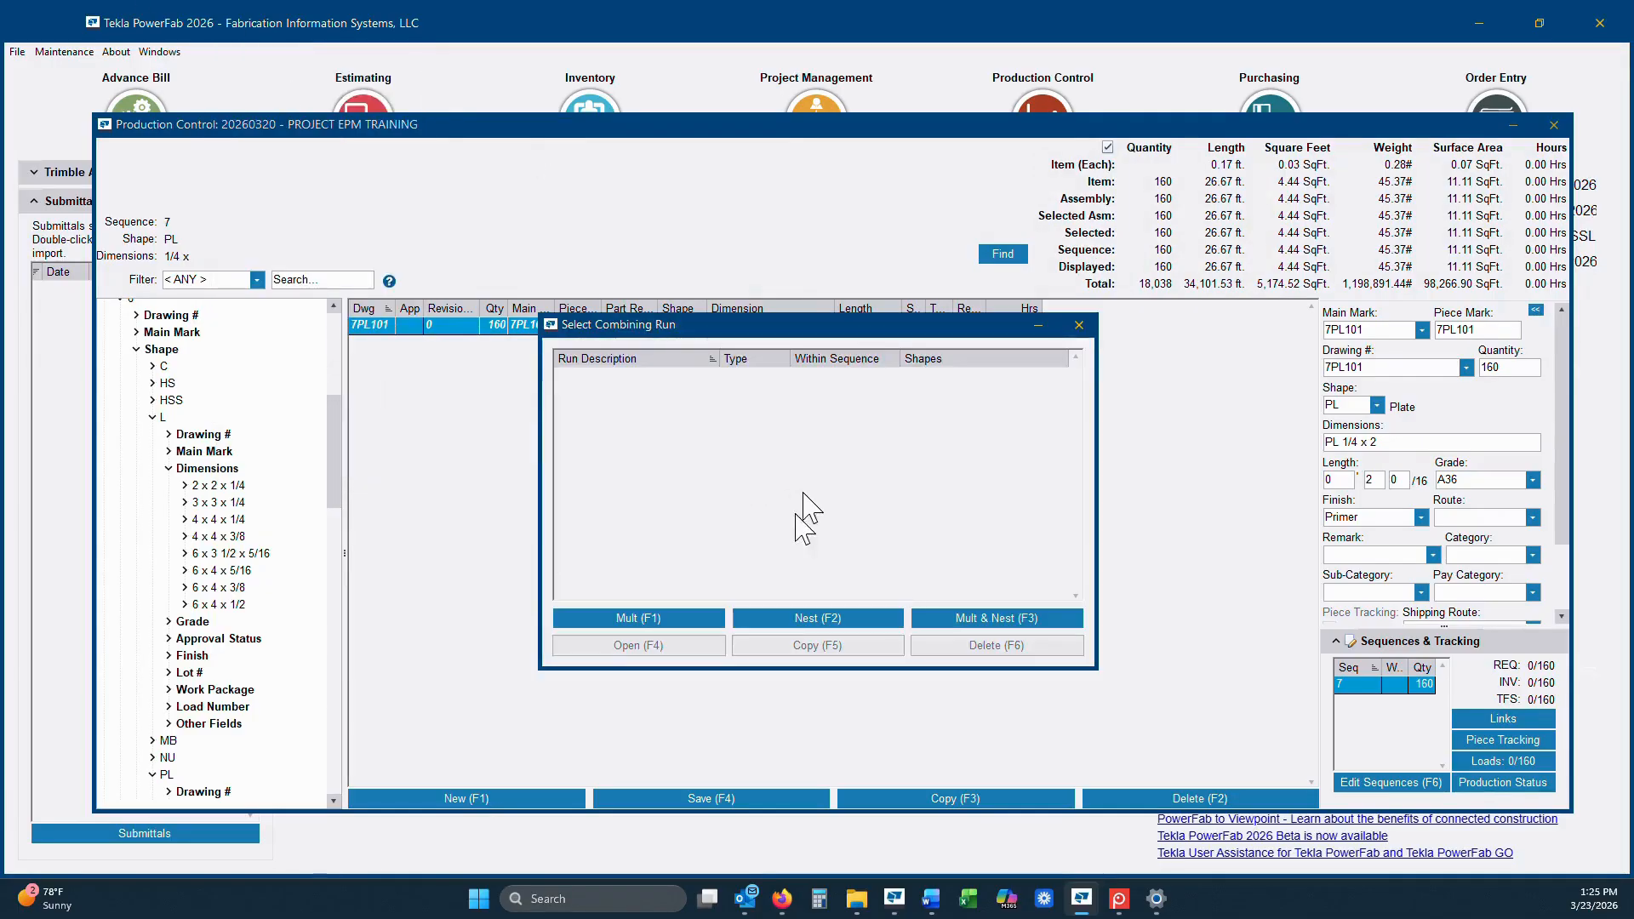
click(813, 620)
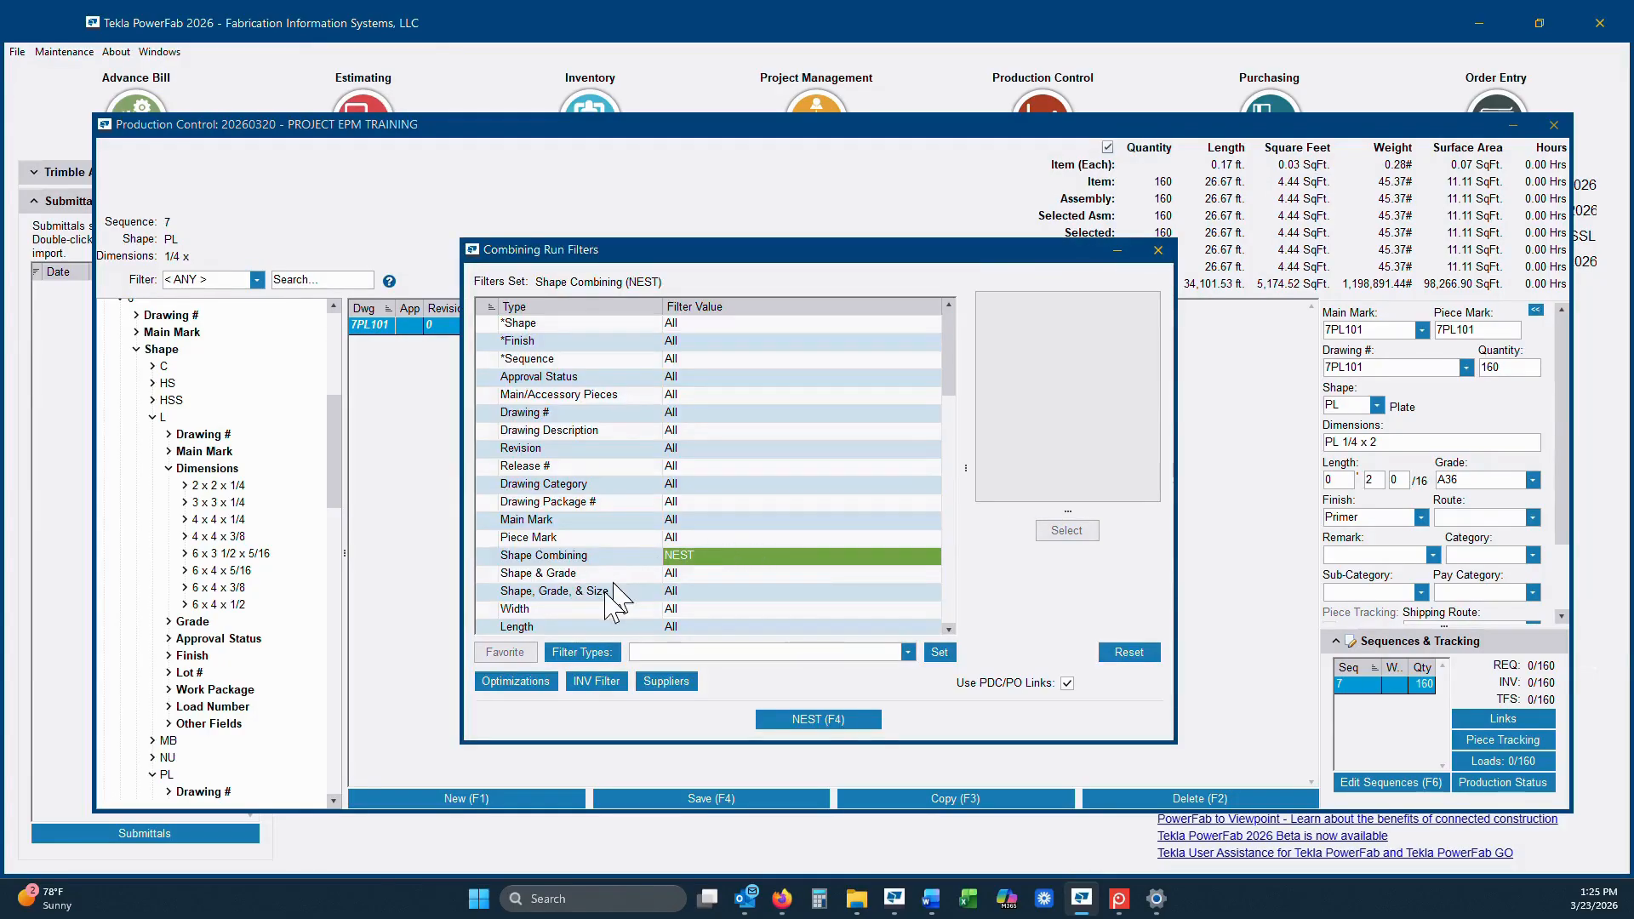
double_click(537, 361)
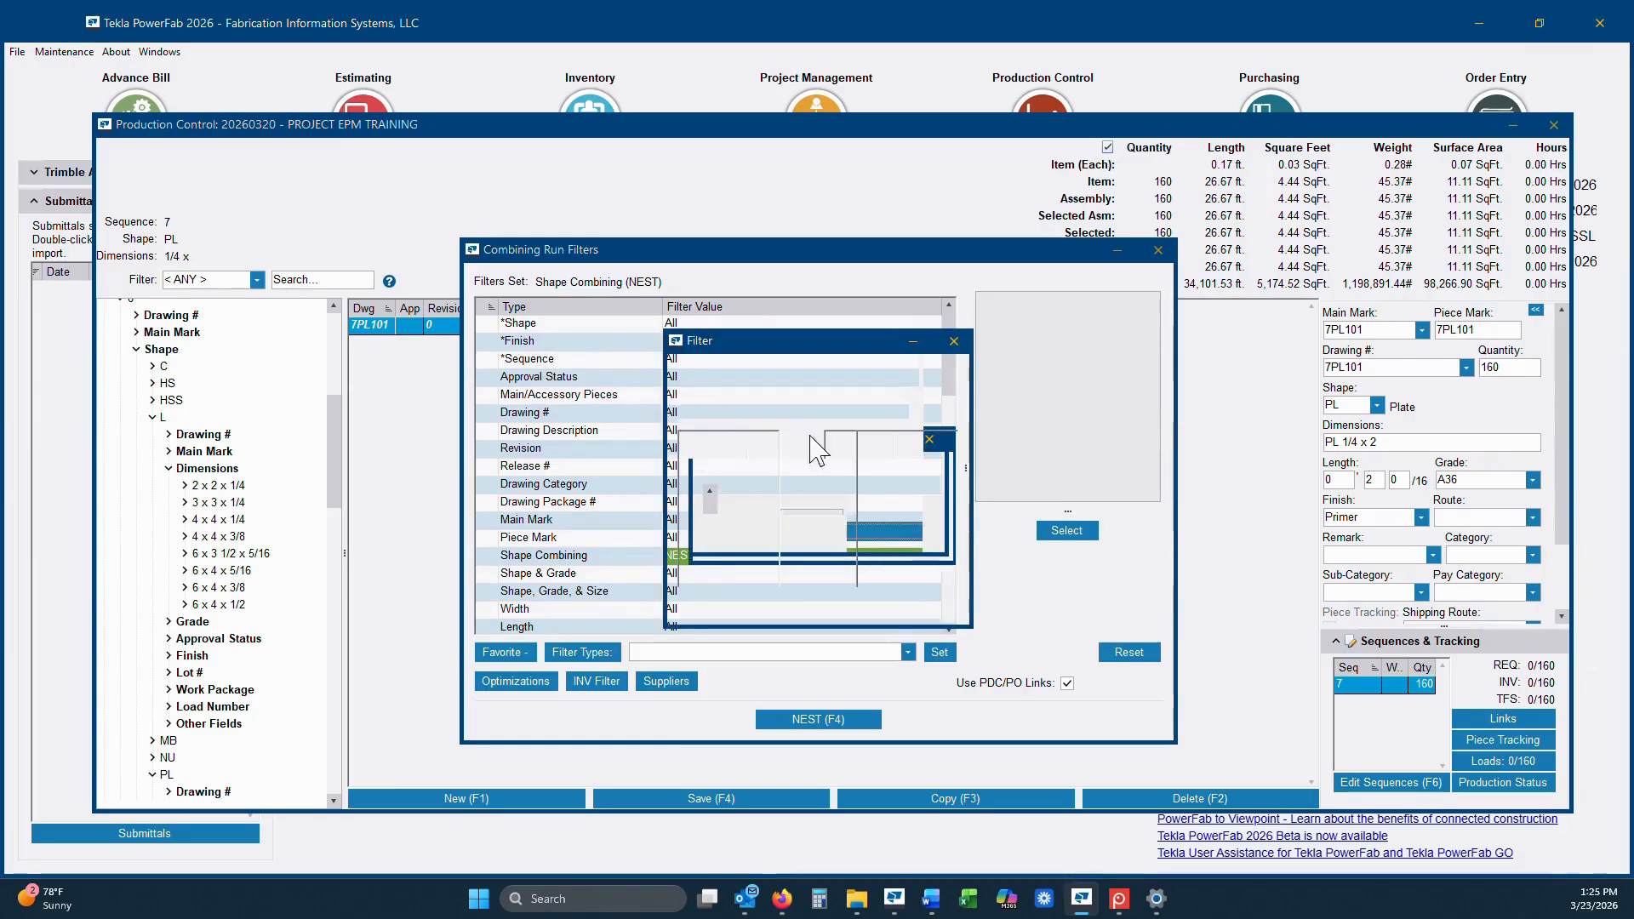
double_click(711, 547)
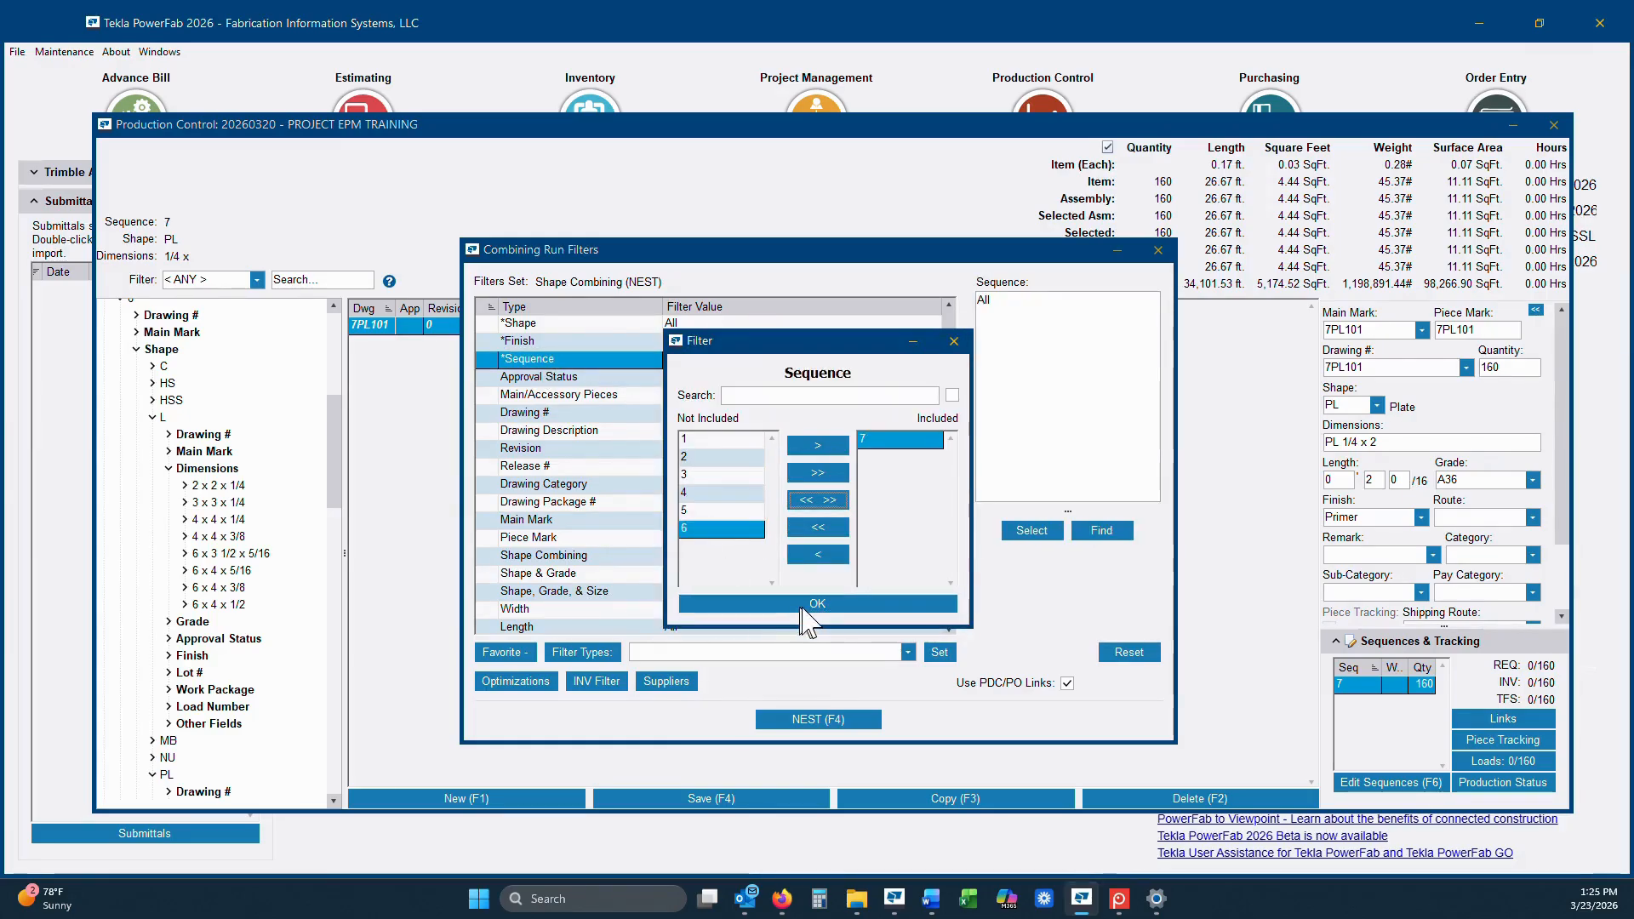
click(817, 604)
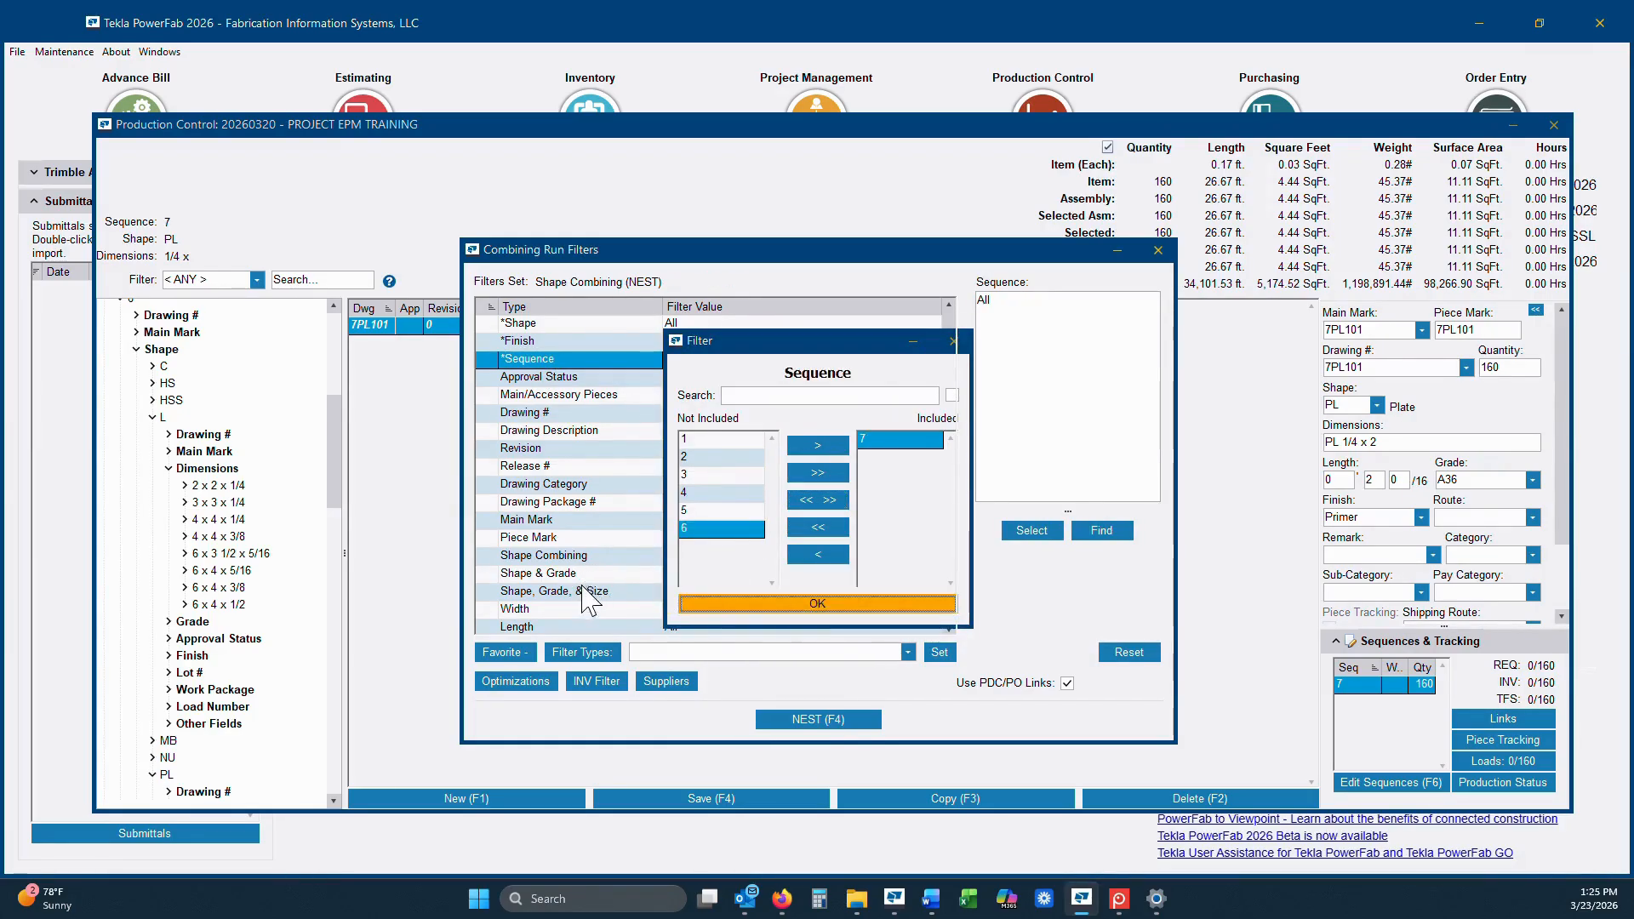
Step: Limit the run to PL A36 1/4 plates, nest them, and close the results without saving the combining run
double_click(583, 589)
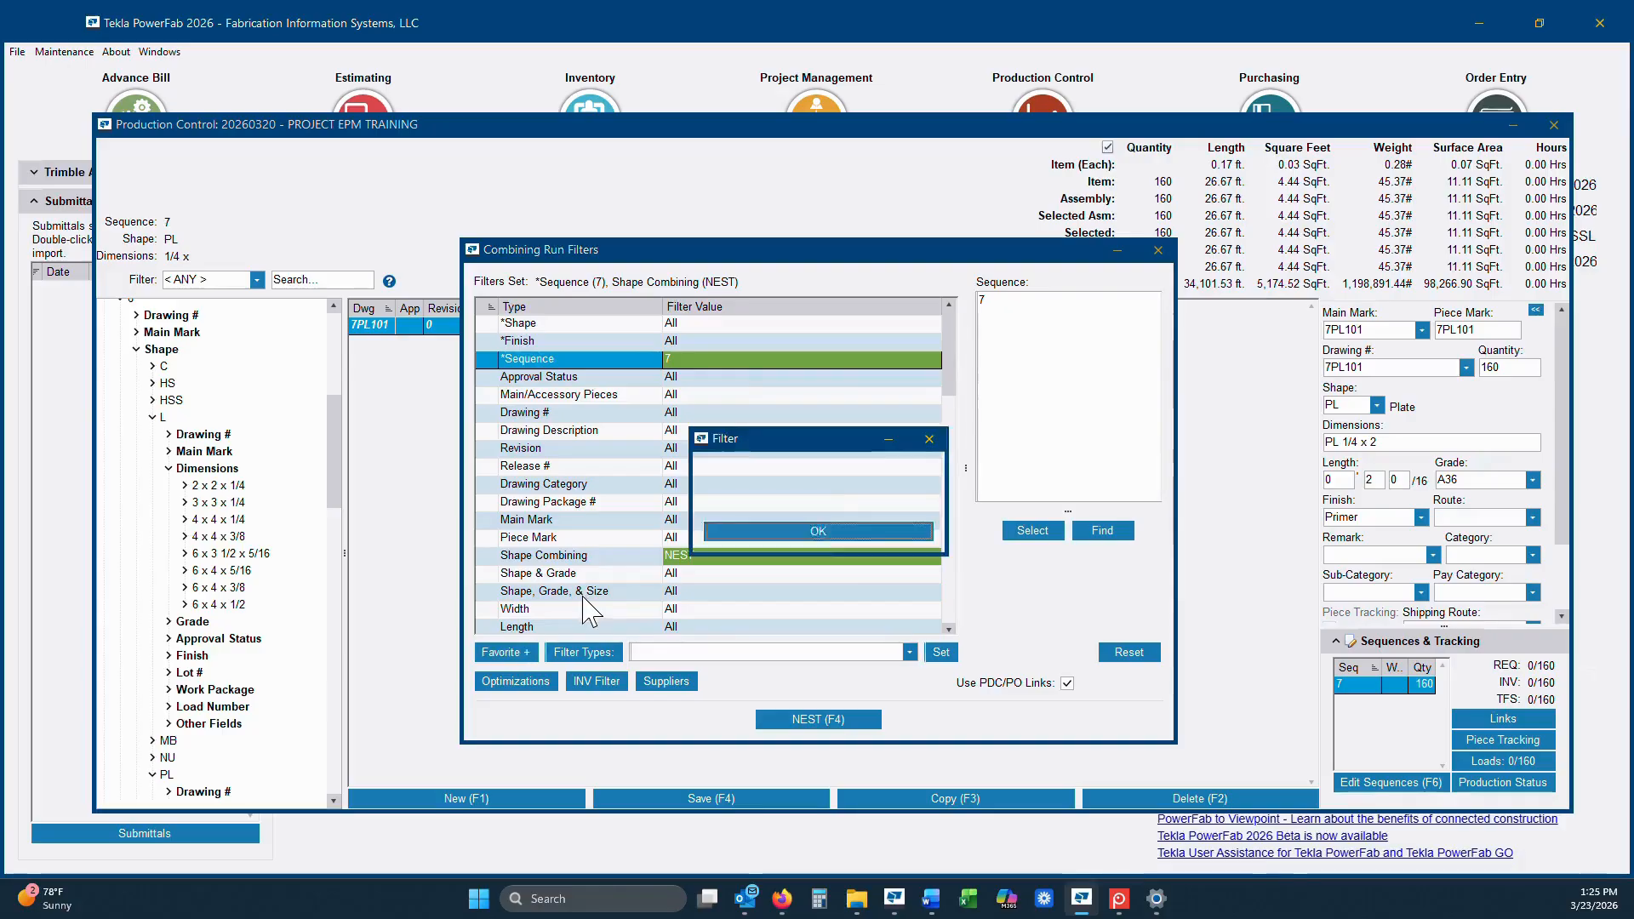
click(817, 486)
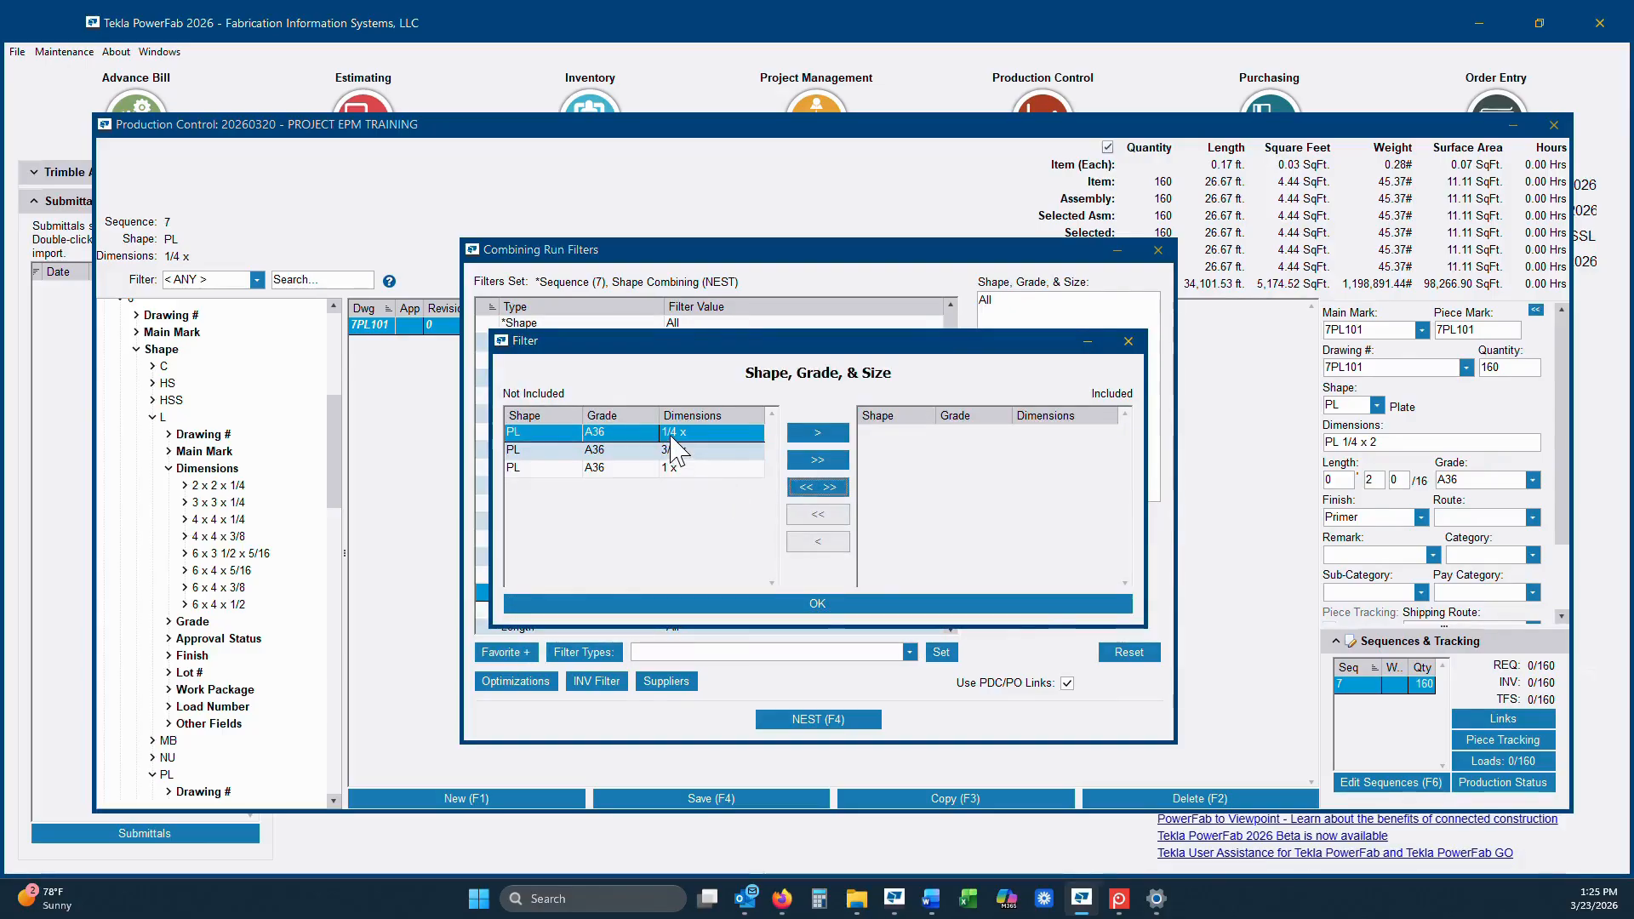
double_click(691, 433)
click(810, 603)
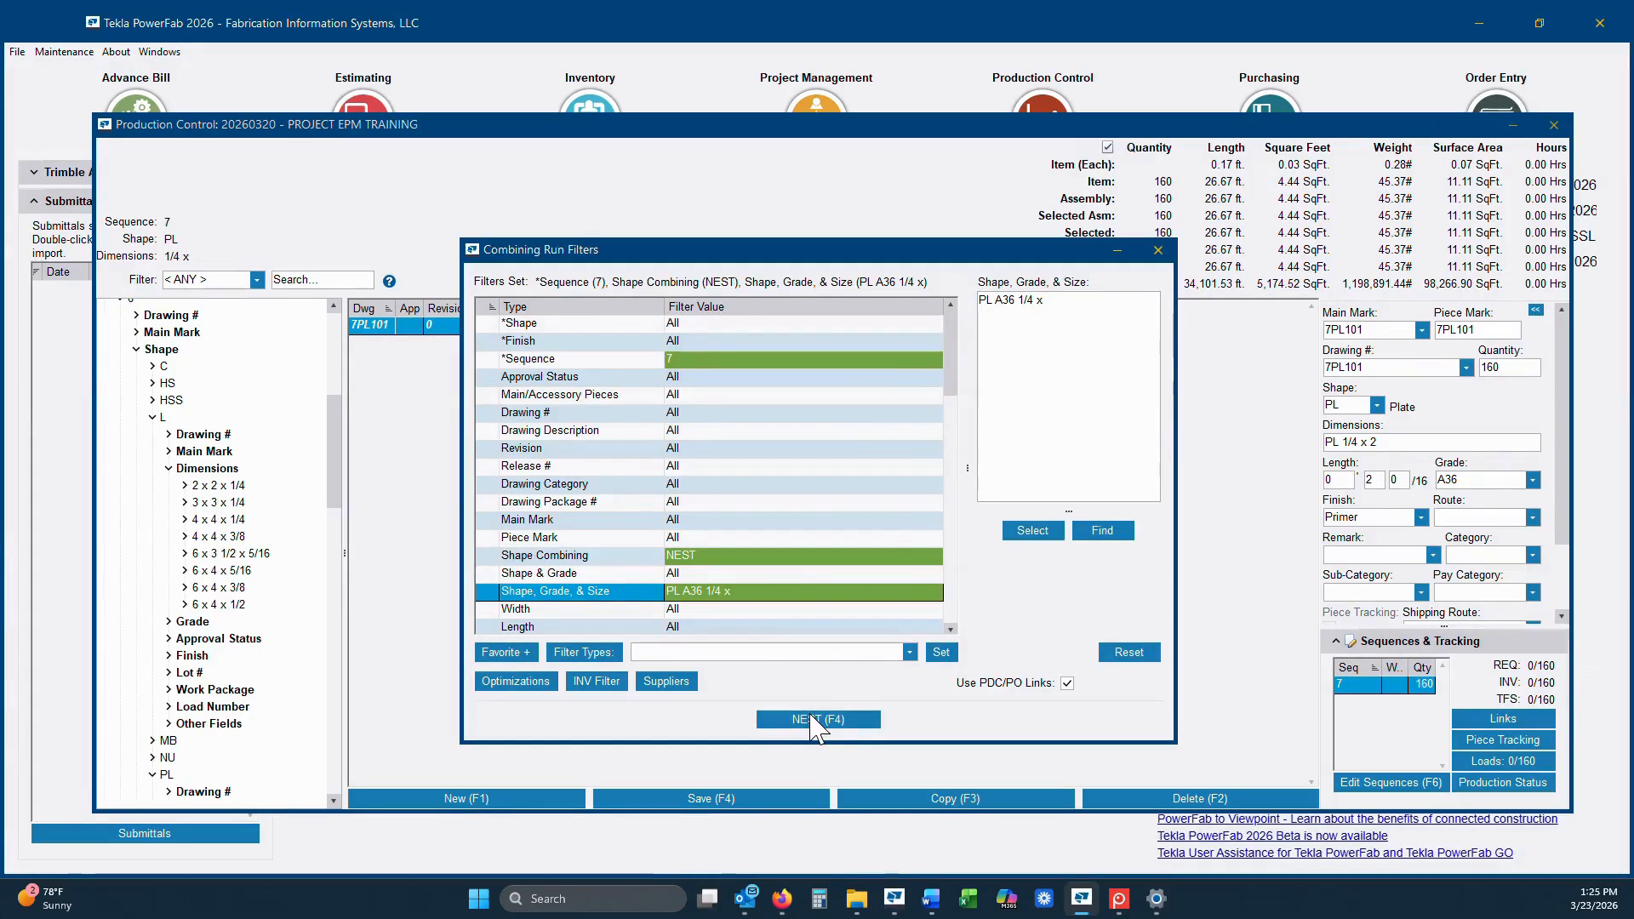
click(813, 719)
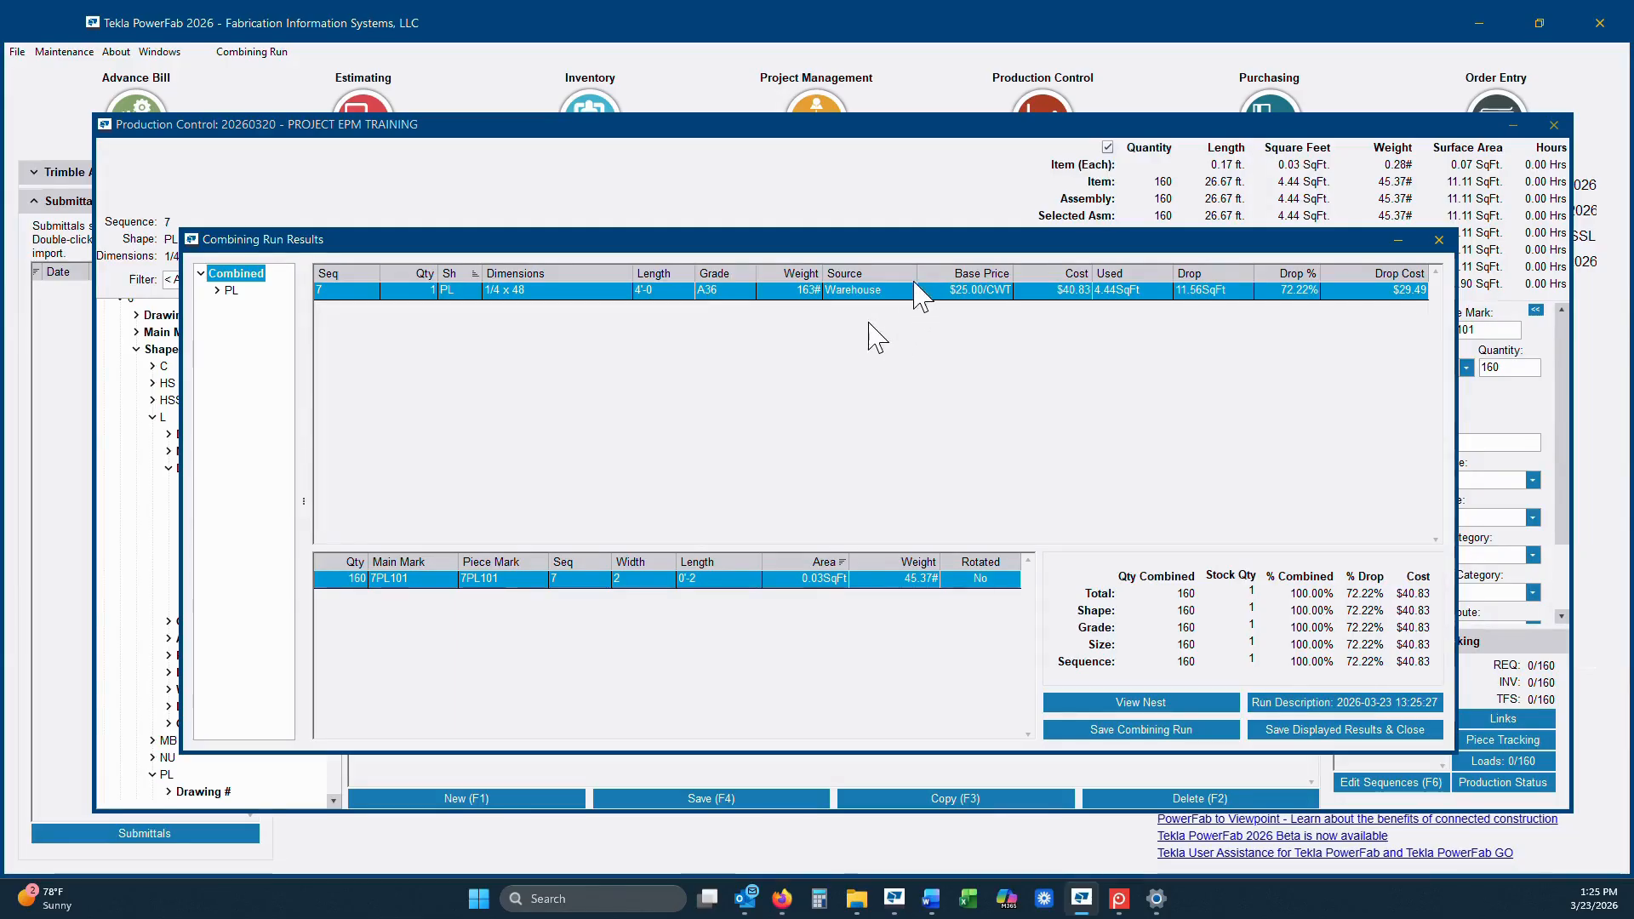
click(1440, 241)
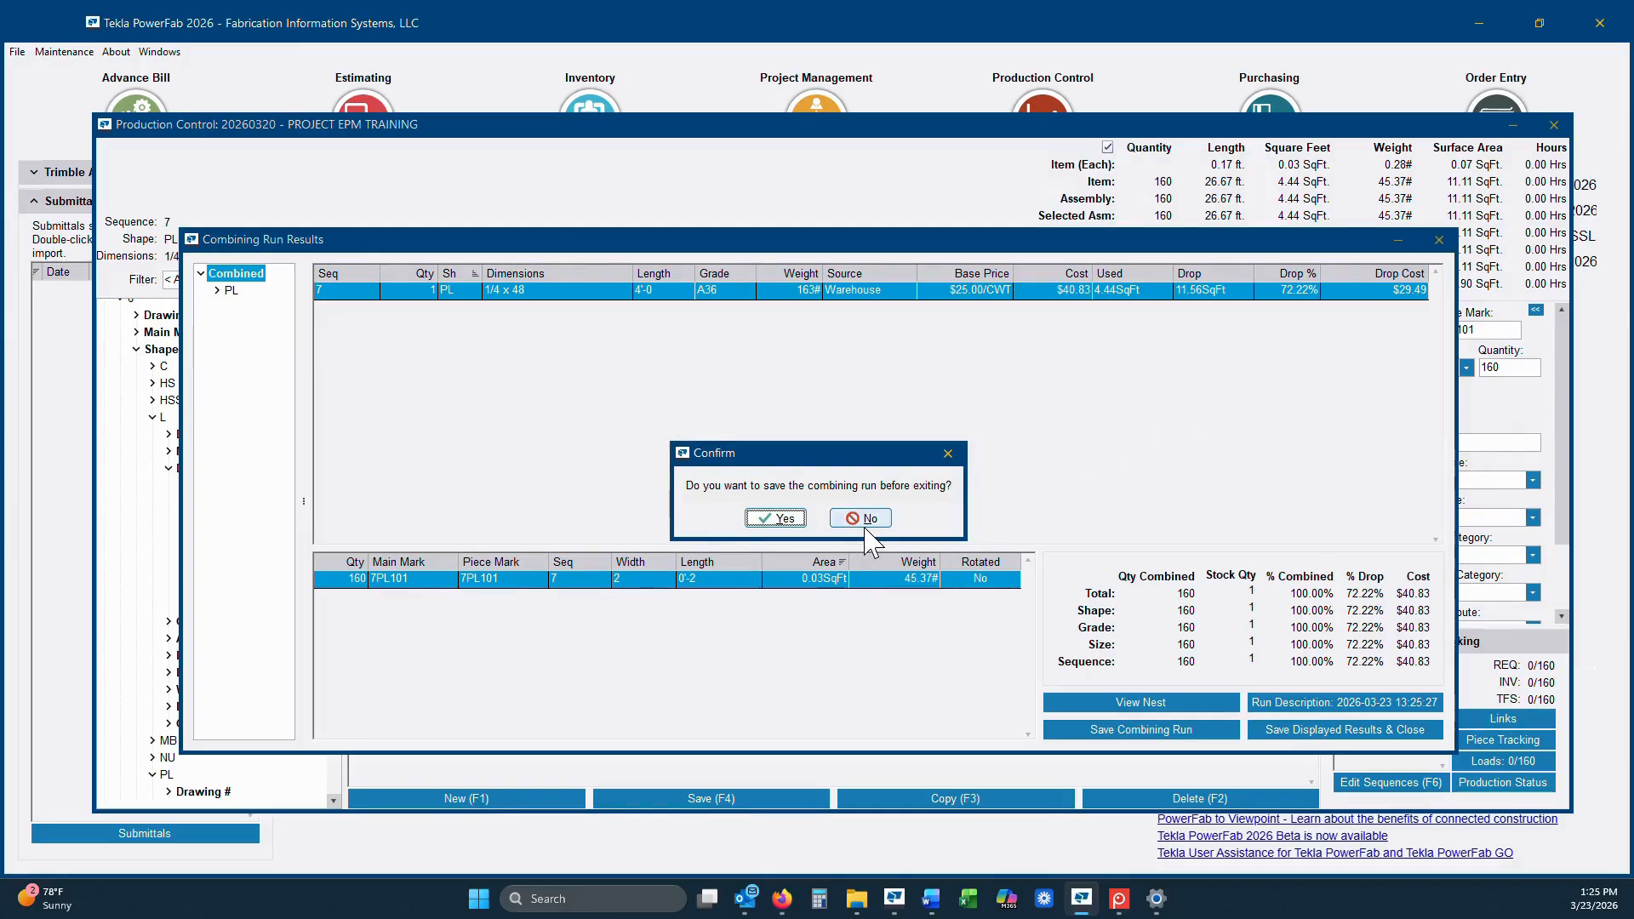
click(861, 518)
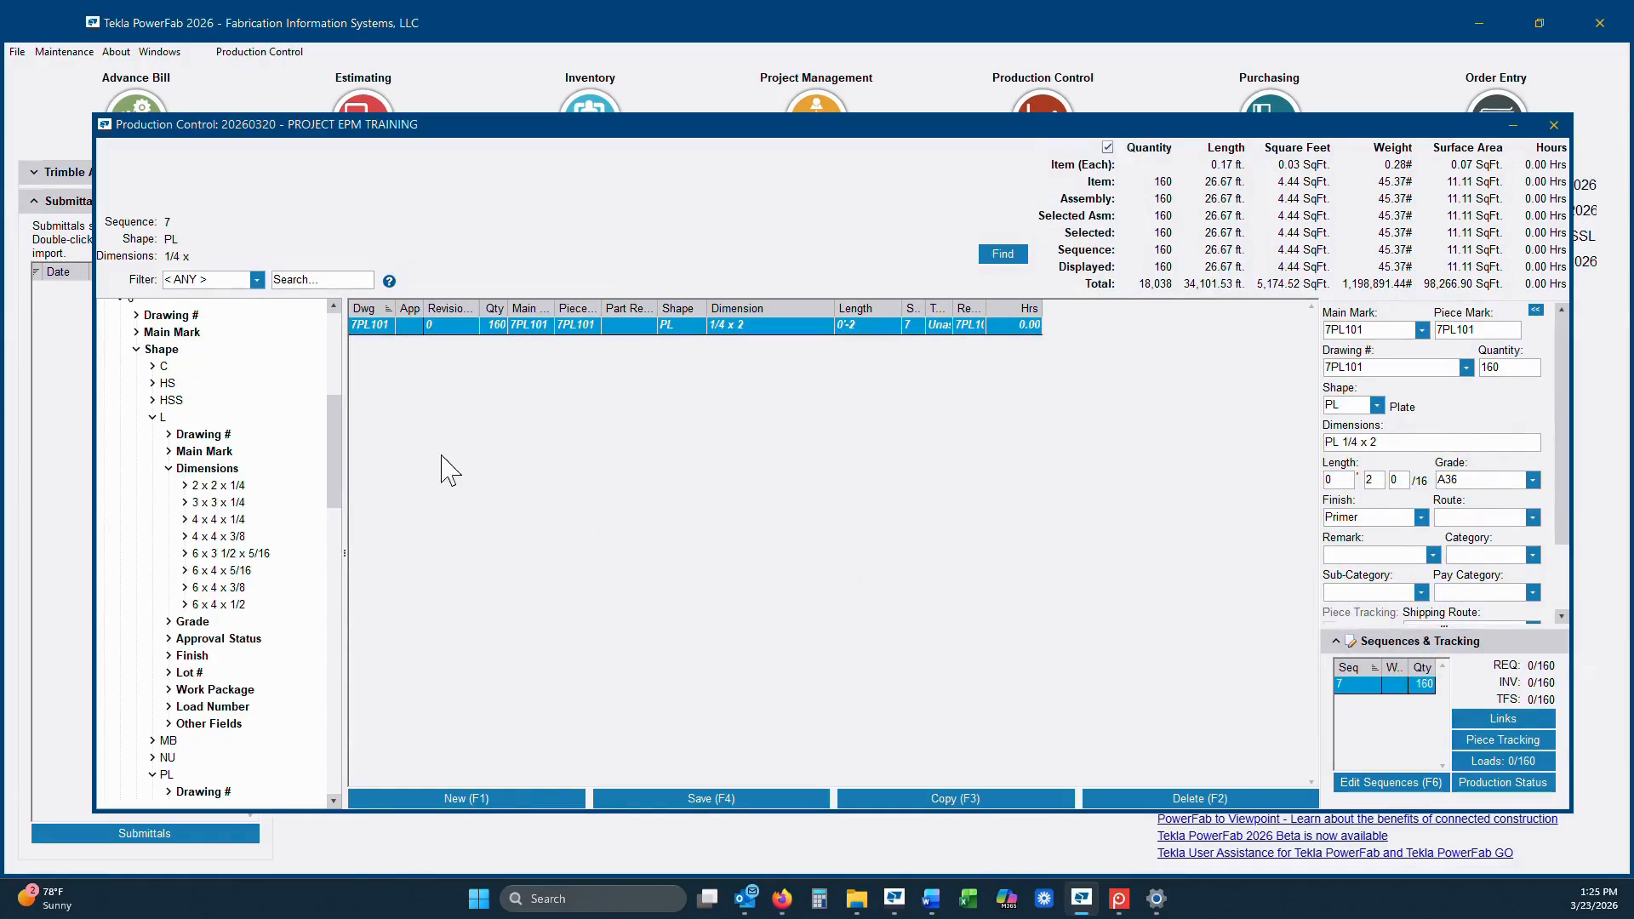
Step: Start loading the selected sequence 7 1/4 x 2 plate material into a requisition and create requisition 20260323 for it
drag(335, 442, 330, 626)
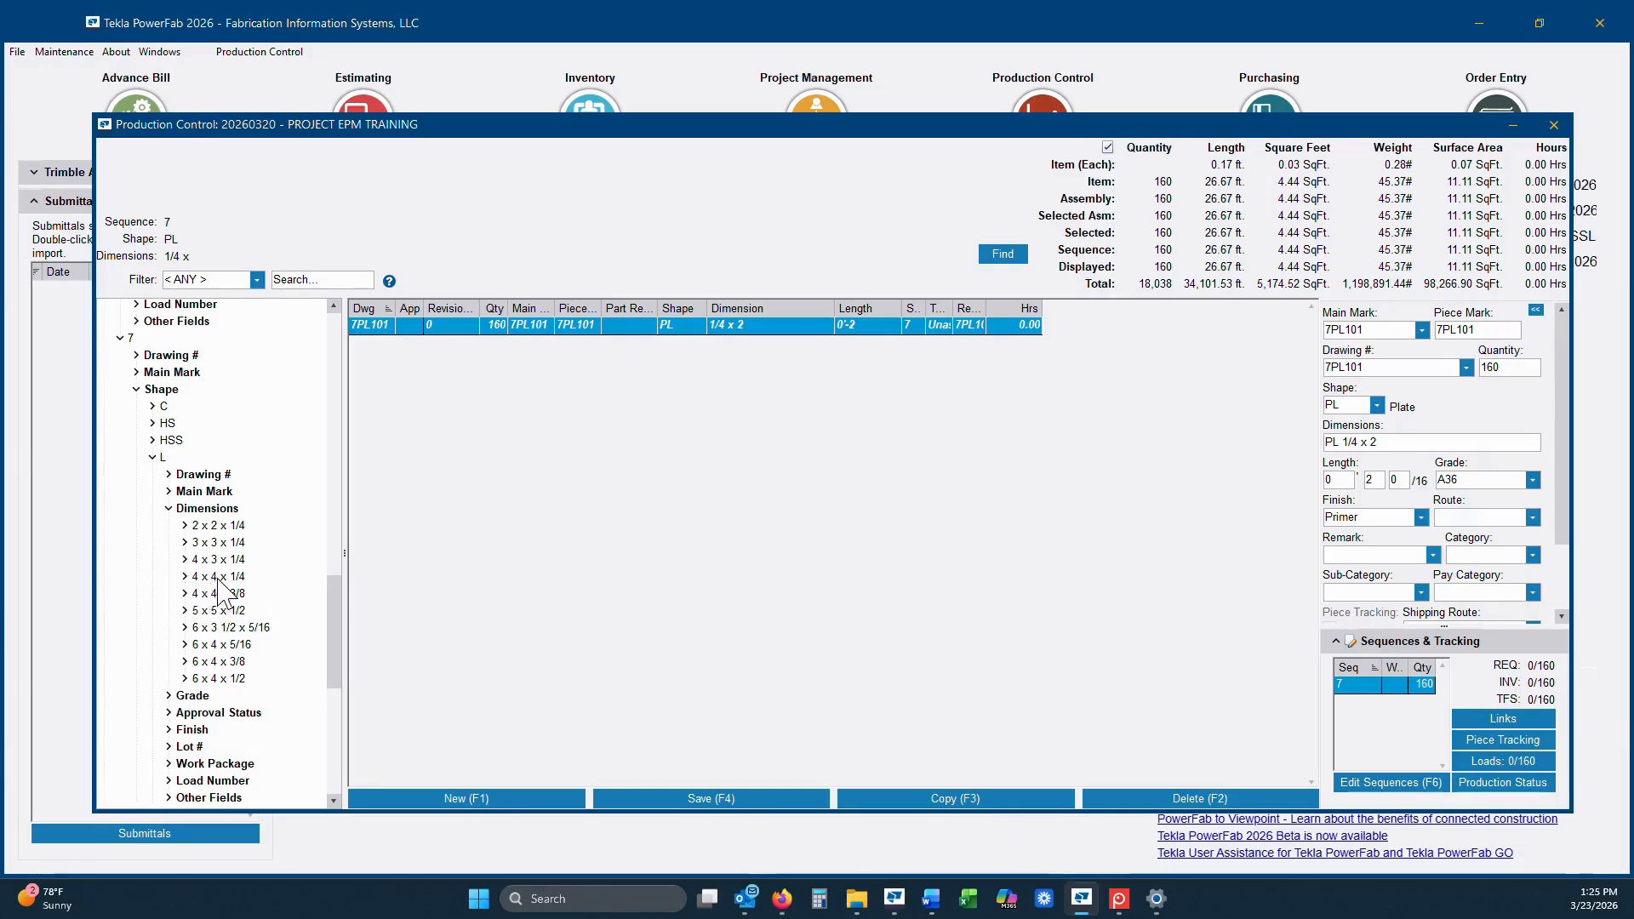
drag(332, 611, 333, 685)
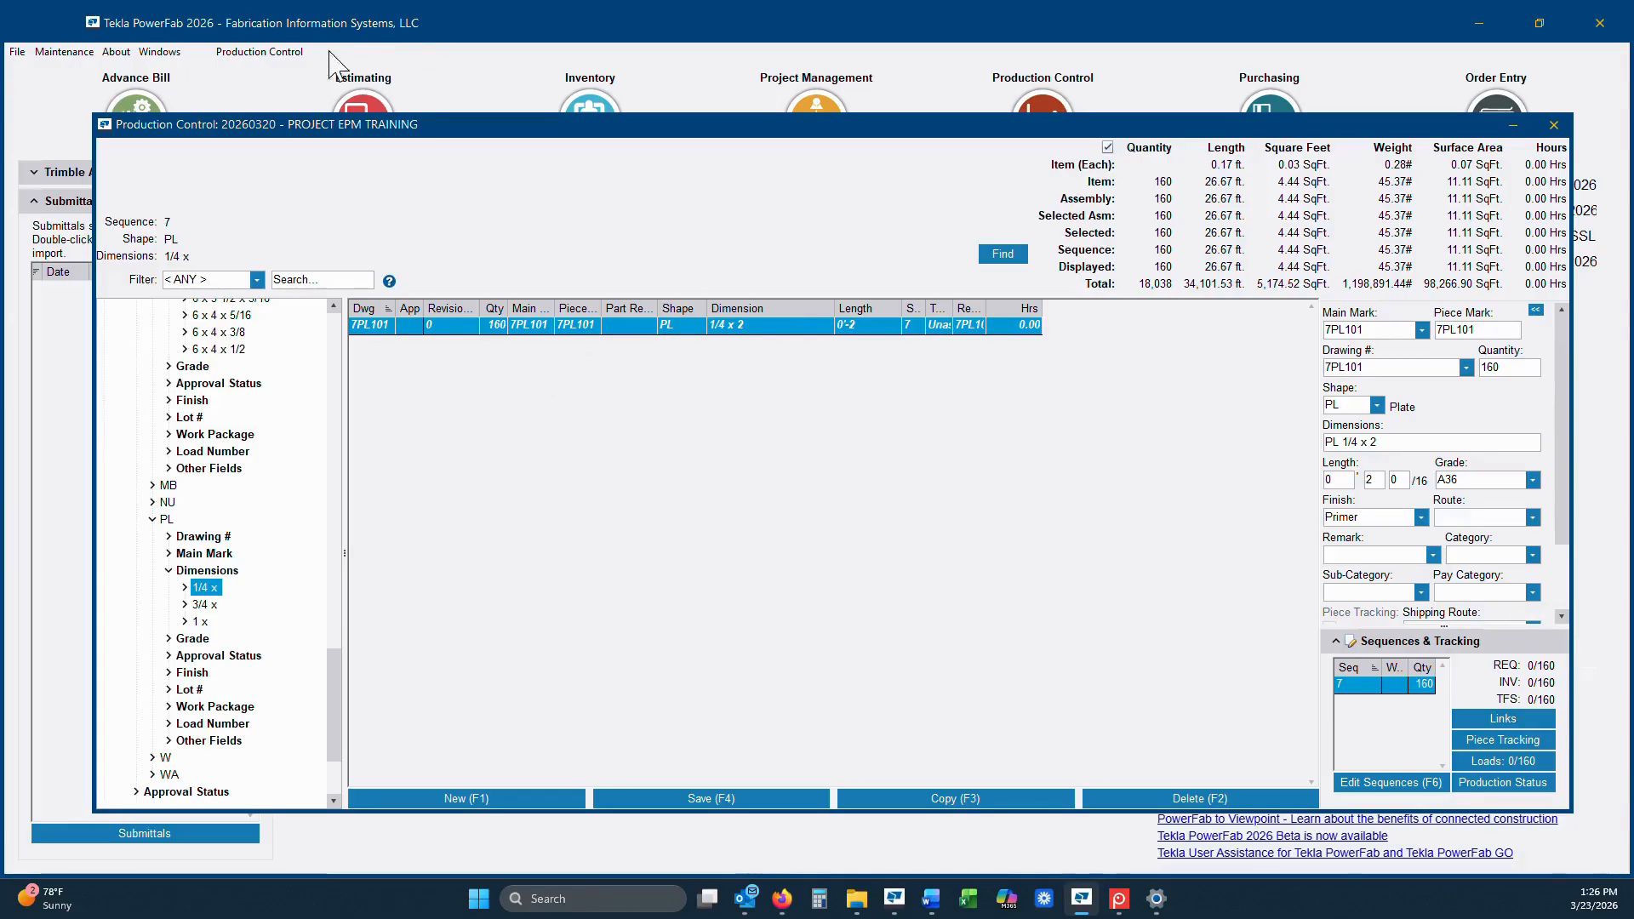
click(259, 51)
mouse_move(299, 104)
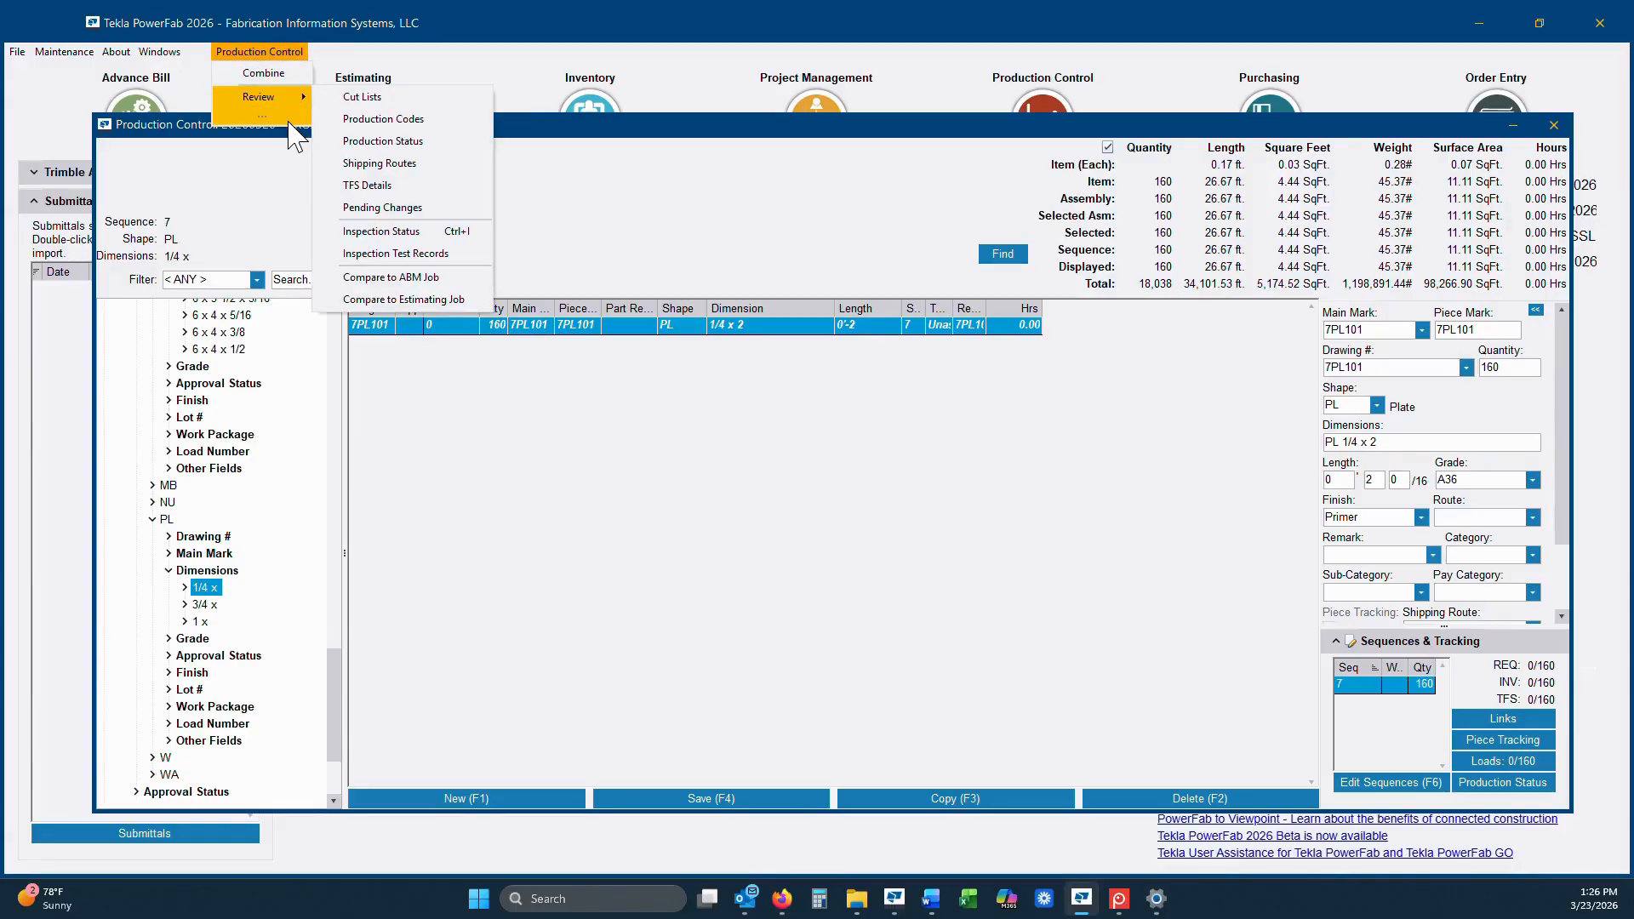
mouse_move(299, 139)
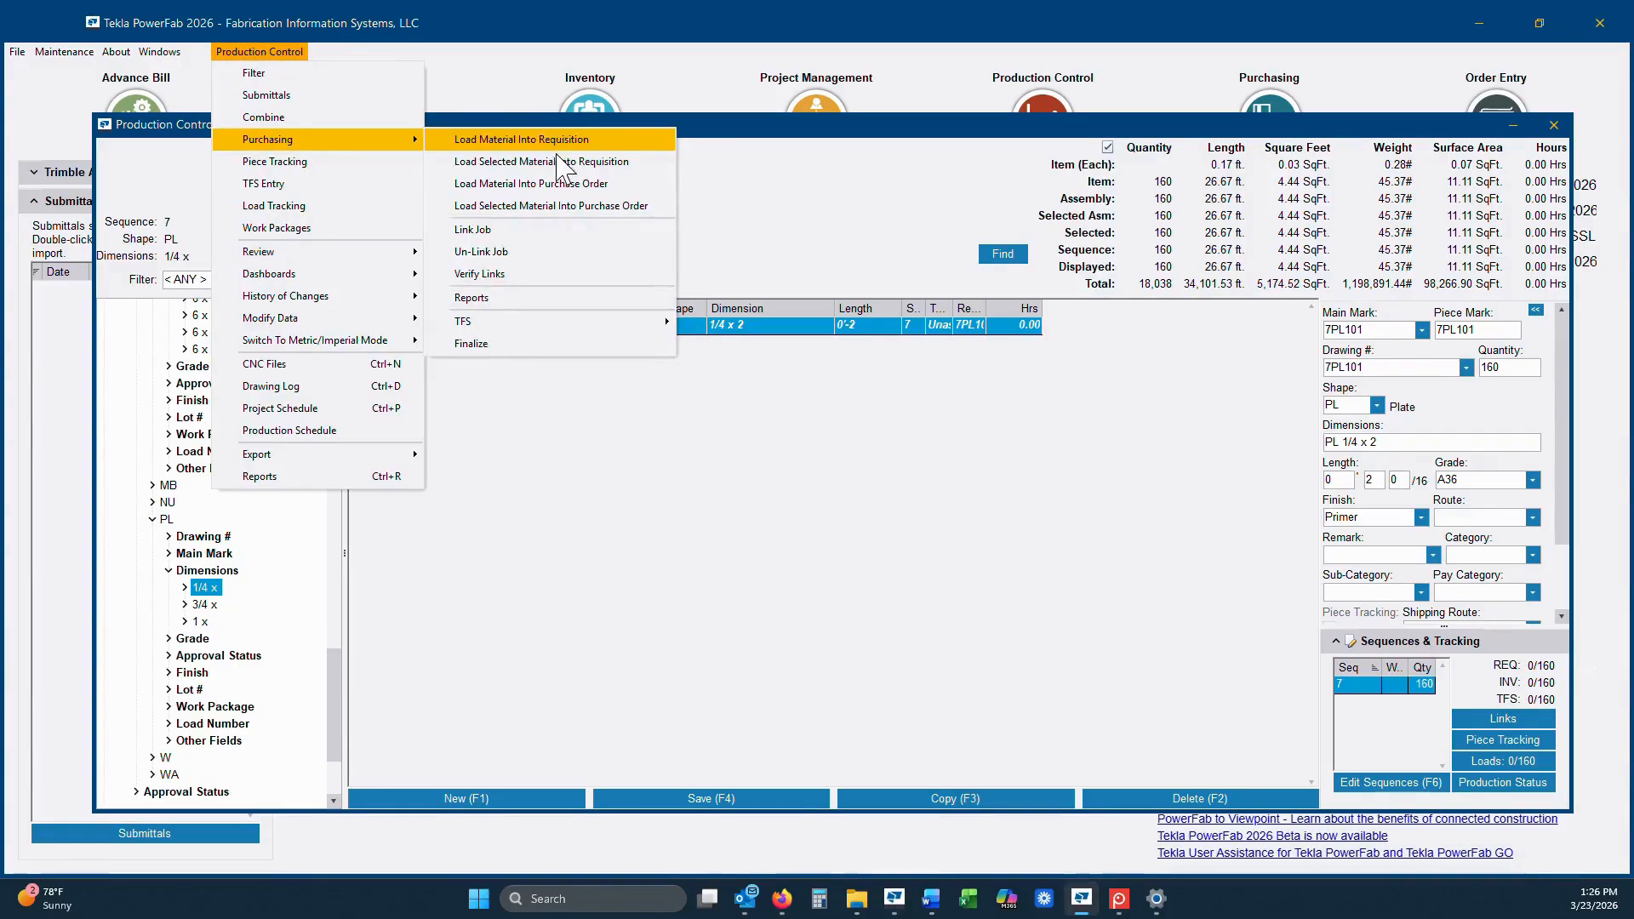
click(562, 161)
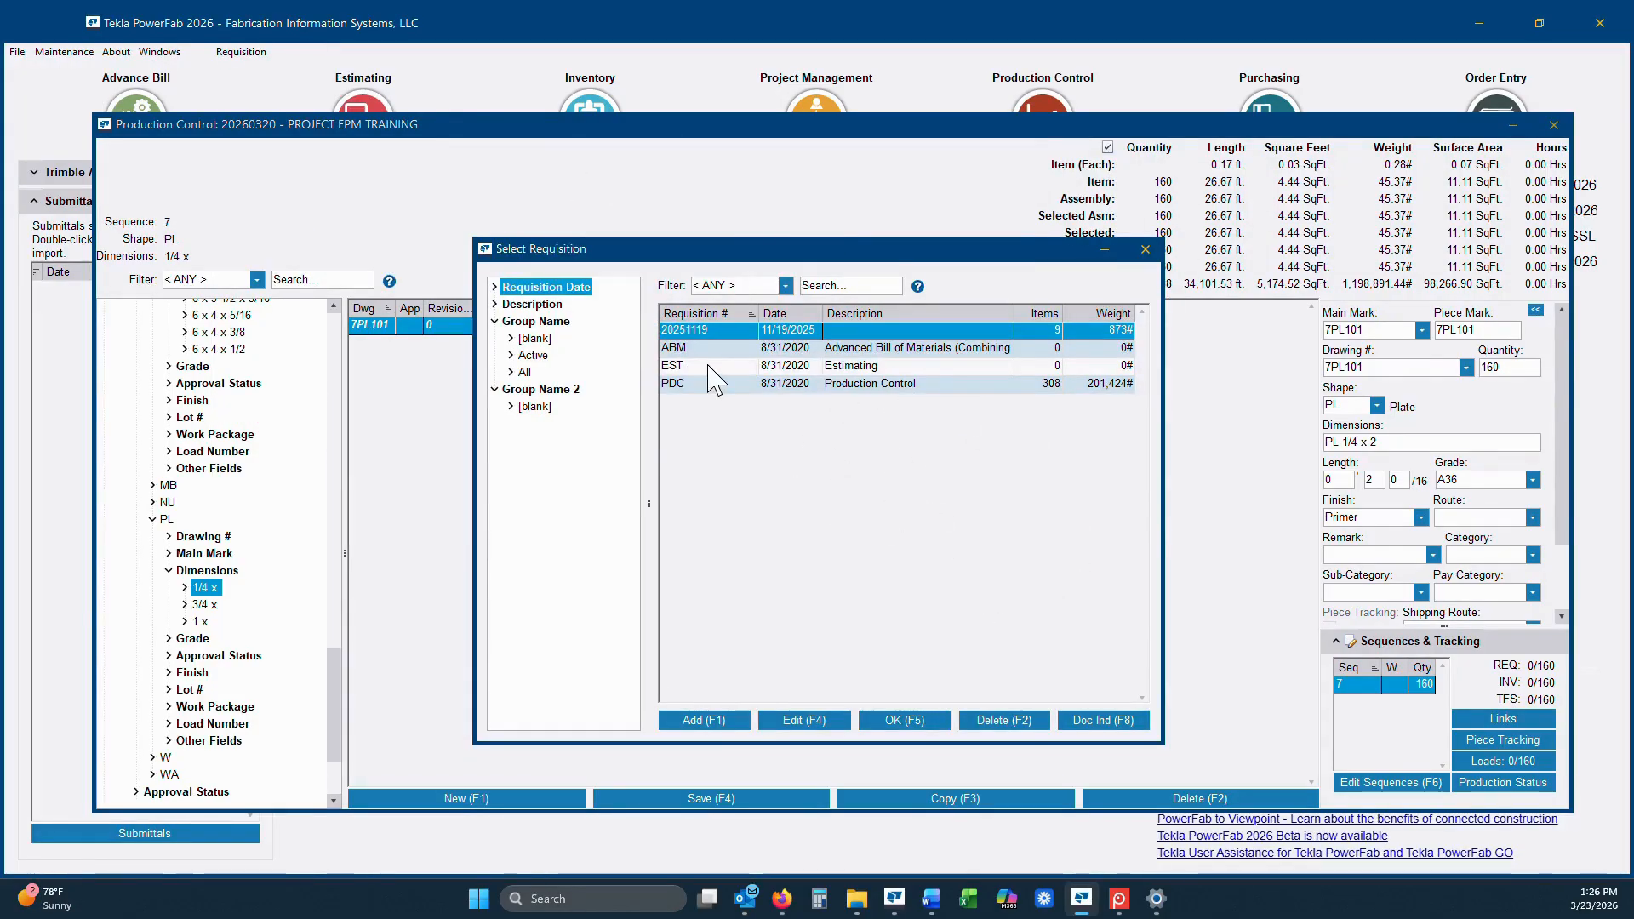
click(691, 722)
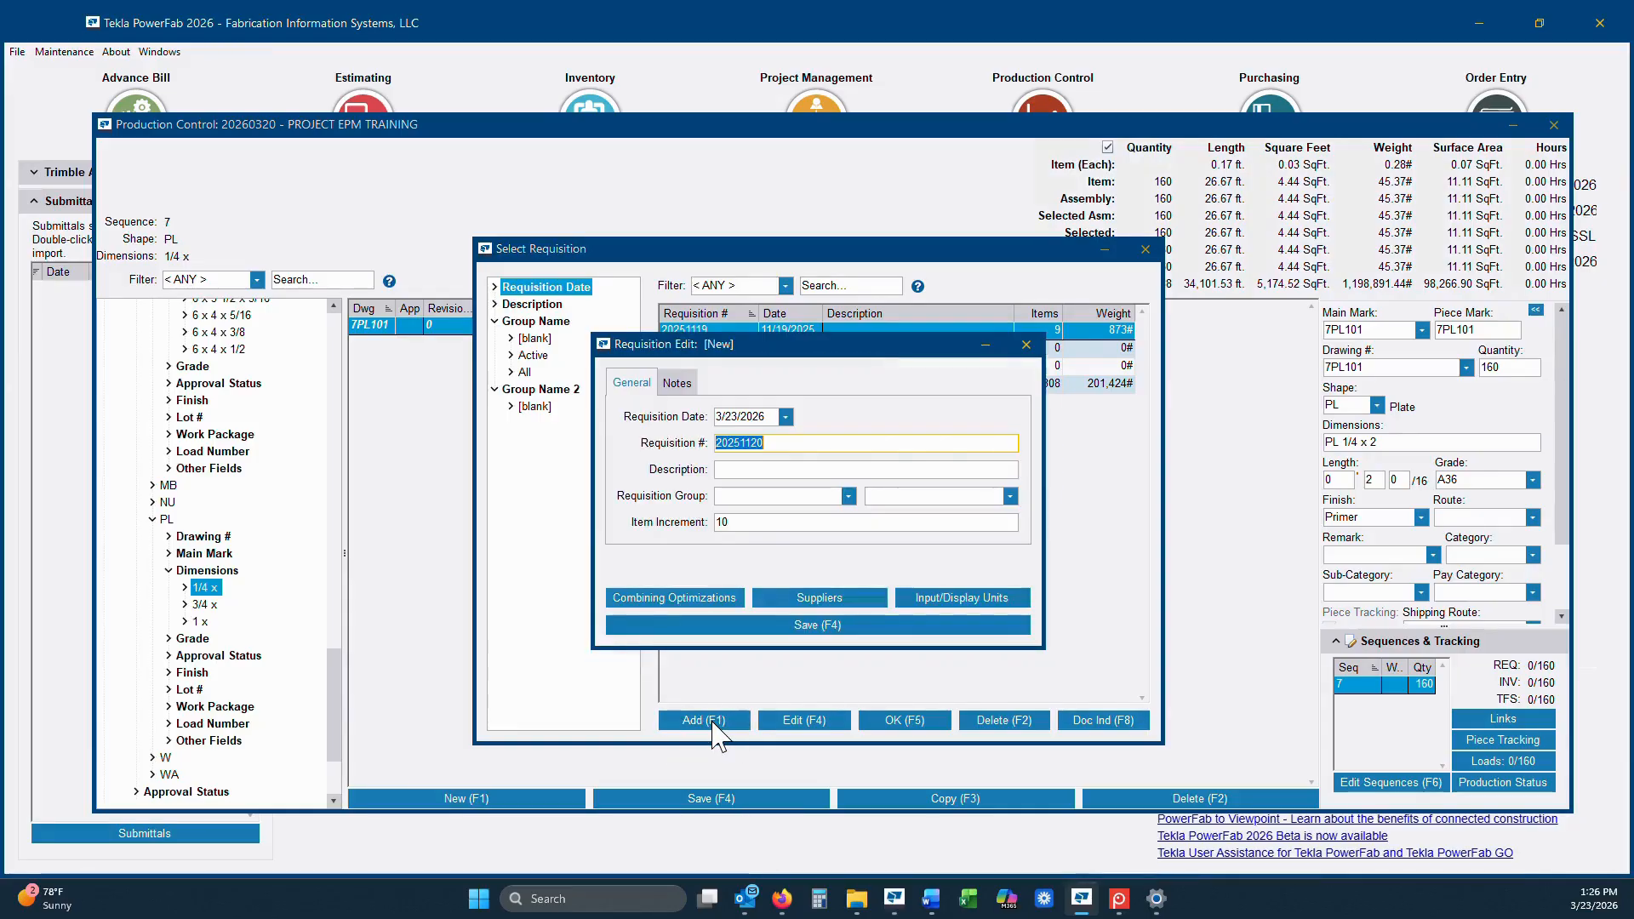
text(20260323)
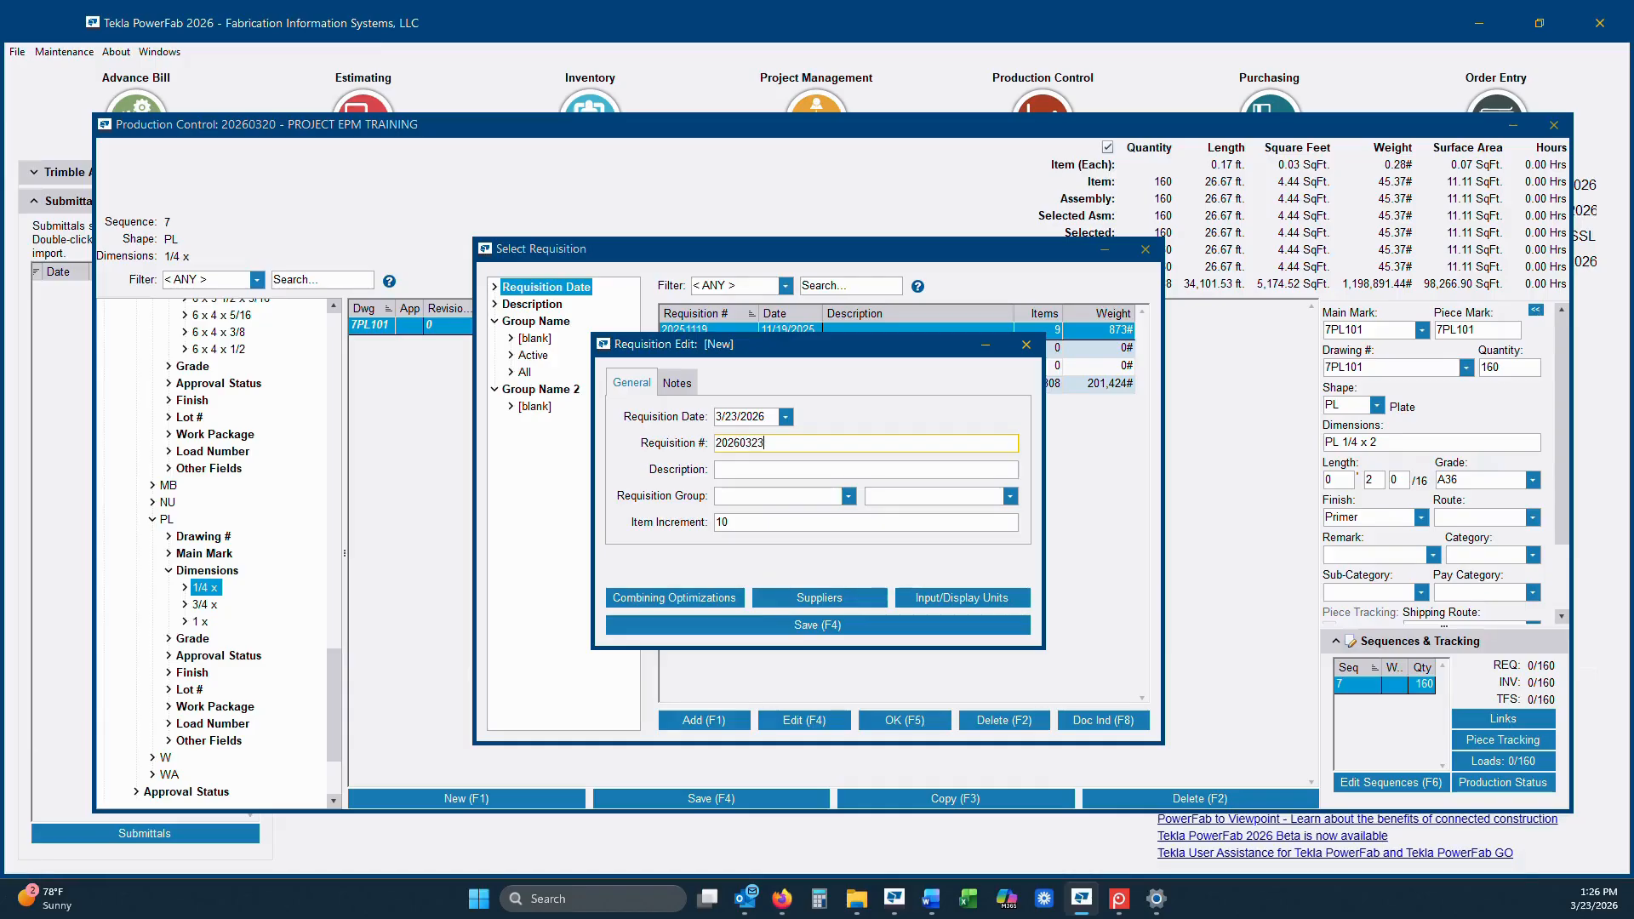
click(819, 626)
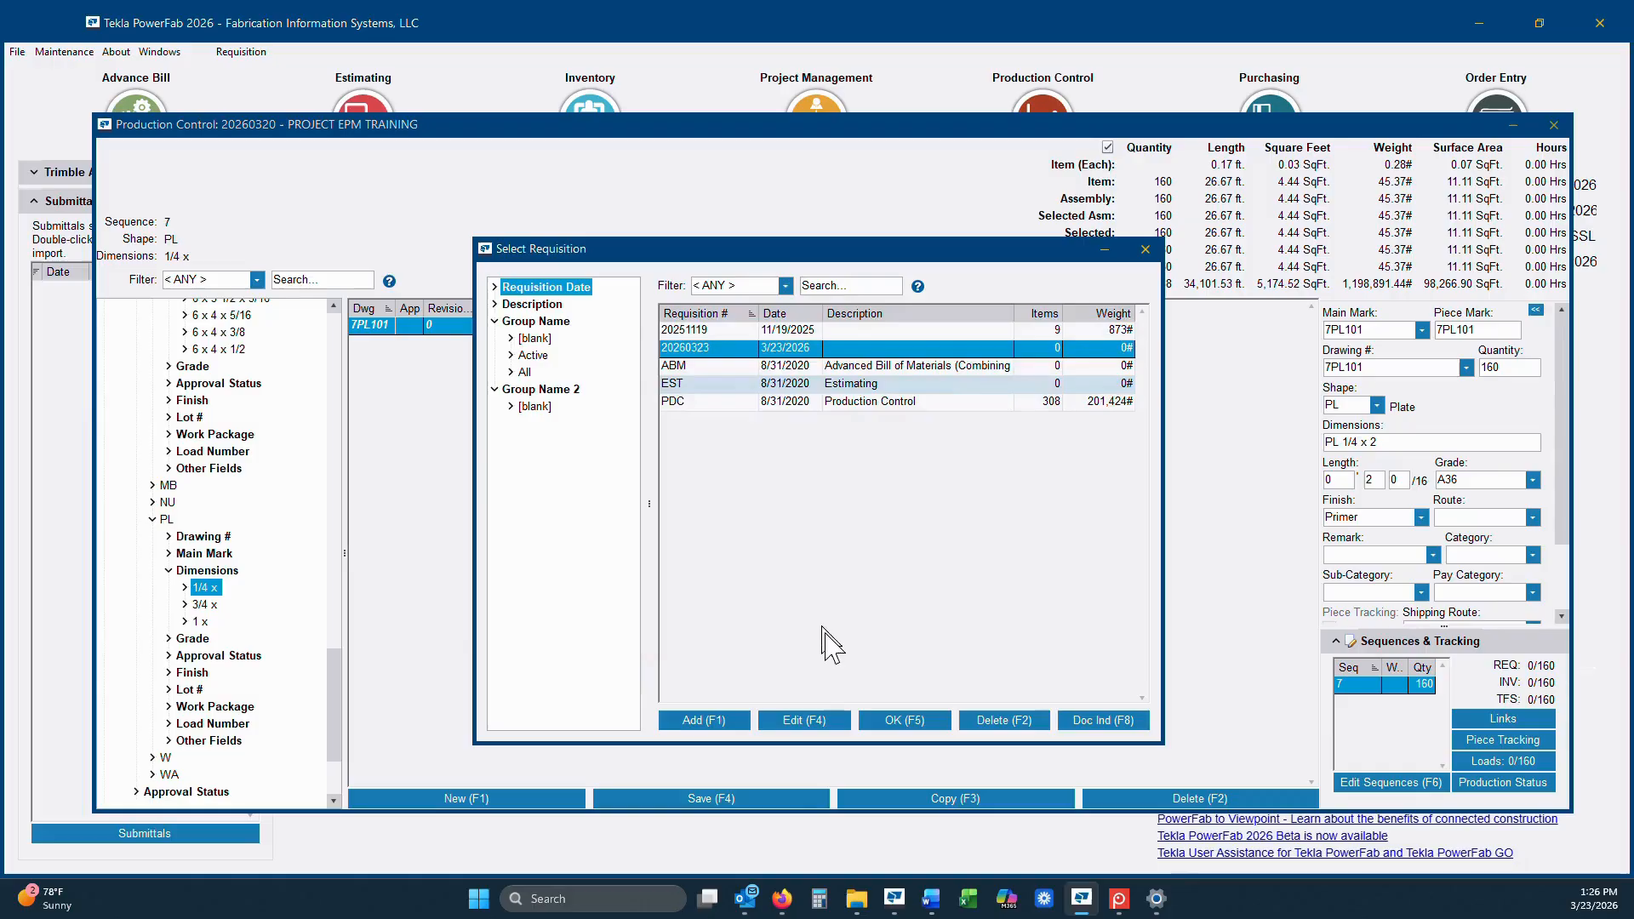
Step: Import the selected plates into the new requisition, open it to check the loaded item, and close it
click(930, 722)
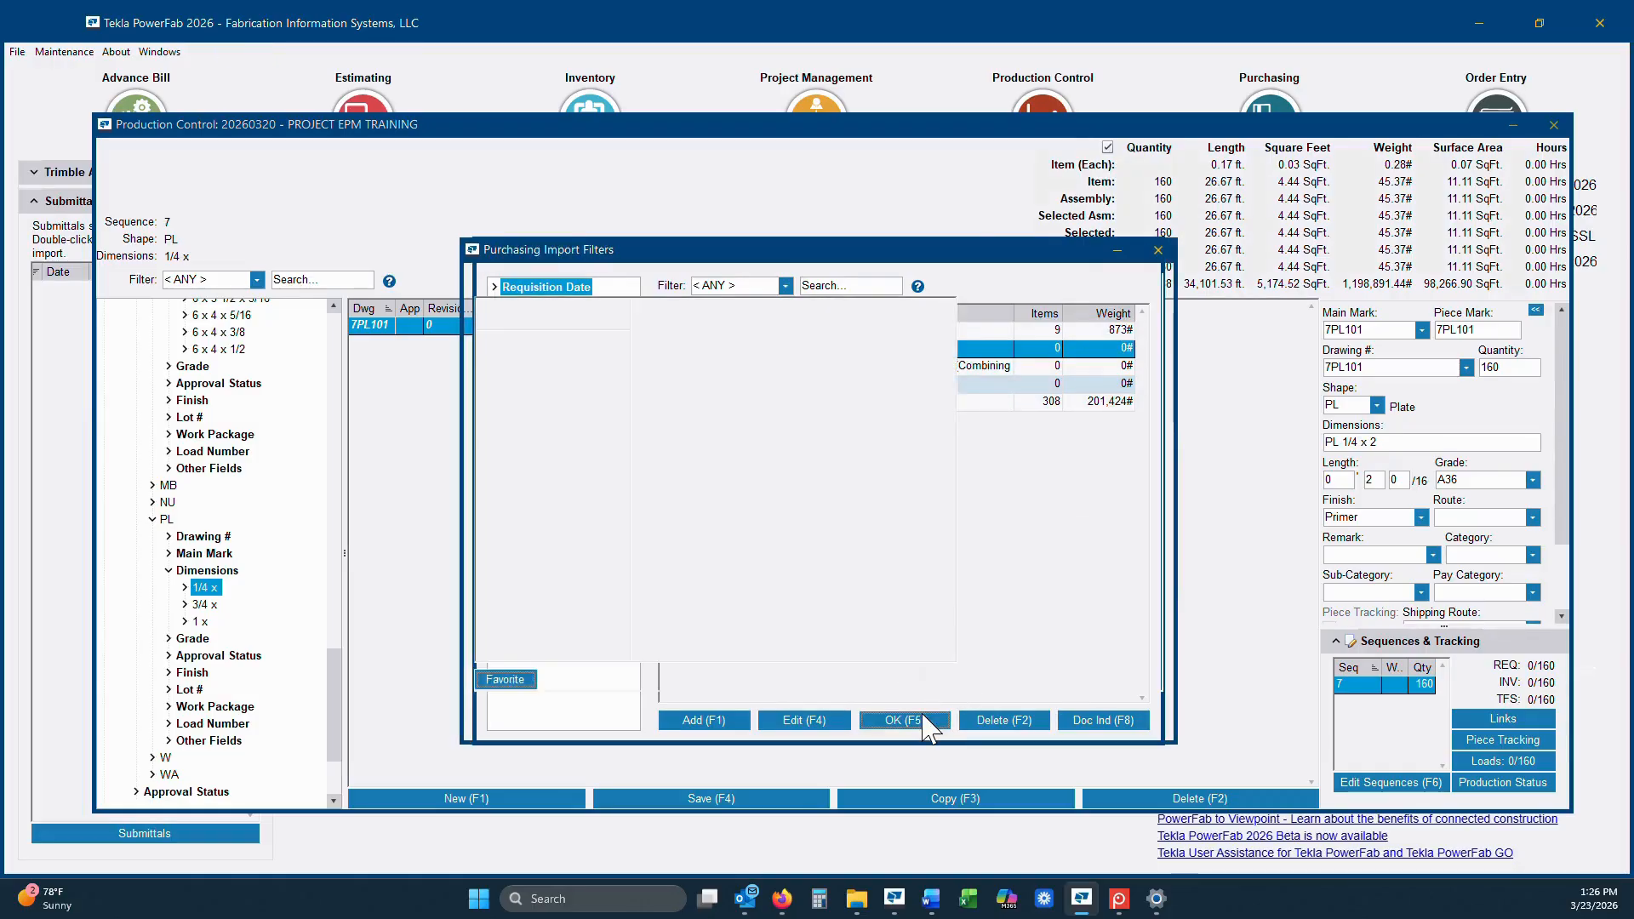
click(848, 722)
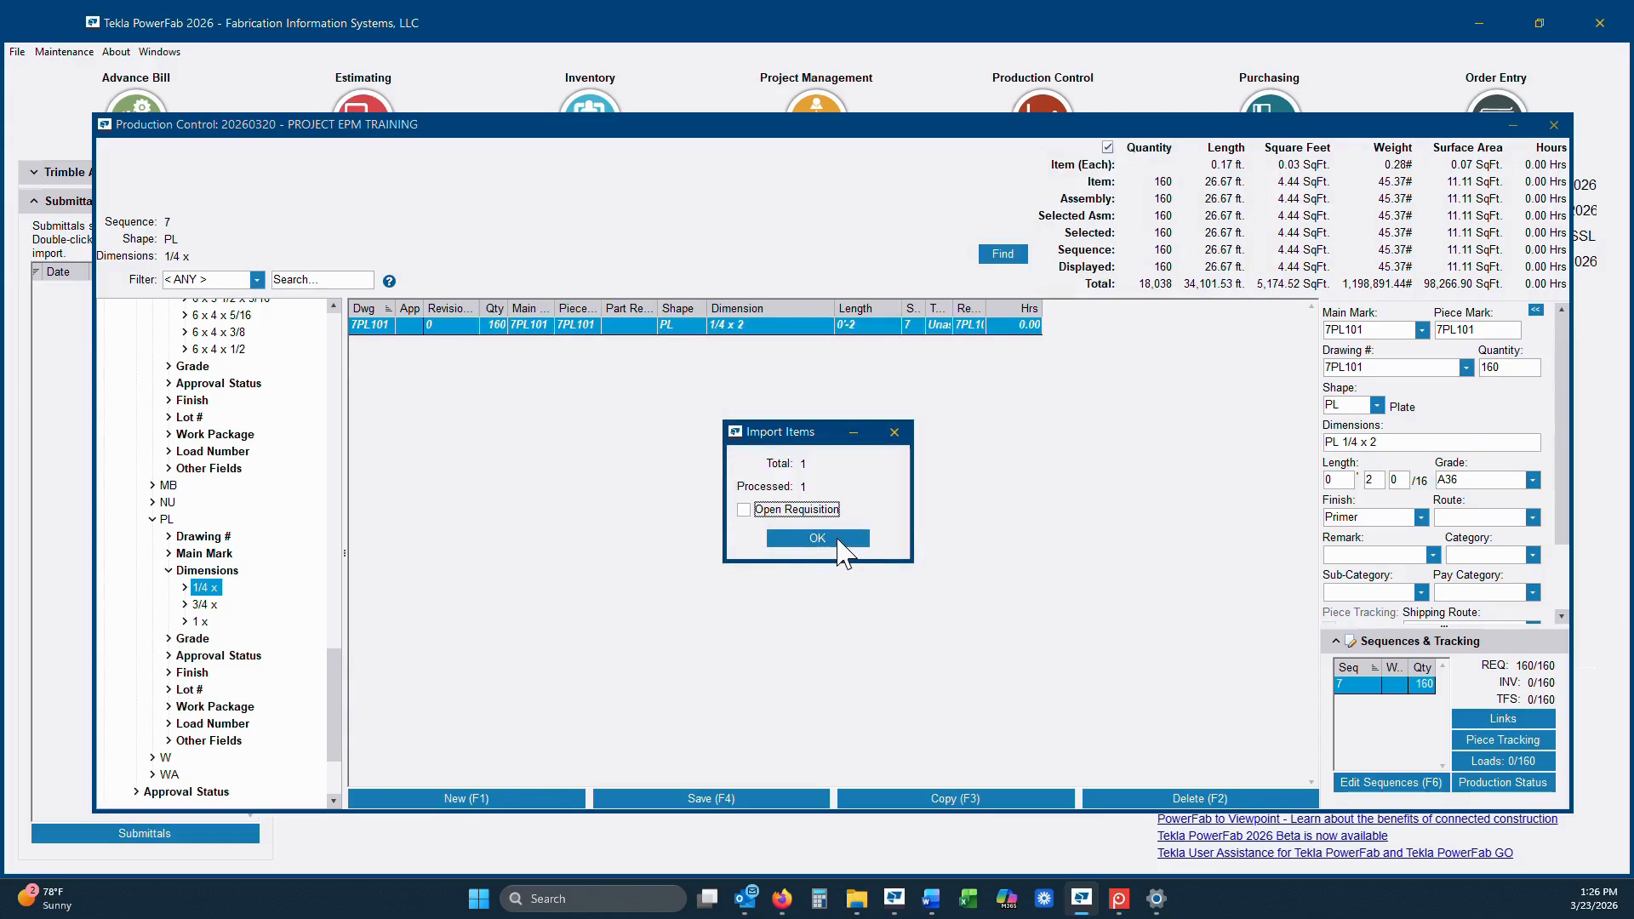
click(744, 510)
click(818, 539)
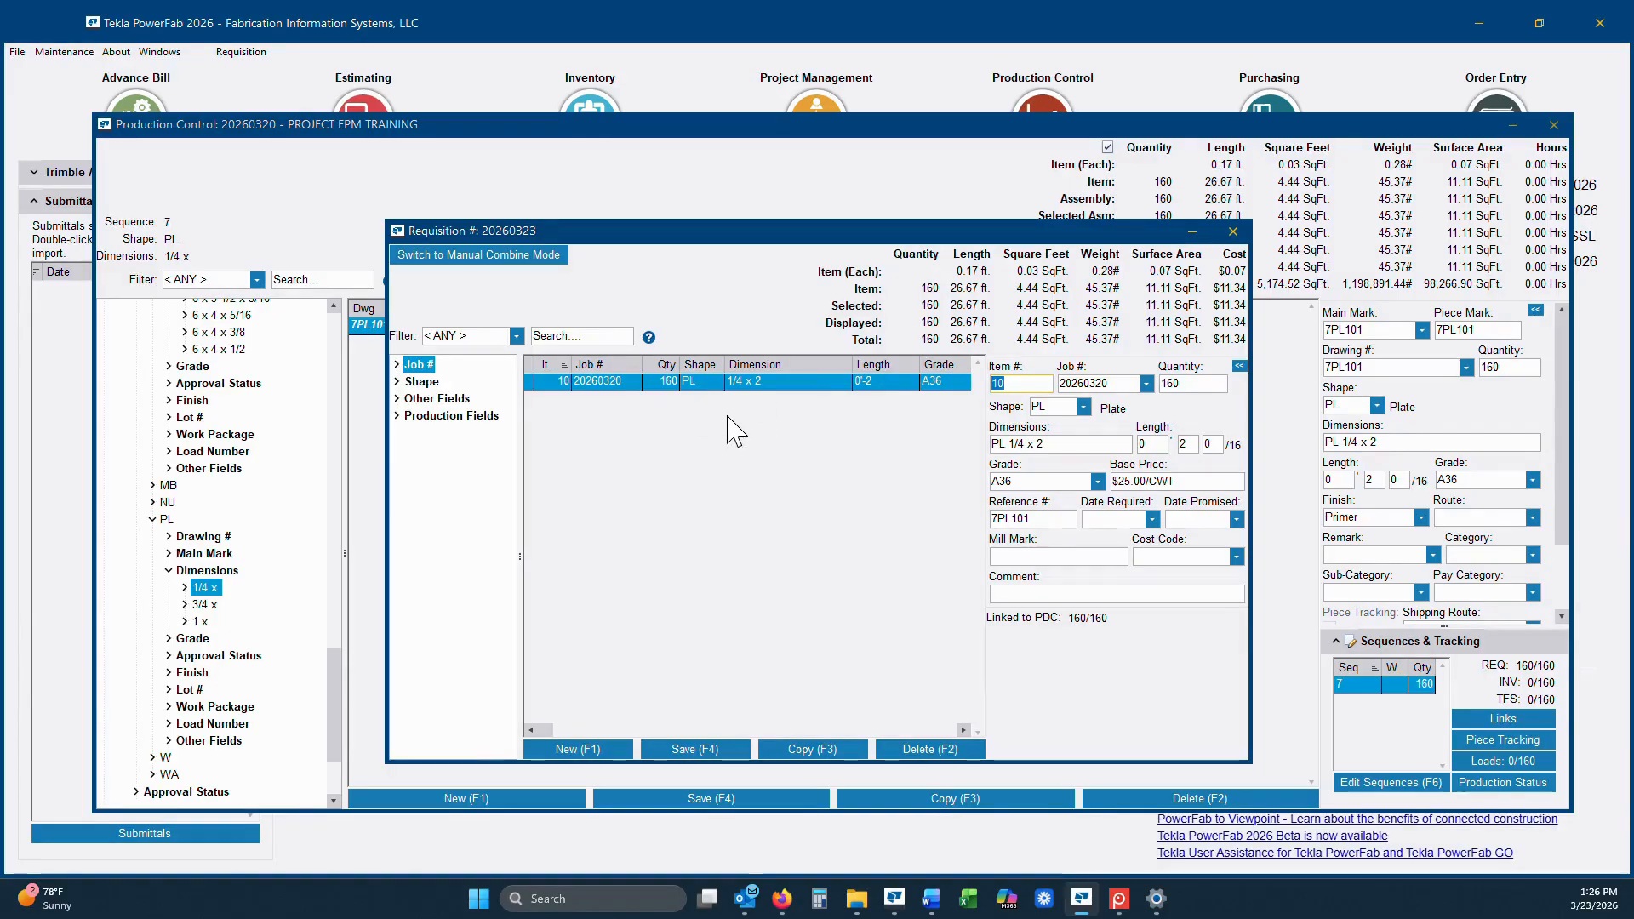
click(1232, 231)
Step: Open the inventory and show only the material for job 20260320
click(601, 88)
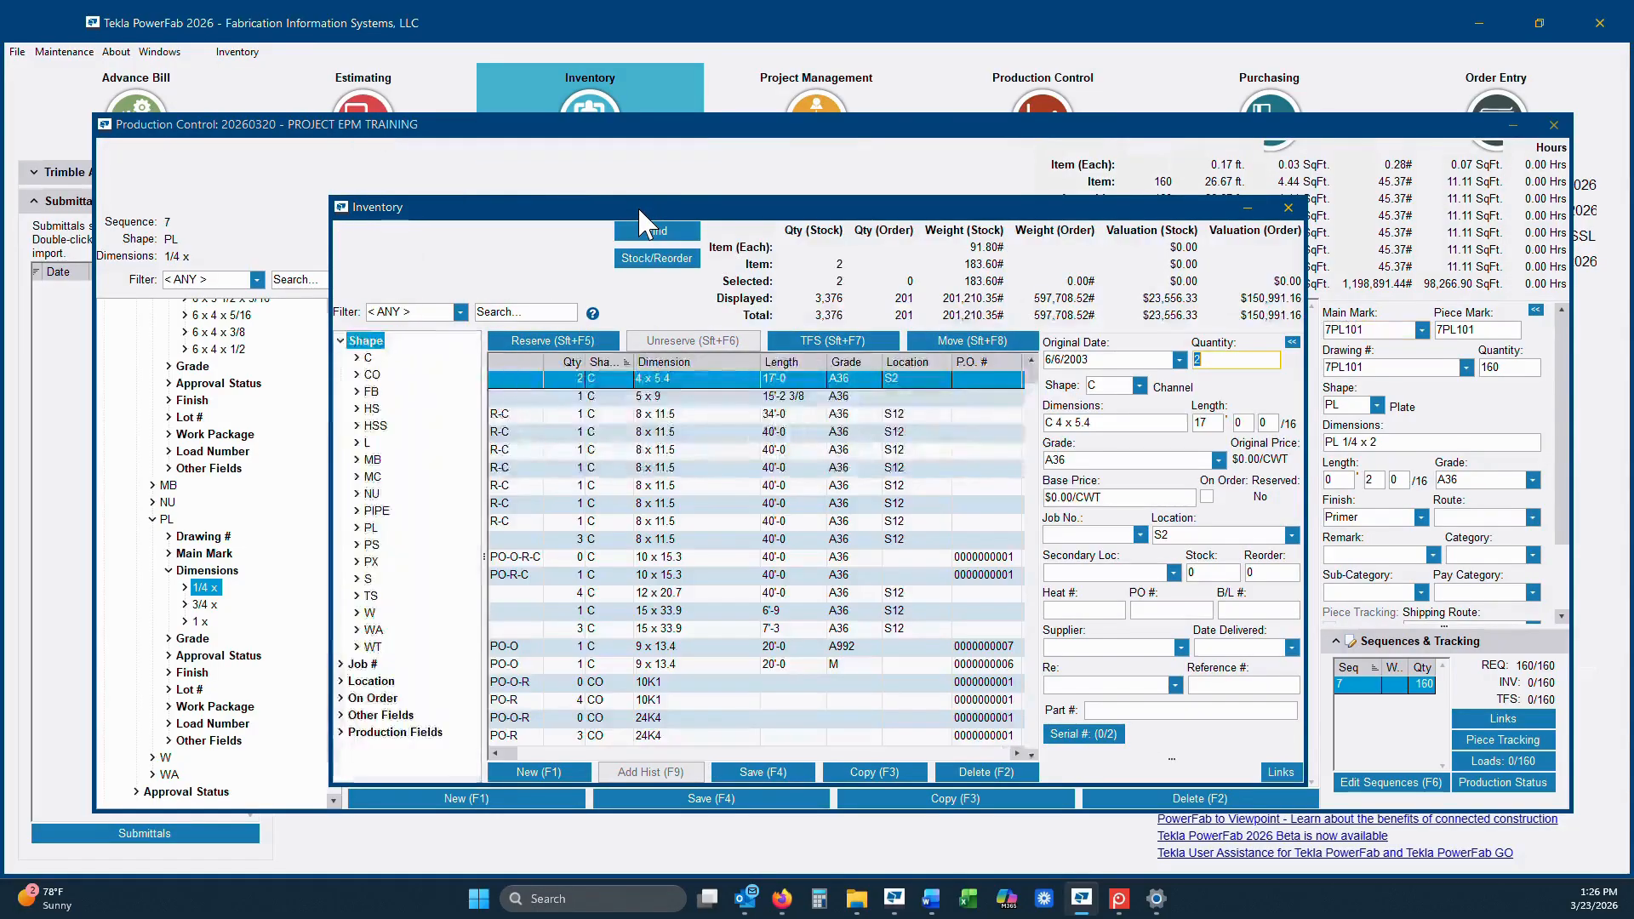
drag(641, 203, 741, 157)
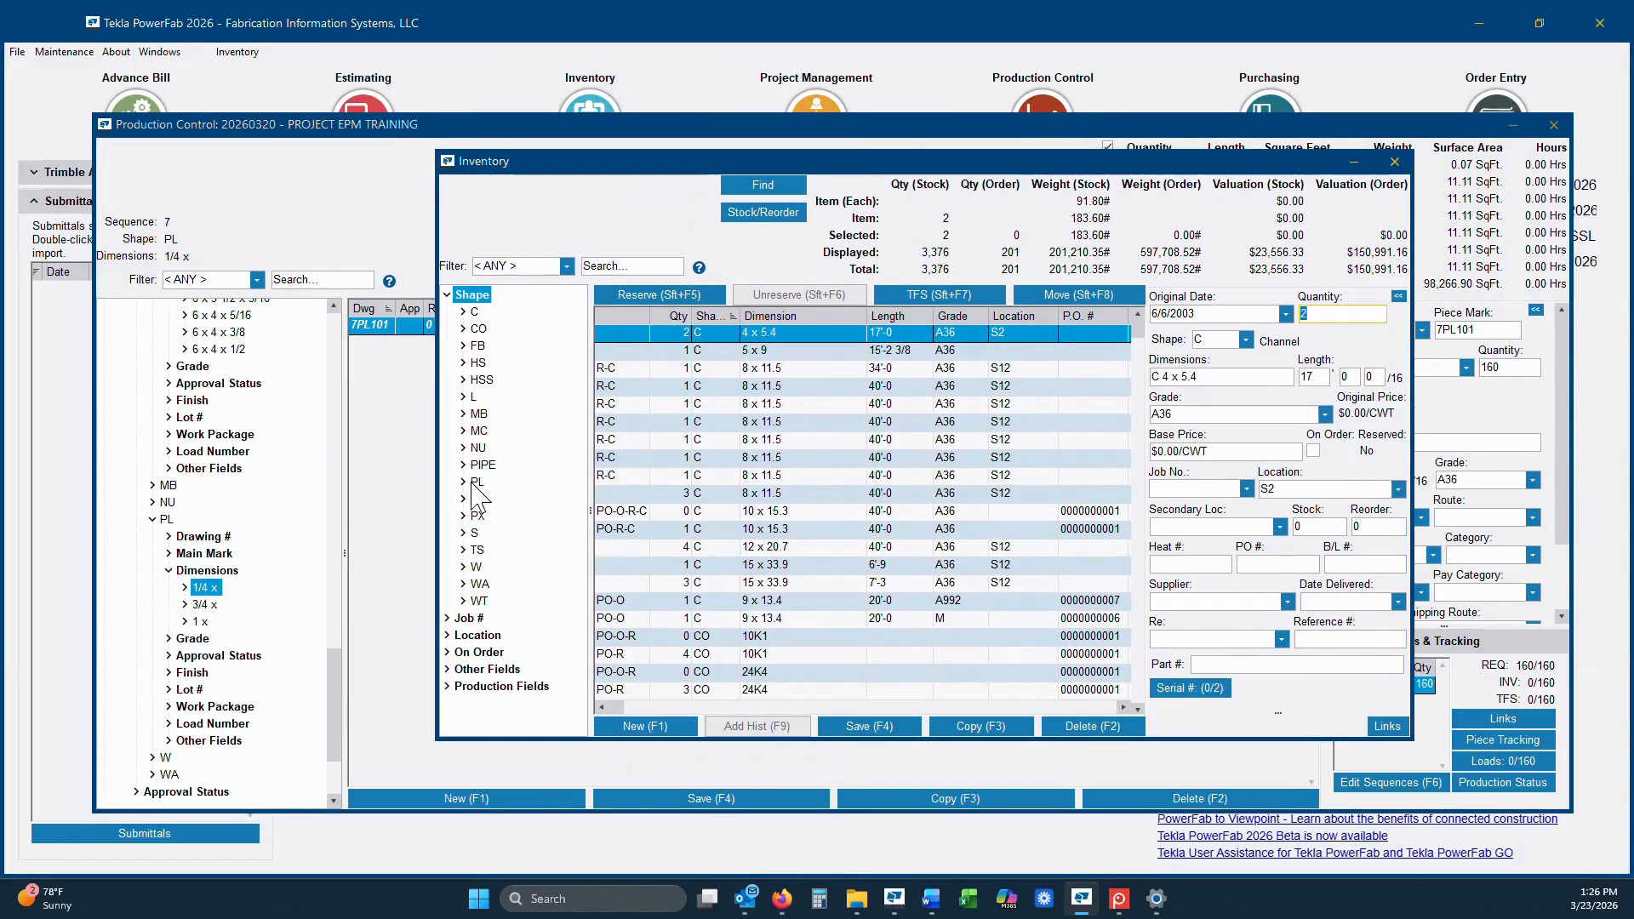
click(447, 618)
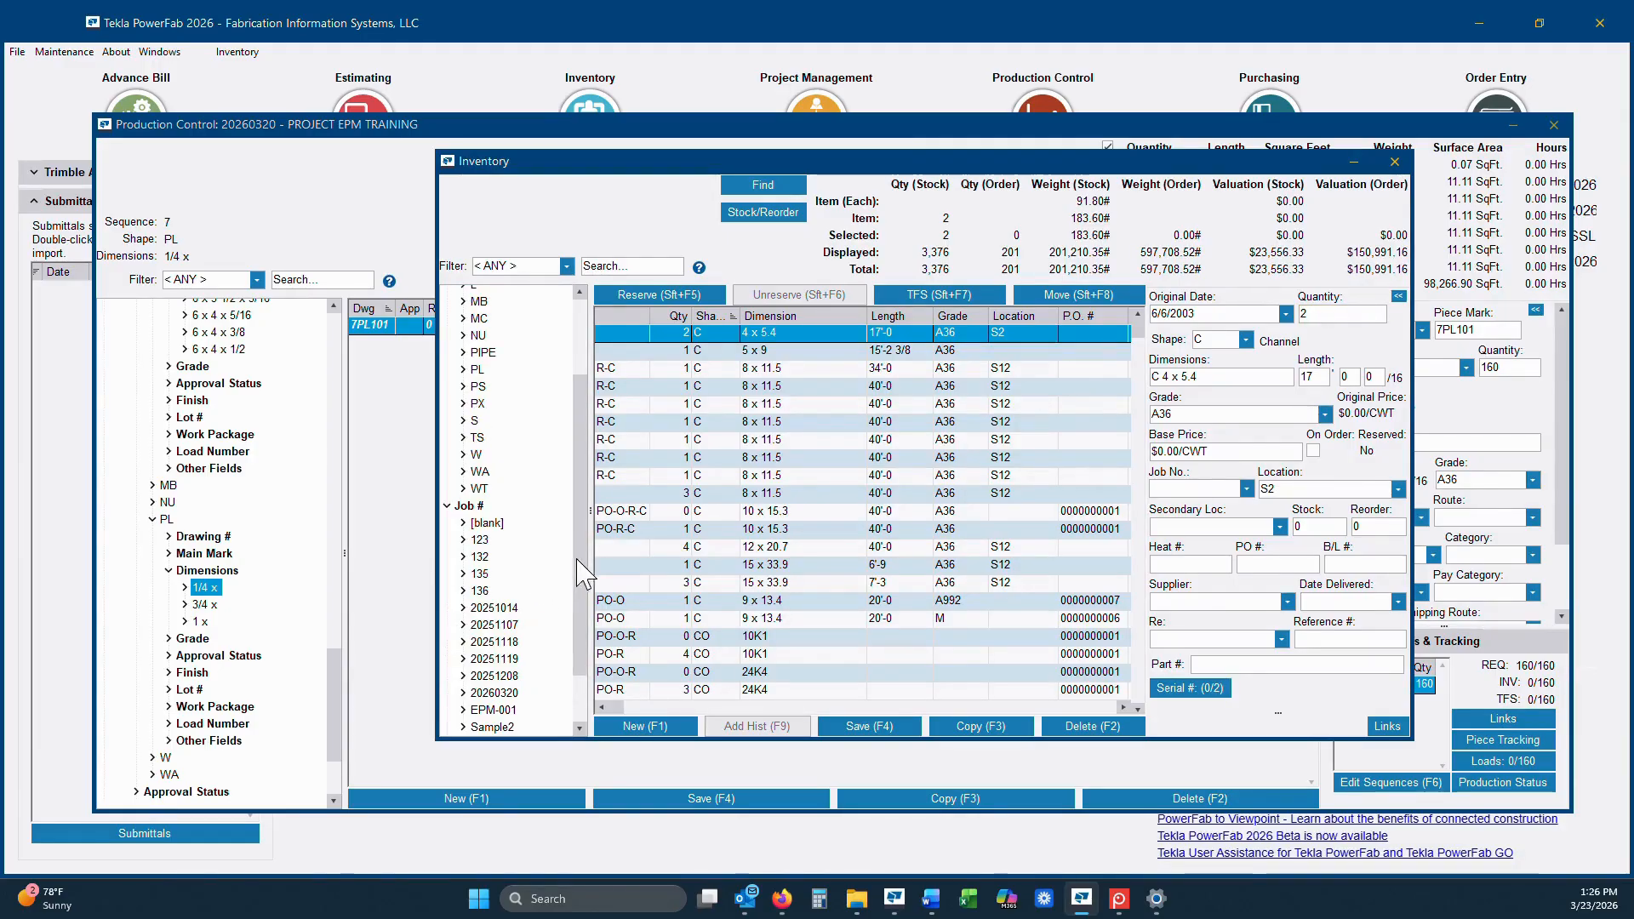
drag(581, 593, 503, 638)
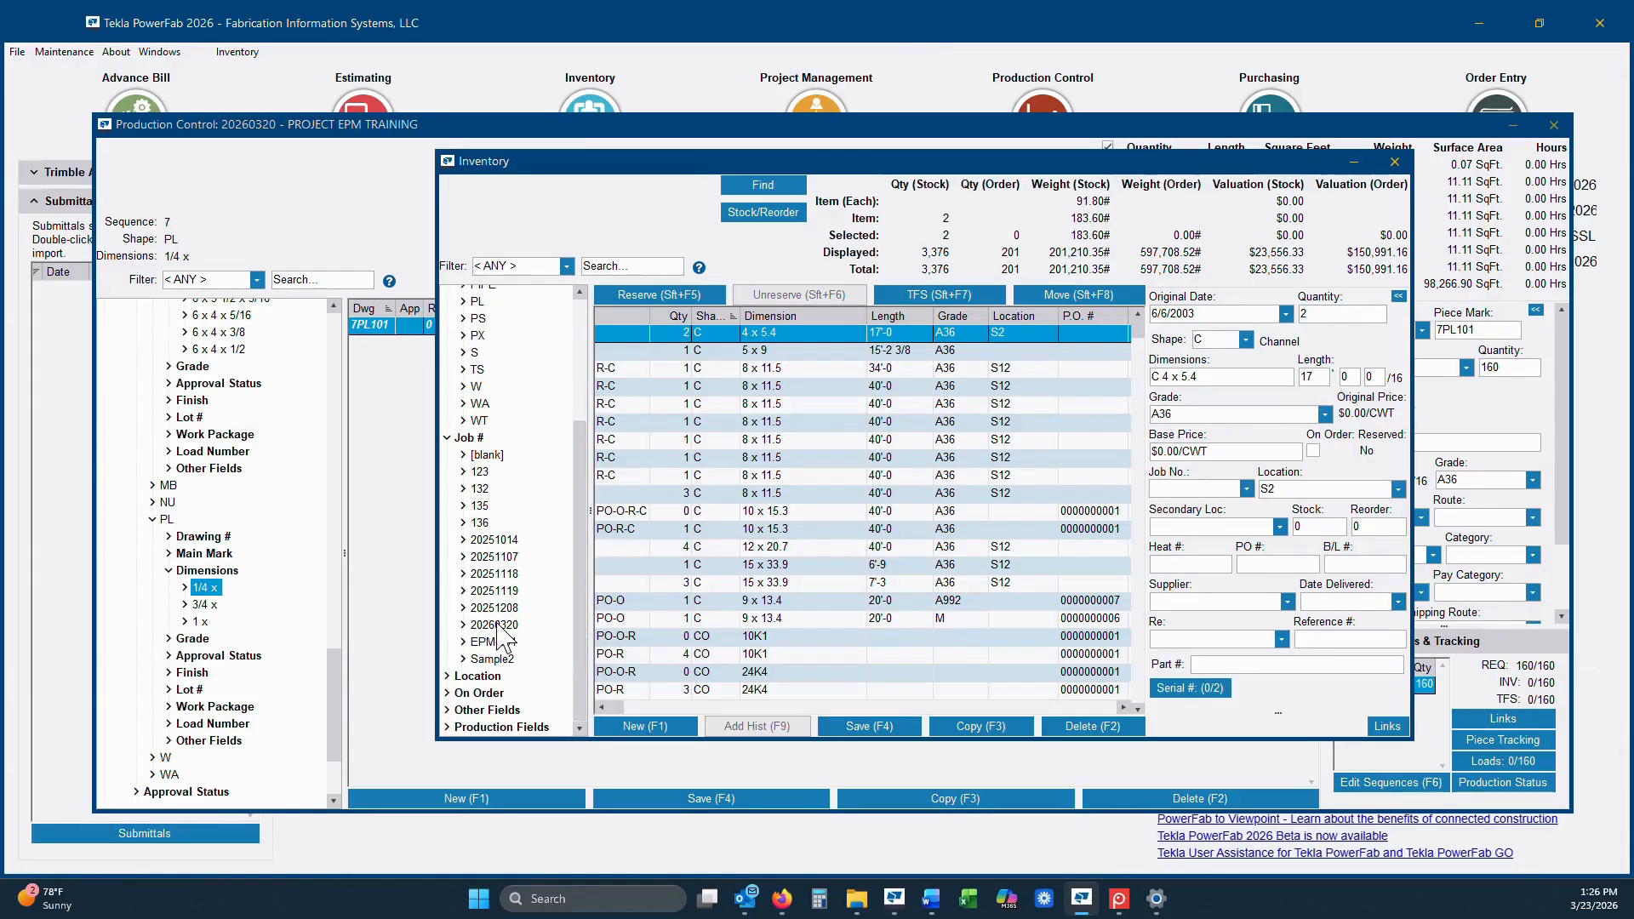
click(496, 628)
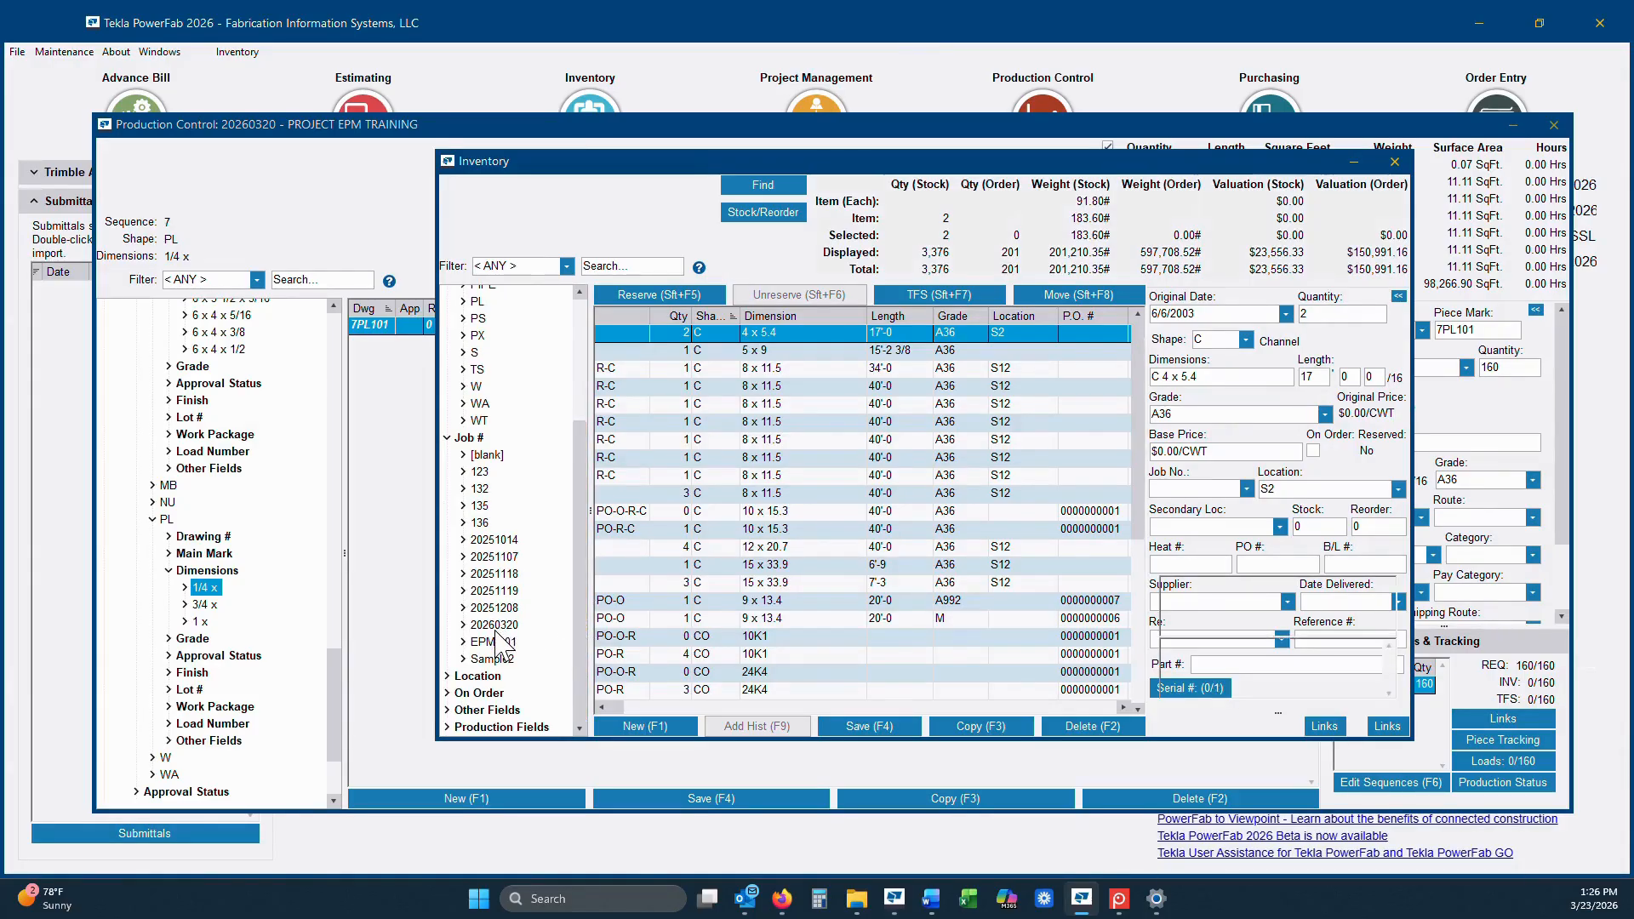
Step: Narrow the job's inventory to shape PL and enlarge the inventory window
click(463, 625)
click(480, 642)
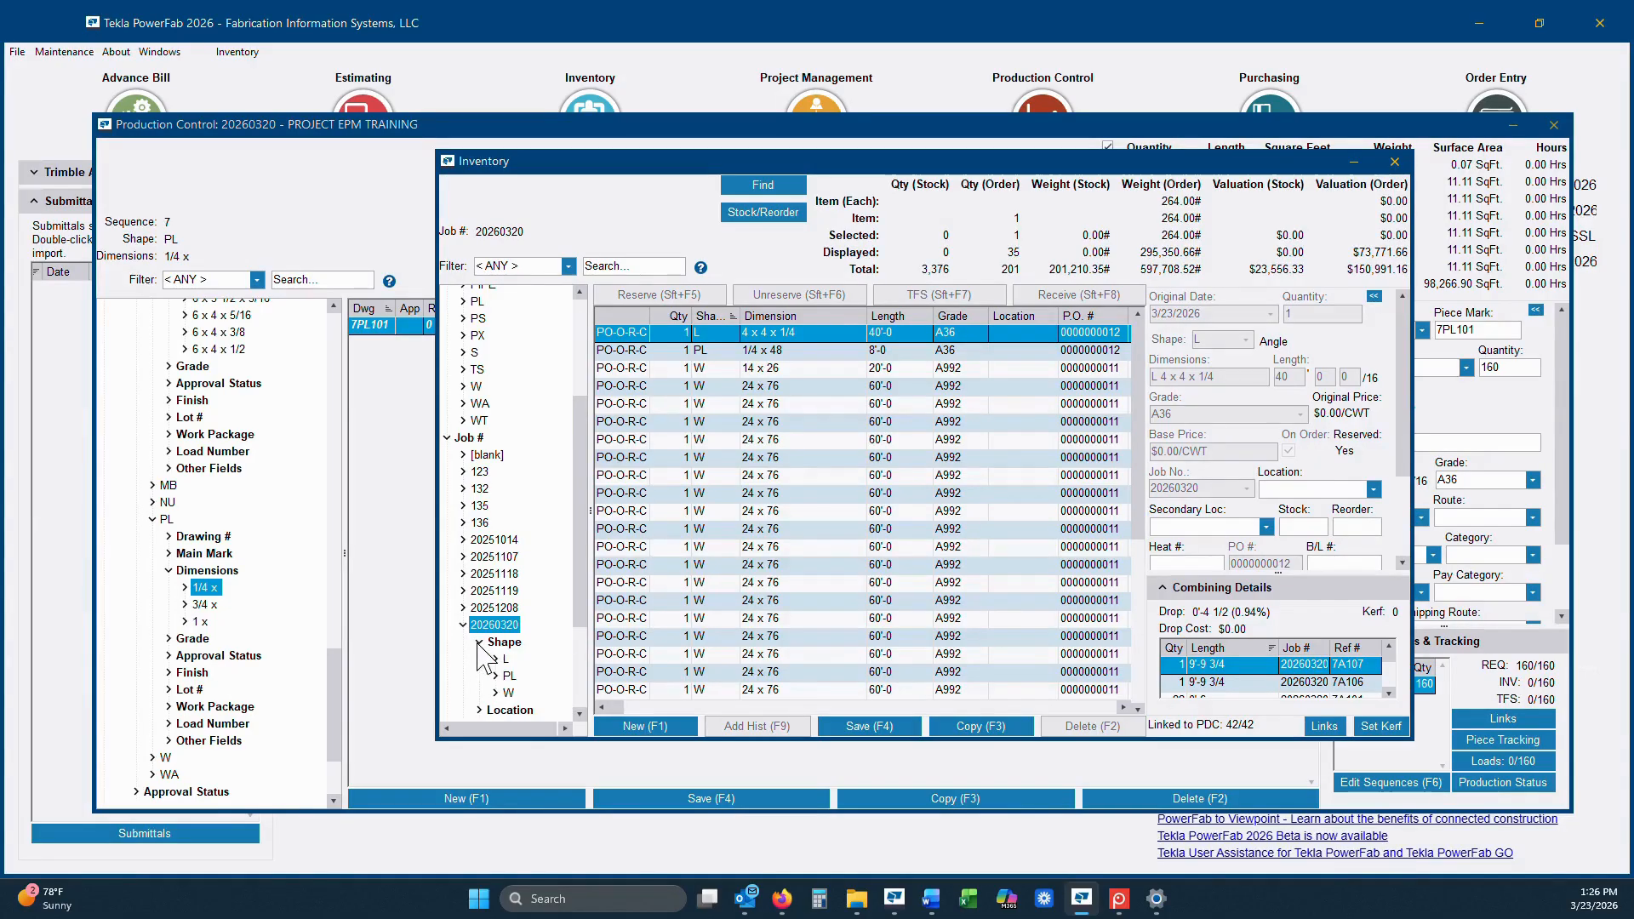
click(509, 676)
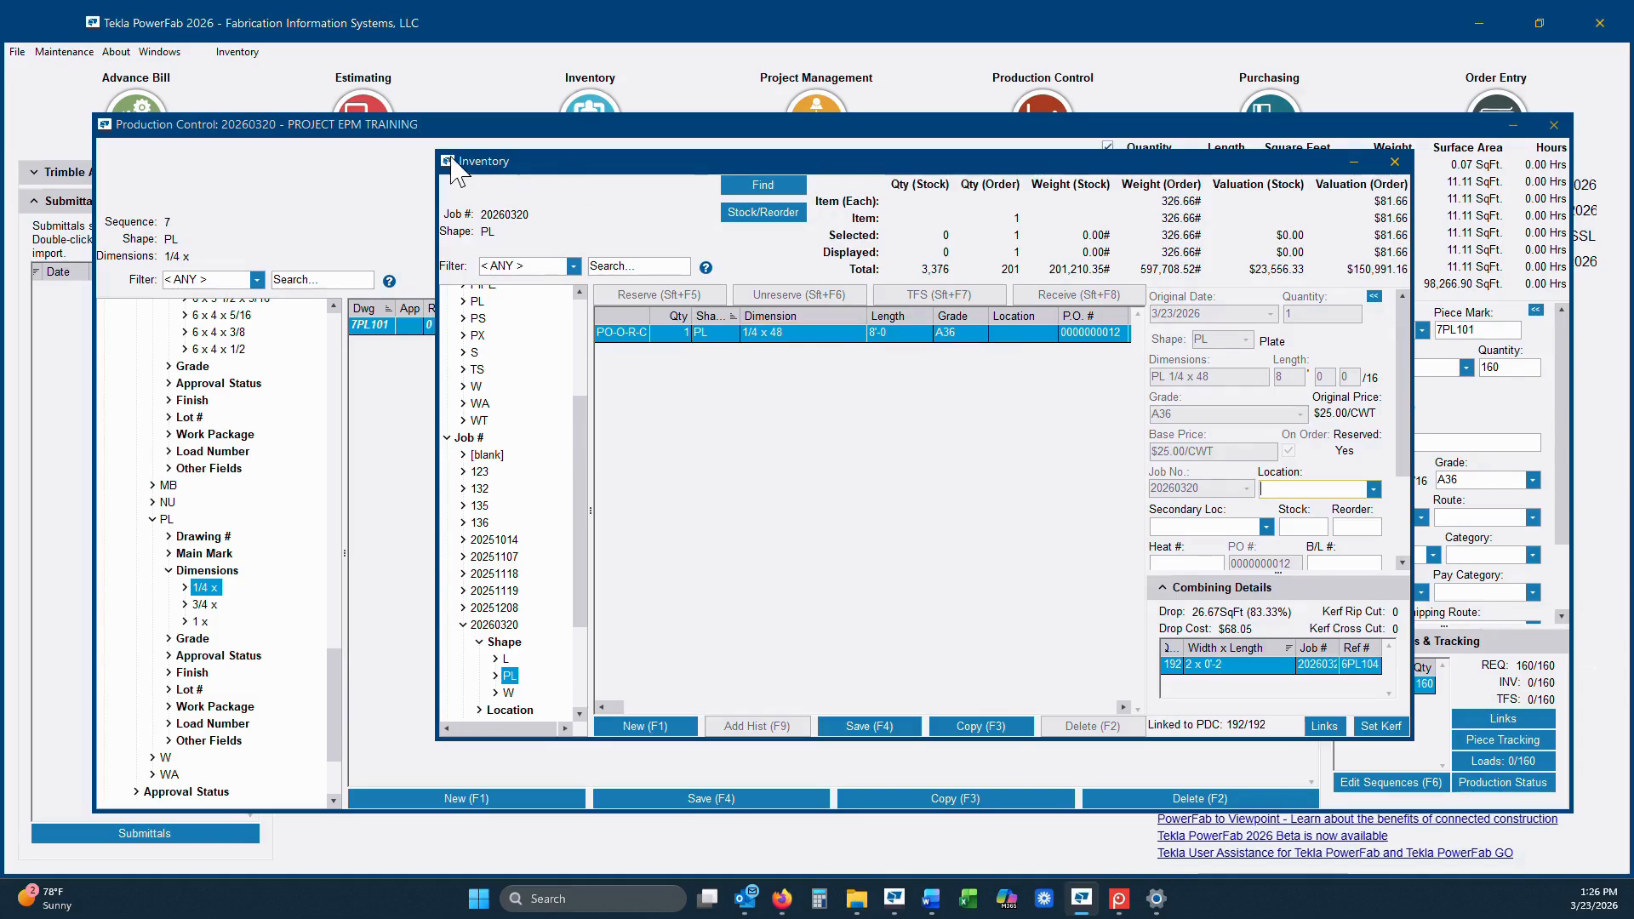
drag(437, 154, 132, 85)
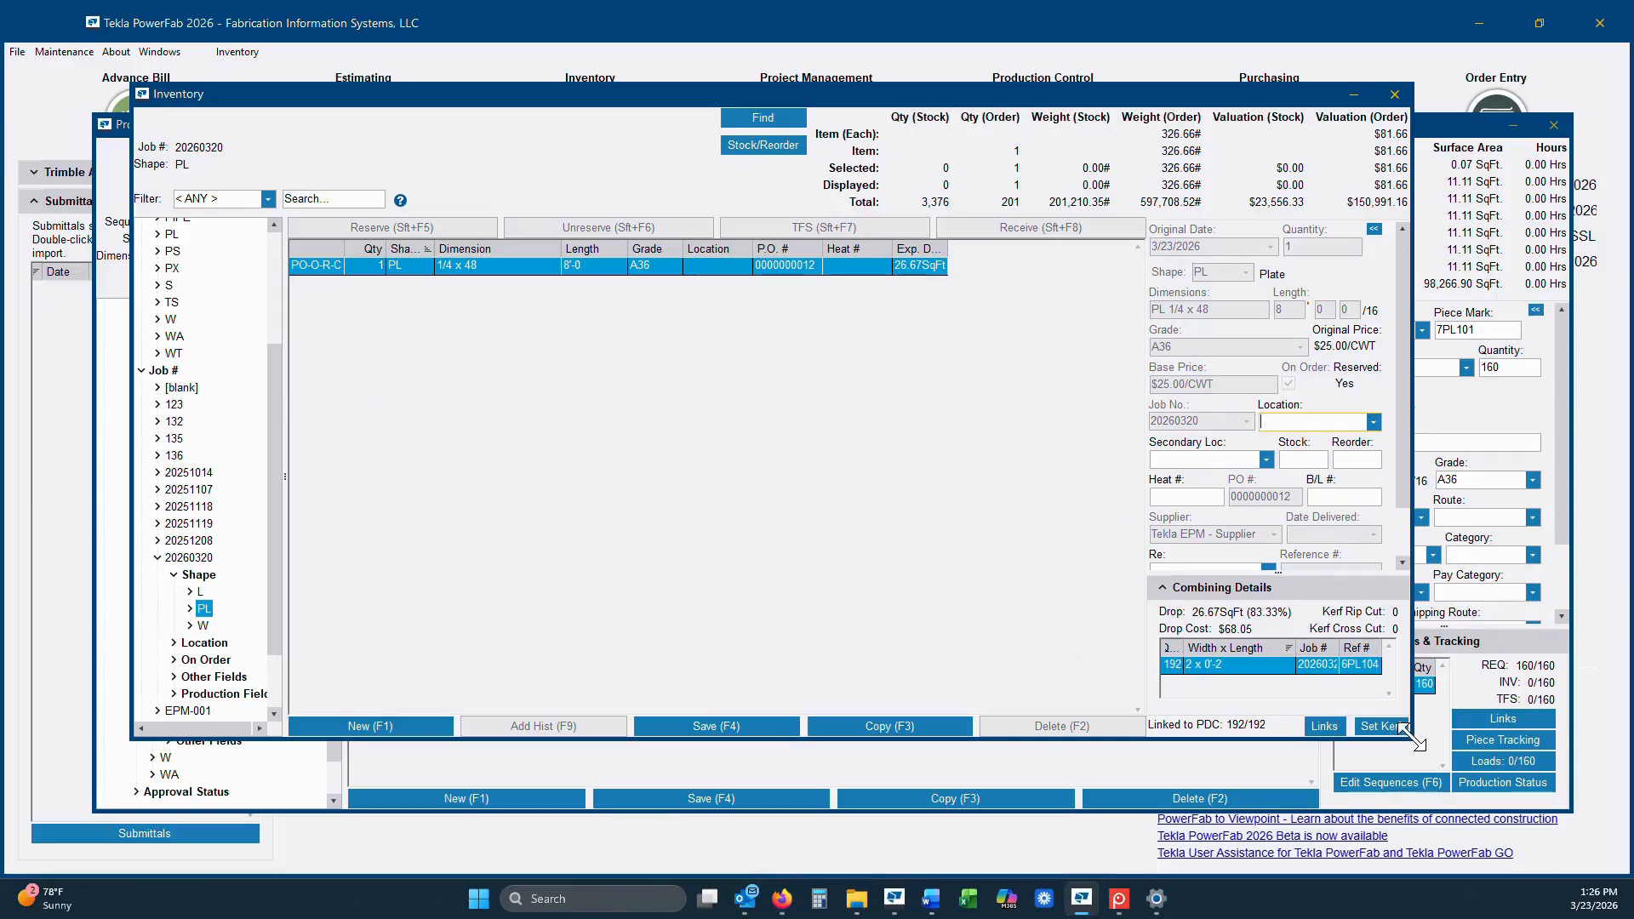
drag(1411, 742, 1560, 811)
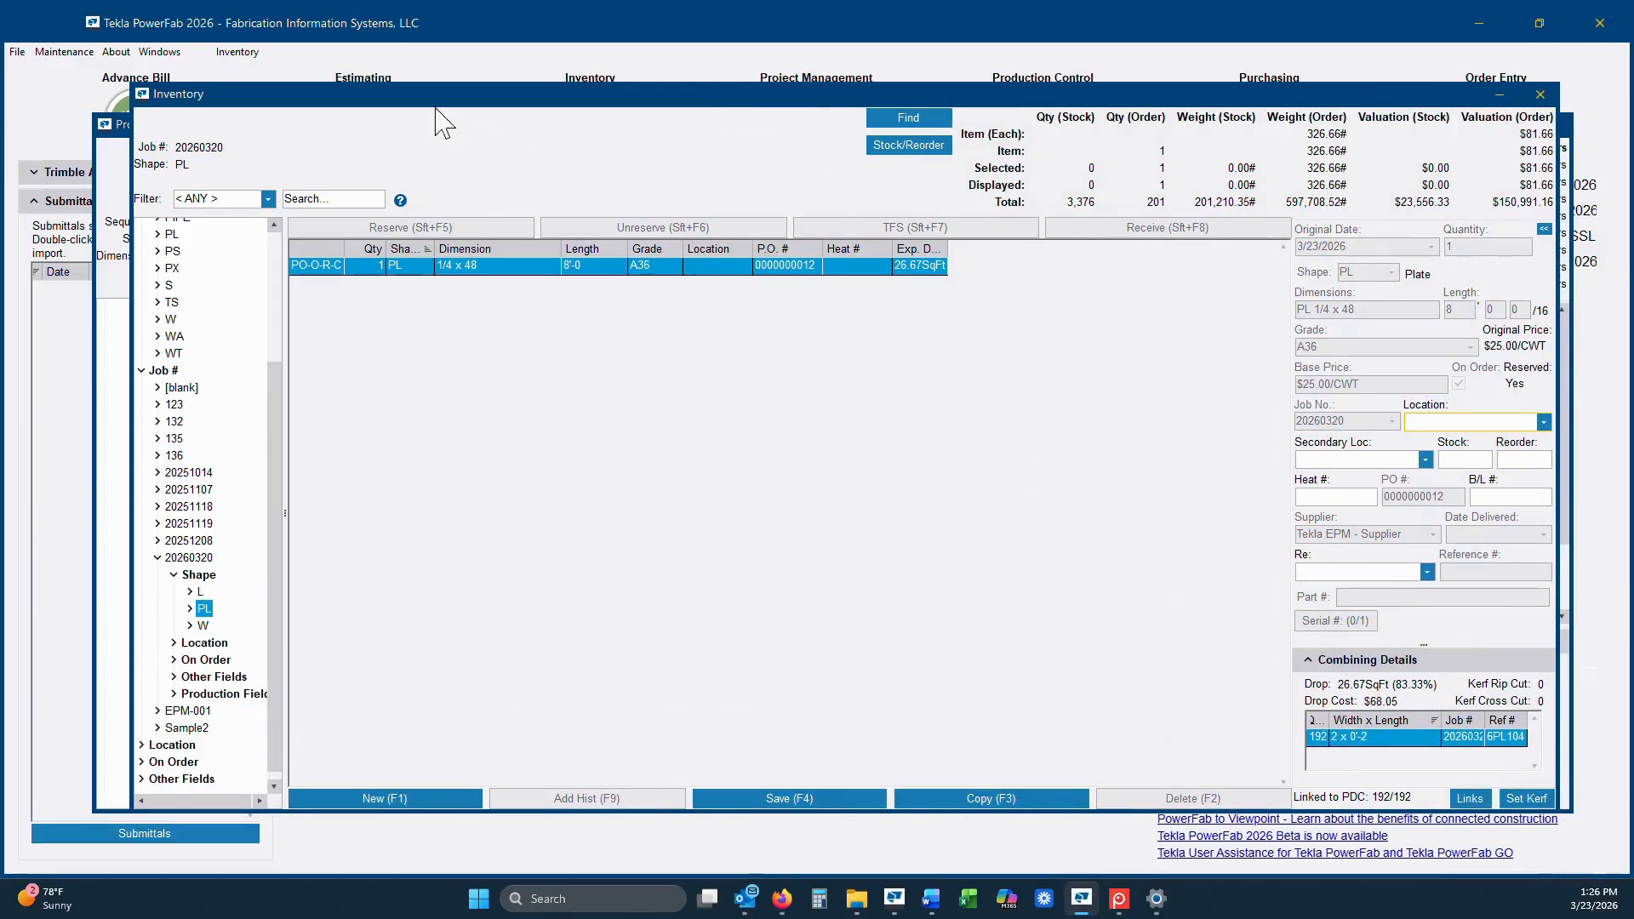
Step: In manual combine mode, add all 160 of the 7PL101 pieces to the 1/4 x 48 plate, included on its cut list
click(237, 52)
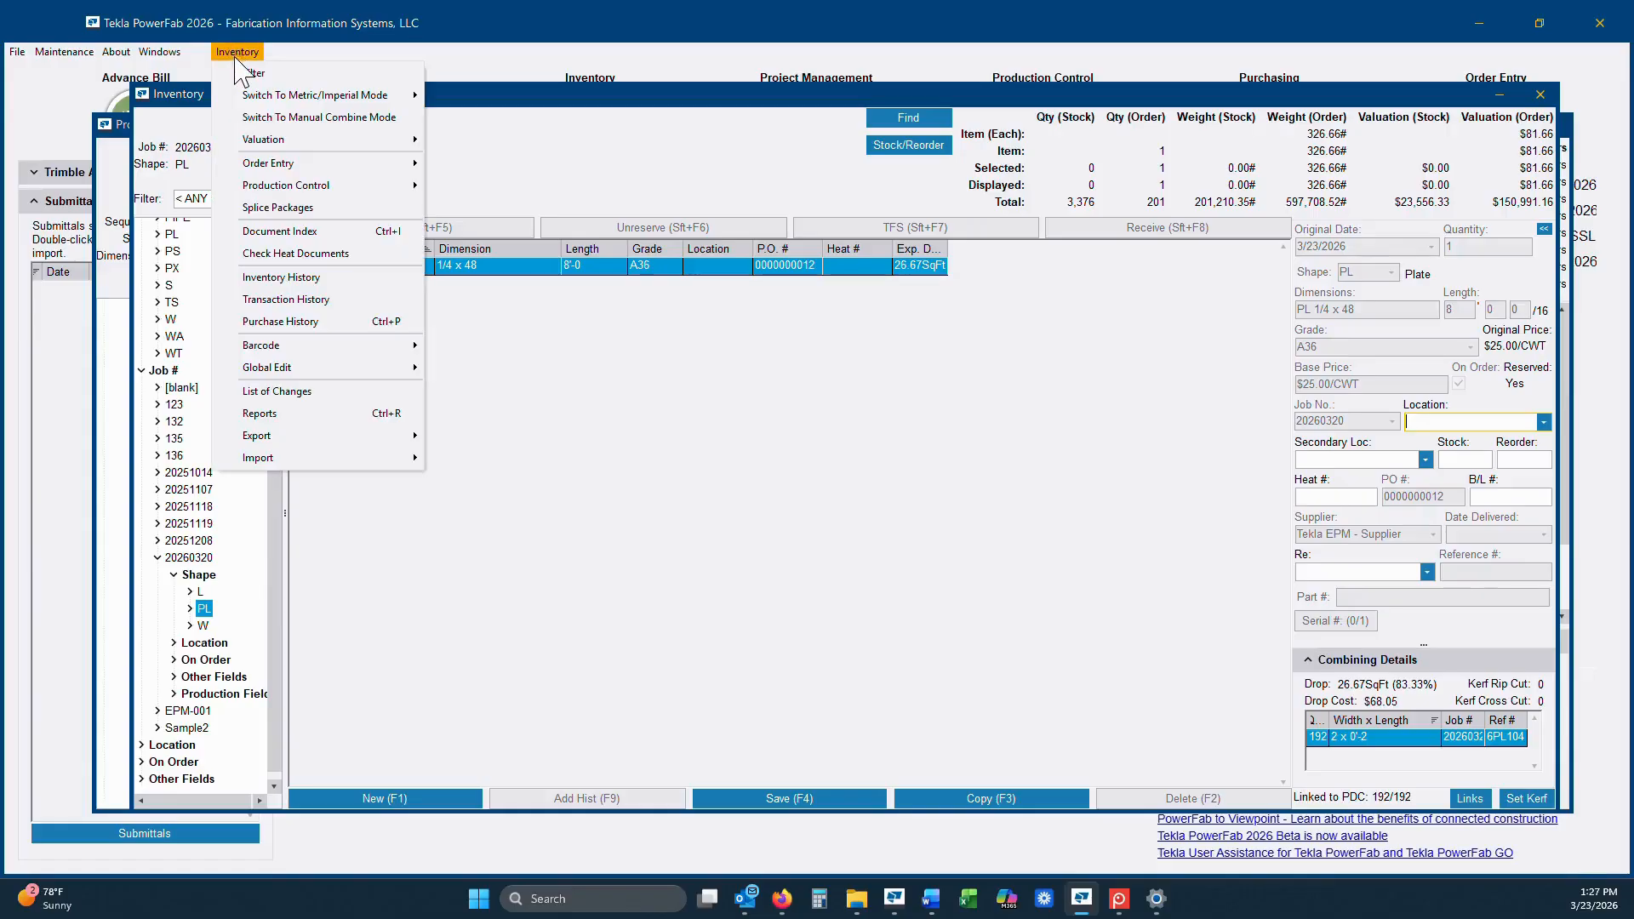
click(271, 119)
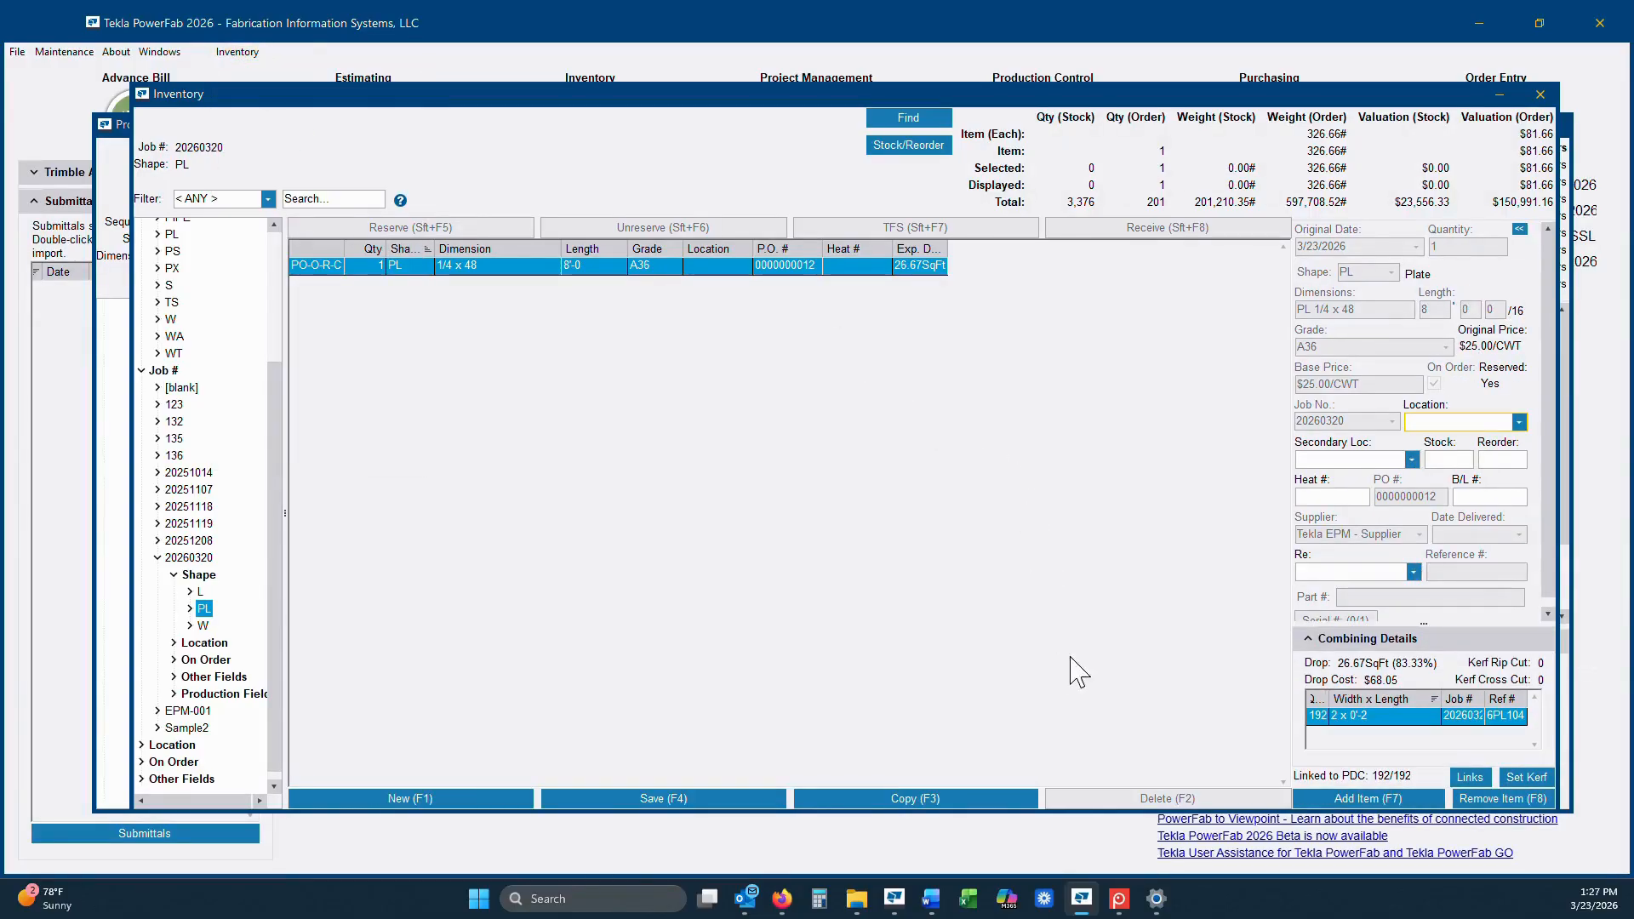
click(1383, 800)
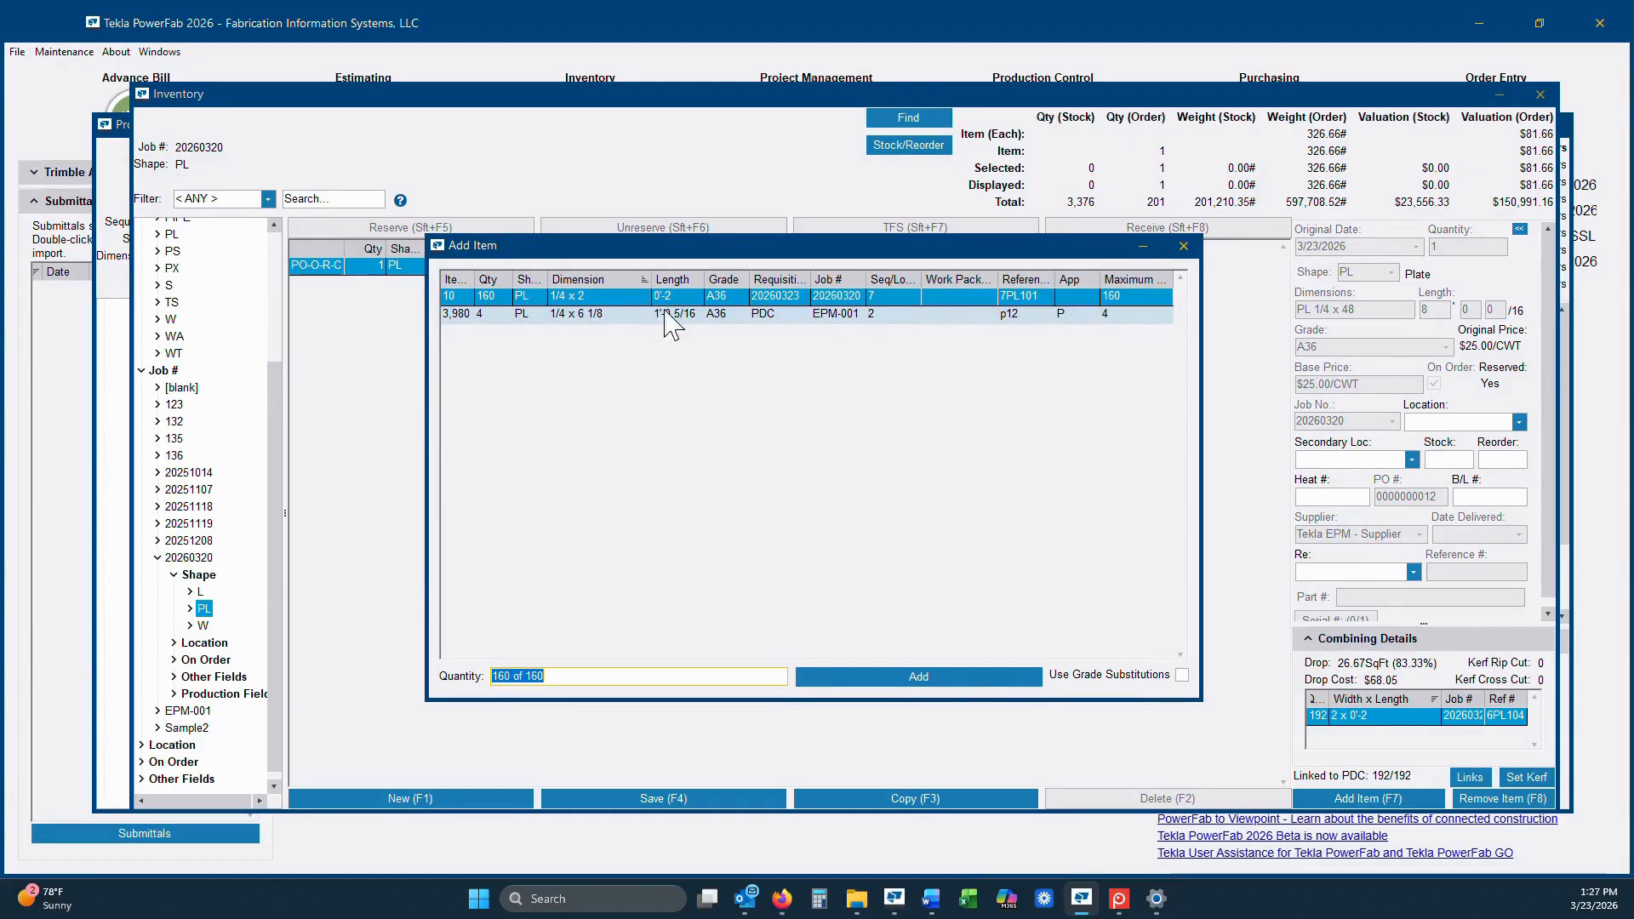
click(910, 681)
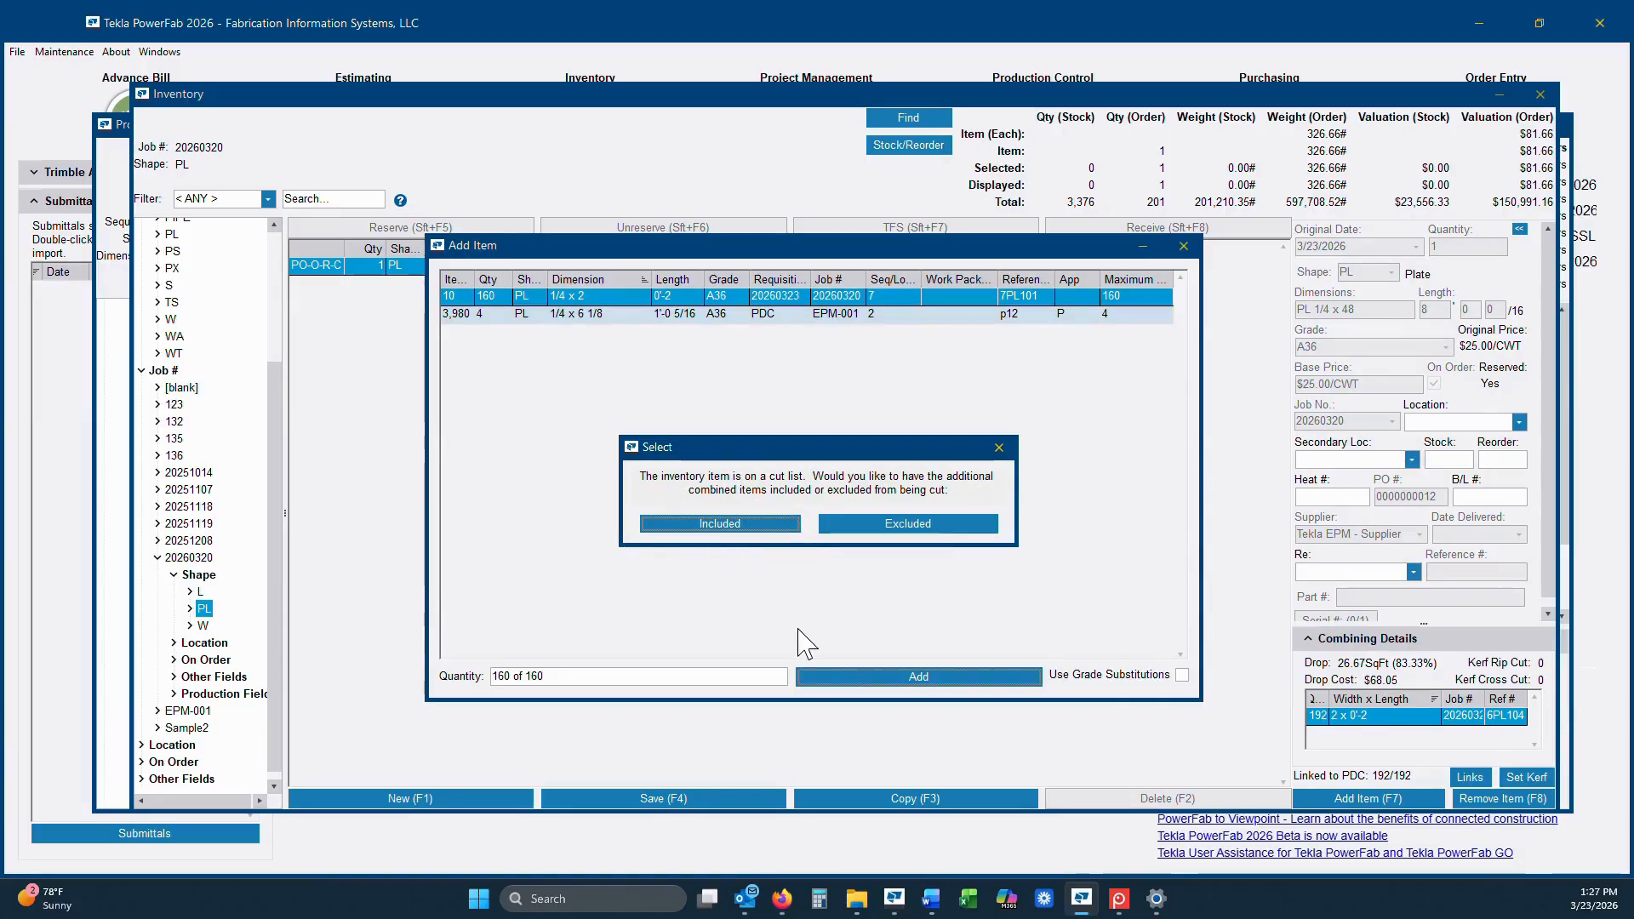
click(727, 524)
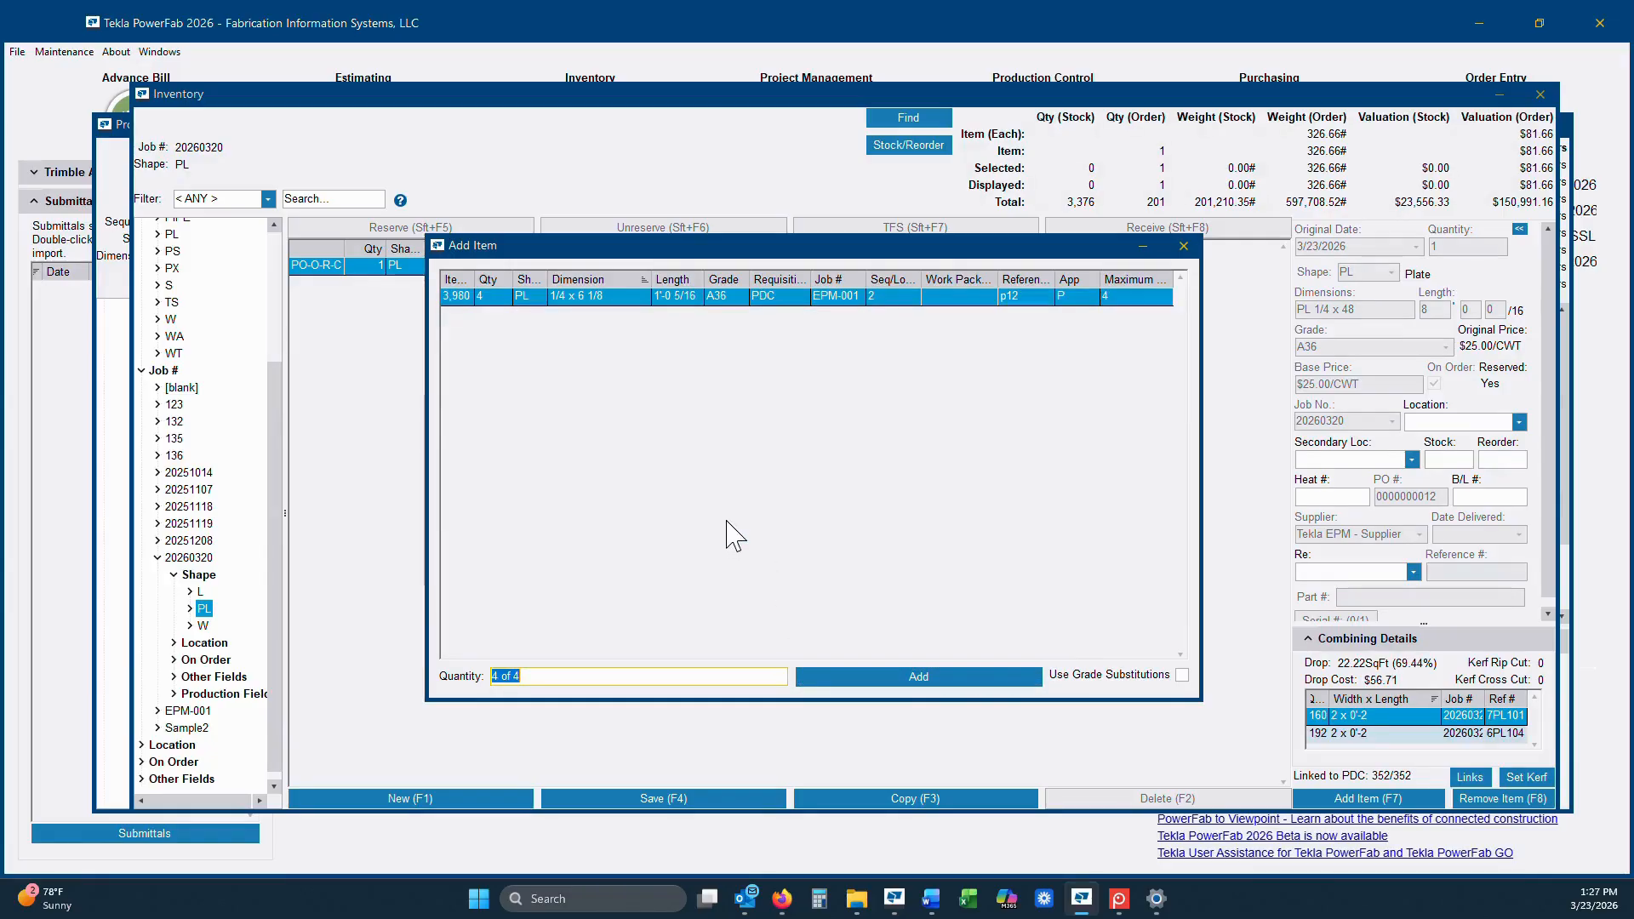
click(1182, 247)
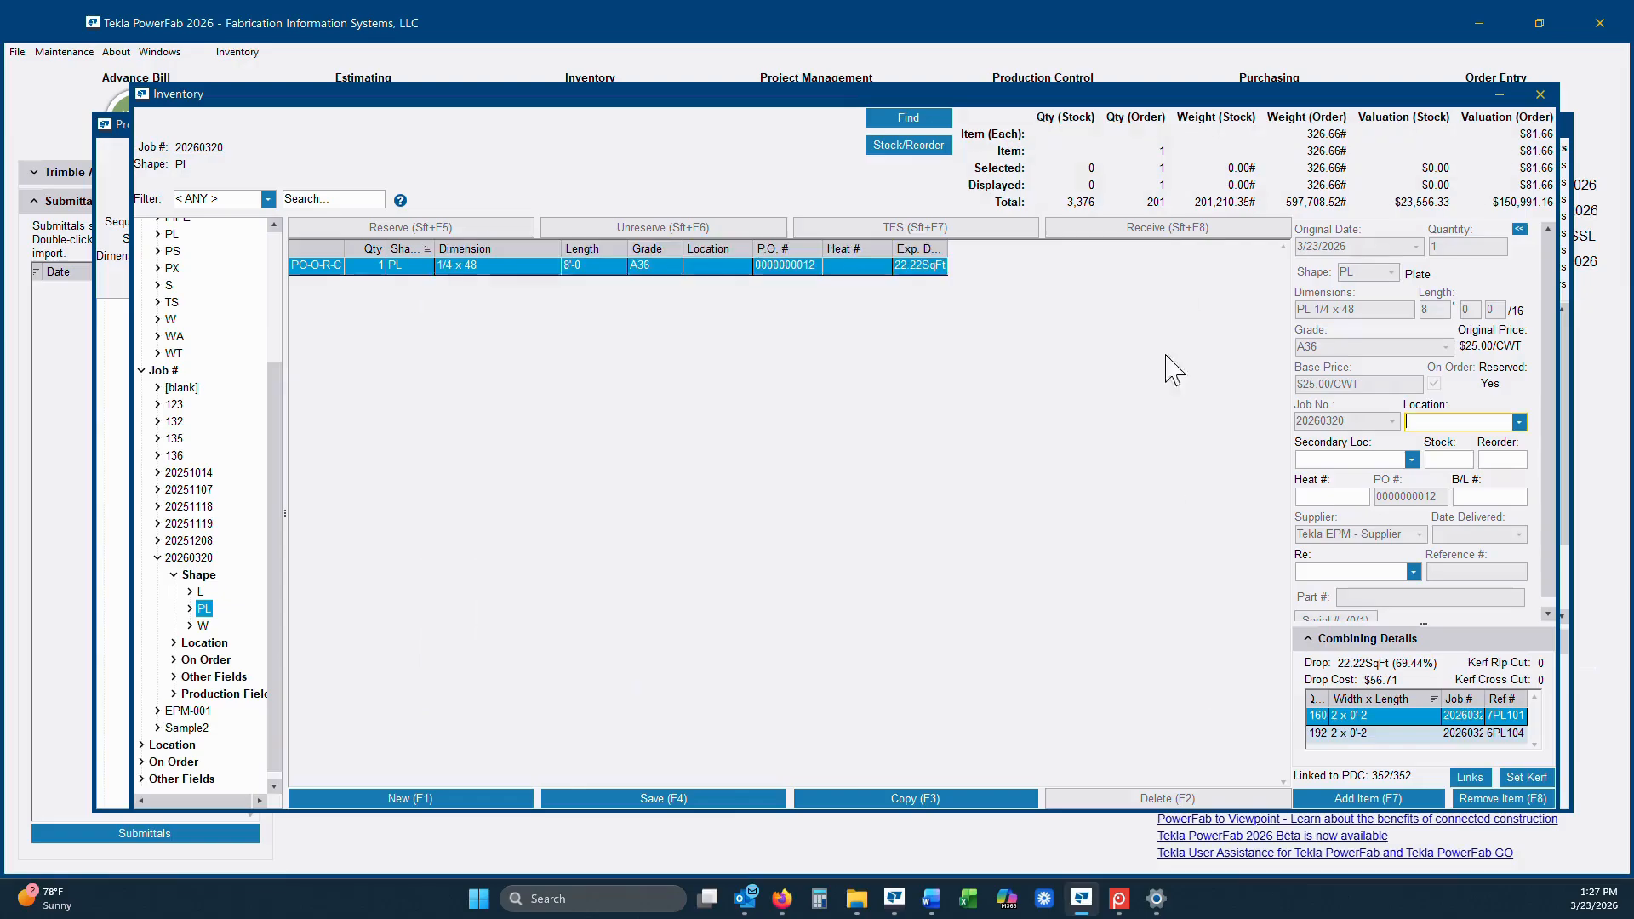